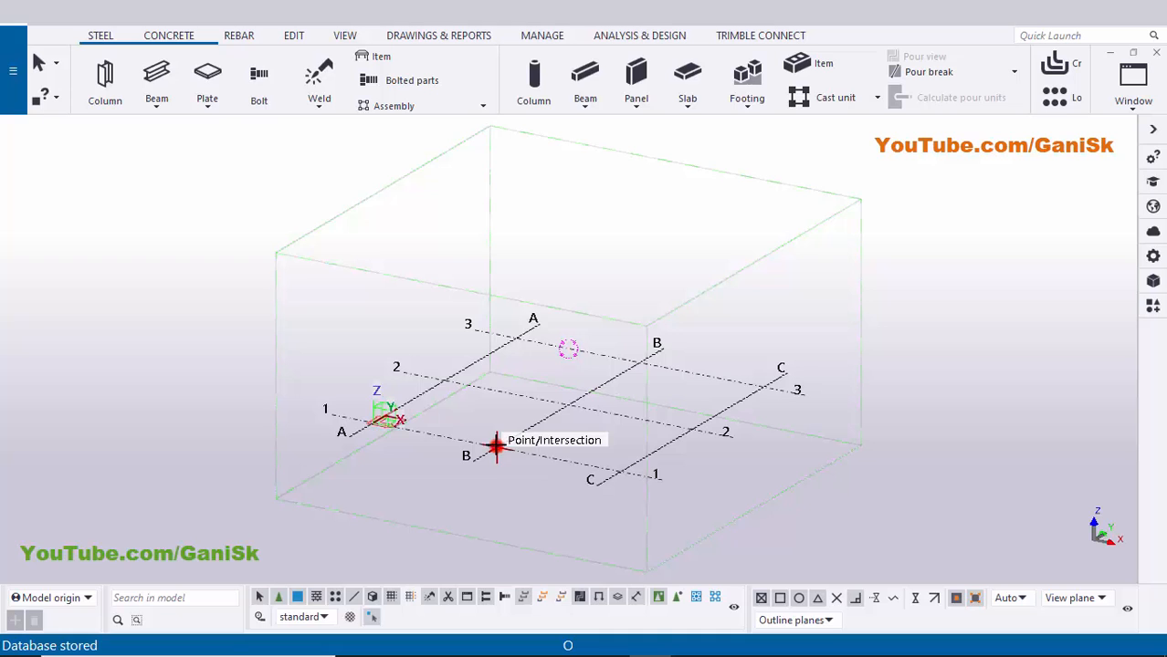
- Place steel columns at grid intersections B/1 and B/2
{"action": "left_click", "coordinate": [498, 447]}
{"action": "scroll", "coordinate": [540, 431], "scroll_direction": "up", "scroll_amount": 2}
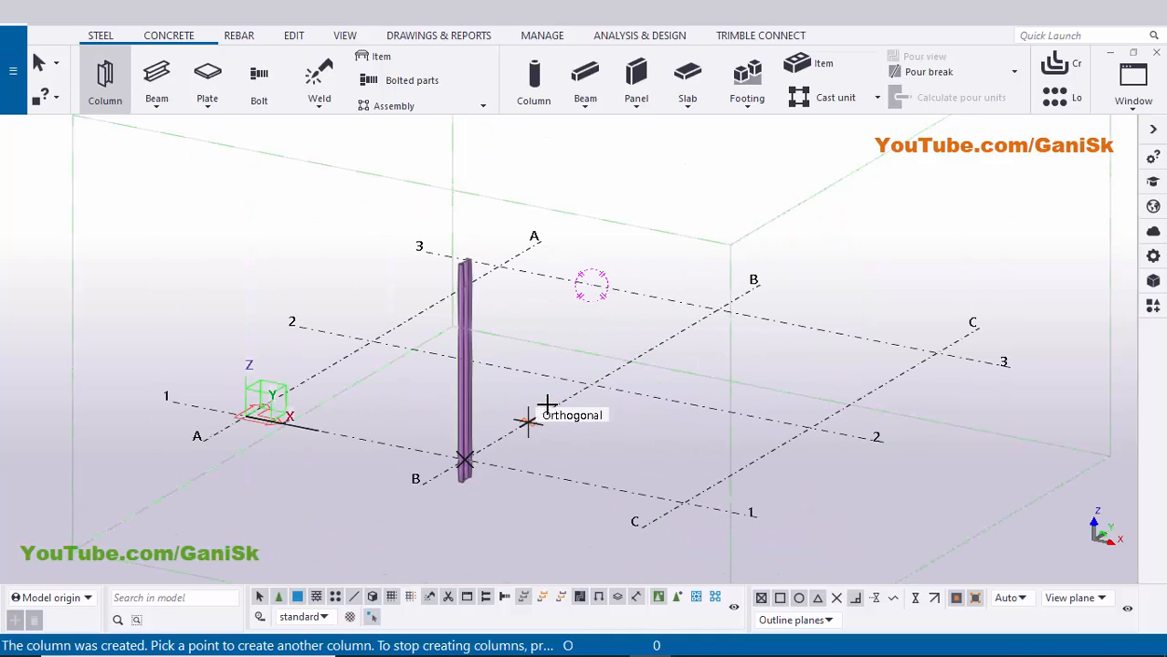
{"action": "left_click", "coordinate": [591, 384]}
{"action": "right_click", "coordinate": [724, 178]}
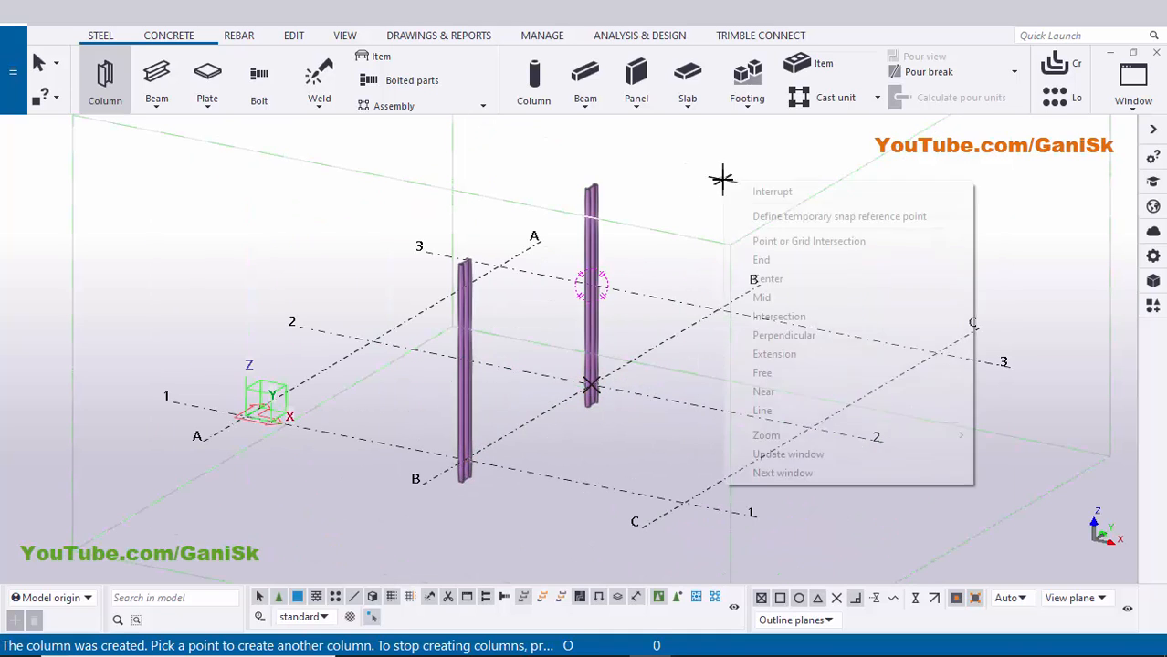
{"action": "left_click", "coordinate": [735, 187]}
{"action": "scroll", "coordinate": [639, 274], "scroll_direction": "down", "scroll_amount": 2}
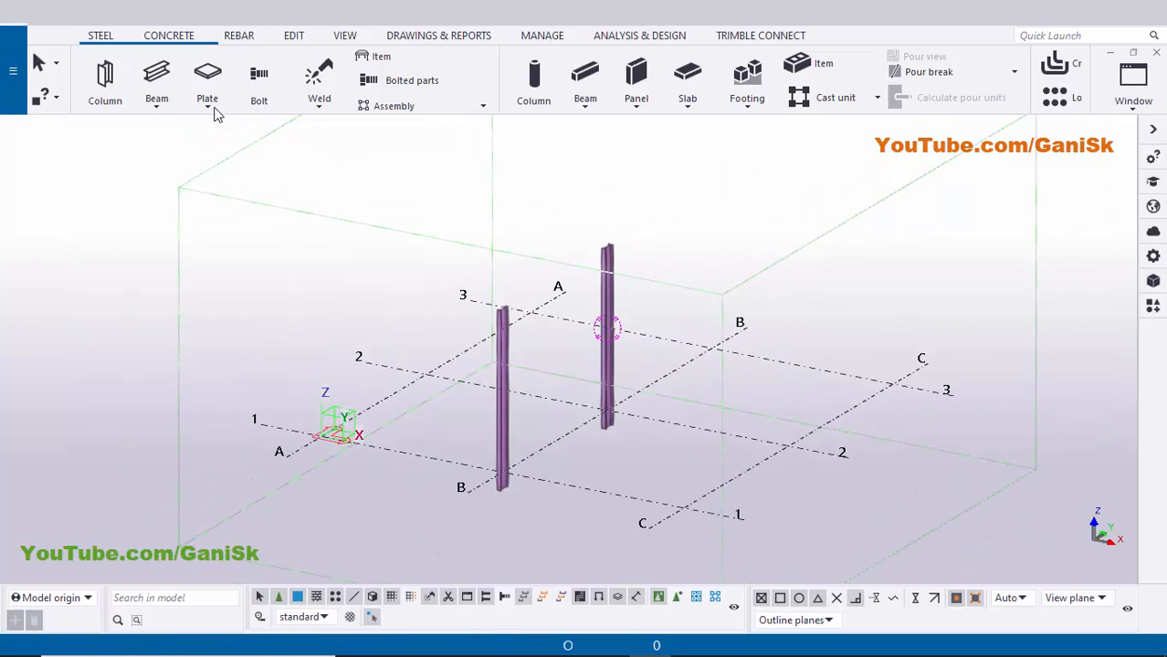
- Join the two column tops with a 6000-long steel beam to form a portal frame
{"action": "left_click", "coordinate": [156, 73]}
{"action": "scroll", "coordinate": [507, 310], "scroll_direction": "up", "scroll_amount": 5}
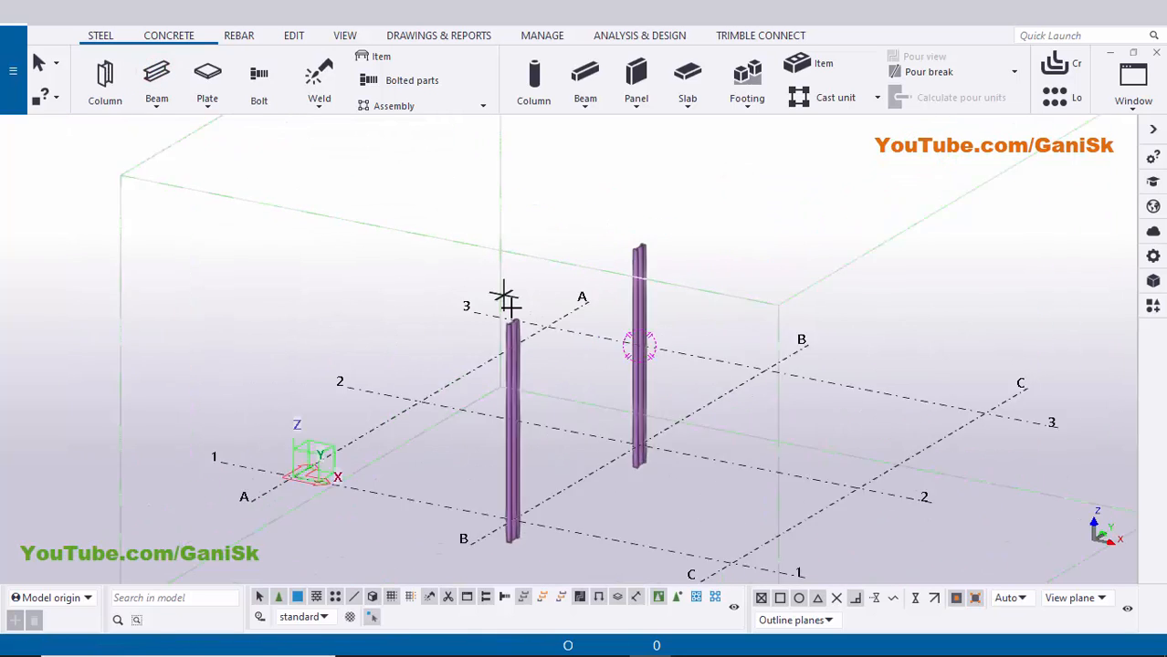
{"action": "left_click", "coordinate": [514, 340]}
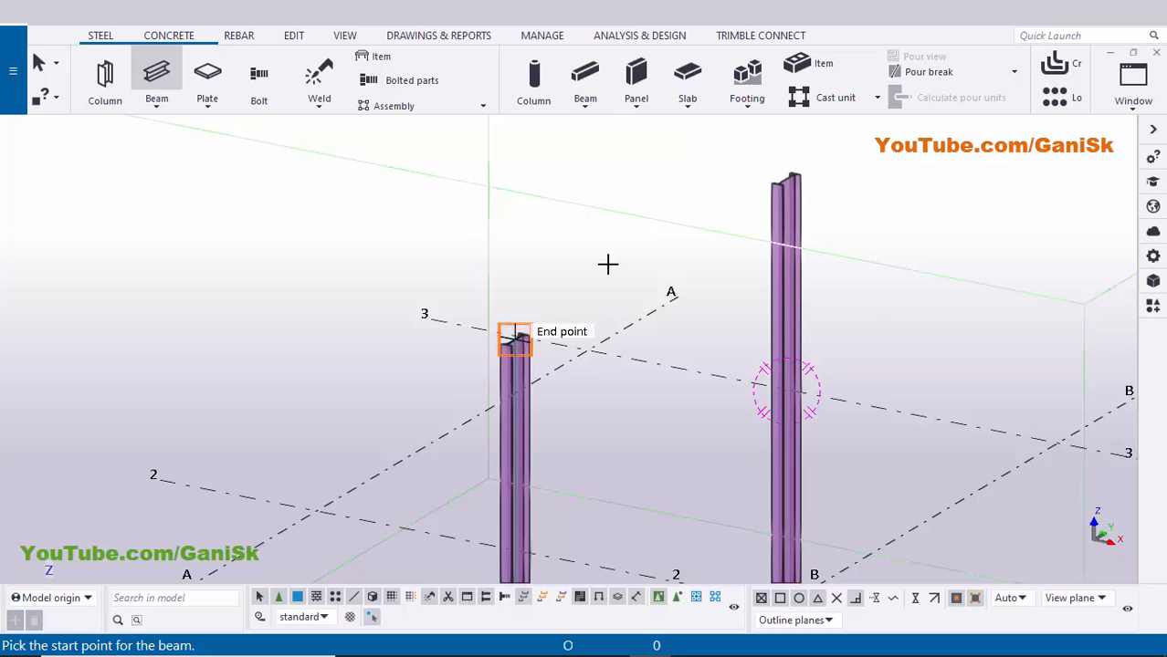
{"action": "scroll", "coordinate": [607, 263], "scroll_direction": "down", "scroll_amount": 3}
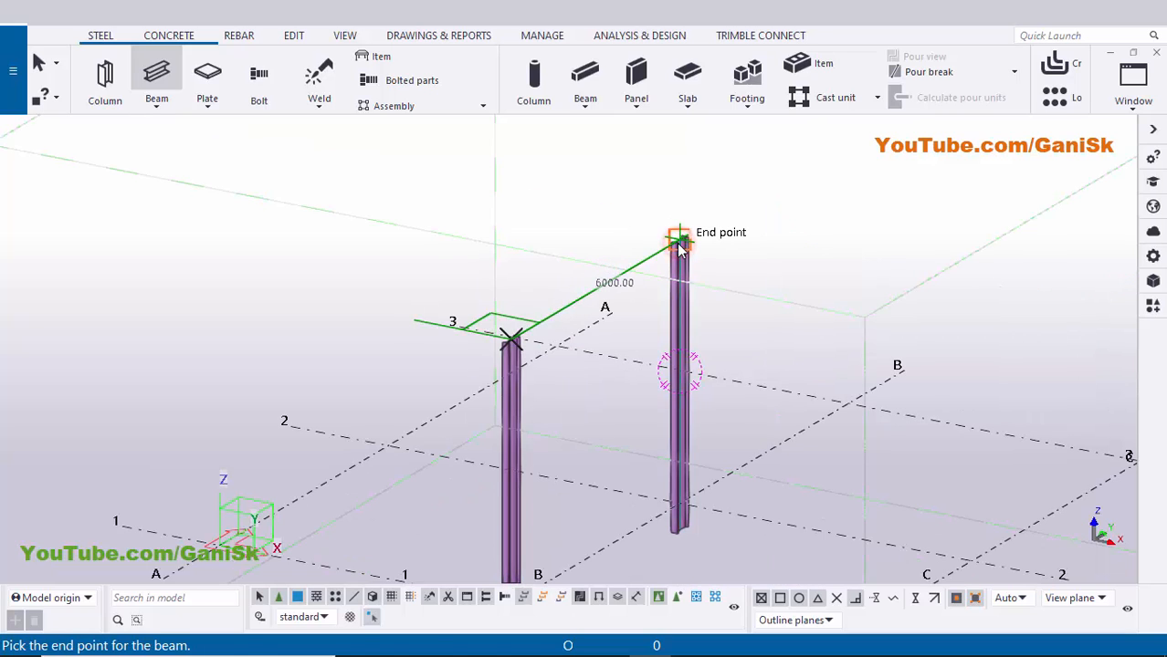
{"action": "left_click", "coordinate": [680, 245]}
{"action": "right_click", "coordinate": [798, 189]}
{"action": "left_click", "coordinate": [815, 200]}
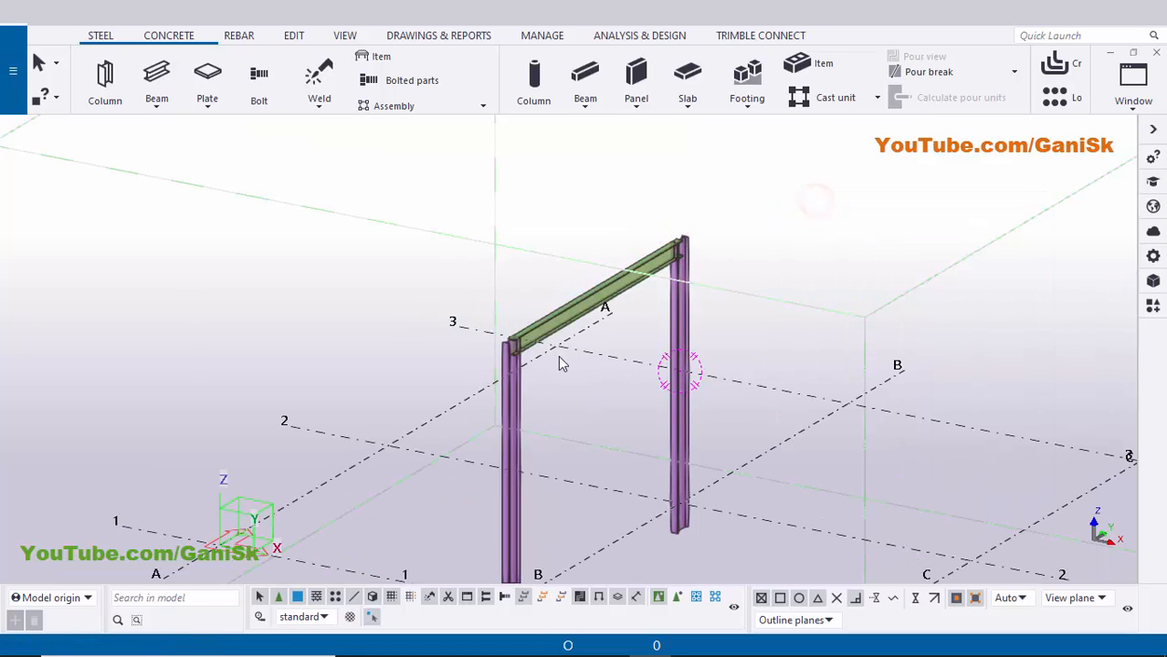
{"action": "scroll", "coordinate": [558, 356], "scroll_direction": "down", "scroll_amount": 5}
{"action": "middle_click_drag", "start_coordinate": [424, 368], "coordinate": [384, 365], "text": "ctrl"}
{"action": "scroll", "coordinate": [469, 316], "scroll_direction": "up", "scroll_amount": 7}
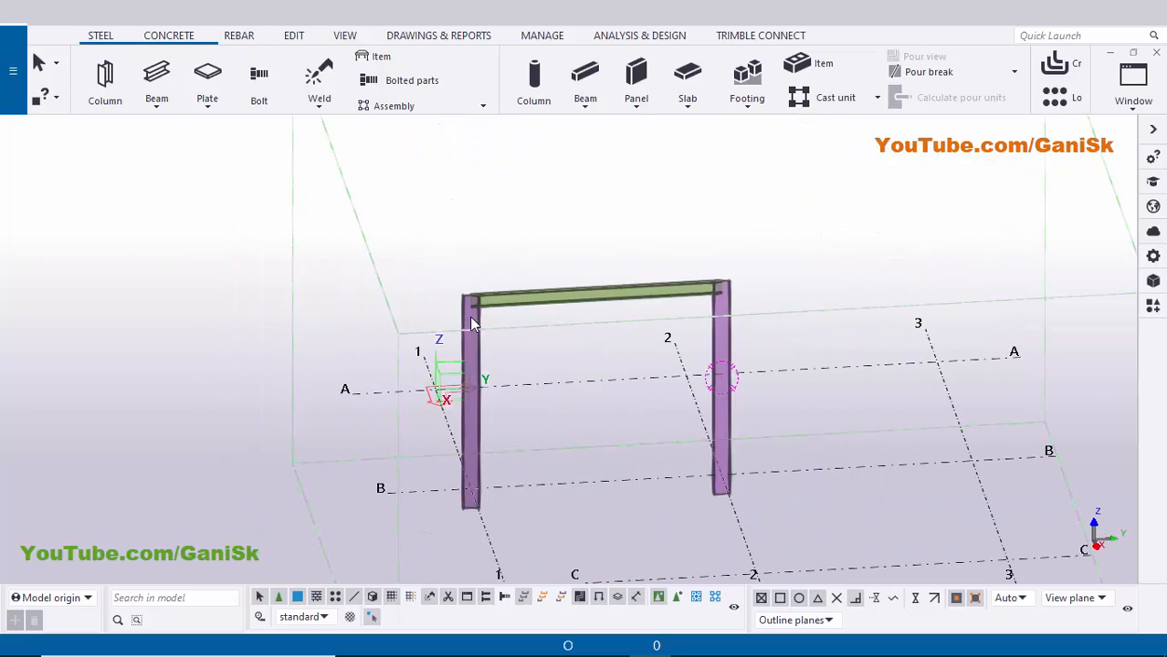
{"action": "scroll", "coordinate": [478, 302], "scroll_direction": "down", "scroll_amount": 2}
{"action": "middle_click_drag", "start_coordinate": [631, 307], "coordinate": [547, 287]}
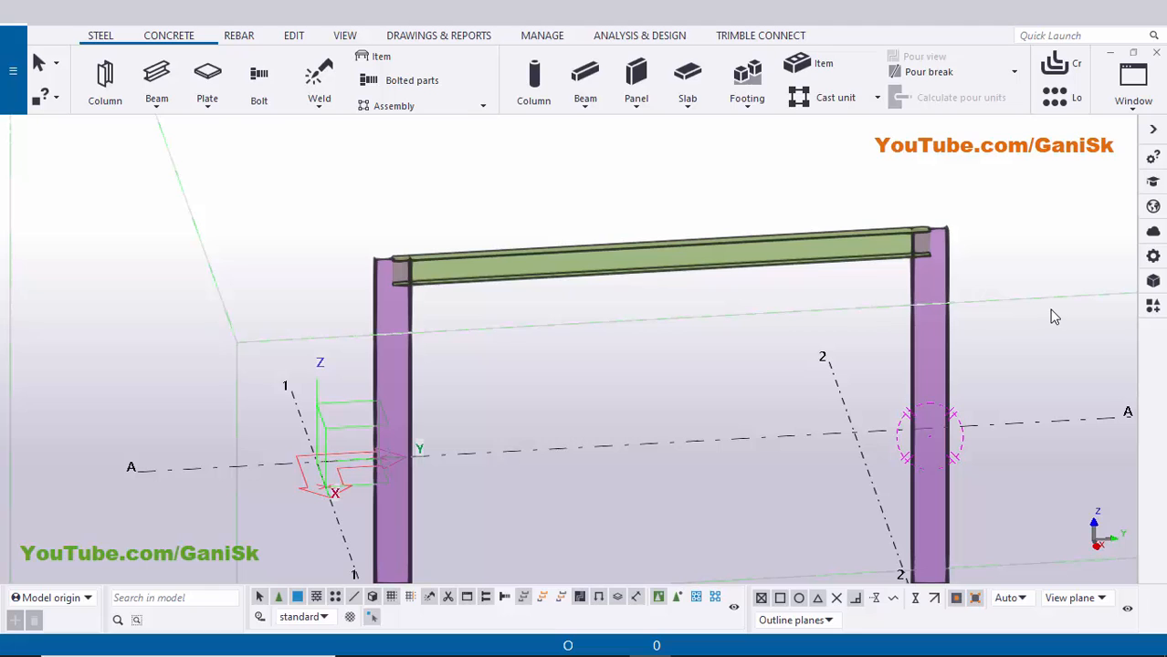
- Find End plate (144) by searching 144 and apply it with the left column as main part and the beam as secondary part
{"action": "left_click", "coordinate": [1152, 306]}
{"action": "left_click", "coordinate": [921, 174]}
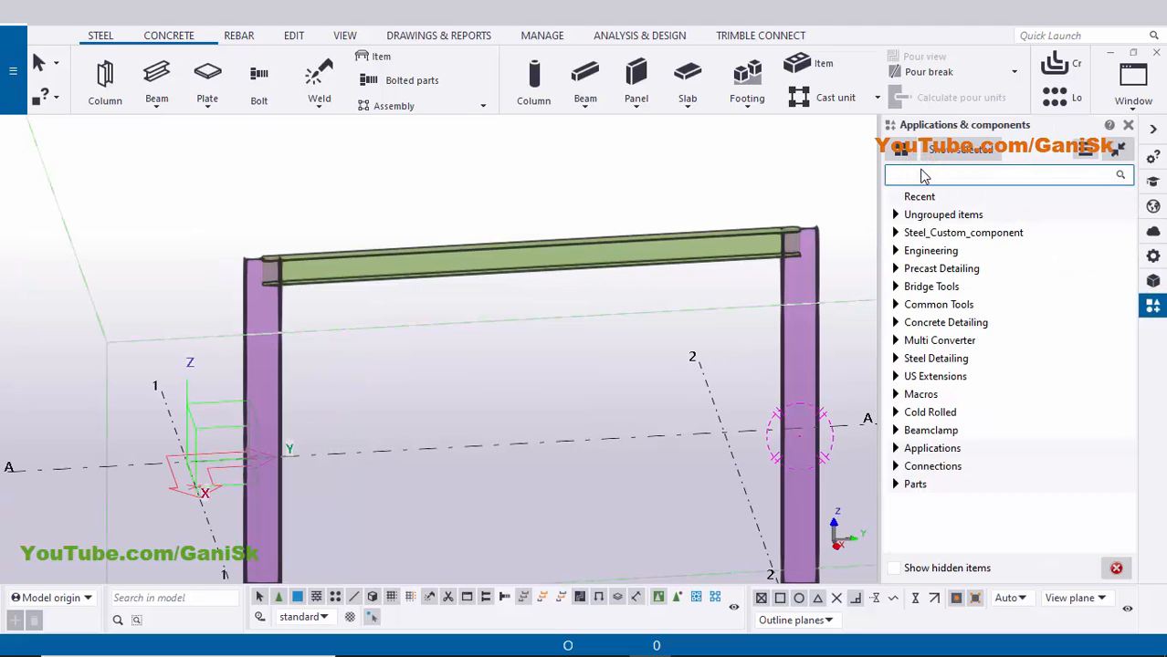
{"action": "type", "text": "144"}
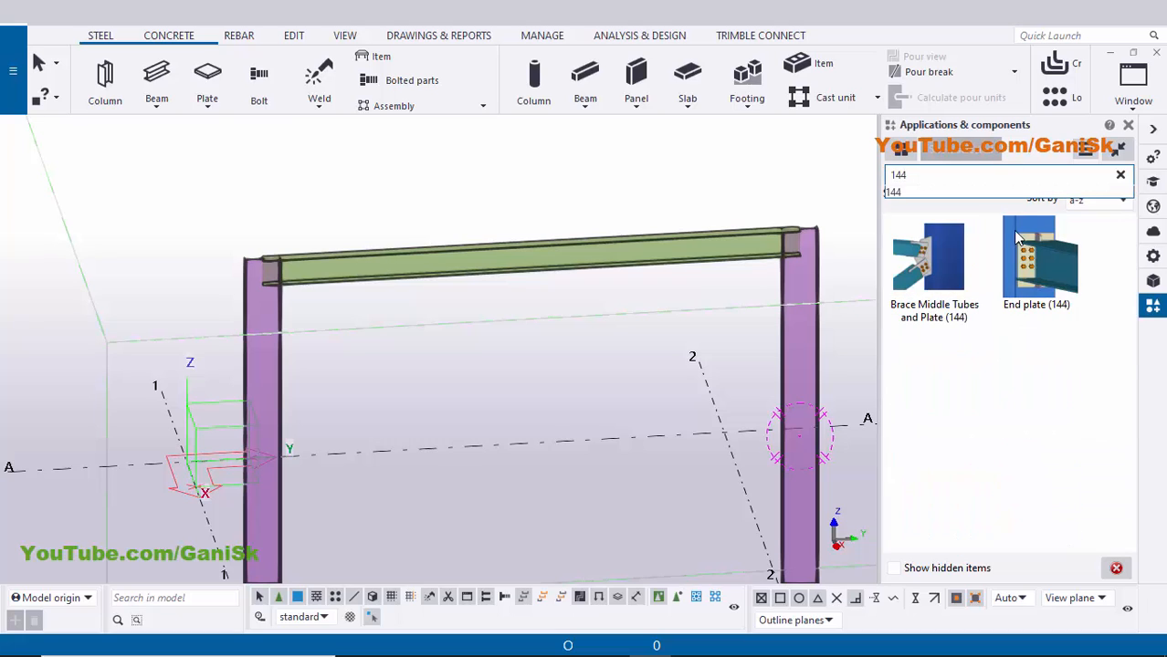
{"action": "left_click", "coordinate": [1050, 274]}
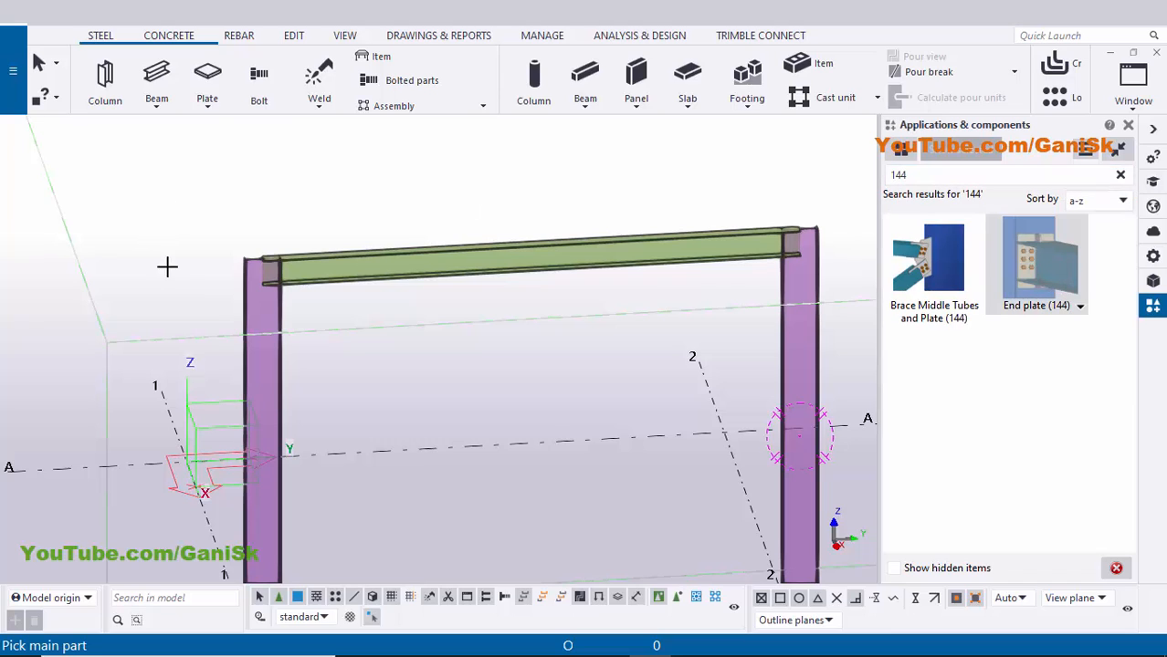
{"action": "left_click", "coordinate": [276, 316]}
{"action": "left_click", "coordinate": [344, 280]}
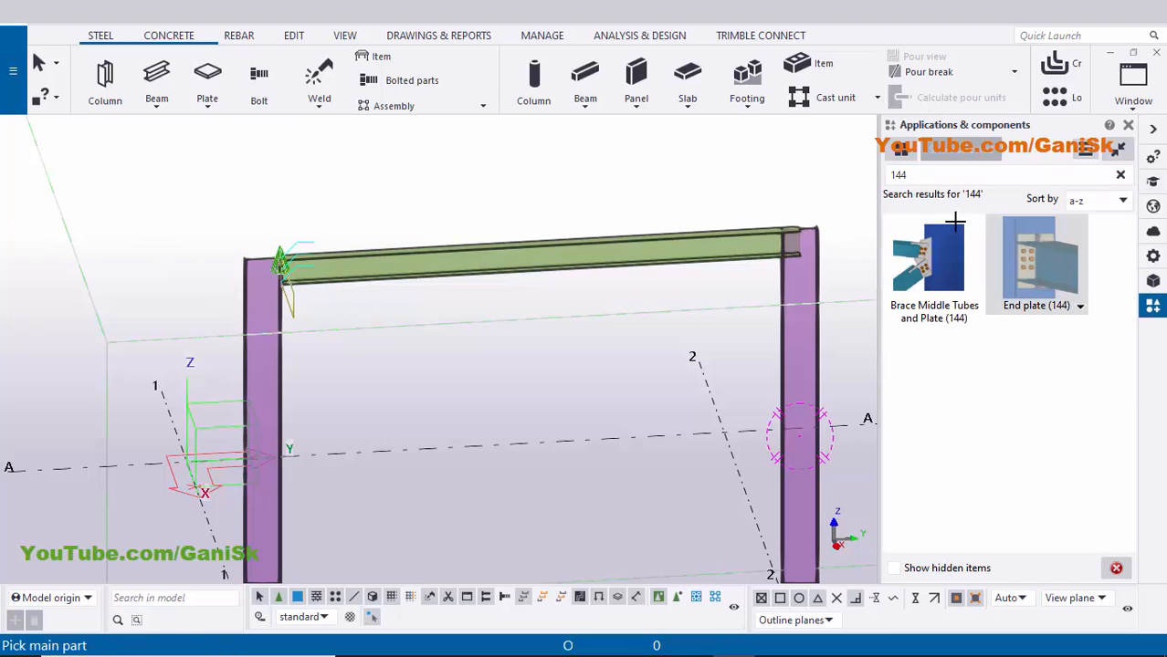
{"action": "left_click", "coordinate": [1131, 128]}
{"action": "right_click", "coordinate": [651, 150]}
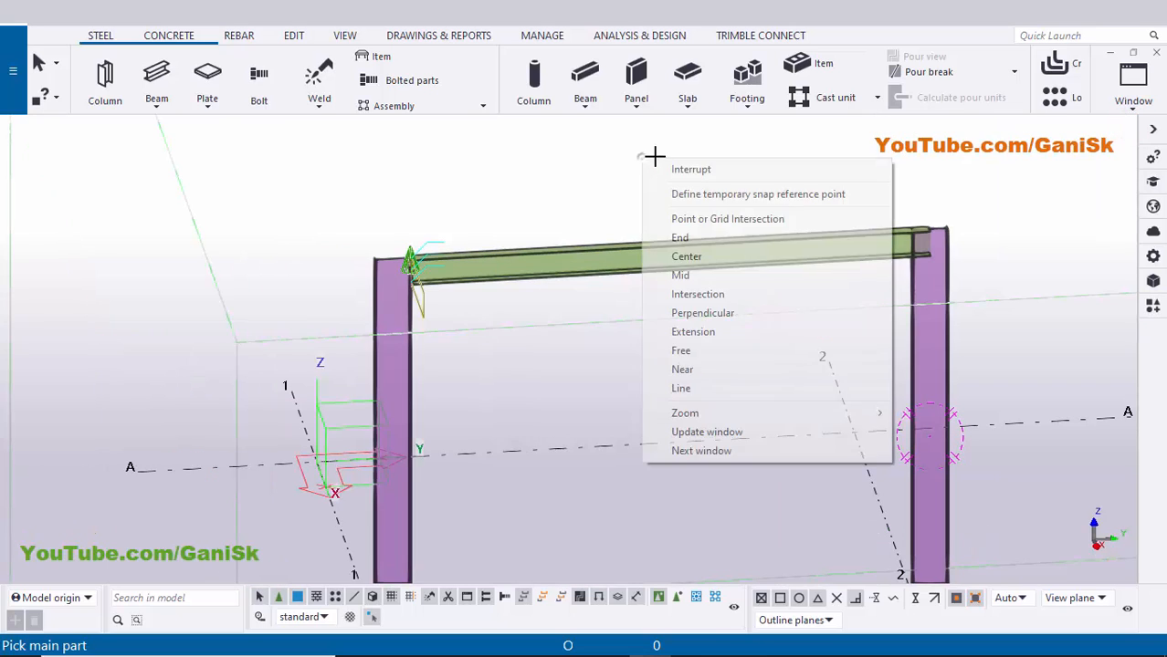
{"action": "left_click", "coordinate": [669, 162]}
{"action": "right_click", "coordinate": [546, 180]}
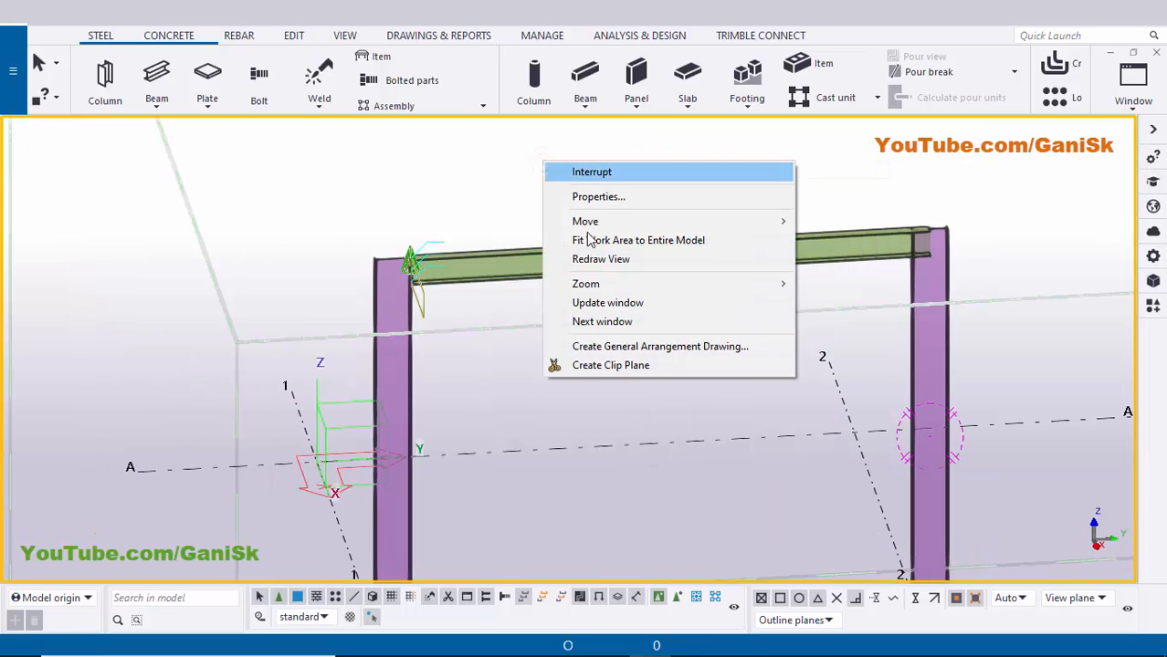
- Redraw, zoom and rotate the view to centre on the bolted beam-to-column end plate
{"action": "left_click", "coordinate": [588, 261]}
{"action": "scroll", "coordinate": [465, 292], "scroll_direction": "up", "scroll_amount": 3}
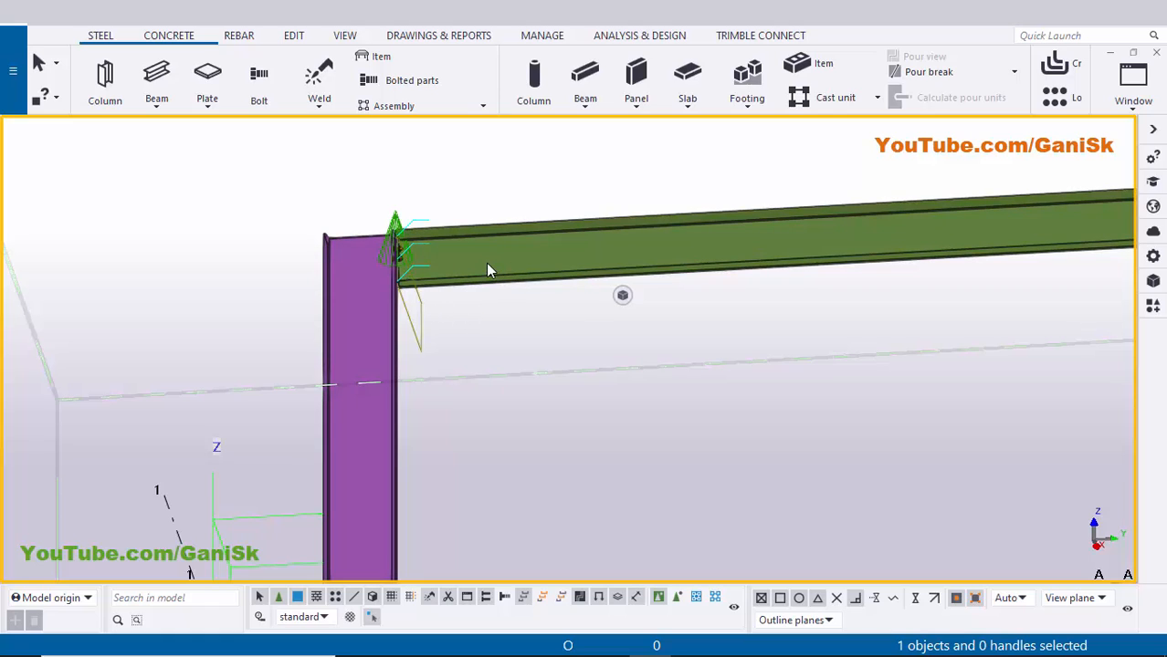
{"action": "scroll", "coordinate": [395, 263], "scroll_direction": "up", "scroll_amount": 5}
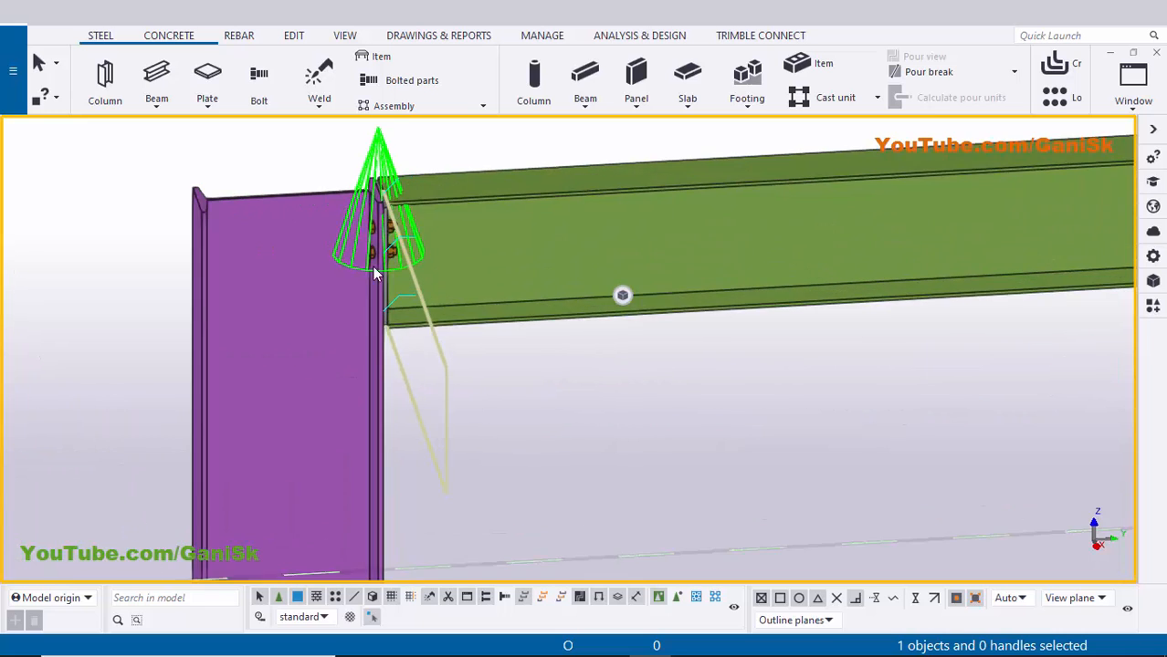
{"action": "scroll", "coordinate": [420, 241], "scroll_direction": "down", "scroll_amount": 3}
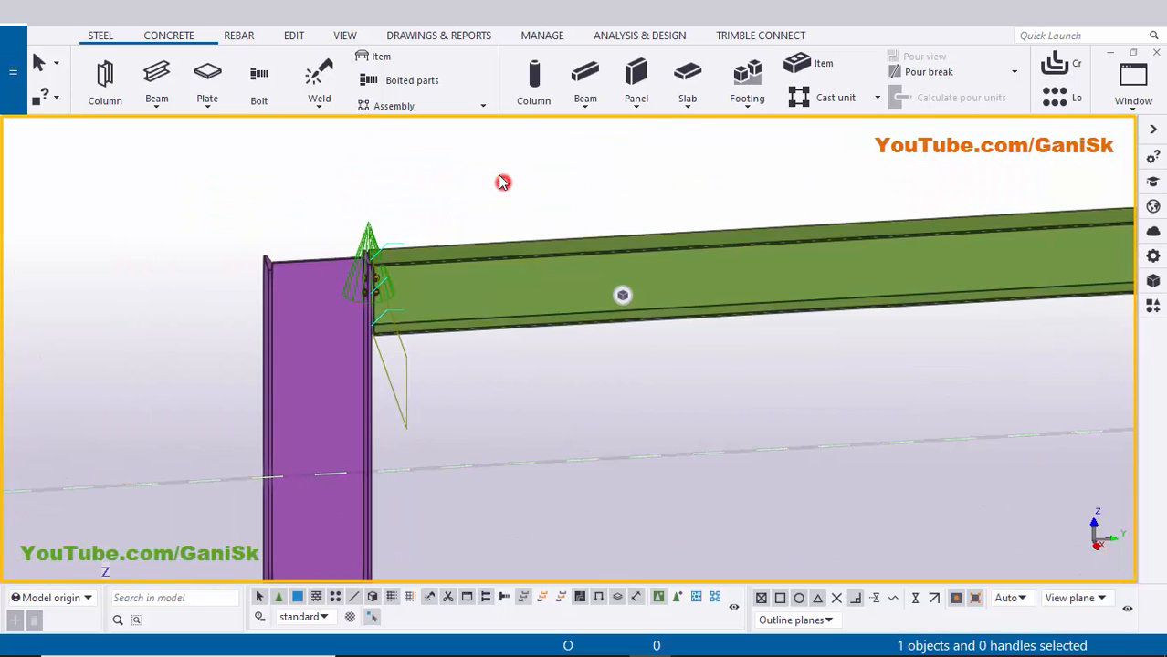
{"action": "right_click", "coordinate": [503, 183]}
{"action": "left_click", "coordinate": [527, 266]}
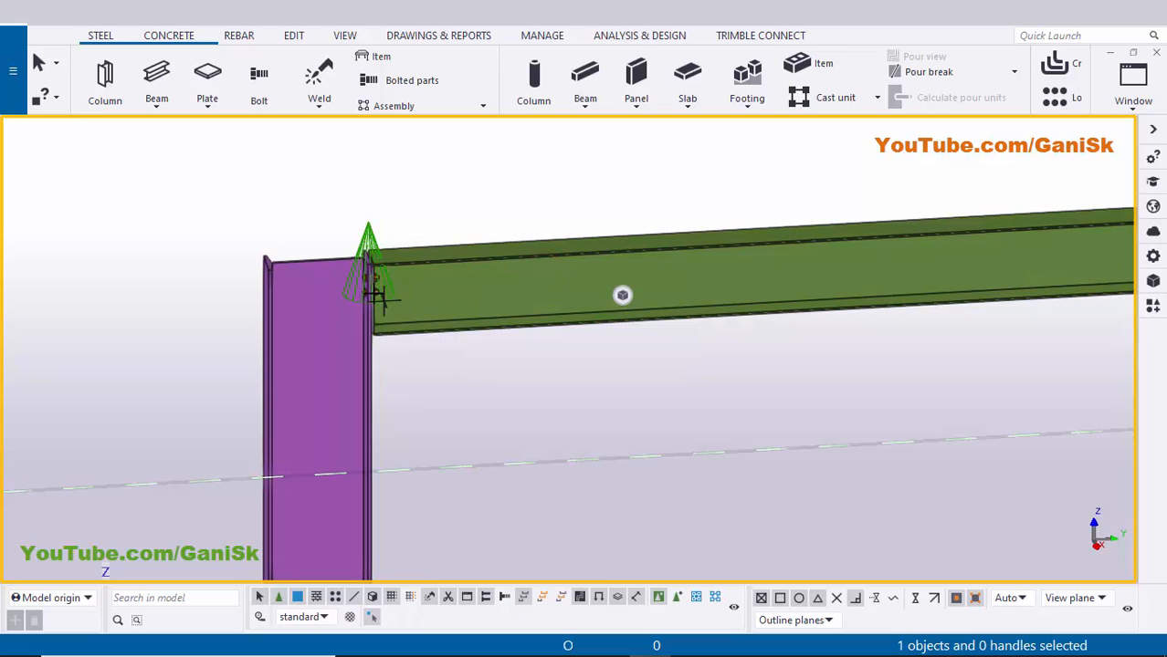
{"action": "middle_click_drag", "start_coordinate": [379, 302], "coordinate": [469, 326], "text": "ctrl"}
{"action": "scroll", "coordinate": [450, 314], "scroll_direction": "up", "scroll_amount": 6}
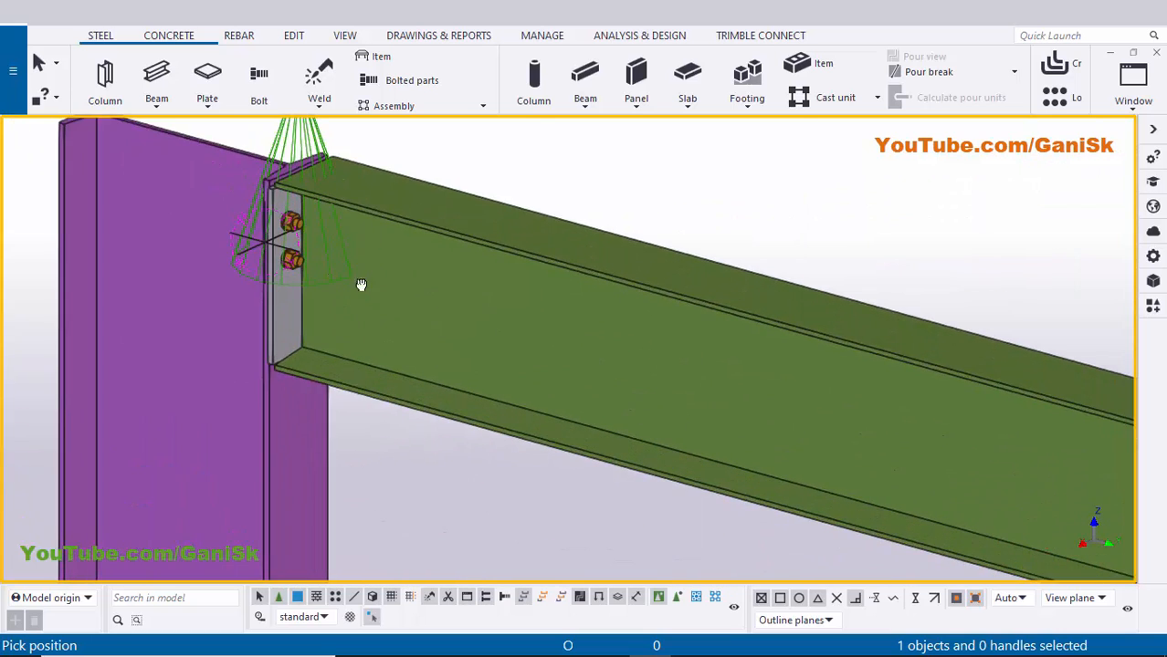
{"action": "middle_click_drag", "start_coordinate": [507, 370], "coordinate": [691, 468]}
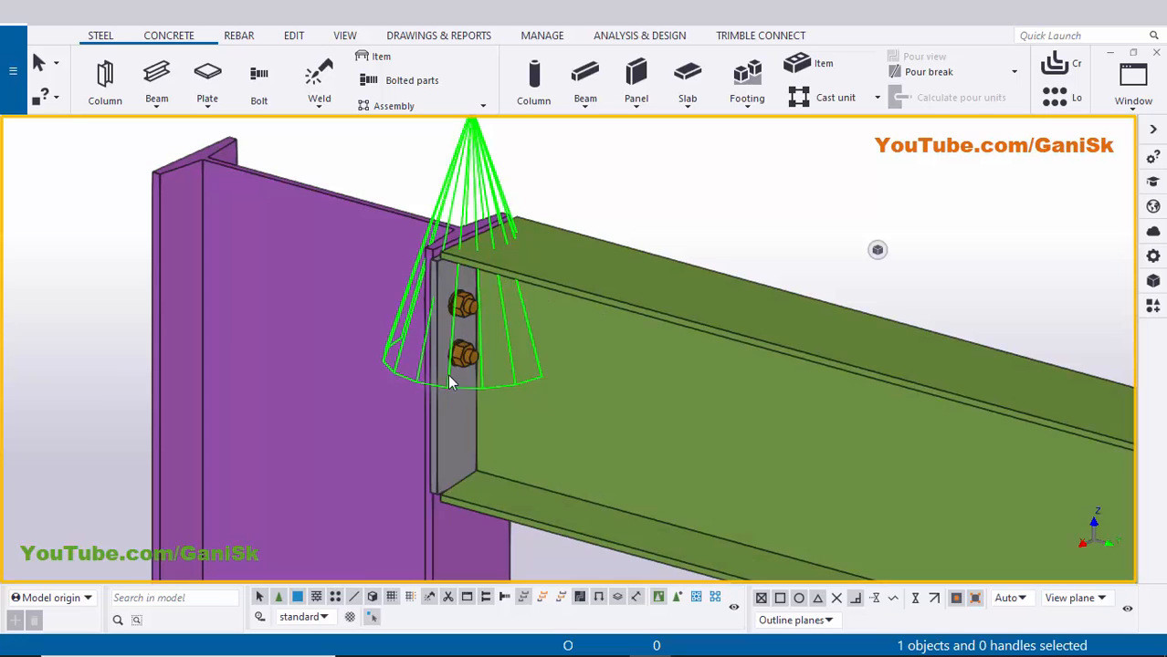
- In the end plate's bolt settings, set bolt size 20, hole tolerance 2 and position Middle
{"action": "double_click", "coordinate": [450, 343]}
{"action": "scroll", "coordinate": [956, 355], "scroll_direction": "down", "scroll_amount": 6}
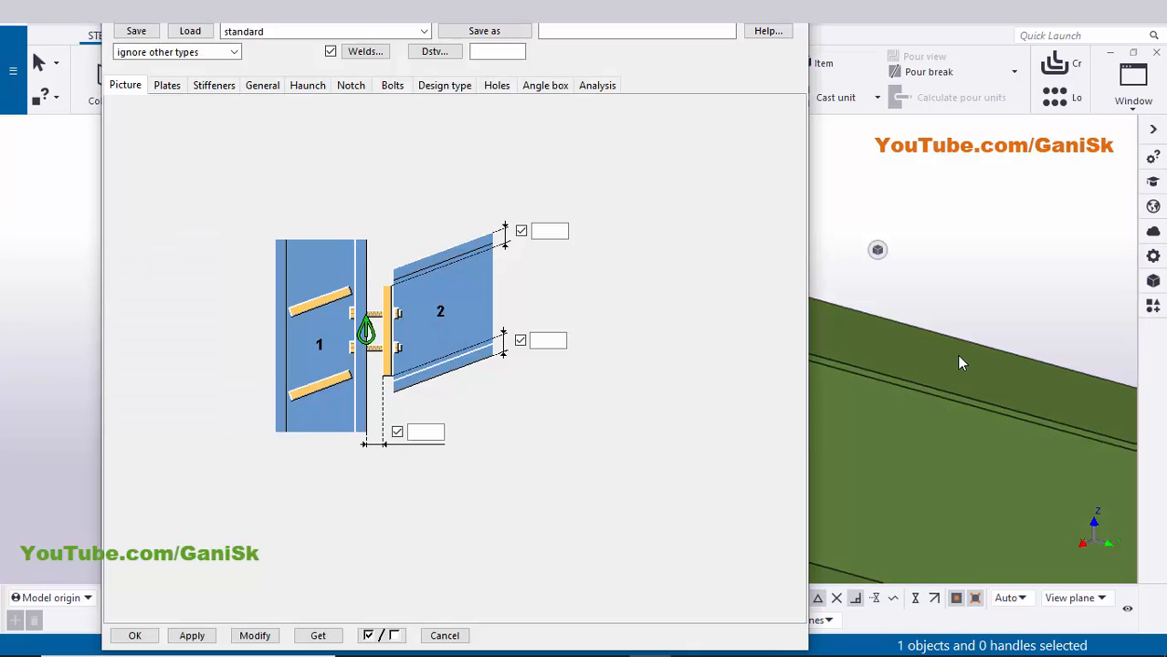
{"action": "scroll", "coordinate": [970, 386], "scroll_direction": "up", "scroll_amount": 5}
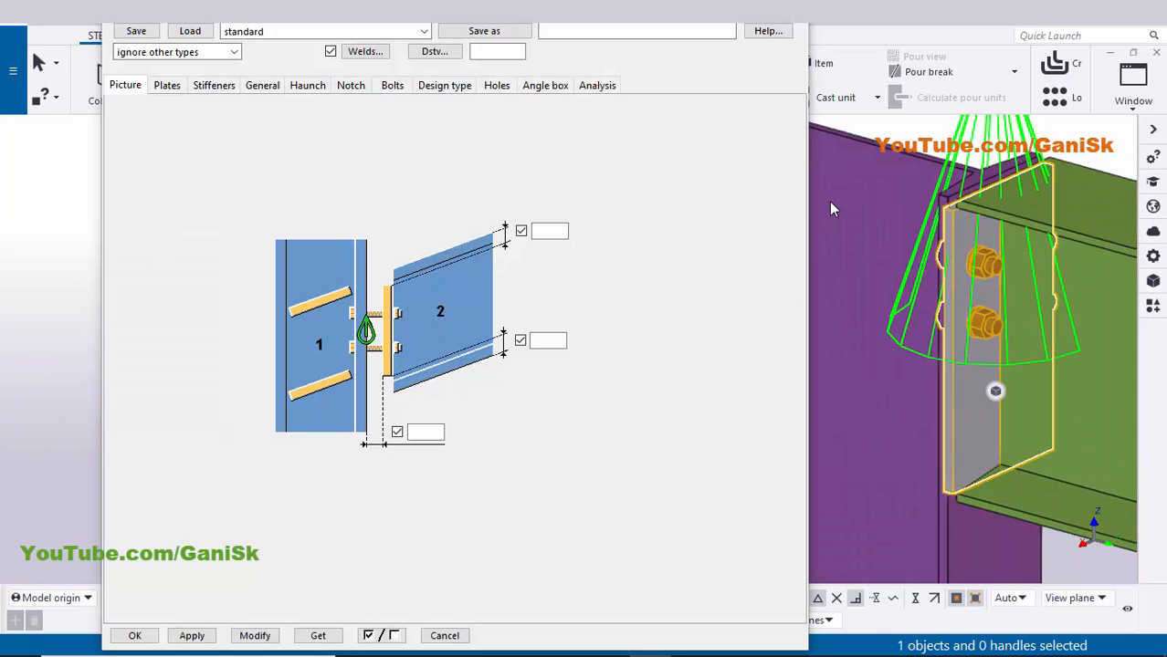
{"action": "left_click", "coordinate": [393, 87]}
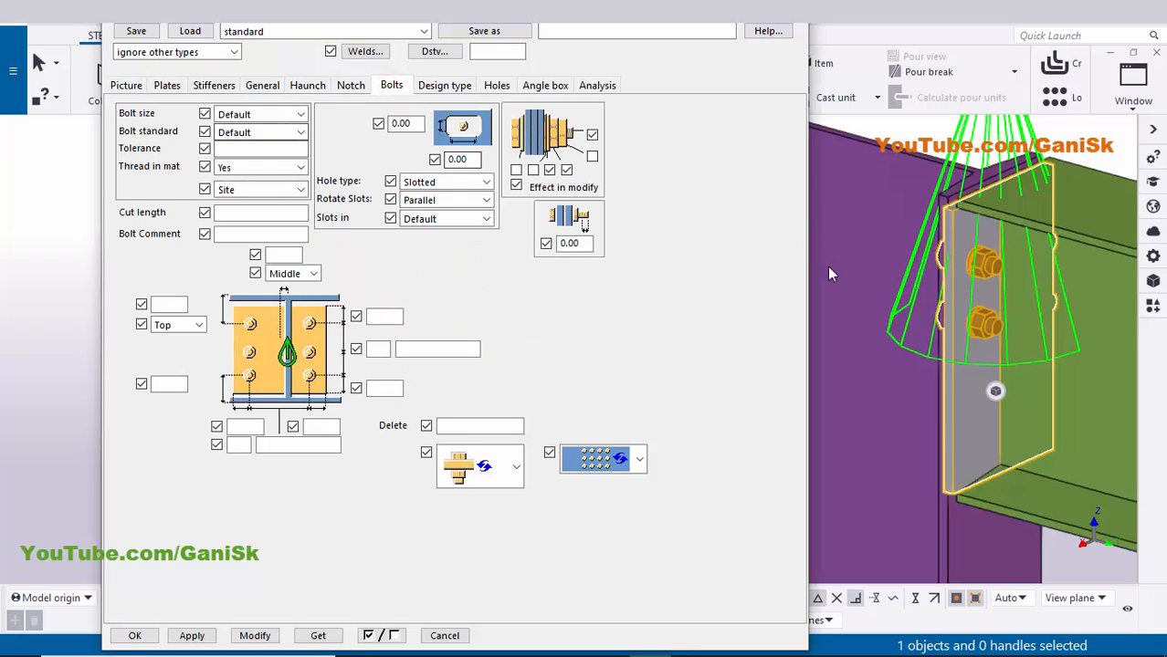
{"action": "left_click", "coordinate": [299, 115]}
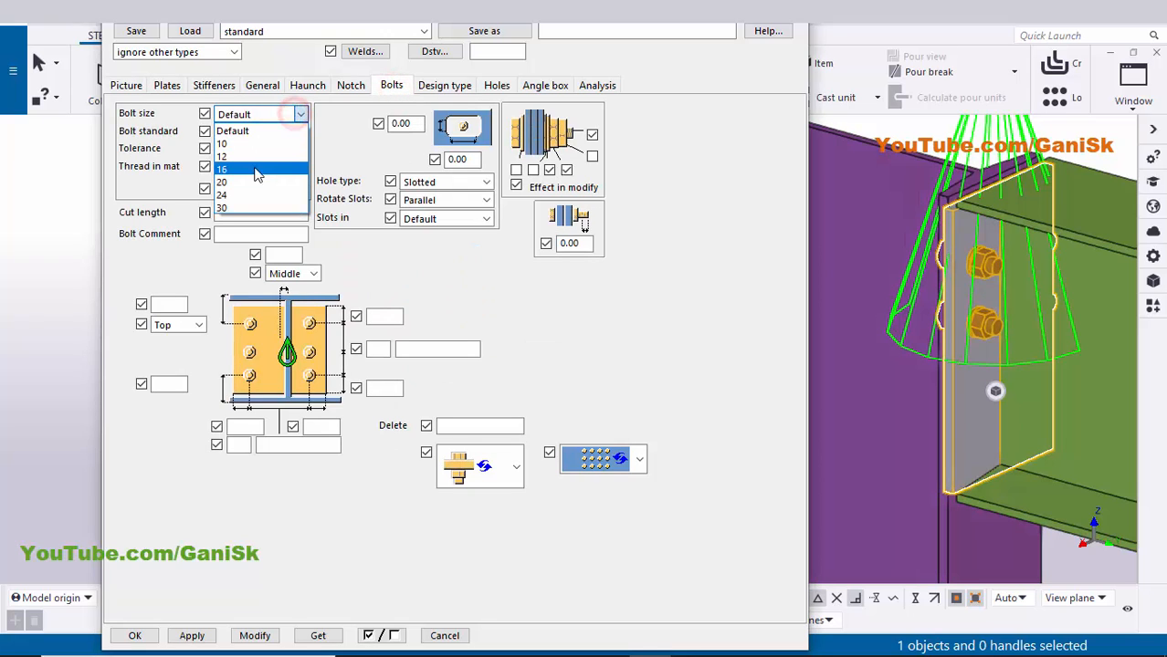
{"action": "left_click", "coordinate": [253, 183]}
{"action": "left_click", "coordinate": [246, 148]}
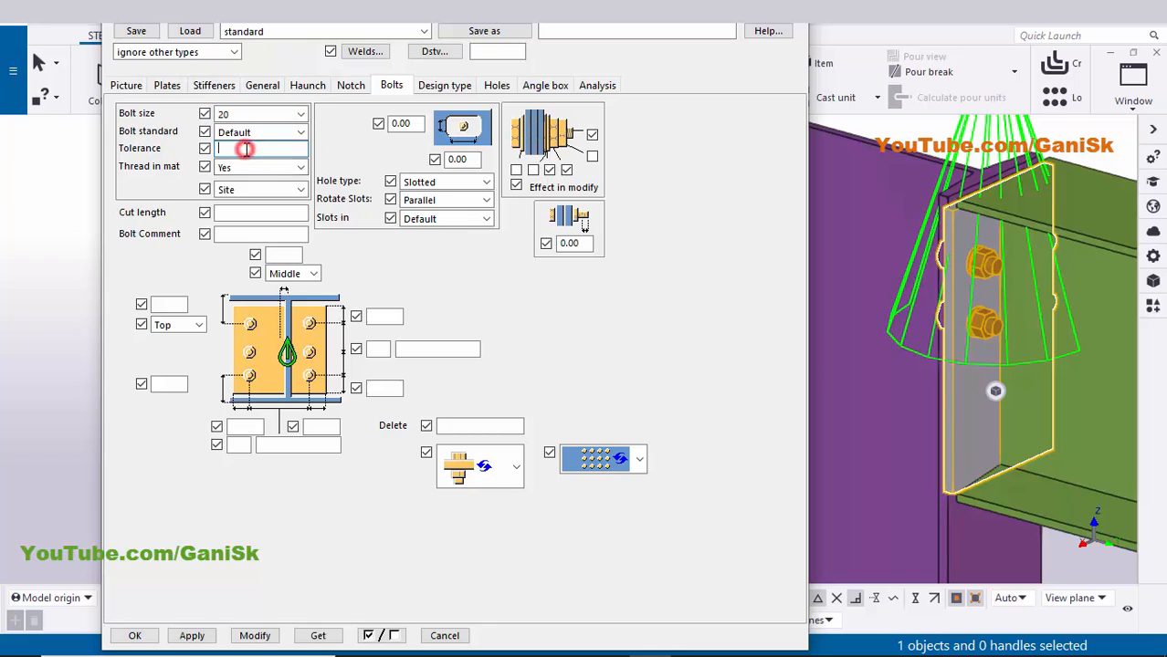
{"action": "type", "text": "2"}
{"action": "left_click", "coordinate": [196, 325]}
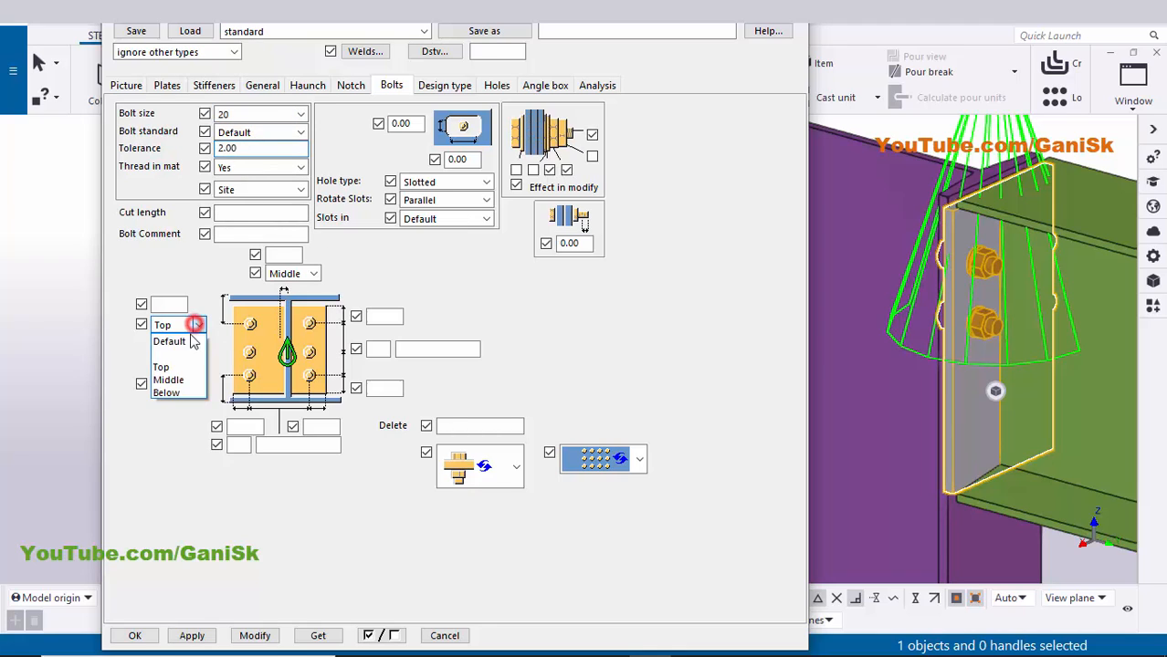
{"action": "left_click", "coordinate": [170, 378]}
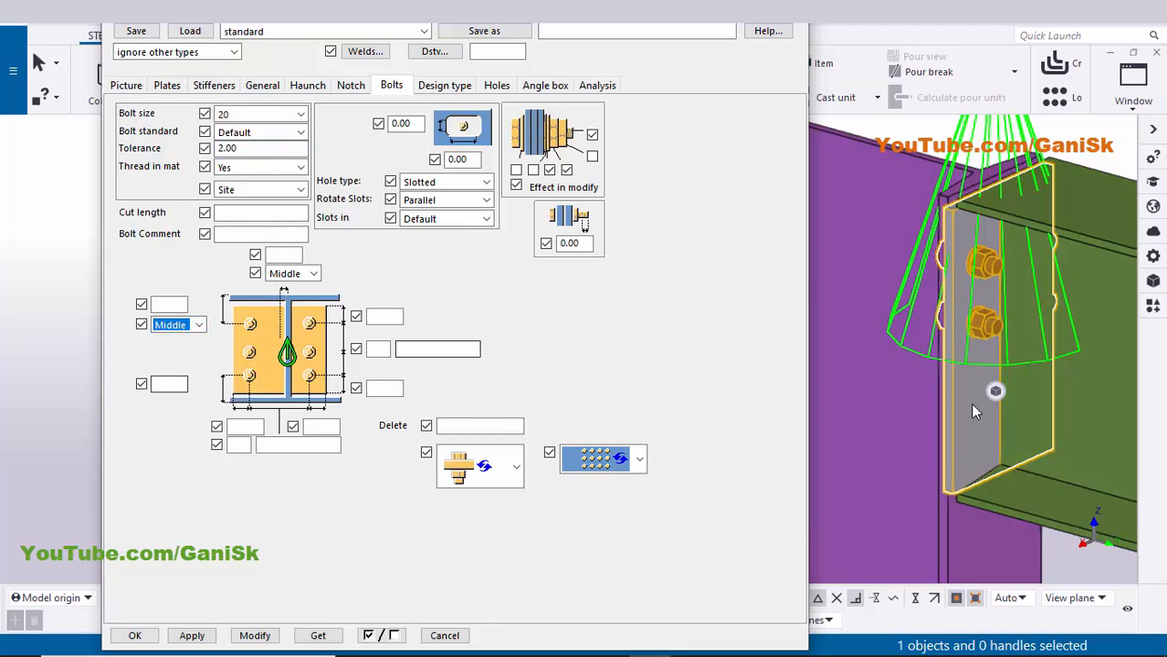
- Set 50 top and bottom edge distances with three bolt rows 100 apart, and apply
{"action": "left_click", "coordinate": [374, 318]}
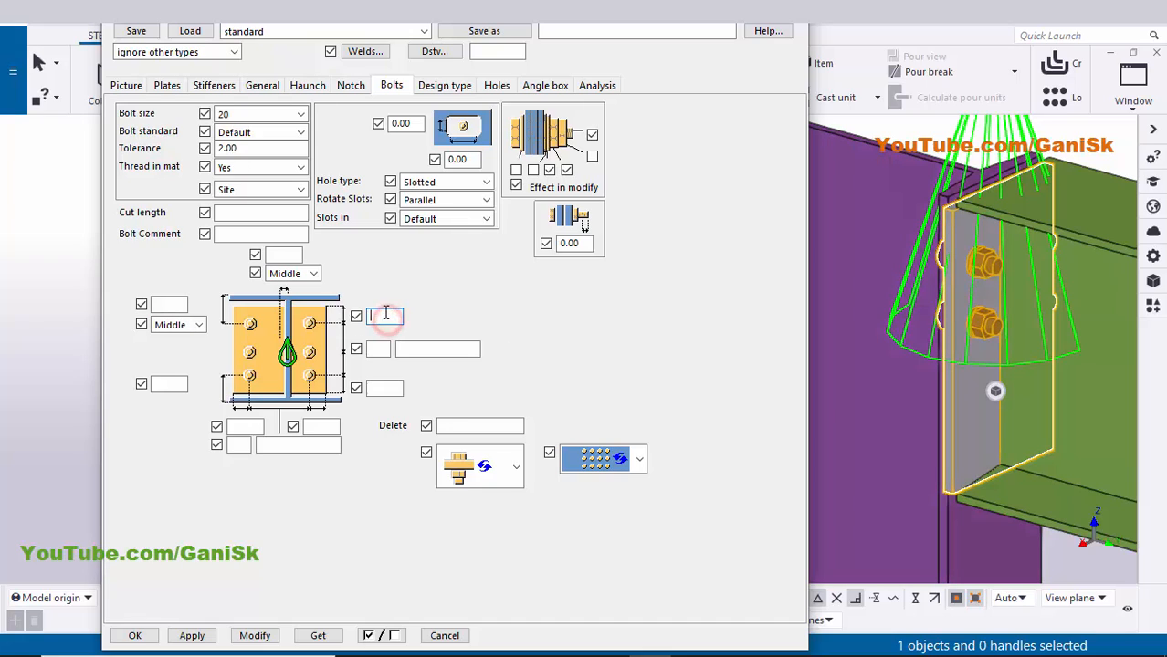
{"action": "type", "text": "50"}
{"action": "left_click", "coordinate": [381, 388]}
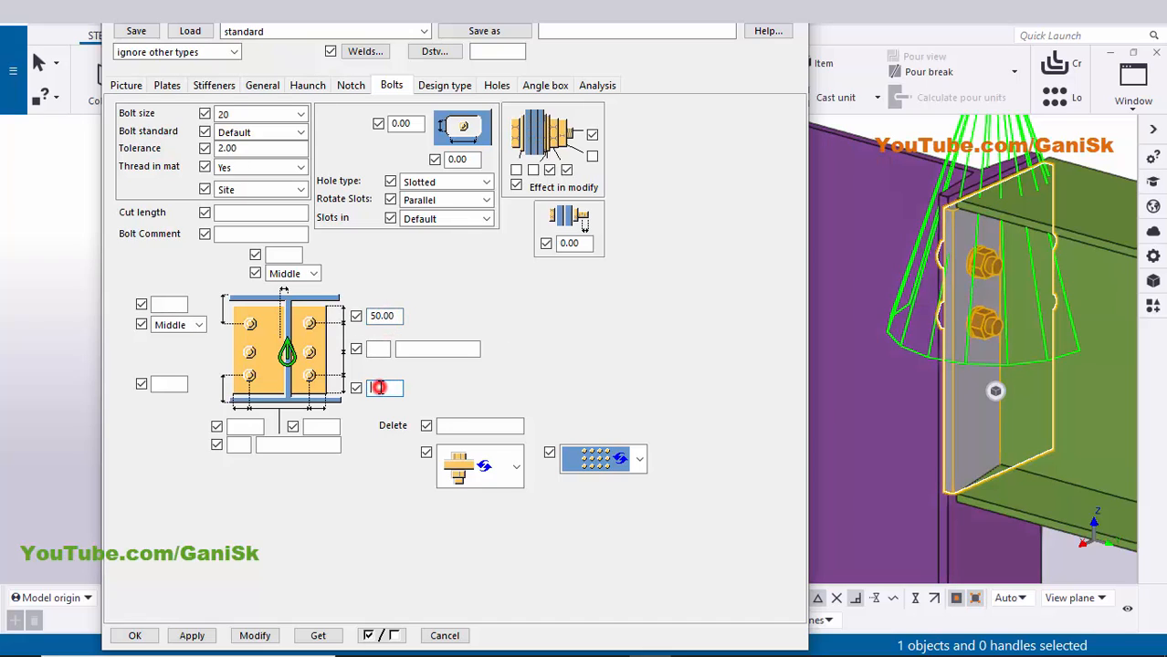
{"action": "type", "text": "50"}
{"action": "left_click", "coordinate": [388, 349]}
{"action": "left_click", "coordinate": [417, 353]}
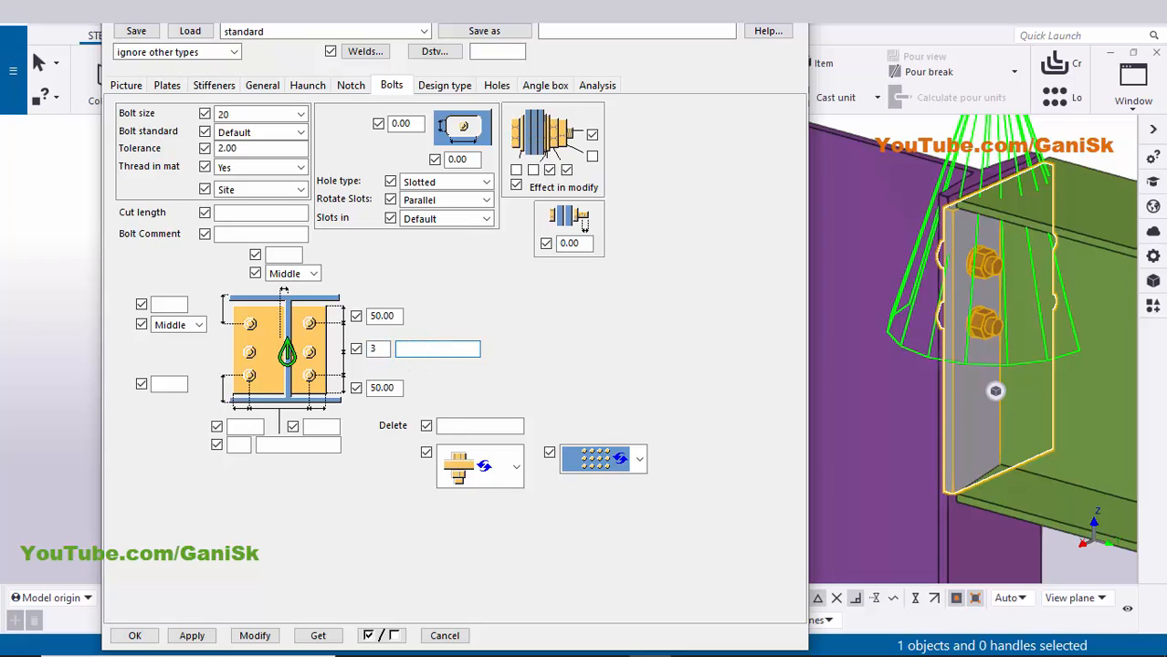
{"action": "left_click", "coordinate": [254, 636]}
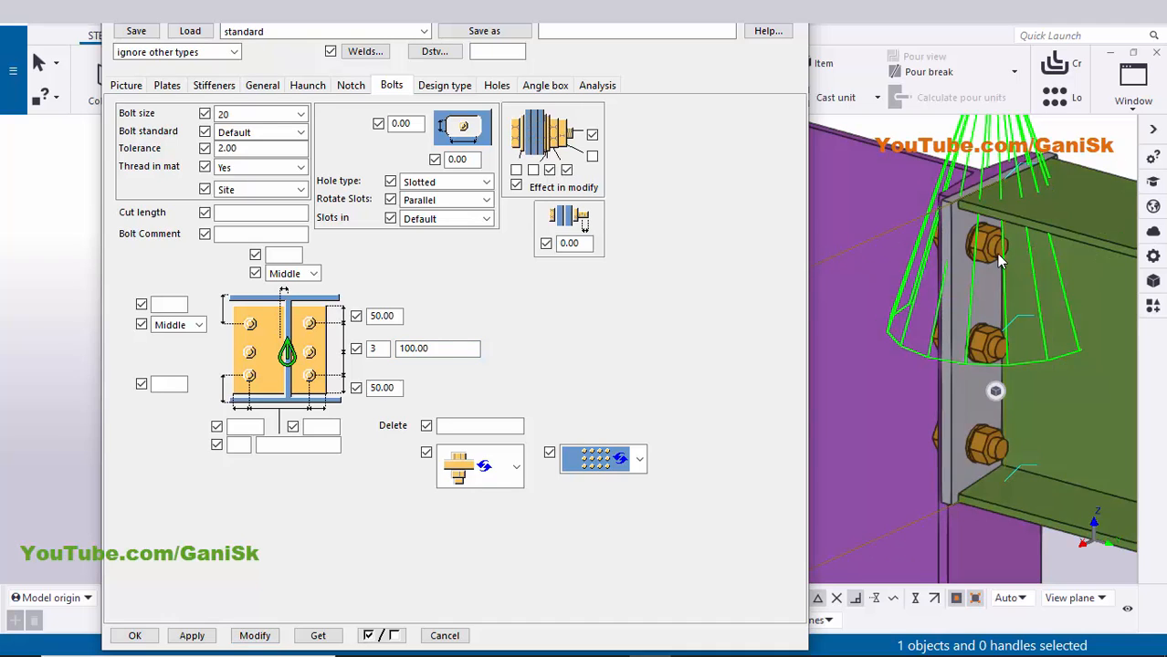
- Change the top and bottom bolt edge distances to 55 and apply
{"action": "scroll", "coordinate": [996, 254], "scroll_direction": "up", "scroll_amount": 5}
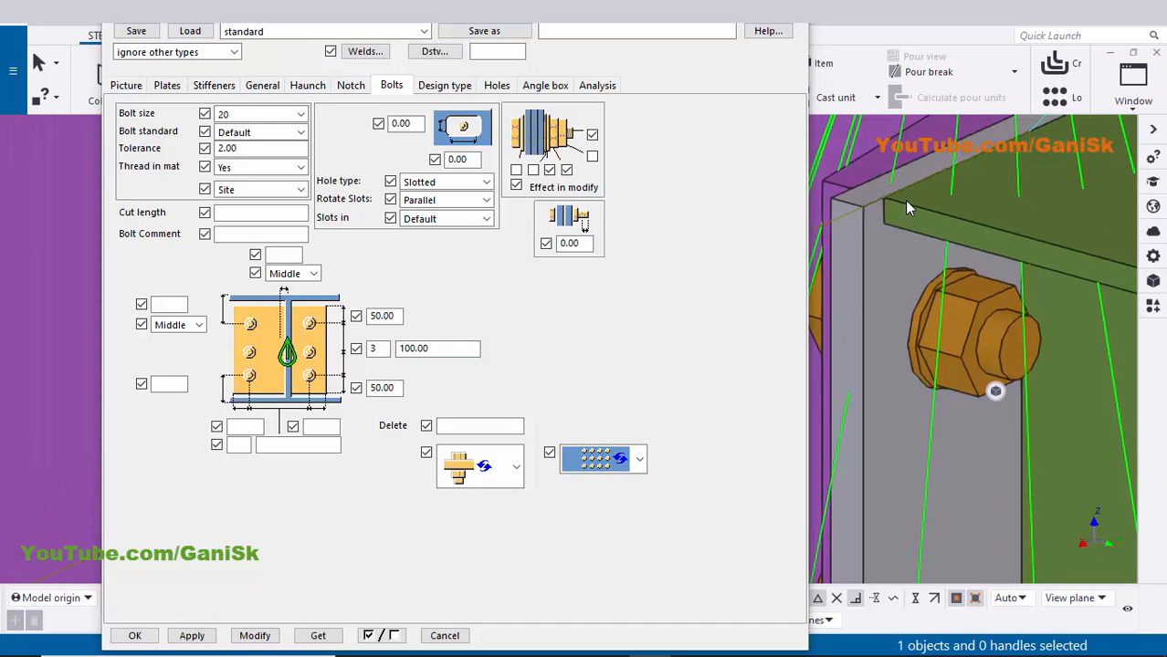
{"action": "scroll", "coordinate": [928, 248], "scroll_direction": "down", "scroll_amount": 4}
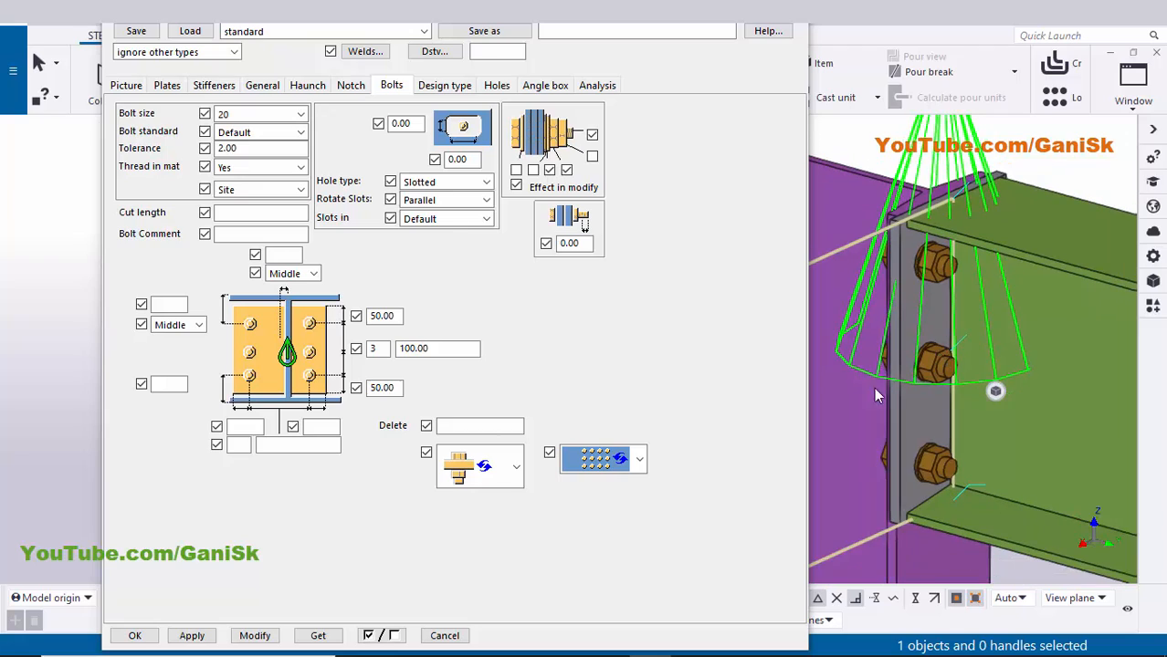
{"action": "double_click", "coordinate": [394, 317]}
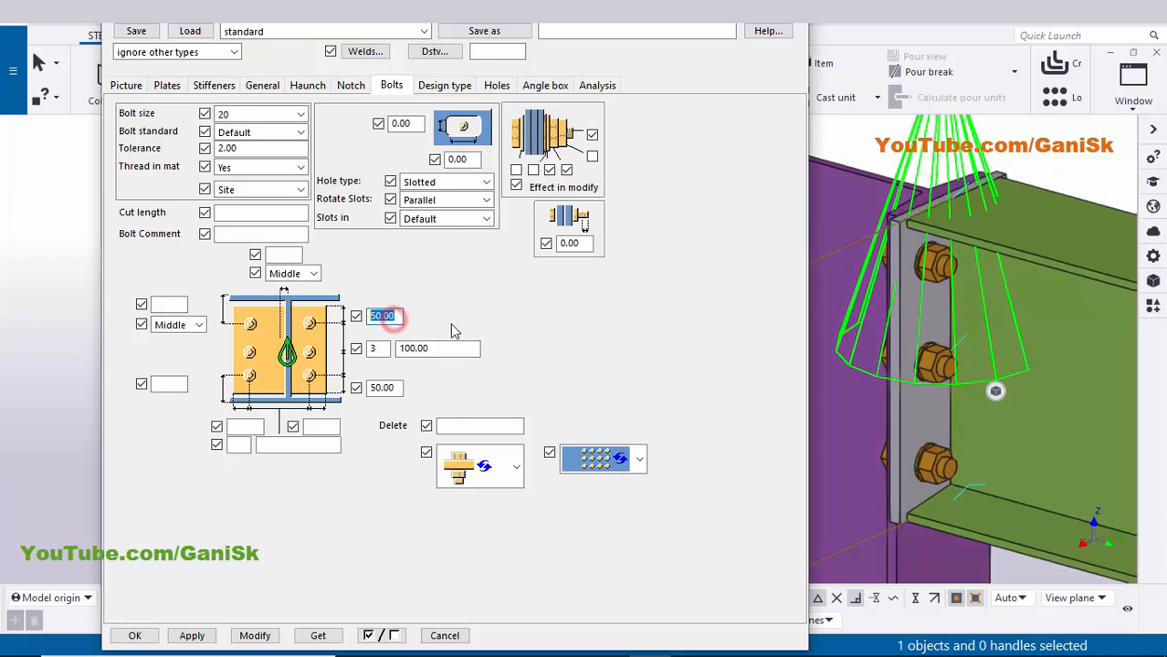
{"action": "type", "text": "55"}
{"action": "left_click", "coordinate": [400, 389]}
{"action": "double_click", "coordinate": [400, 389]}
{"action": "type", "text": "55"}
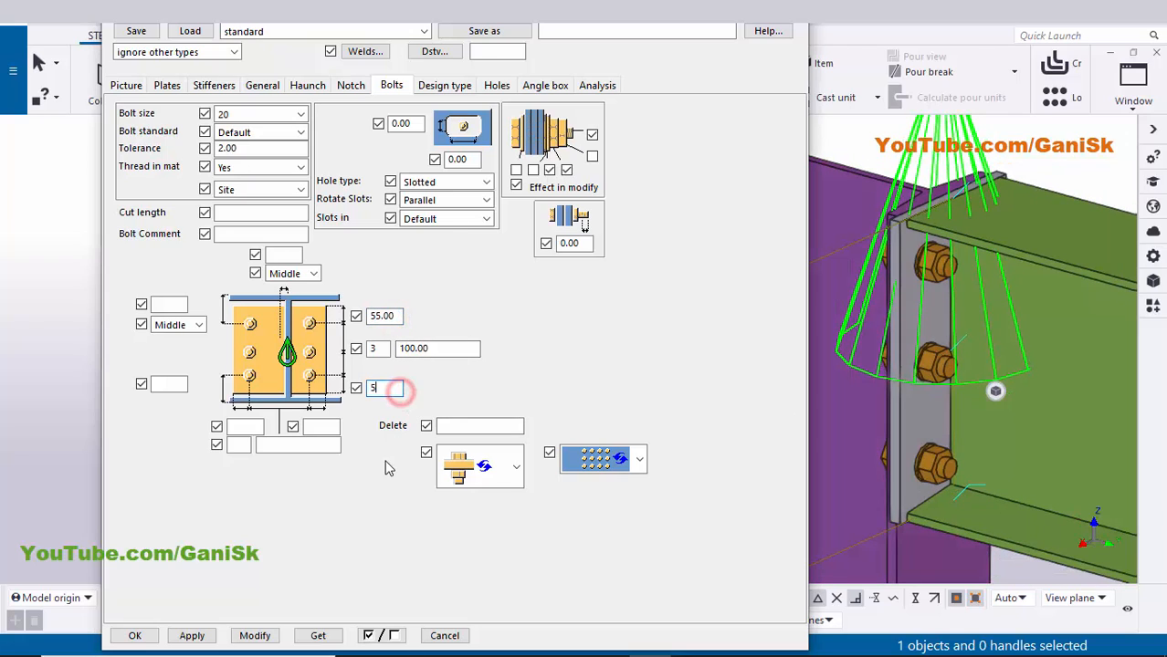
{"action": "left_click", "coordinate": [255, 636]}
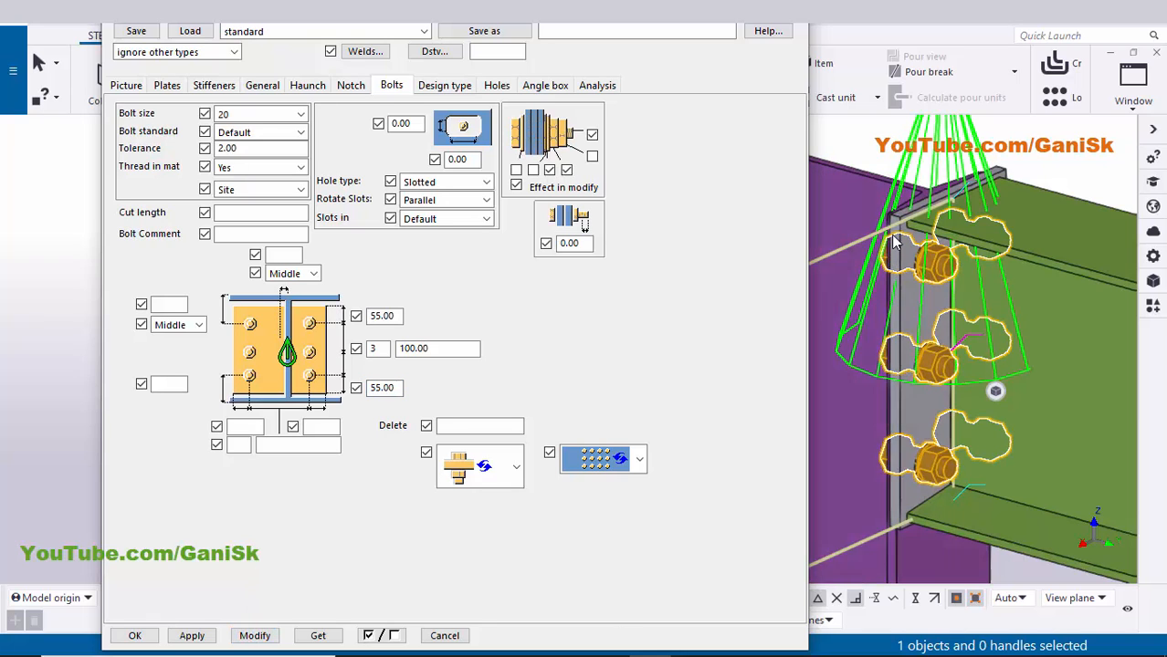
- Set 40 side edge distances and two bolt columns 80 apart, and apply
{"action": "scroll", "coordinate": [897, 228], "scroll_direction": "up", "scroll_amount": 4}
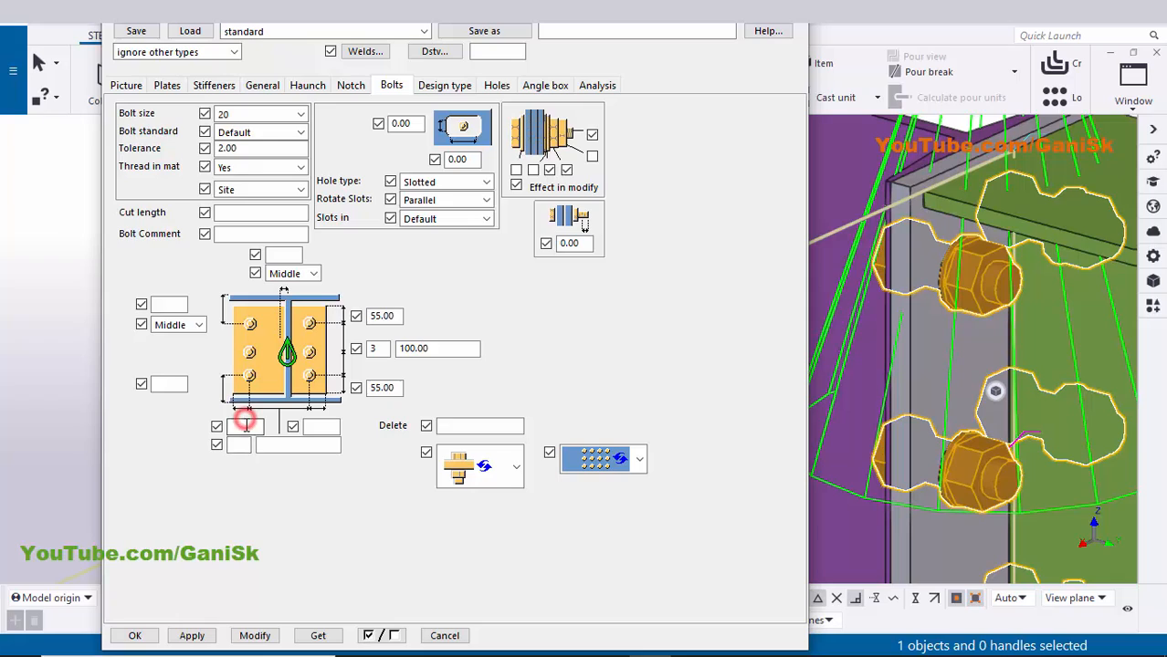
{"action": "left_click", "coordinate": [245, 425]}
{"action": "type", "text": "40"}
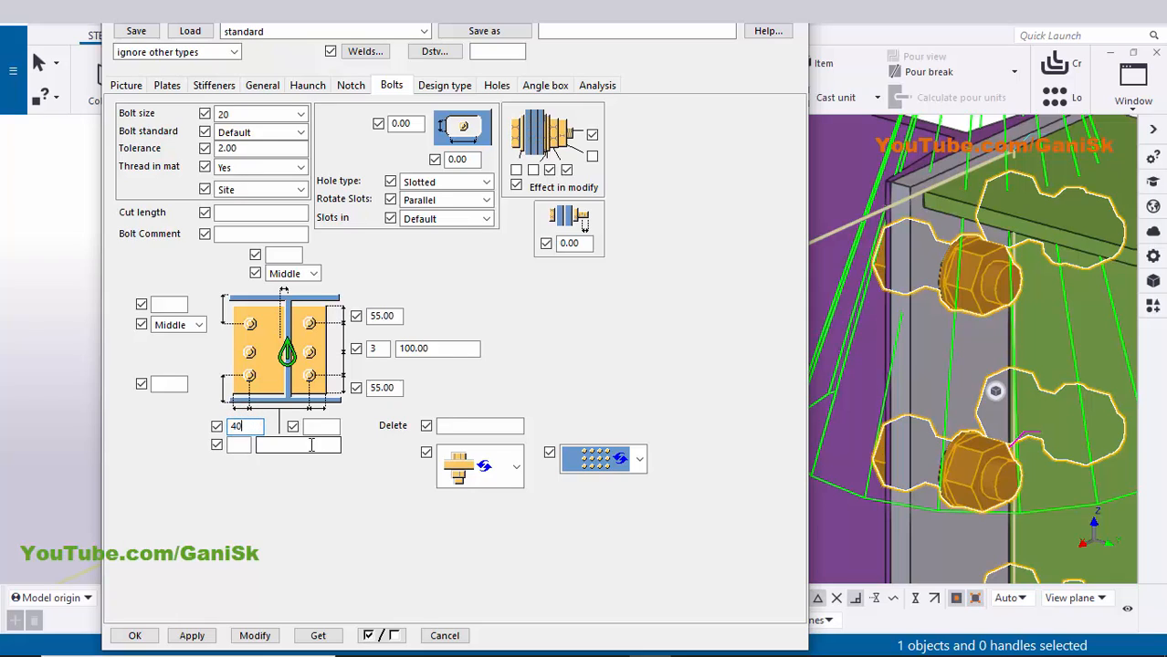
{"action": "left_click", "coordinate": [309, 426]}
{"action": "type", "text": "40"}
{"action": "left_click", "coordinate": [242, 445]}
{"action": "type", "text": "2"}
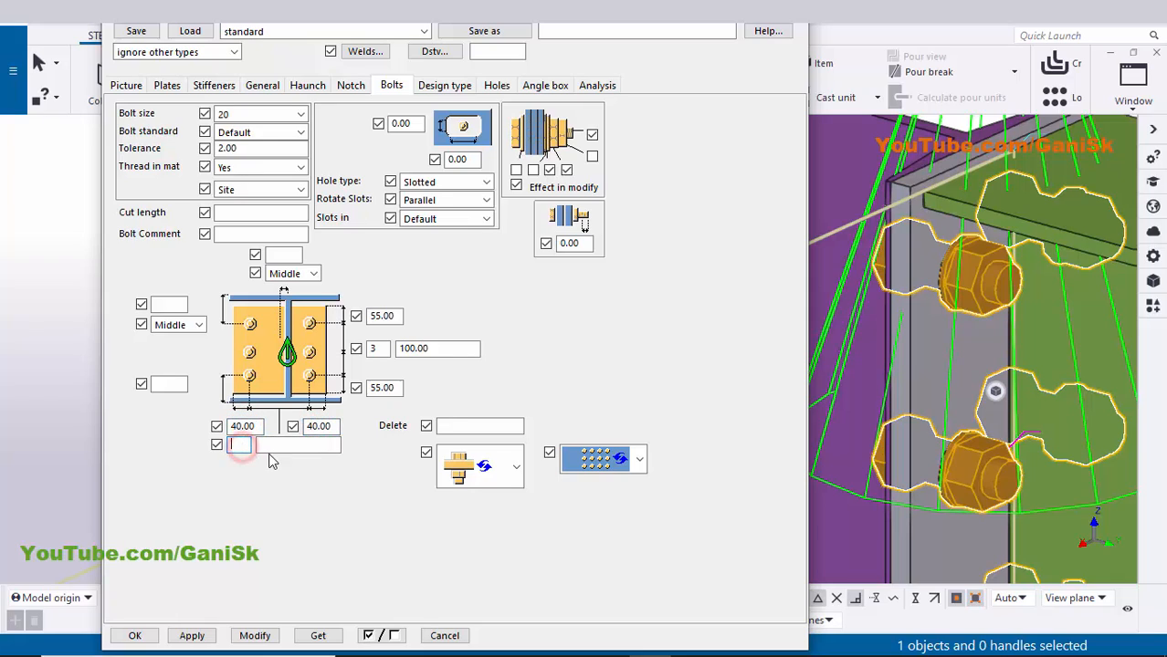
{"action": "left_click", "coordinate": [290, 444]}
{"action": "type", "text": "80"}
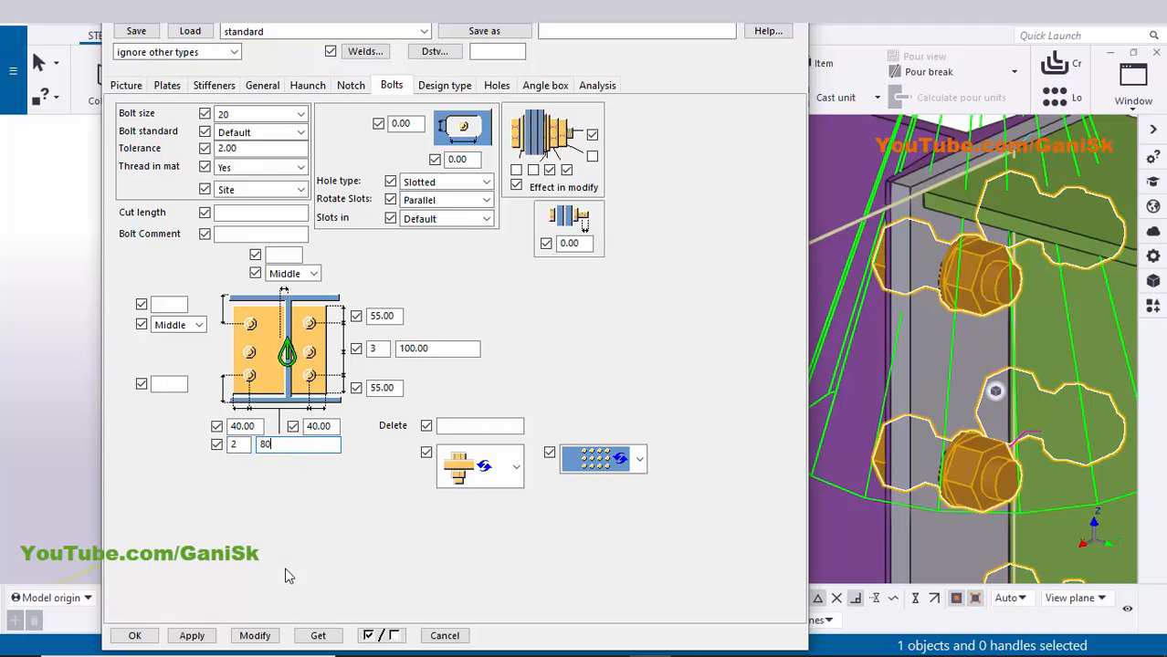
{"action": "left_click", "coordinate": [262, 636]}
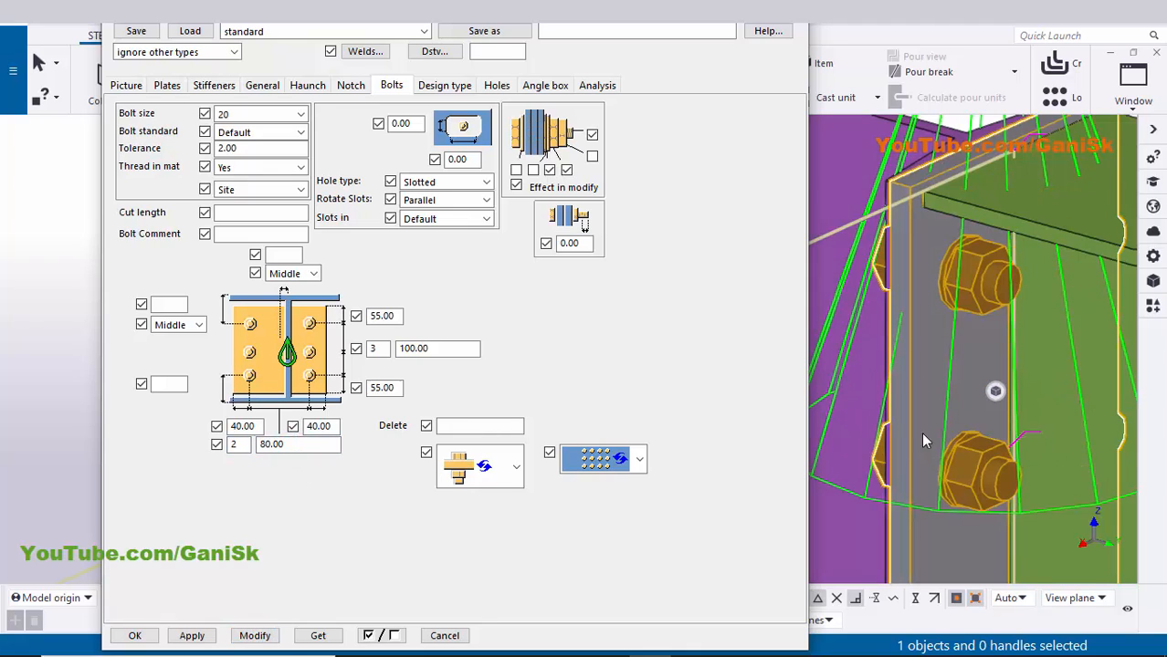
{"action": "scroll", "coordinate": [958, 338], "scroll_direction": "up", "scroll_amount": 5}
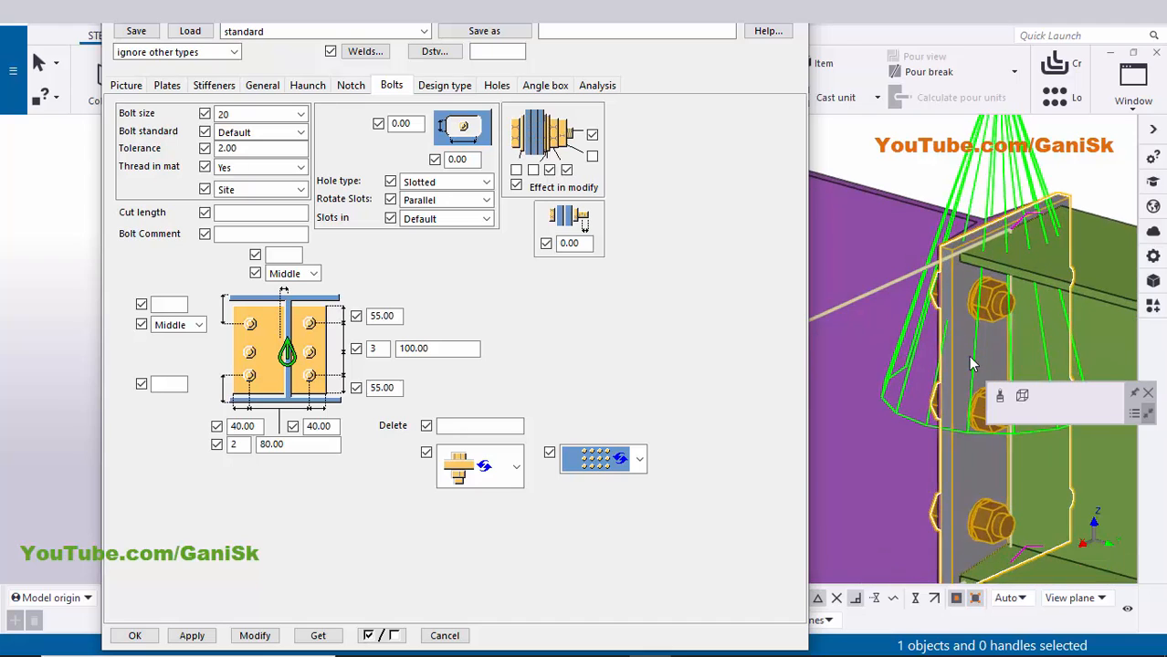
- On the Plates tab, give the end plate position prefix p and start number 1, then apply and confirm
{"action": "left_click", "coordinate": [167, 85]}
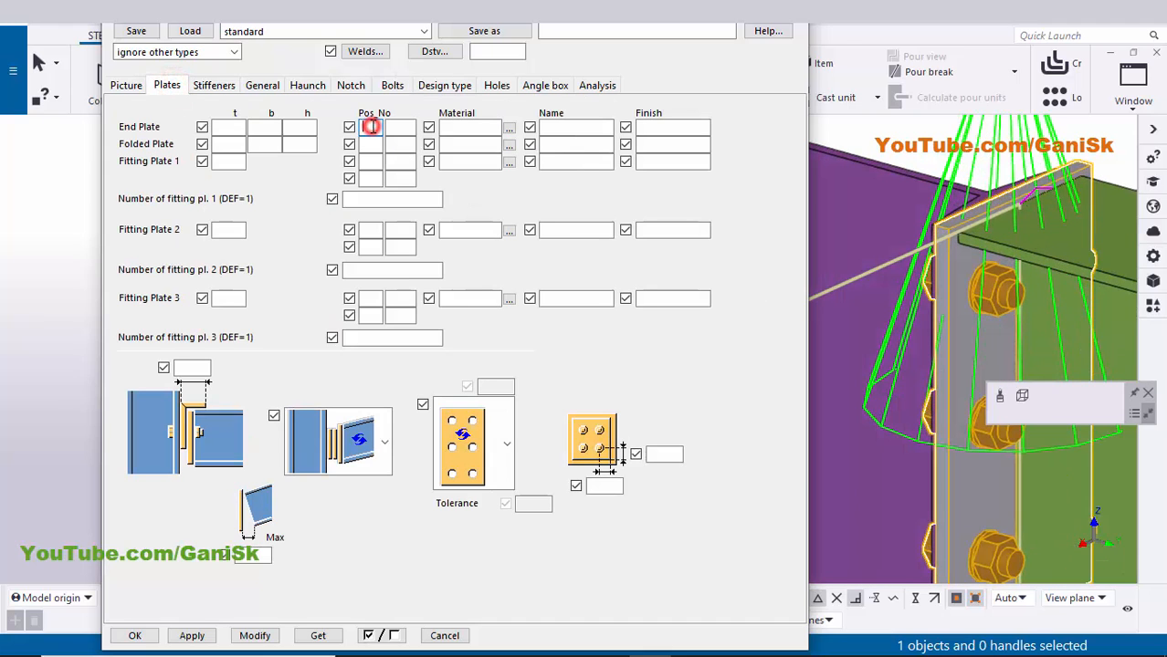
{"action": "left_click", "coordinate": [372, 126]}
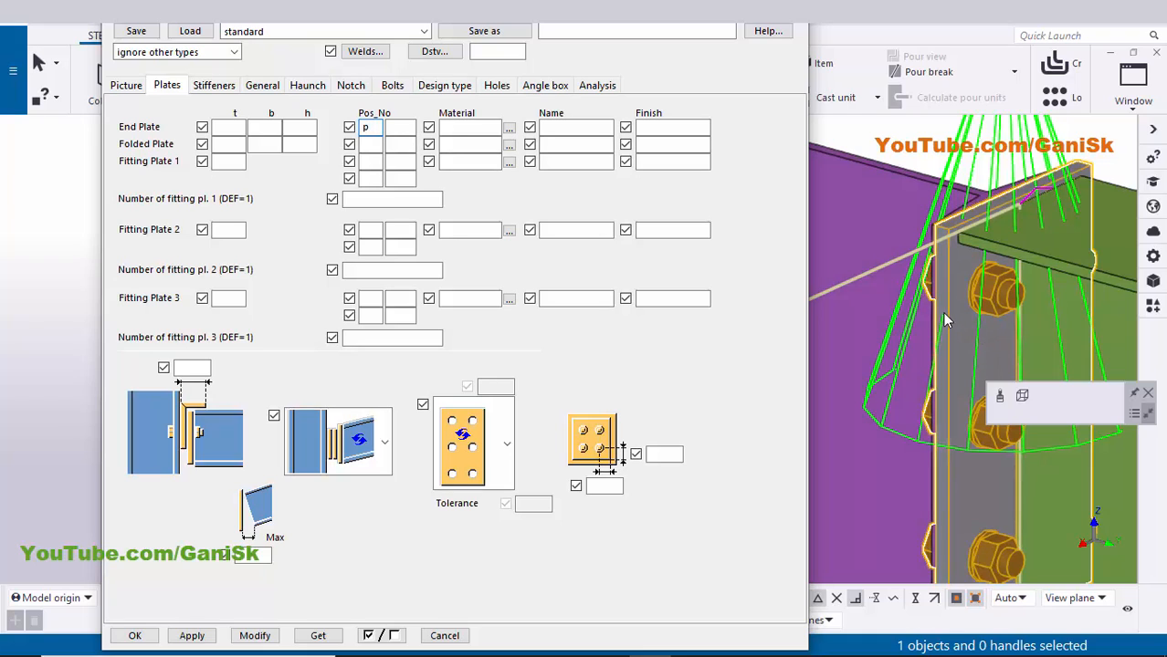
{"action": "left_click", "coordinate": [399, 128]}
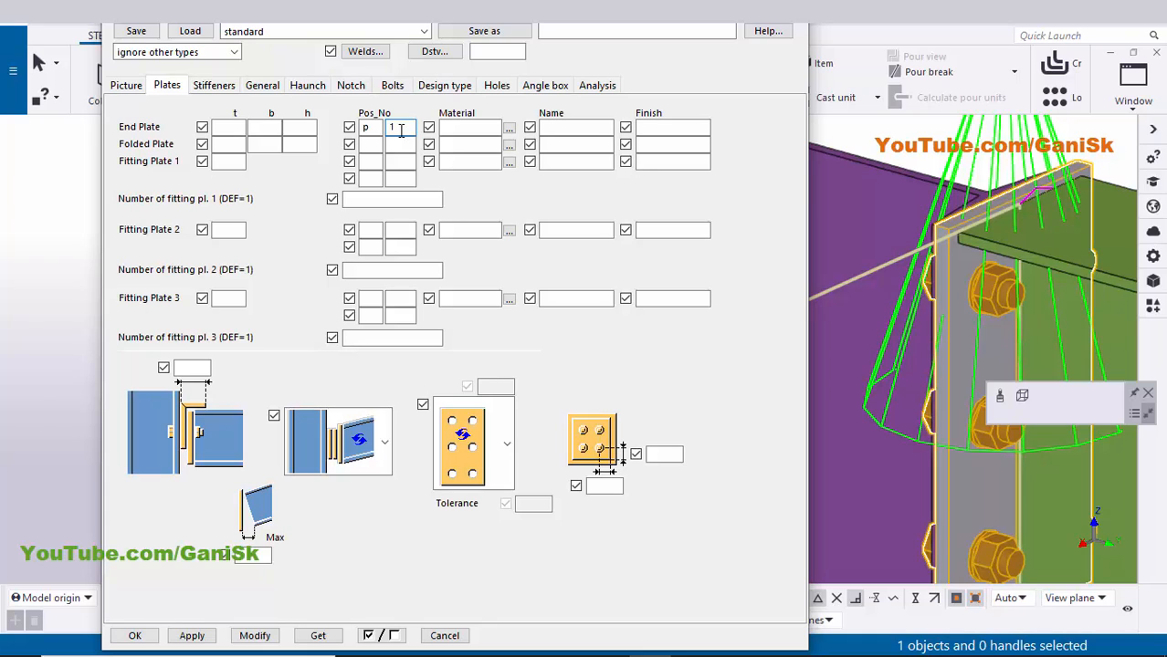
{"action": "left_click", "coordinate": [250, 635]}
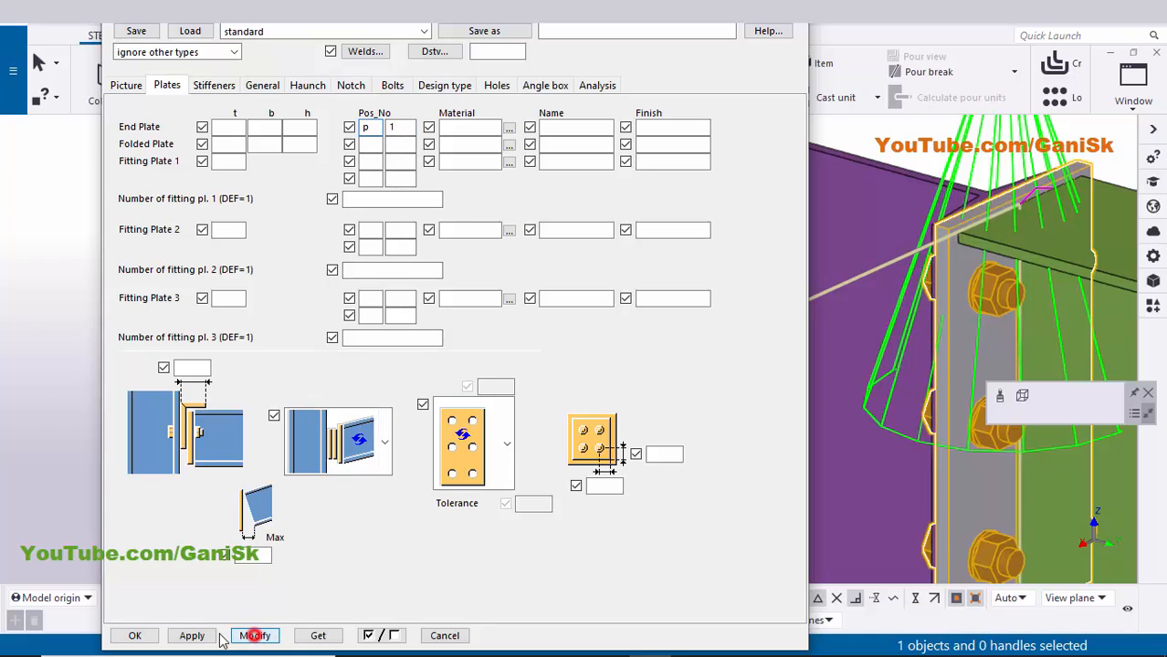
{"action": "left_click", "coordinate": [134, 635]}
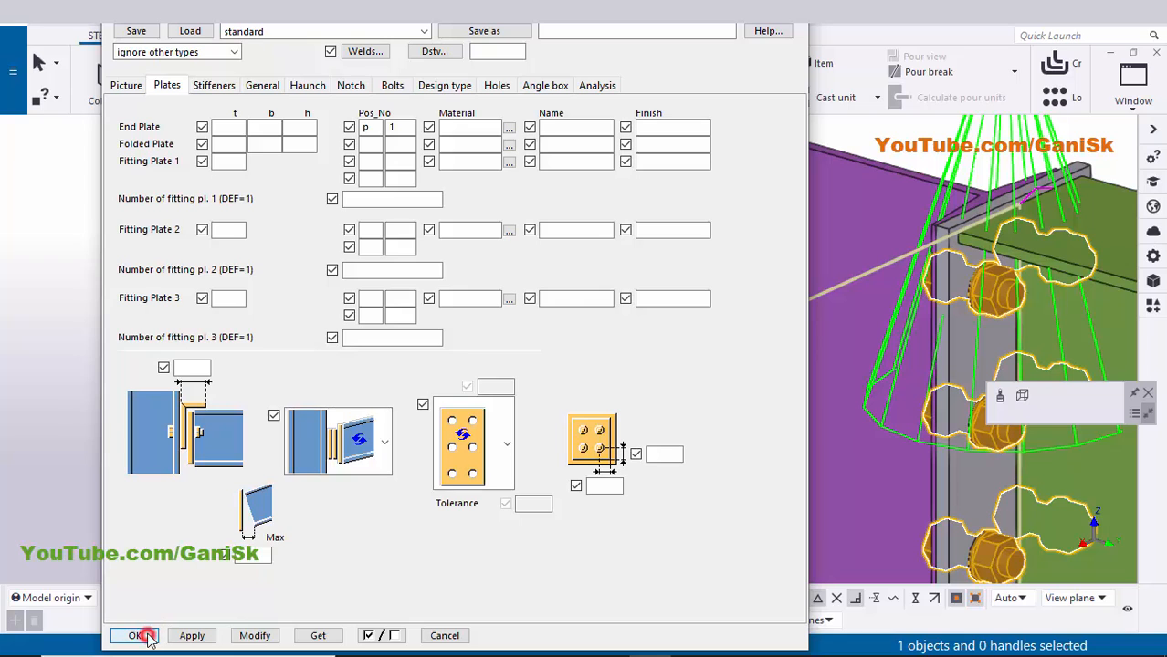
{"action": "scroll", "coordinate": [245, 445], "scroll_direction": "down", "scroll_amount": 10}
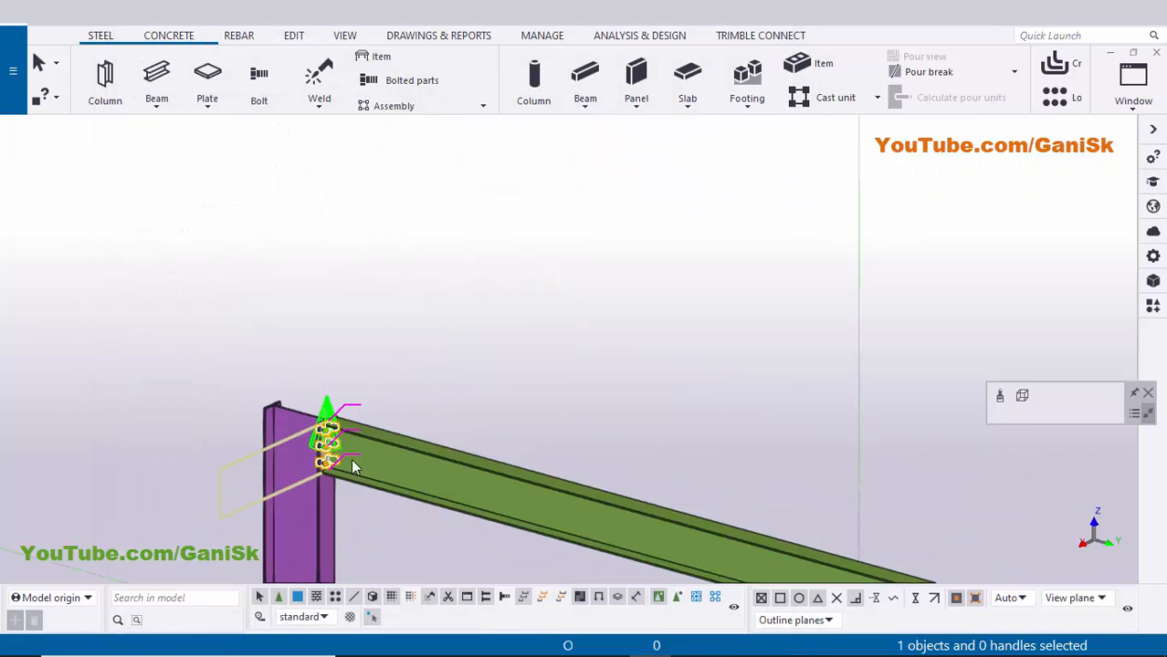
- Replace the beam's part numbering prefix M with p, keeping start number 1, and apply
{"action": "middle_click_drag", "start_coordinate": [386, 352], "coordinate": [430, 350]}
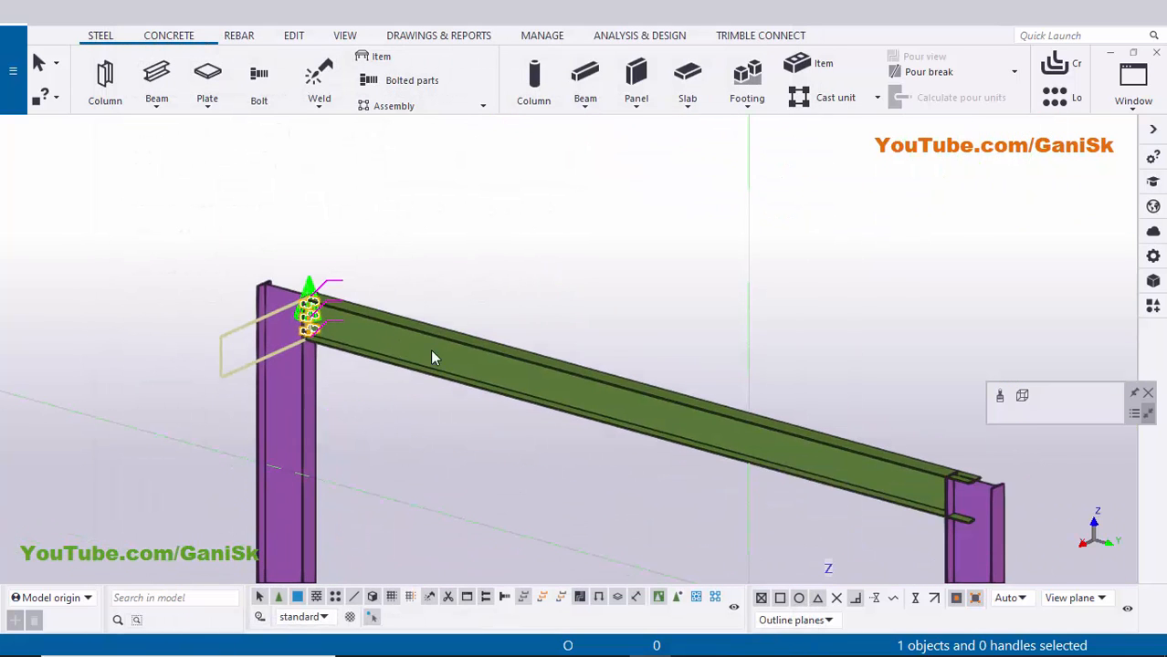
{"action": "double_click", "coordinate": [536, 364]}
{"action": "left_click", "coordinate": [925, 352]}
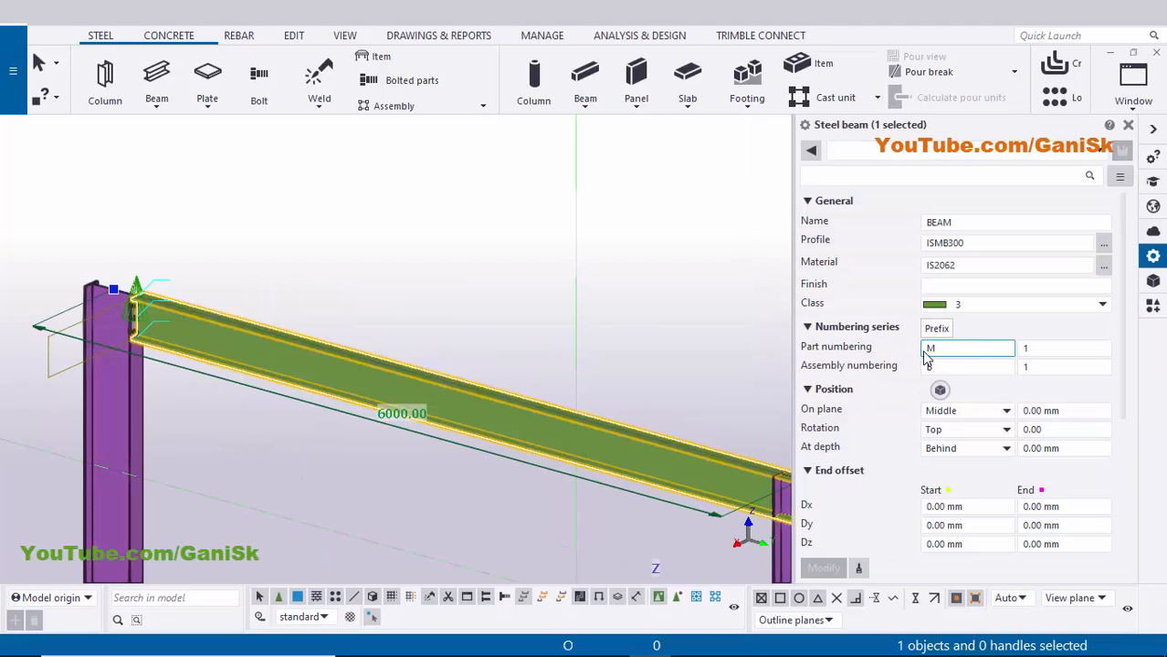
{"action": "double_click", "coordinate": [940, 348]}
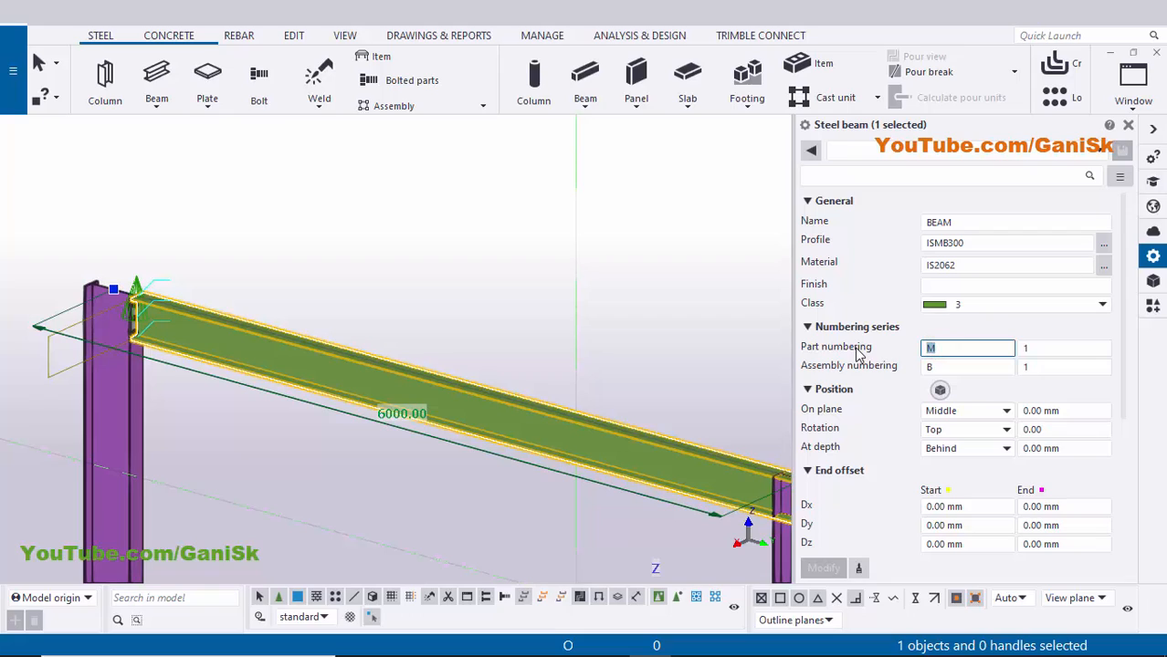
{"action": "type", "text": "p"}
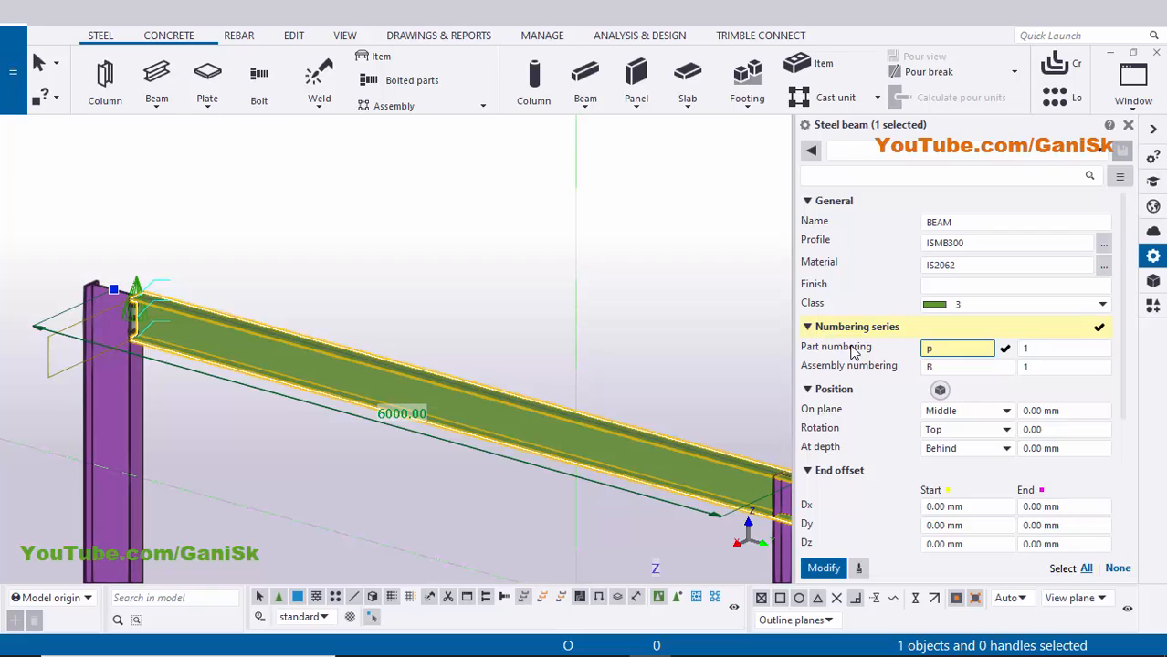
{"action": "left_click", "coordinate": [1041, 348]}
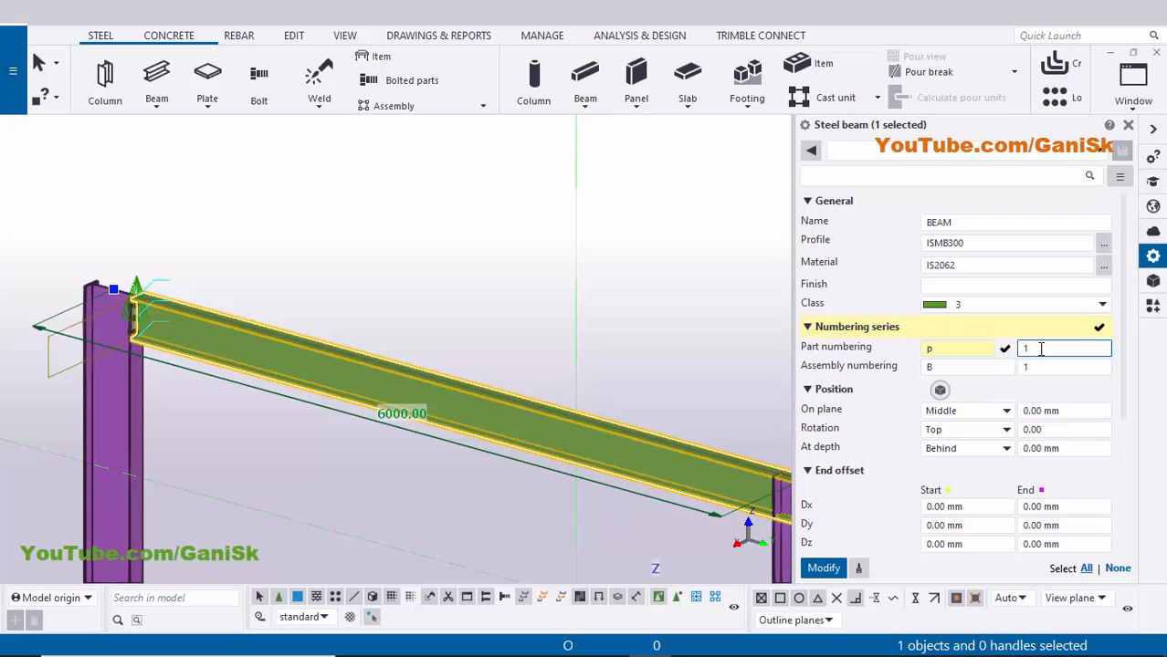
{"action": "left_click", "coordinate": [812, 566]}
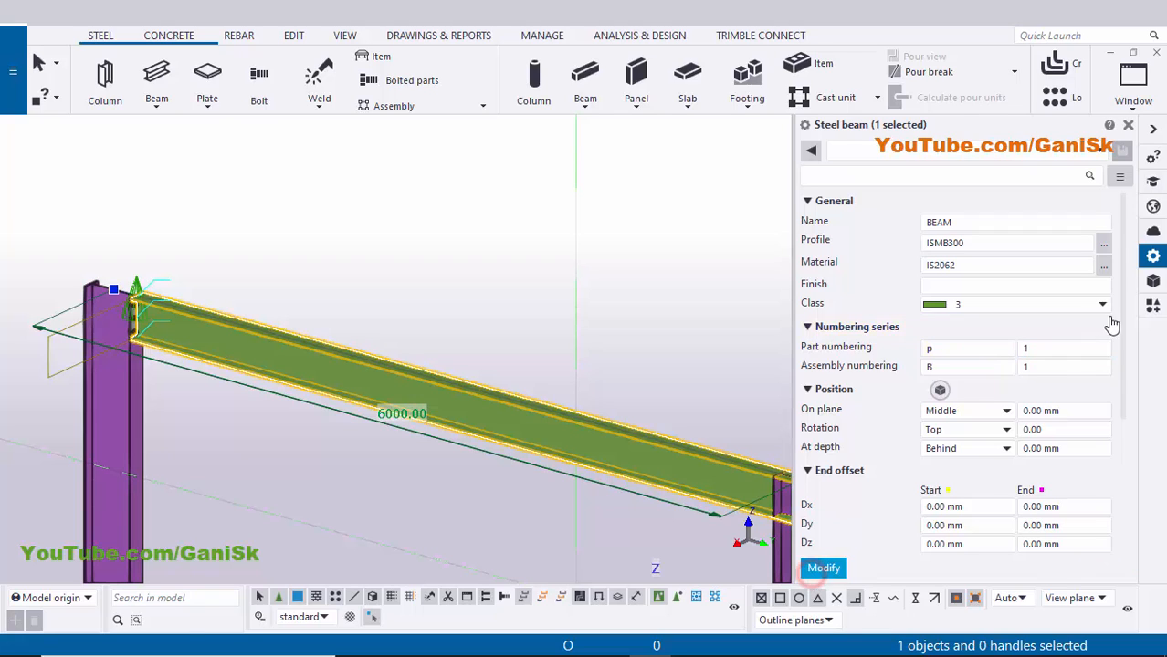
{"action": "left_click", "coordinate": [1130, 128]}
{"action": "scroll", "coordinate": [703, 247], "scroll_direction": "down", "scroll_amount": 2}
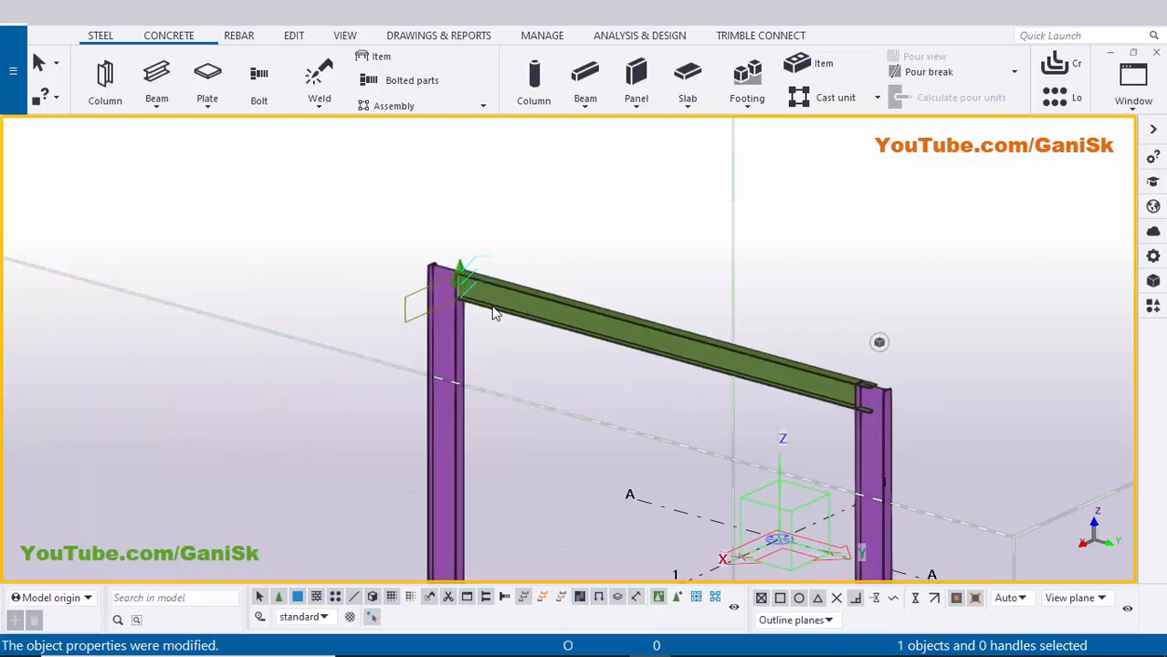
{"action": "scroll", "coordinate": [493, 306], "scroll_direction": "up", "scroll_amount": 5}
{"action": "scroll", "coordinate": [446, 295], "scroll_direction": "down", "scroll_amount": 3}
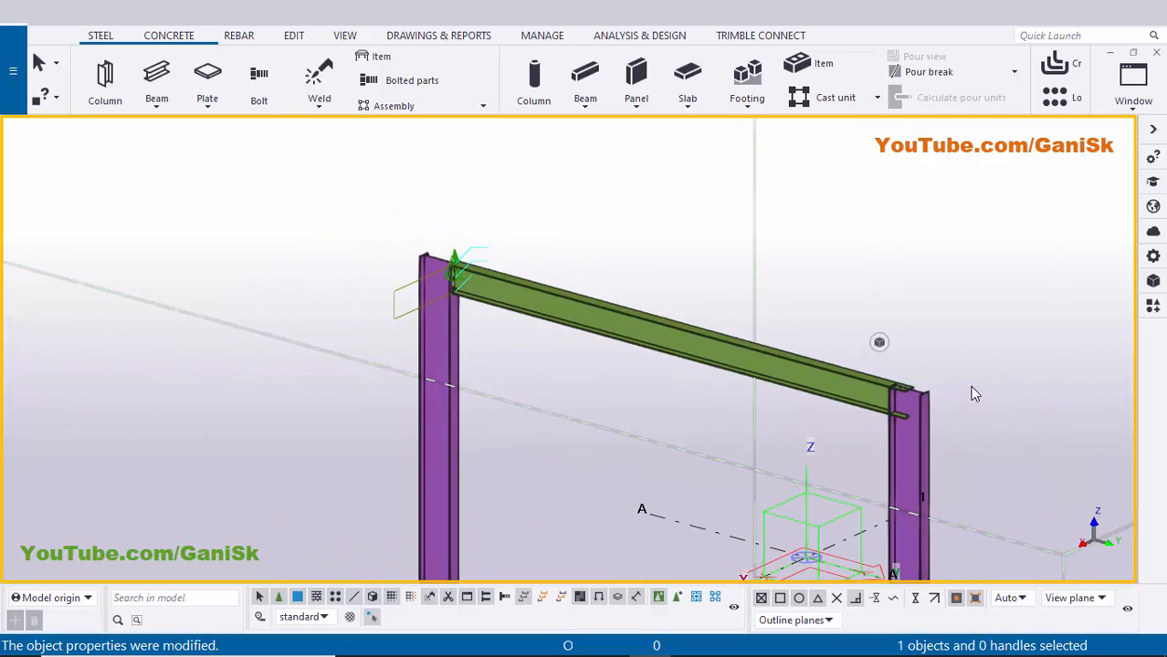
{"action": "key", "text": "ctrl+f"}
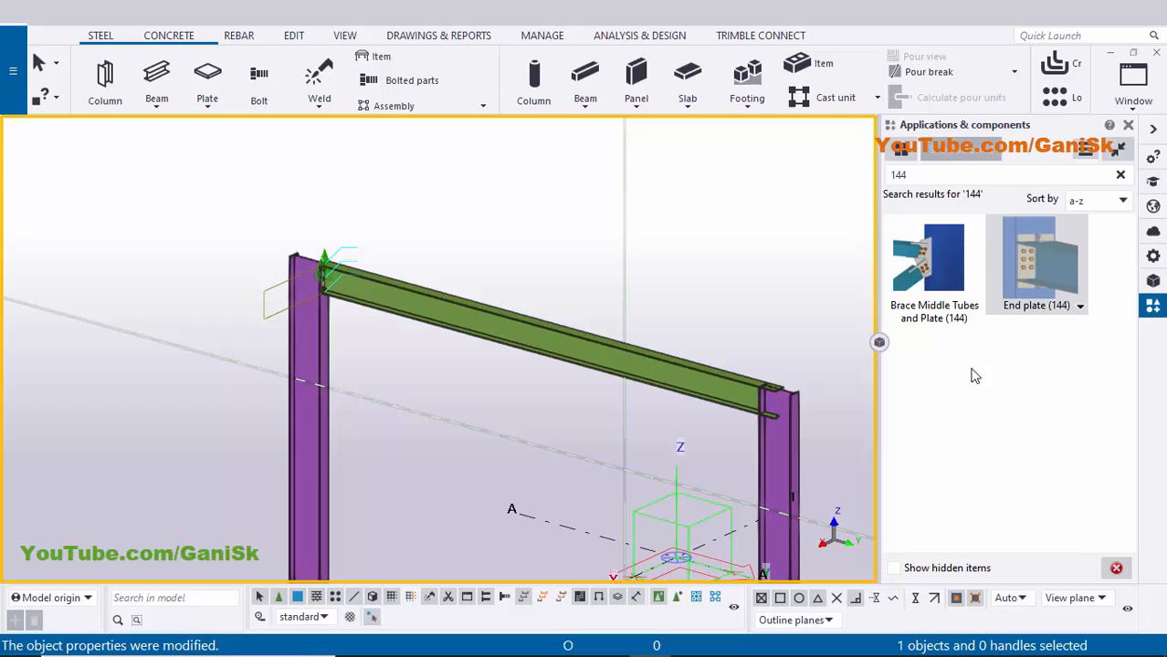
{"action": "left_click", "coordinate": [1025, 278]}
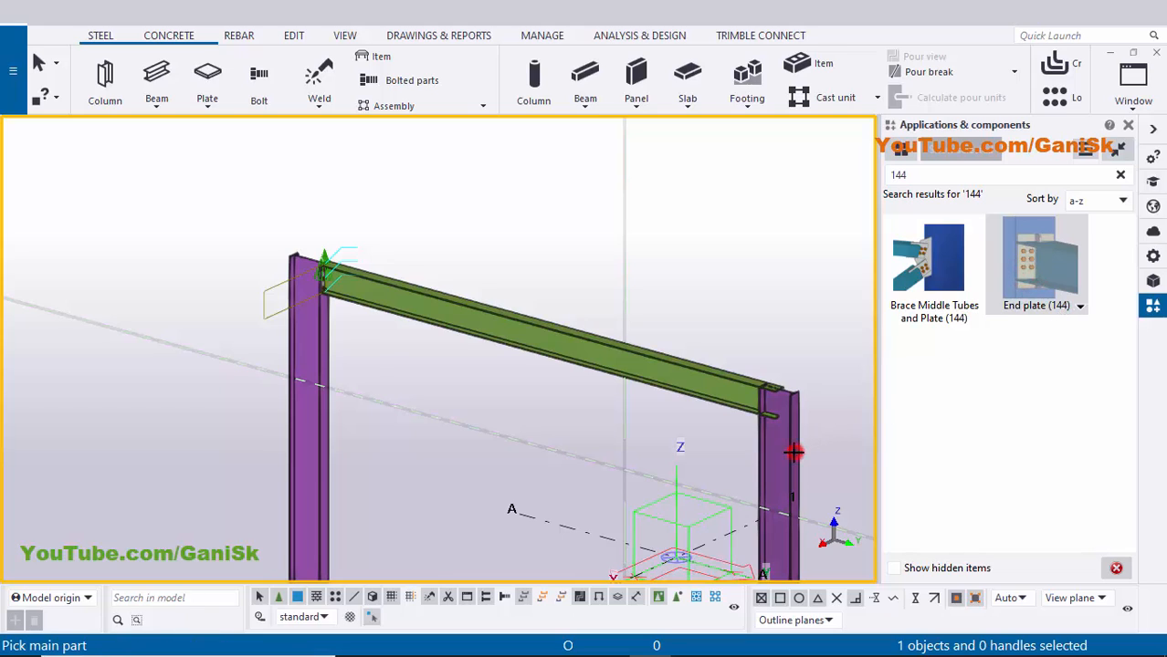
{"action": "left_click", "coordinate": [765, 418]}
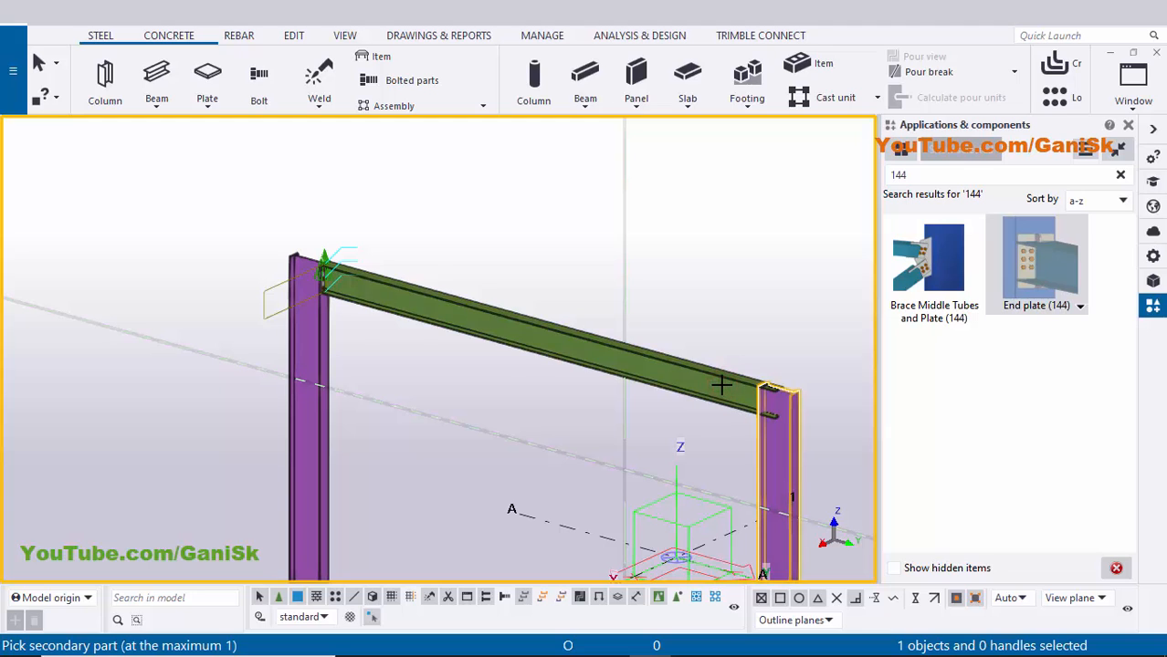
{"action": "left_click", "coordinate": [722, 384]}
{"action": "left_click", "coordinate": [1130, 128]}
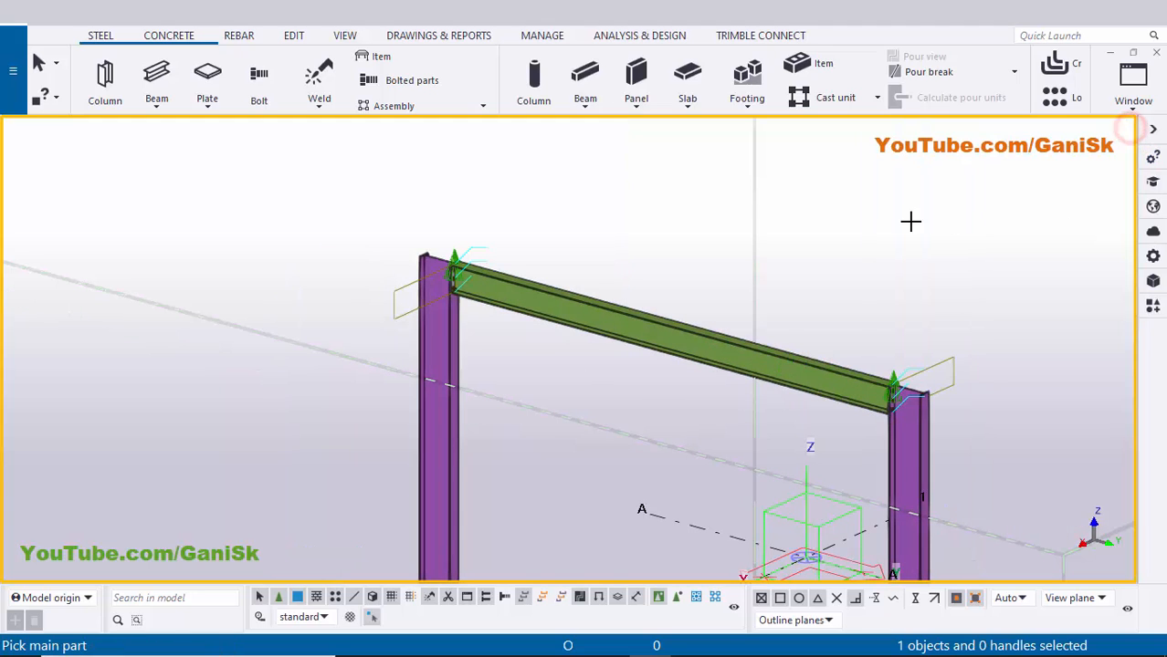
{"action": "right_click", "coordinate": [909, 221]}
{"action": "left_click", "coordinate": [985, 224]}
{"action": "right_click", "coordinate": [893, 222]}
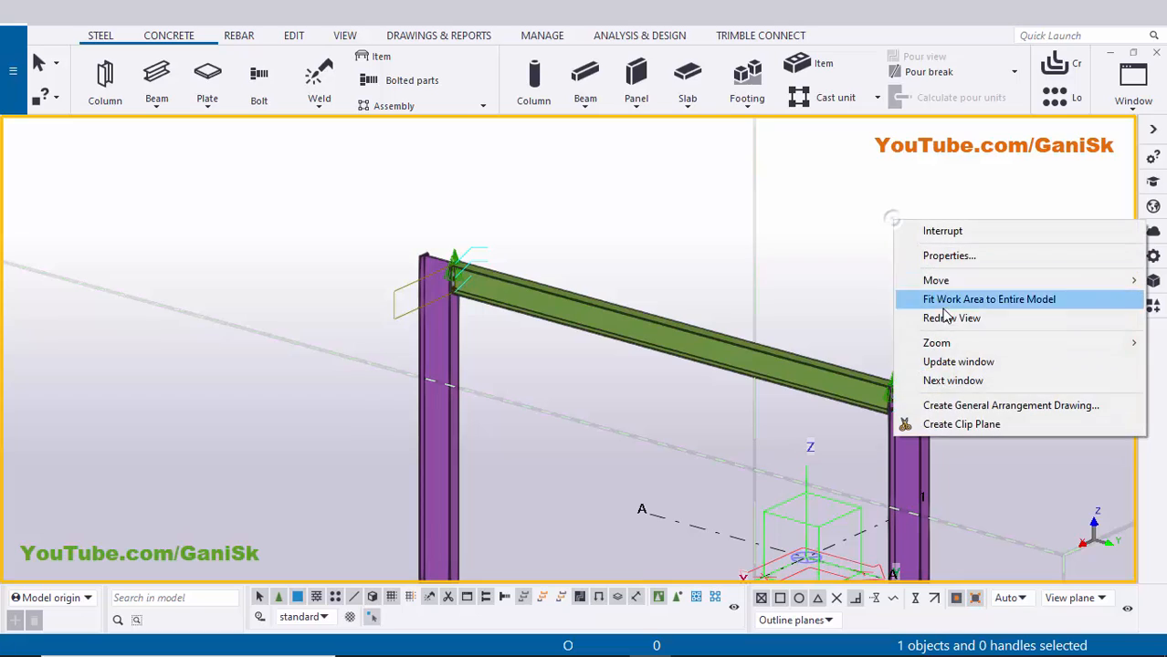
{"action": "left_click", "coordinate": [927, 318]}
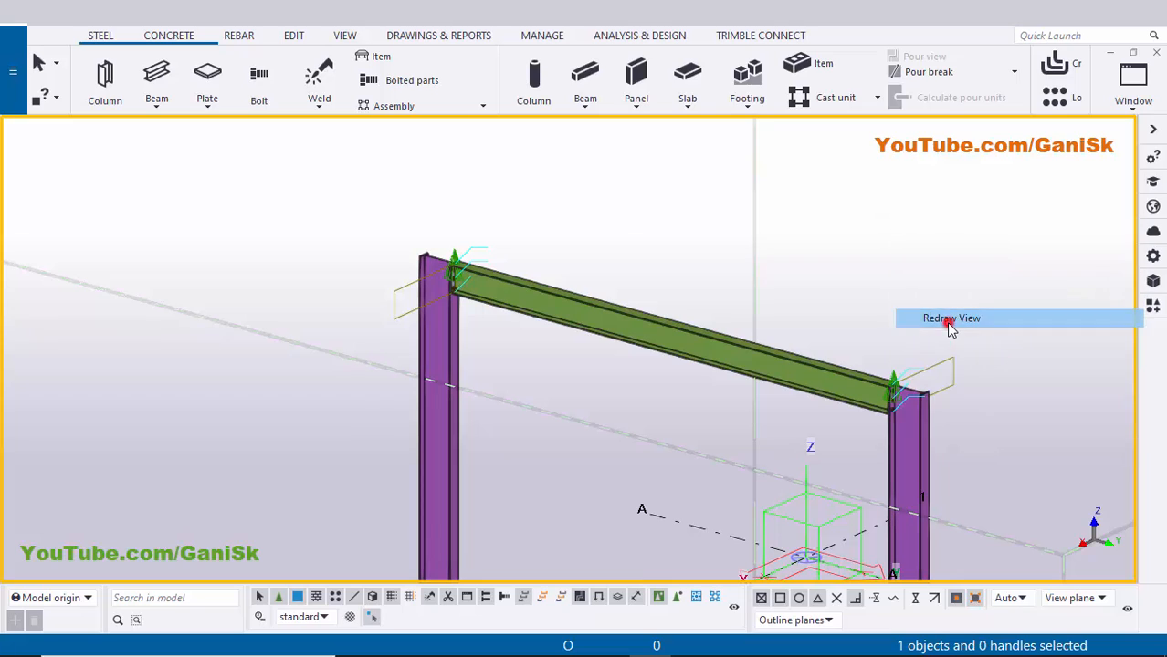
{"action": "left_click", "coordinate": [897, 406]}
{"action": "middle_click_drag", "start_coordinate": [882, 445], "coordinate": [1060, 467], "text": "ctrl"}
{"action": "scroll", "coordinate": [891, 391], "scroll_direction": "up", "scroll_amount": 4}
{"action": "middle_click_drag", "start_coordinate": [891, 391], "coordinate": [673, 285]}
{"action": "scroll", "coordinate": [842, 381], "scroll_direction": "up", "scroll_amount": 5}
{"action": "scroll", "coordinate": [842, 352], "scroll_direction": "down", "scroll_amount": 8}
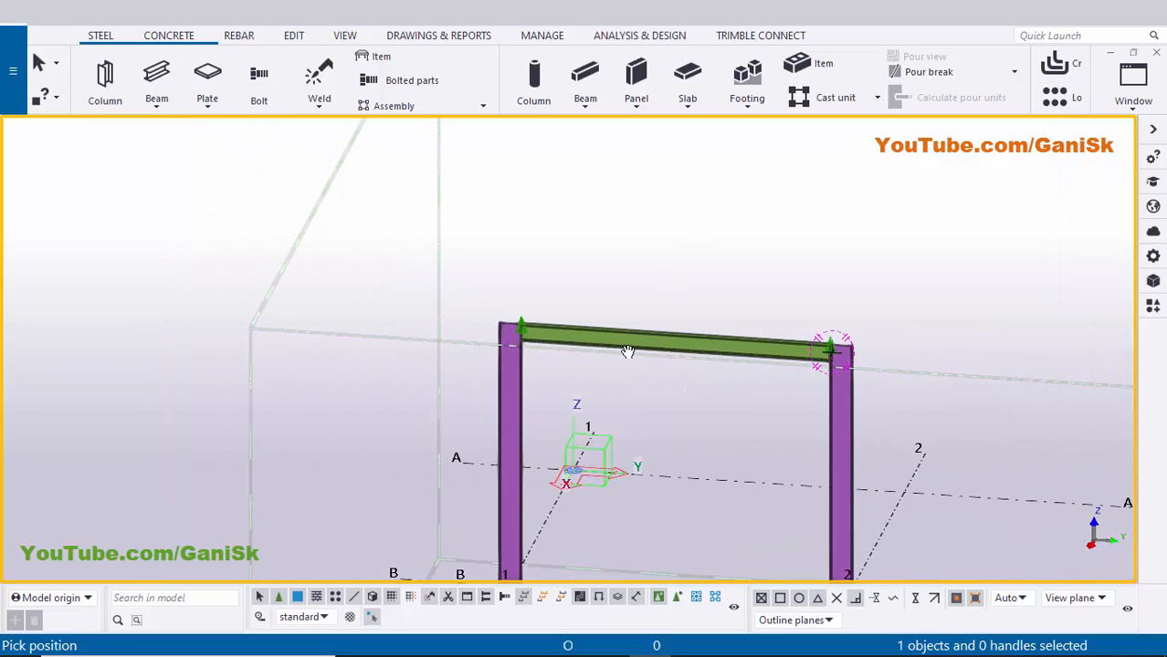
{"action": "scroll", "coordinate": [630, 349], "scroll_direction": "up", "scroll_amount": 4}
{"action": "right_click", "coordinate": [681, 203]}
{"action": "left_click", "coordinate": [700, 217]}
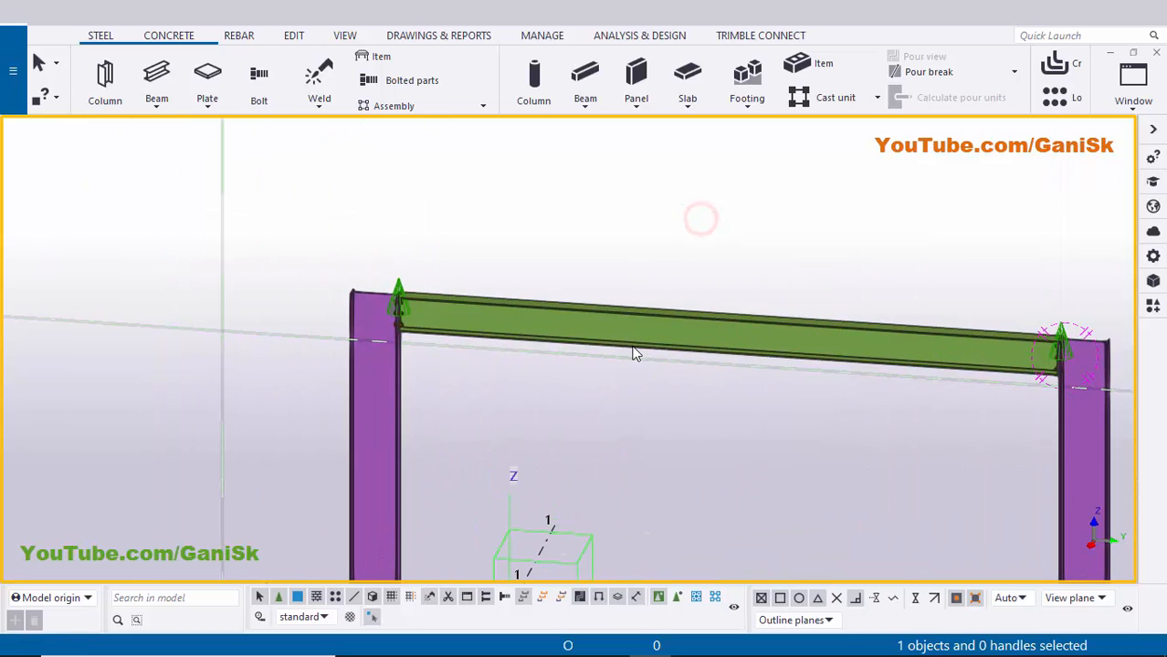
- Number the modified objects and save the position numbers
{"action": "left_click", "coordinate": [448, 37]}
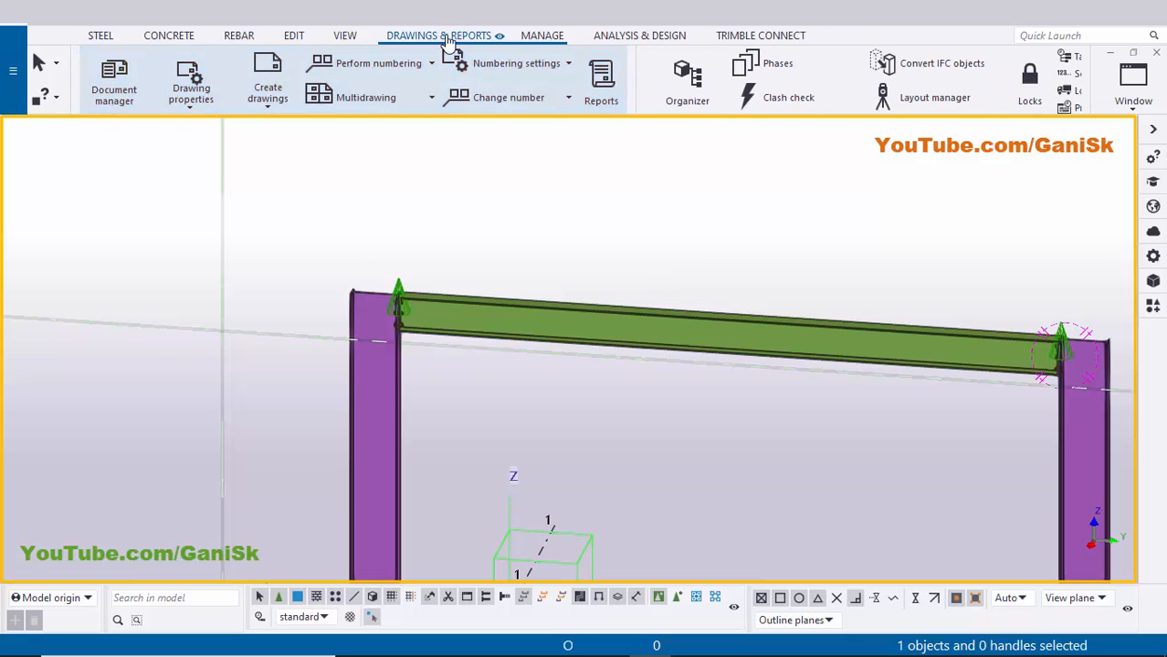
{"action": "left_click", "coordinate": [385, 66]}
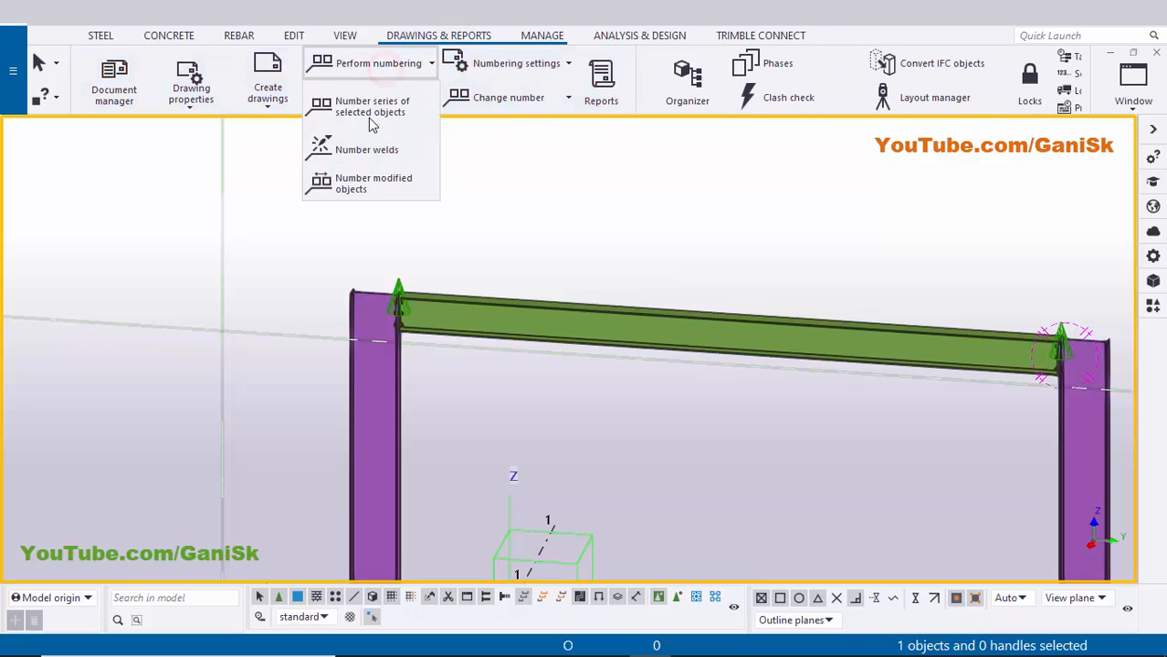
{"action": "left_click", "coordinate": [369, 187]}
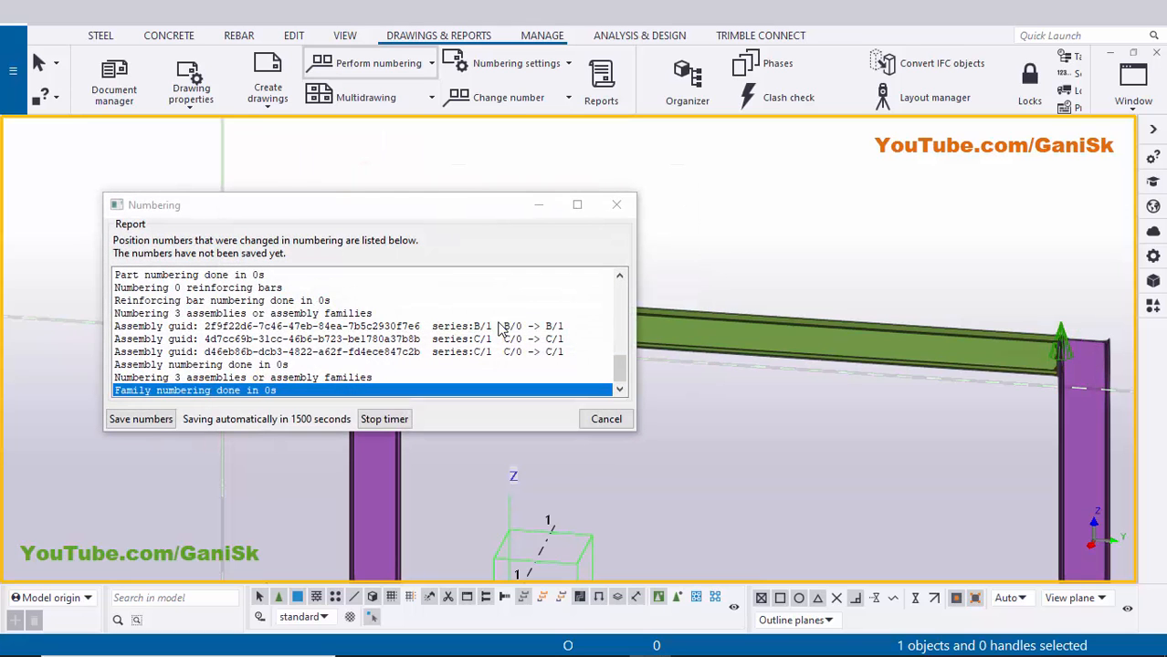
{"action": "left_click", "coordinate": [146, 420]}
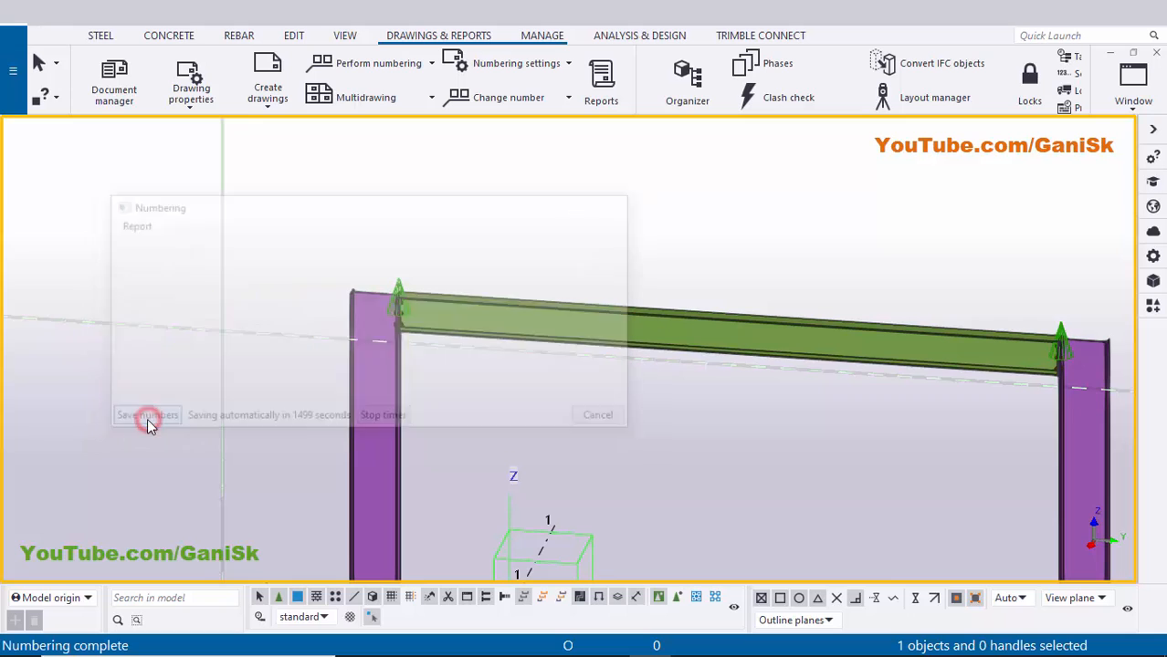
- Select the green beam and create an assembly drawing of it
{"action": "right_click", "coordinate": [617, 186]}
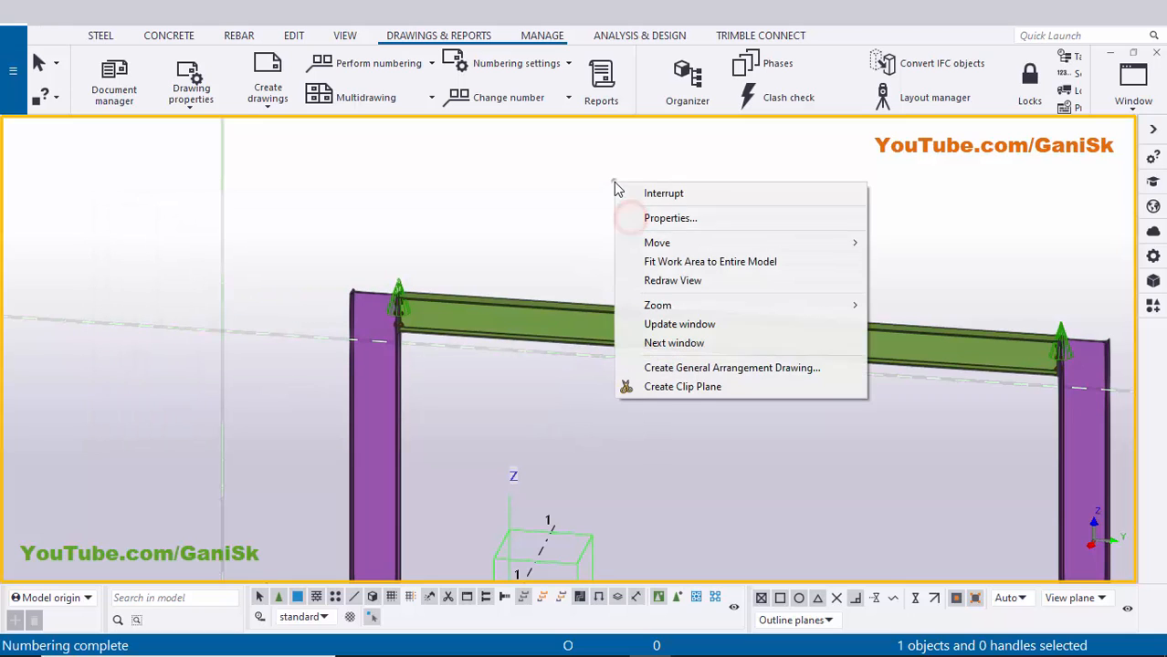
{"action": "left_click", "coordinate": [643, 263]}
{"action": "scroll", "coordinate": [662, 351], "scroll_direction": "up", "scroll_amount": 3}
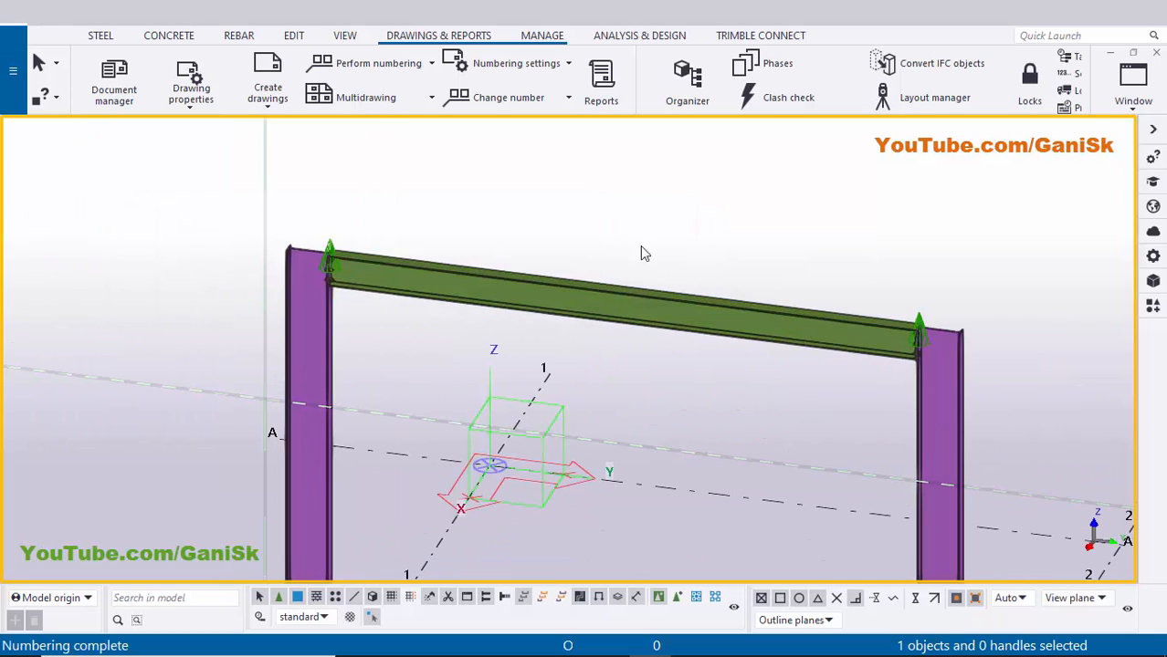
{"action": "scroll", "coordinate": [580, 296], "scroll_direction": "up", "scroll_amount": 1}
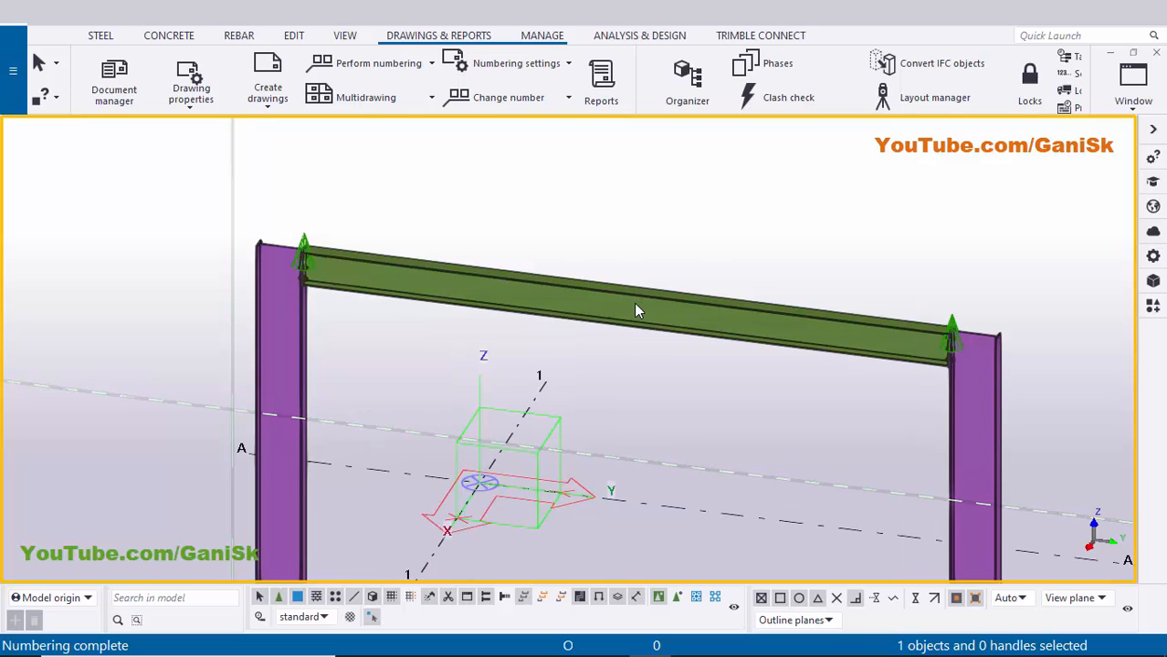
{"action": "left_click", "coordinate": [595, 303]}
{"action": "right_click", "coordinate": [596, 303]}
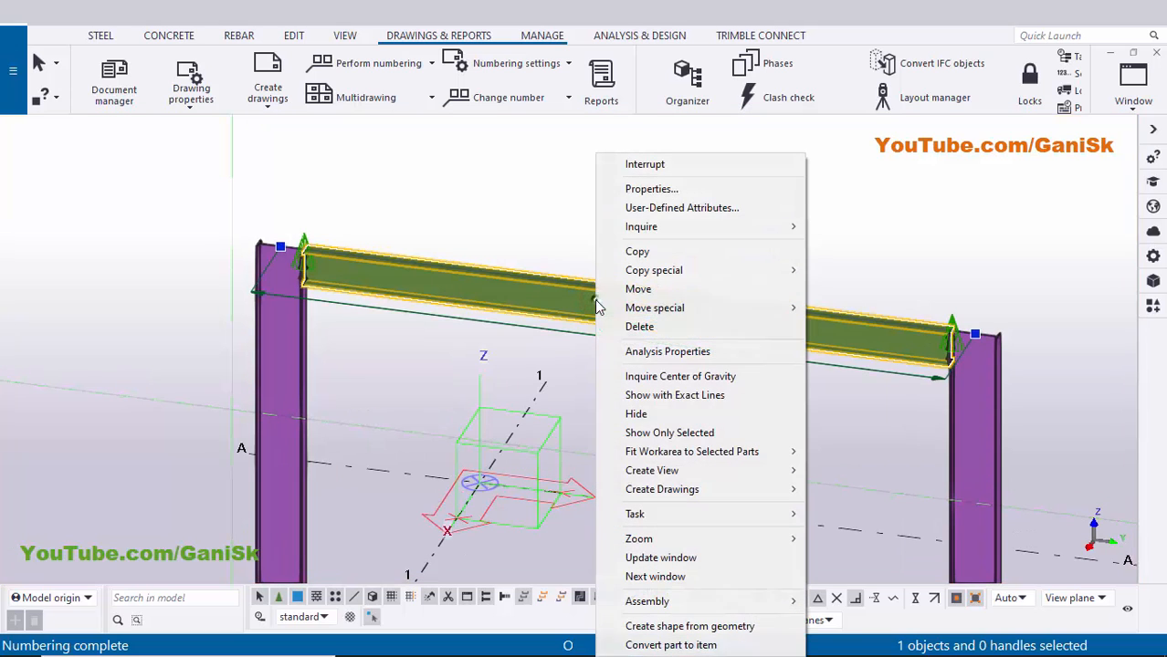
{"action": "mouse_move", "coordinate": [694, 488]}
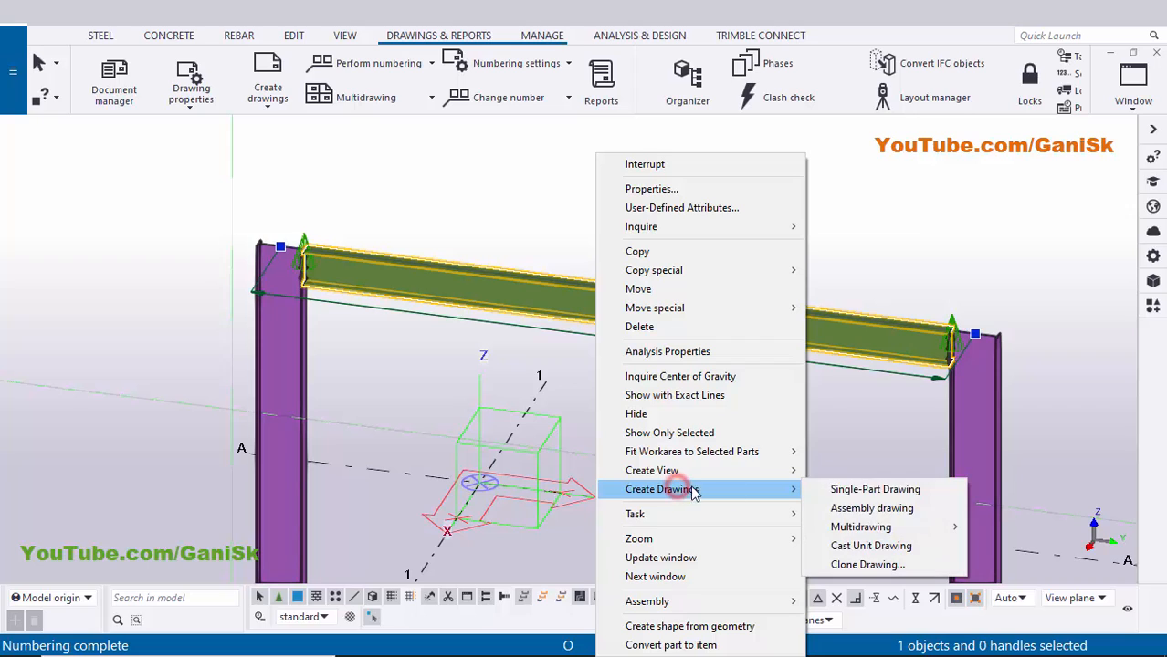
{"action": "left_click", "coordinate": [913, 512]}
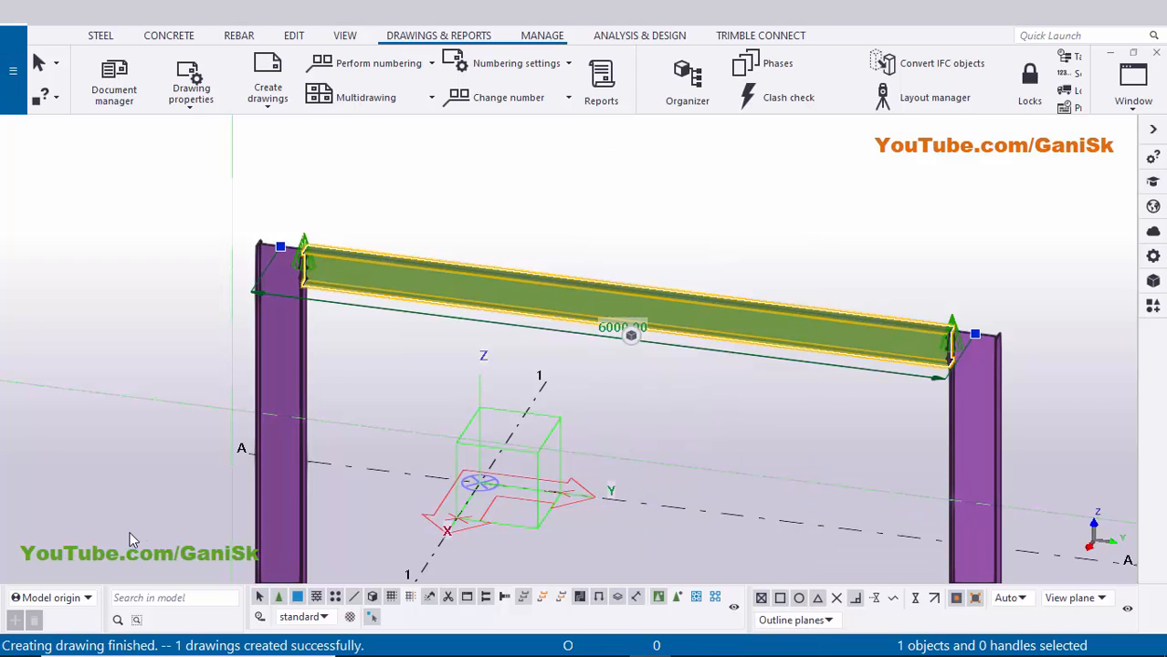
{"action": "right_click", "coordinate": [741, 189]}
{"action": "left_click", "coordinate": [749, 276]}
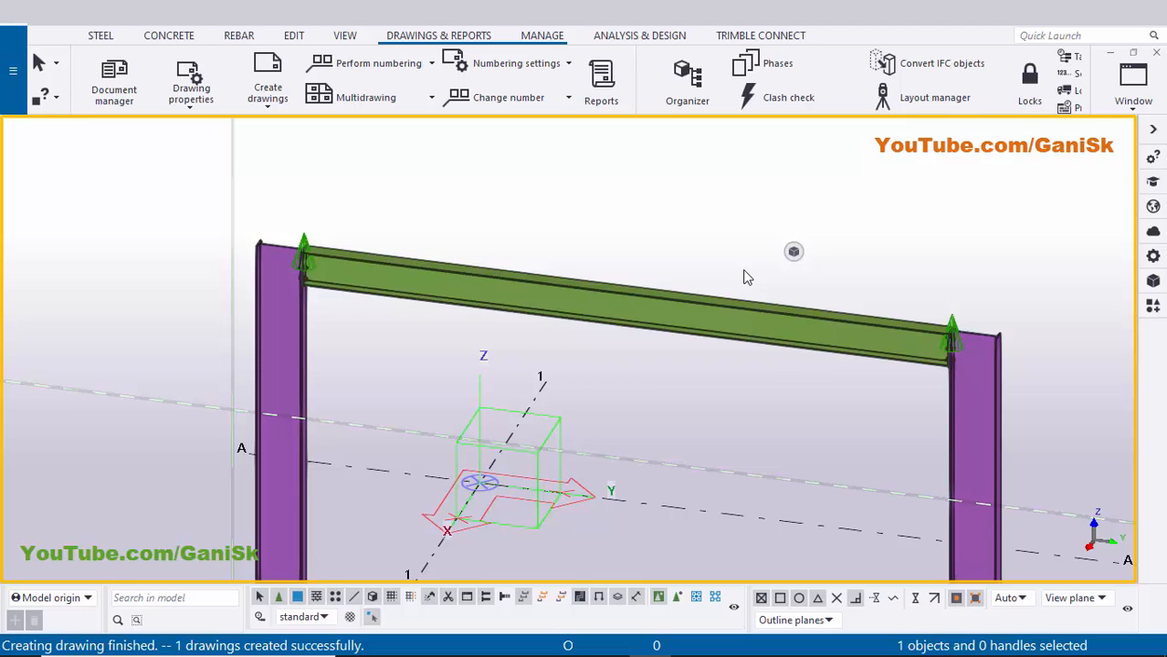
- Open the B.1 assembly drawing from the Document manager
{"action": "key", "text": "ctrl+l"}
{"action": "scroll", "coordinate": [753, 197], "scroll_direction": "right", "scroll_amount": 6}
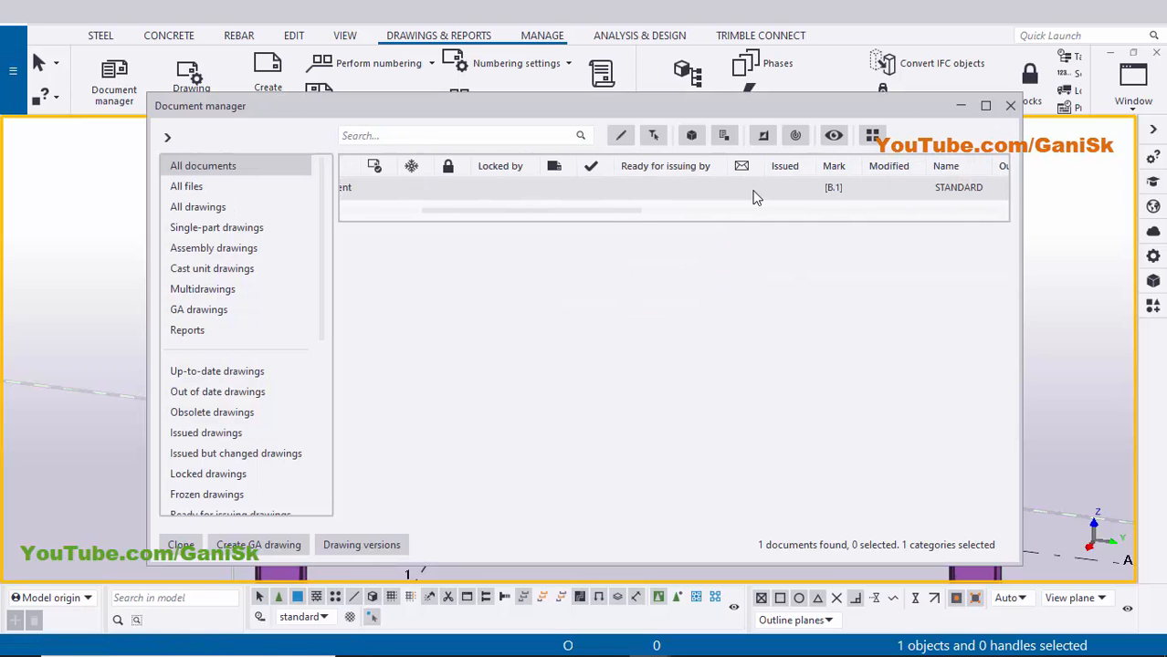
{"action": "scroll", "coordinate": [755, 193], "scroll_direction": "right", "scroll_amount": 2}
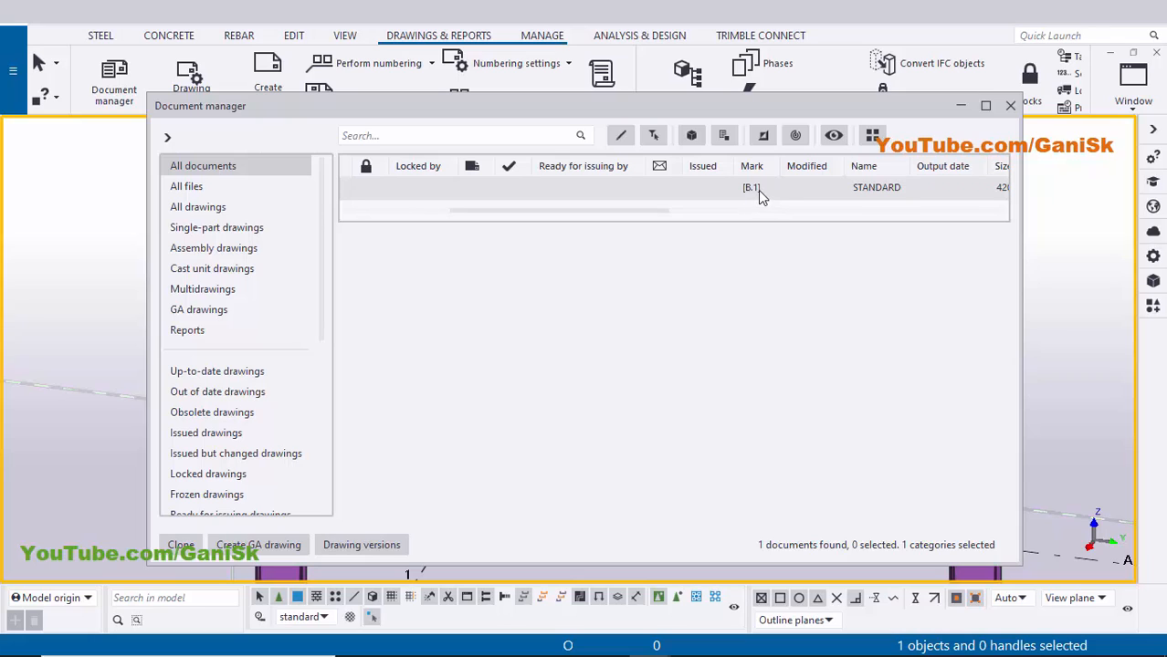
{"action": "left_click", "coordinate": [753, 191]}
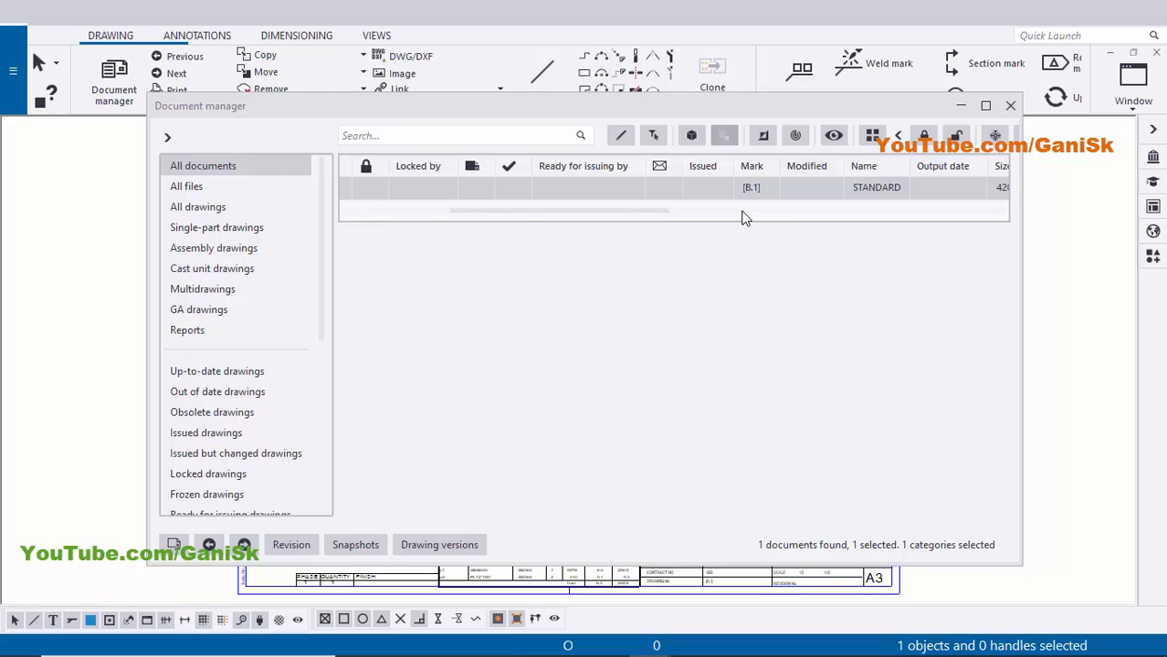
{"action": "left_click", "coordinate": [1007, 106]}
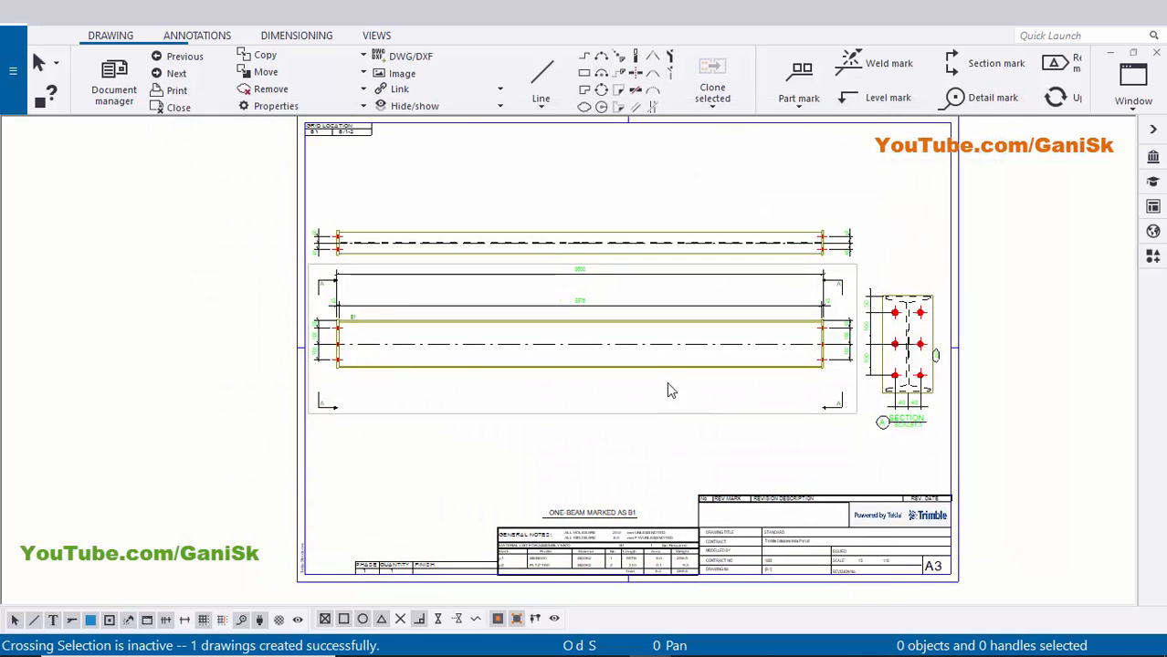
- Zoom and pan around the sheet to review the beam views, then pick the section view
{"action": "scroll", "coordinate": [657, 299], "scroll_direction": "up", "scroll_amount": 2}
{"action": "scroll", "coordinate": [539, 343], "scroll_direction": "down", "scroll_amount": 2}
{"action": "scroll", "coordinate": [498, 354], "scroll_direction": "up", "scroll_amount": 3}
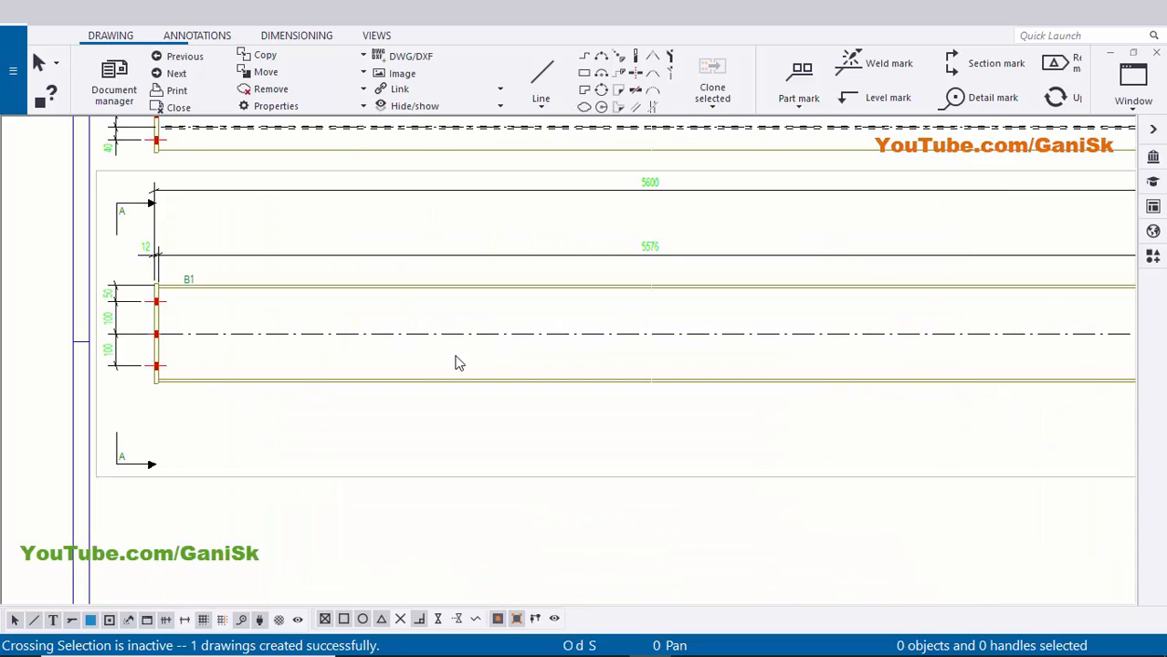
{"action": "scroll", "coordinate": [365, 347], "scroll_direction": "down", "scroll_amount": 2}
{"action": "scroll", "coordinate": [736, 336], "scroll_direction": "down", "scroll_amount": 1}
{"action": "scroll", "coordinate": [895, 420], "scroll_direction": "down", "scroll_amount": 1}
{"action": "scroll", "coordinate": [902, 420], "scroll_direction": "up", "scroll_amount": 3}
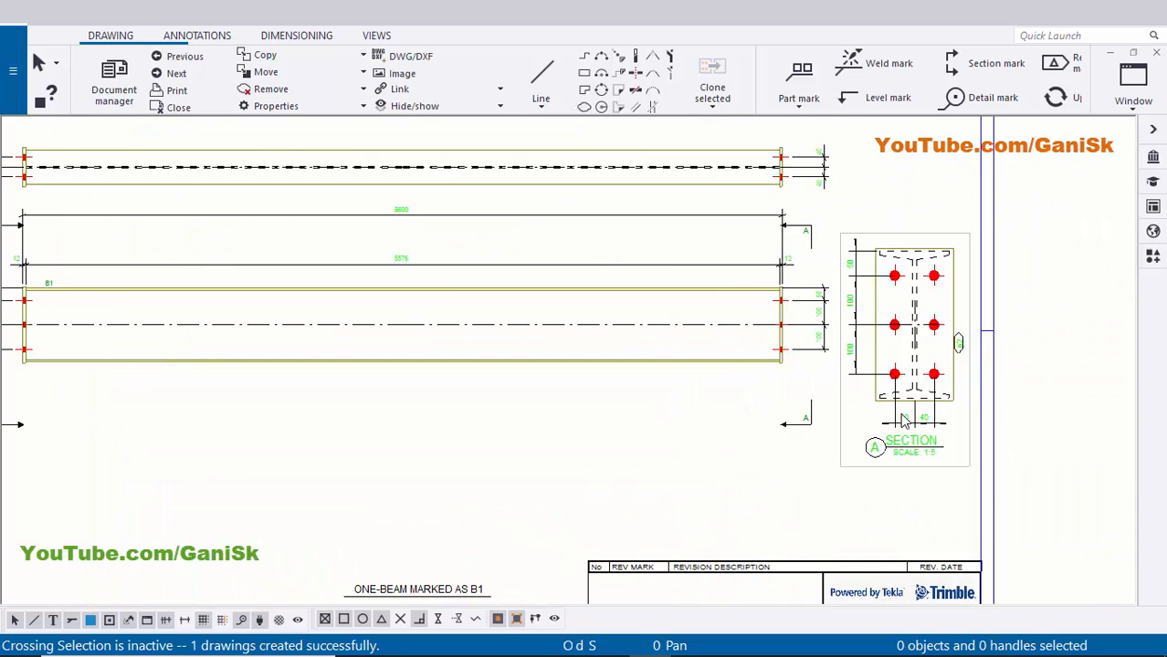
{"action": "scroll", "coordinate": [904, 420], "scroll_direction": "down", "scroll_amount": 2}
{"action": "middle_click_drag", "start_coordinate": [379, 183], "coordinate": [495, 268]}
{"action": "scroll", "coordinate": [500, 272], "scroll_direction": "up", "scroll_amount": 5}
{"action": "scroll", "coordinate": [505, 291], "scroll_direction": "down", "scroll_amount": 3}
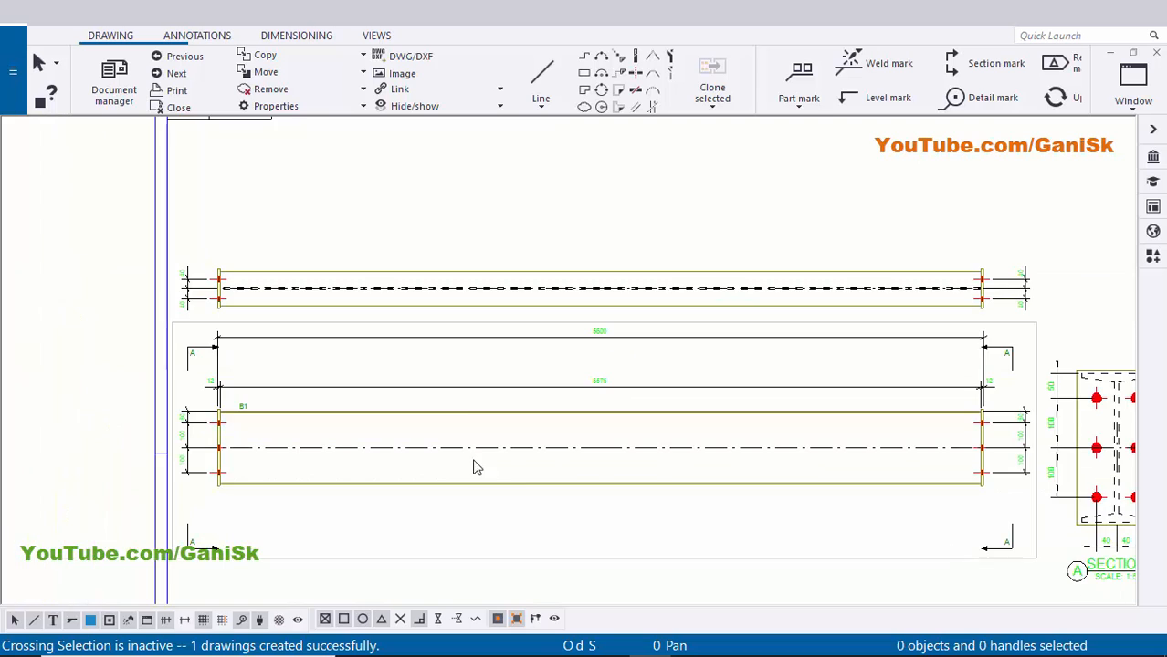
{"action": "scroll", "coordinate": [701, 406], "scroll_direction": "down", "scroll_amount": 2}
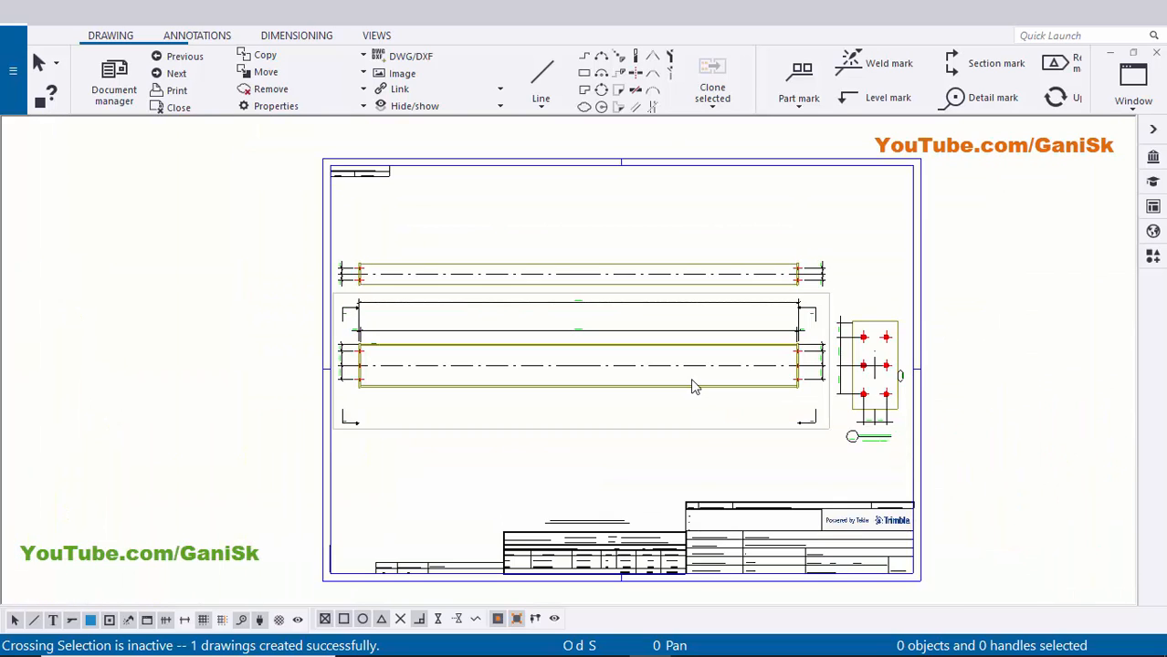
{"action": "scroll", "coordinate": [769, 365], "scroll_direction": "up", "scroll_amount": 3}
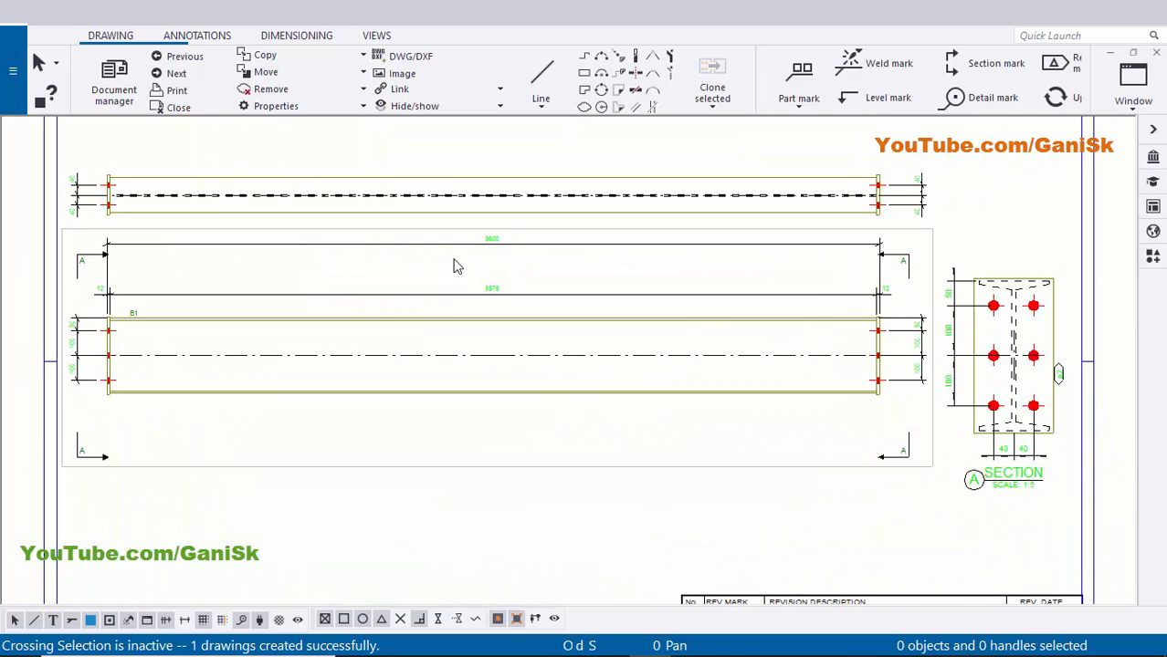
{"action": "middle_click_drag", "start_coordinate": [382, 318], "coordinate": [451, 326]}
{"action": "scroll", "coordinate": [195, 320], "scroll_direction": "up", "scroll_amount": 1}
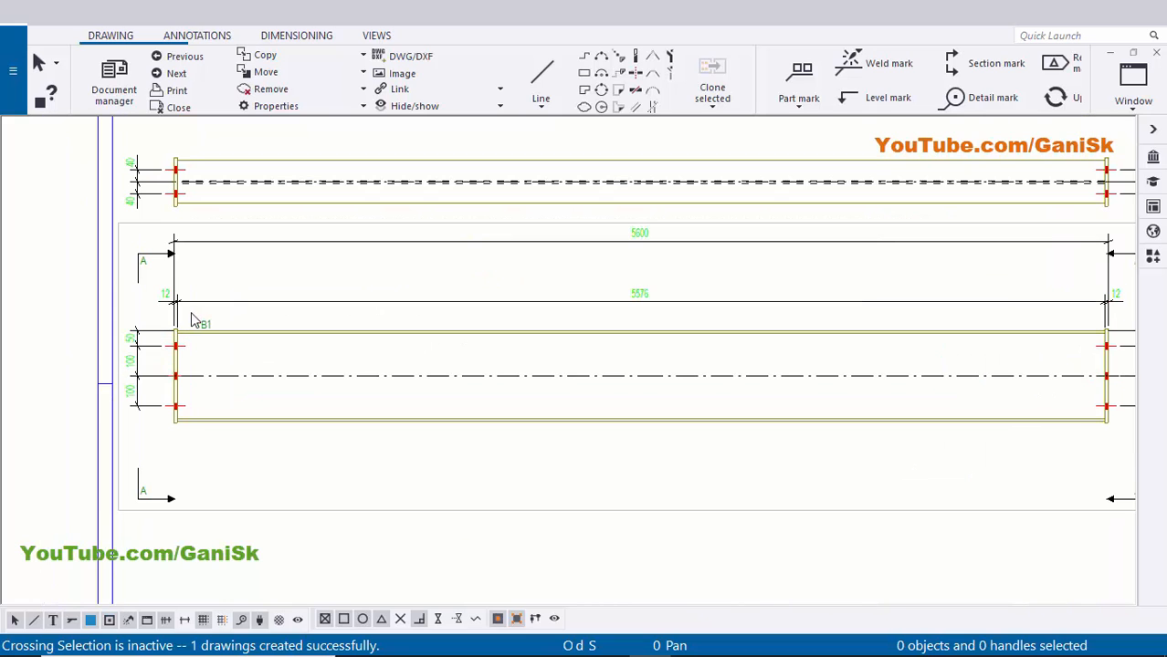
{"action": "scroll", "coordinate": [263, 389], "scroll_direction": "down", "scroll_amount": 1}
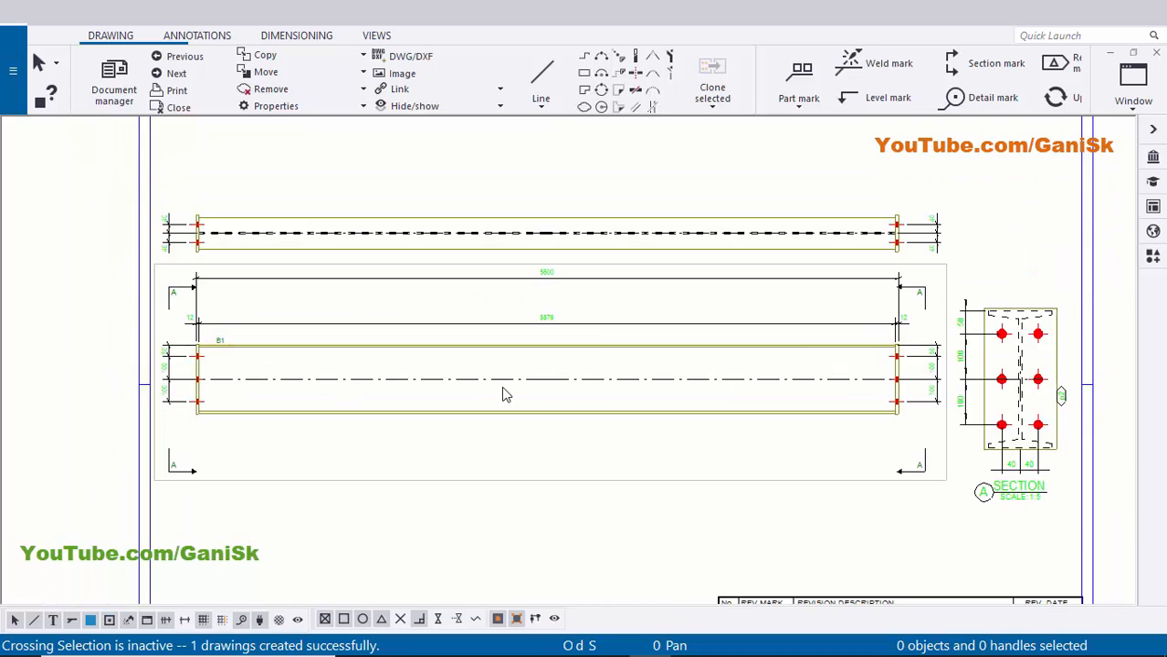
{"action": "middle_click_drag", "start_coordinate": [665, 386], "coordinate": [584, 357]}
{"action": "middle_click_drag", "start_coordinate": [411, 319], "coordinate": [562, 334]}
{"action": "scroll", "coordinate": [276, 332], "scroll_direction": "up", "scroll_amount": 1}
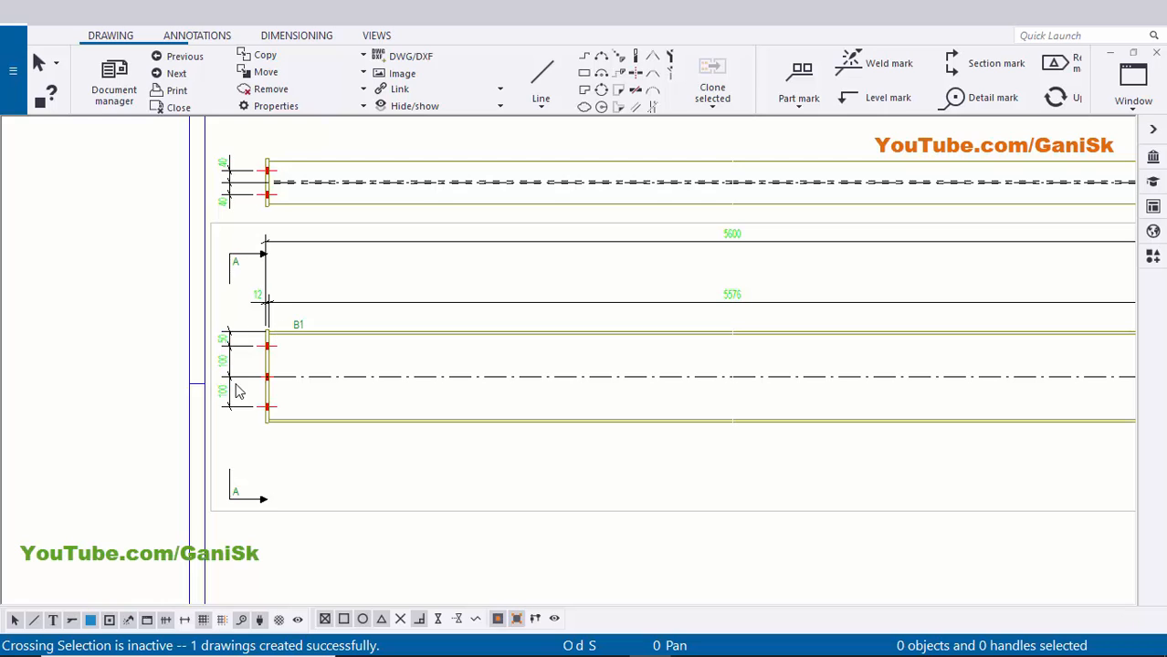
{"action": "scroll", "coordinate": [259, 395], "scroll_direction": "down", "scroll_amount": 3}
{"action": "scroll", "coordinate": [865, 438], "scroll_direction": "down", "scroll_amount": 1}
{"action": "middle_click_drag", "start_coordinate": [863, 440], "coordinate": [796, 420]}
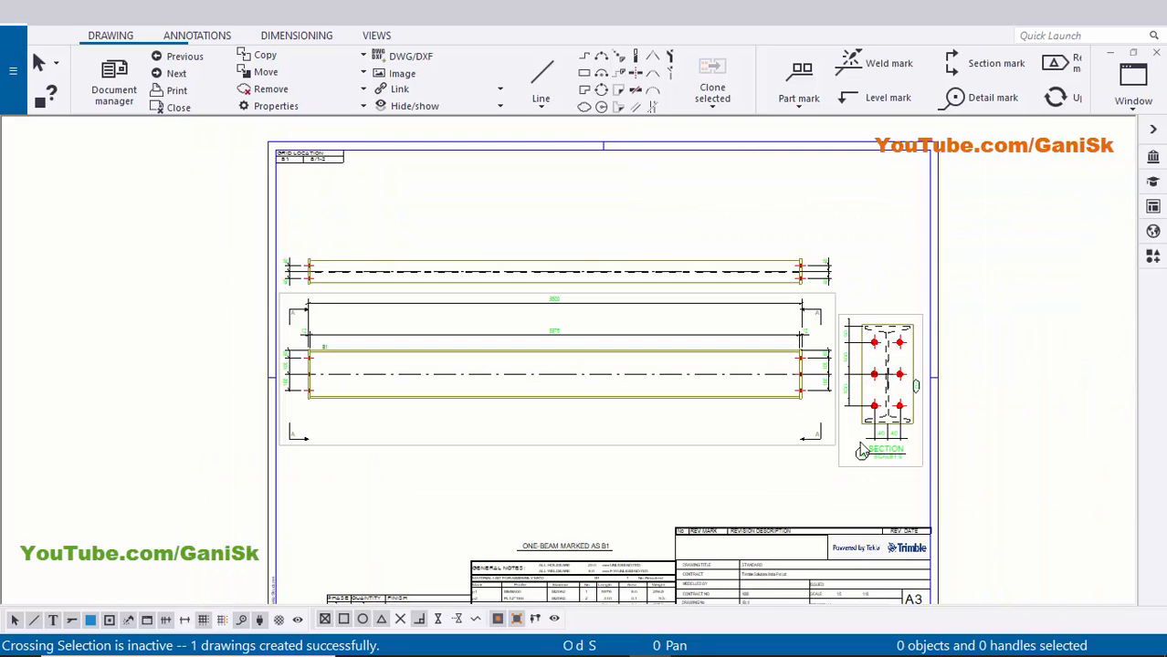
{"action": "scroll", "coordinate": [856, 483], "scroll_direction": "up", "scroll_amount": 1}
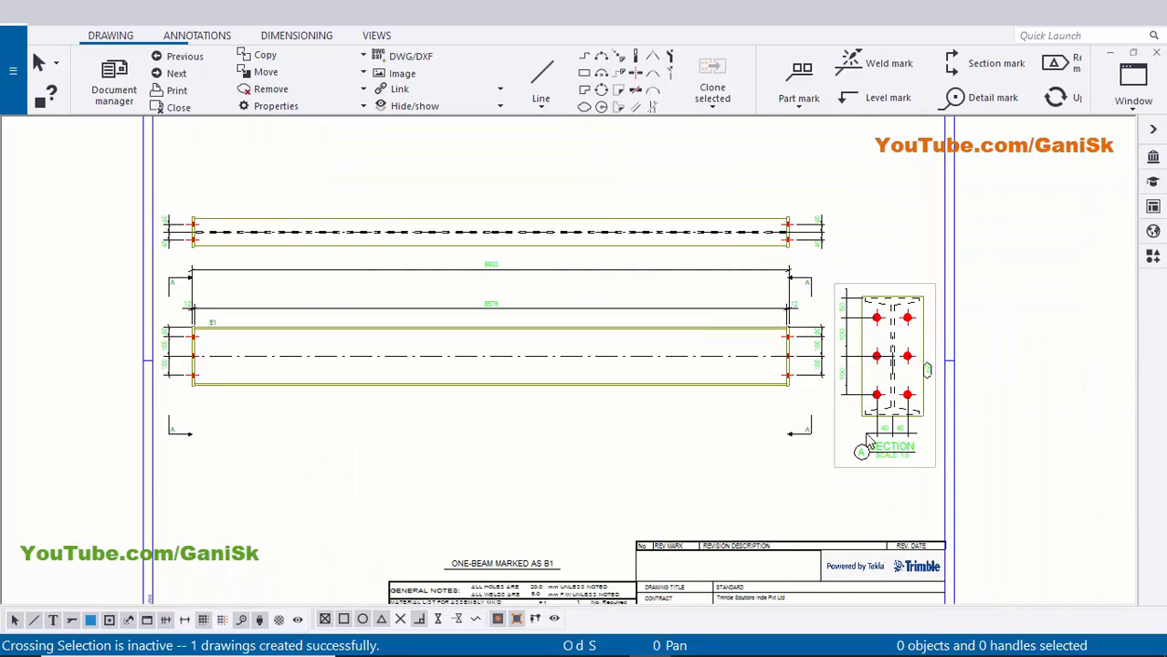
{"action": "left_click", "coordinate": [872, 444]}
- Delete the selected section view and the top beam view
{"action": "key", "text": "Delete"}
{"action": "left_click", "coordinate": [880, 354]}
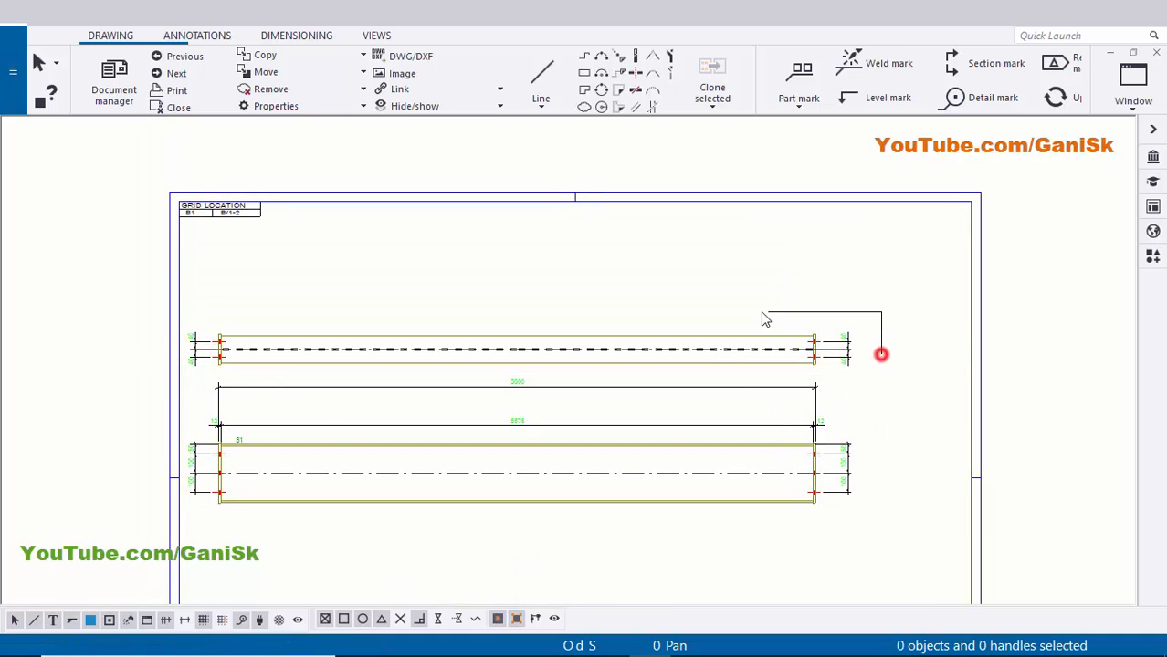
{"action": "left_click", "coordinate": [753, 319]}
{"action": "key", "text": "Delete"}
- Delete the dimension sets at the beam's left and right ends
{"action": "middle_click_drag", "start_coordinate": [326, 400], "coordinate": [508, 364]}
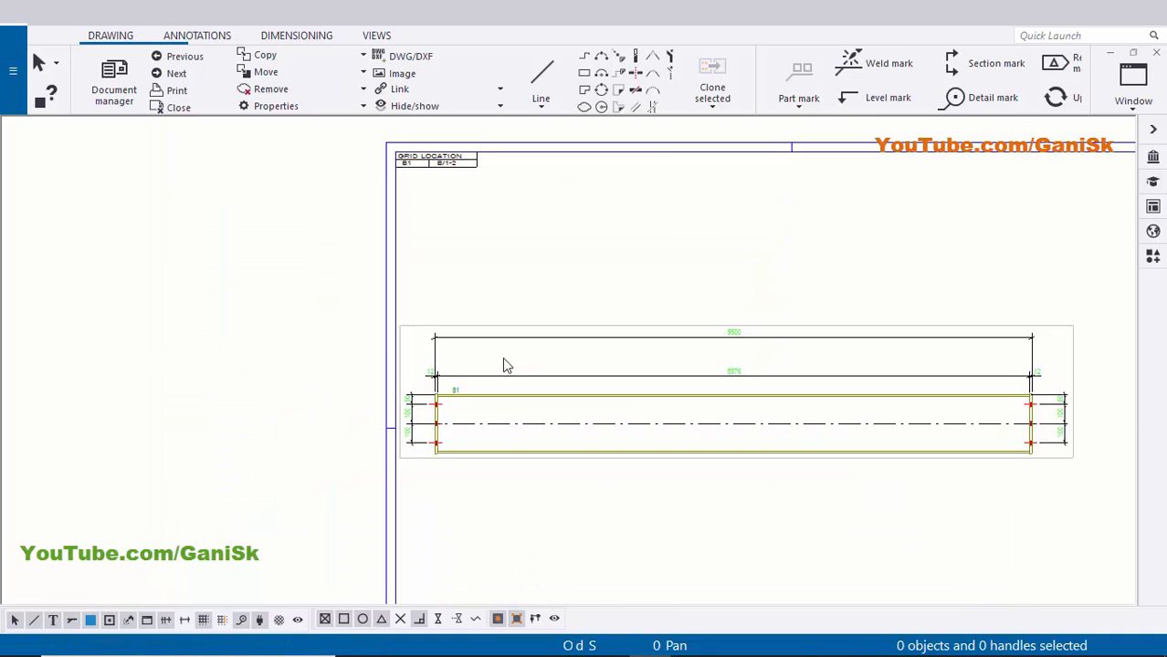
{"action": "scroll", "coordinate": [405, 394], "scroll_direction": "up", "scroll_amount": 2}
{"action": "scroll", "coordinate": [406, 397], "scroll_direction": "up", "scroll_amount": 2}
{"action": "left_click_drag", "start_coordinate": [489, 390], "coordinate": [368, 355]}
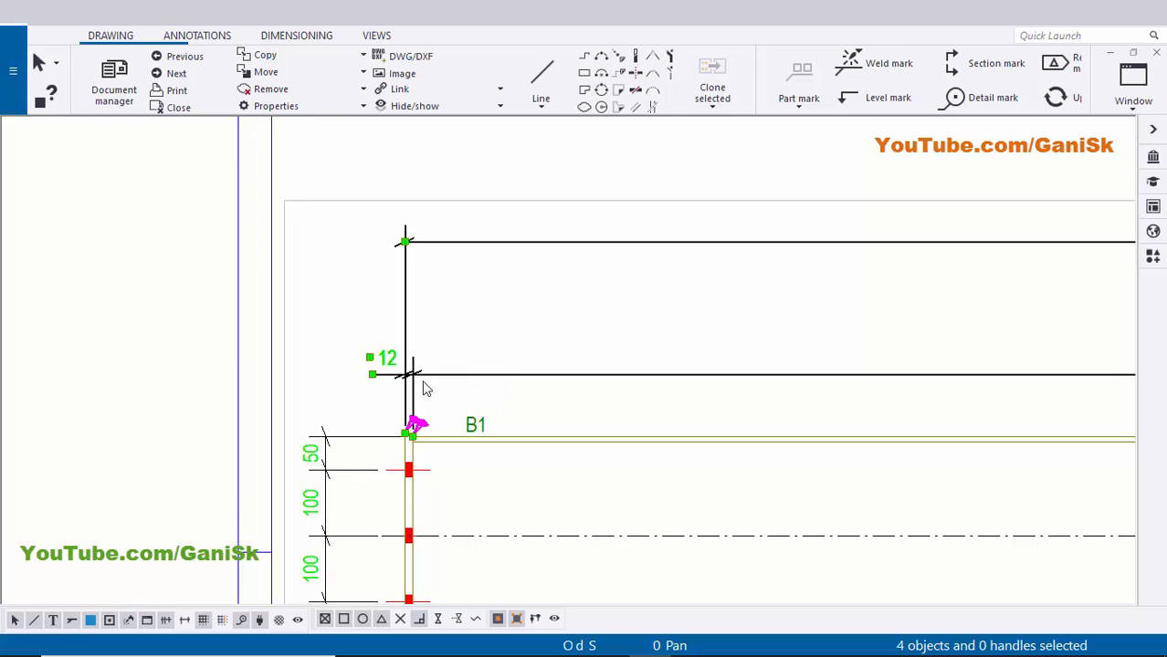
{"action": "scroll", "coordinate": [404, 399], "scroll_direction": "down", "scroll_amount": 1}
{"action": "key", "text": "Delete"}
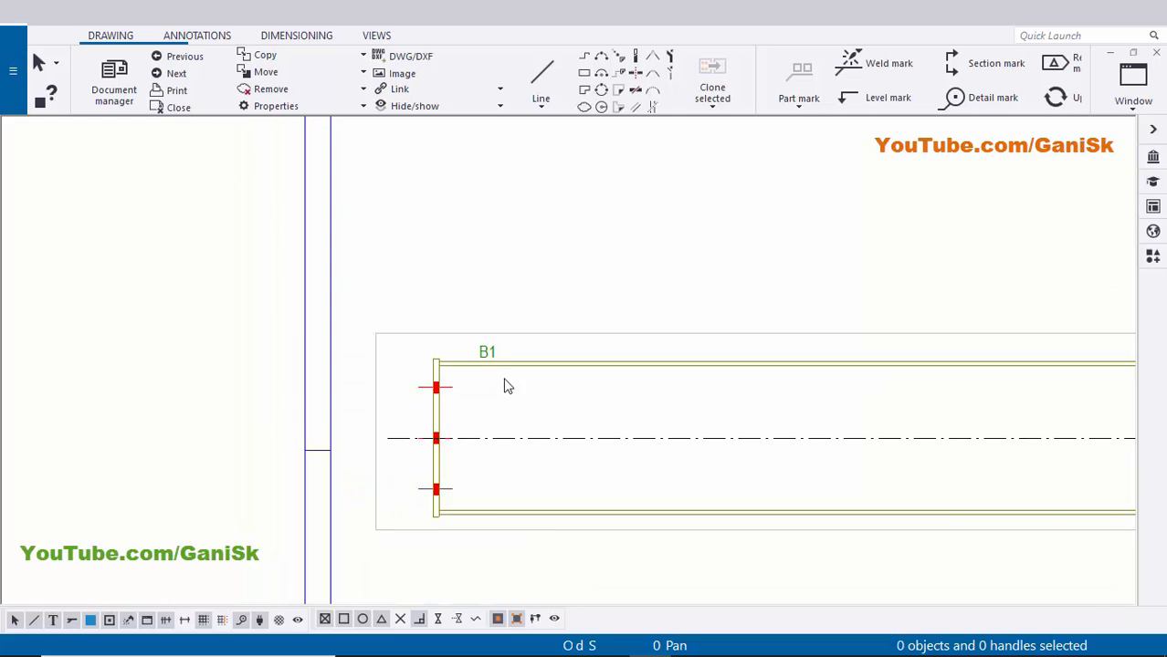
{"action": "scroll", "coordinate": [503, 384], "scroll_direction": "up", "scroll_amount": 3}
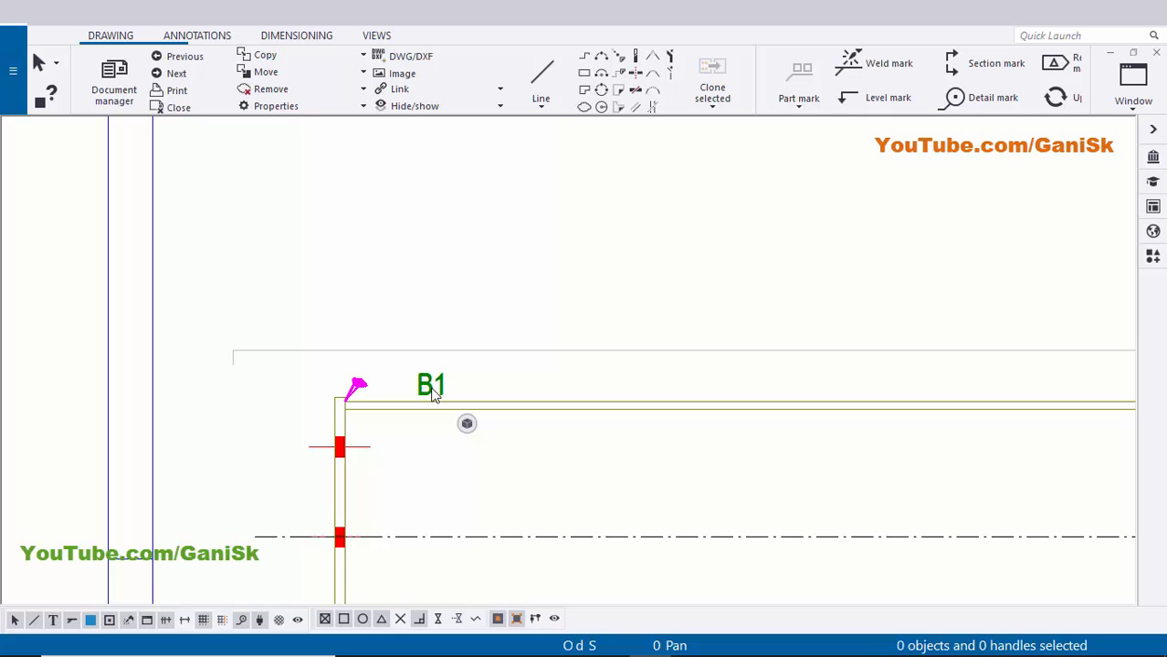
{"action": "scroll", "coordinate": [430, 396], "scroll_direction": "down", "scroll_amount": 4}
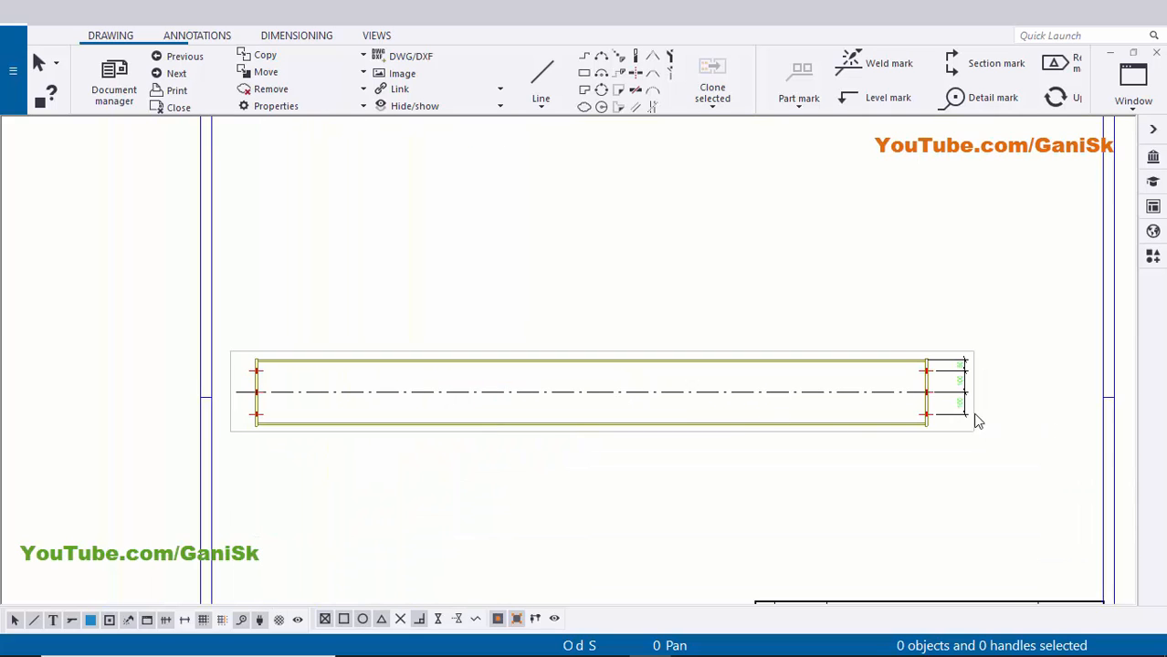
{"action": "scroll", "coordinate": [962, 400], "scroll_direction": "up", "scroll_amount": 4}
{"action": "left_click", "coordinate": [959, 394]}
{"action": "key", "text": "Delete"}
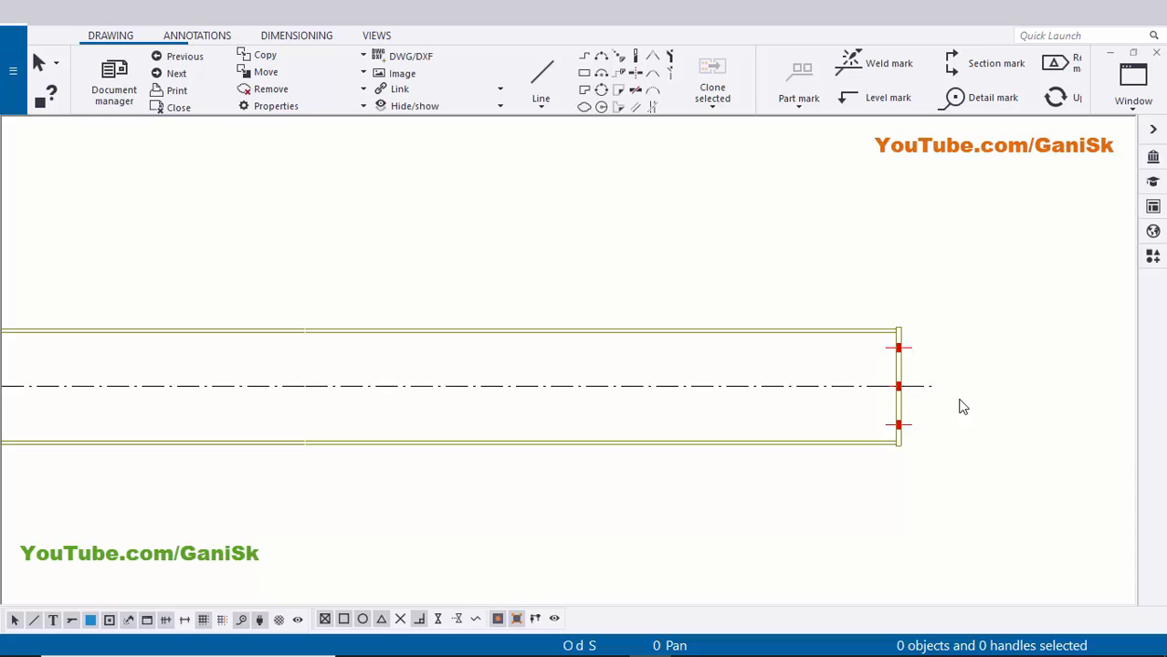
{"action": "scroll", "coordinate": [959, 400], "scroll_direction": "down", "scroll_amount": 2}
- Move the remaining beam view up and to the right on the sheet
{"action": "middle_click_drag", "start_coordinate": [898, 377], "coordinate": [875, 404]}
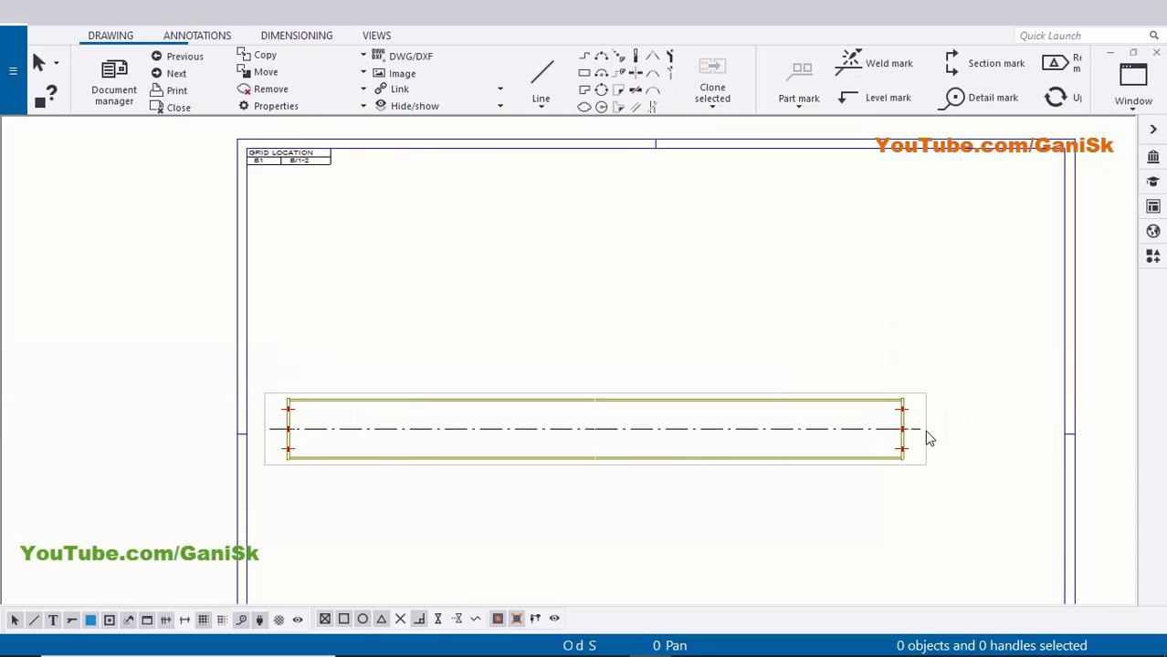
{"action": "left_click", "coordinate": [926, 457]}
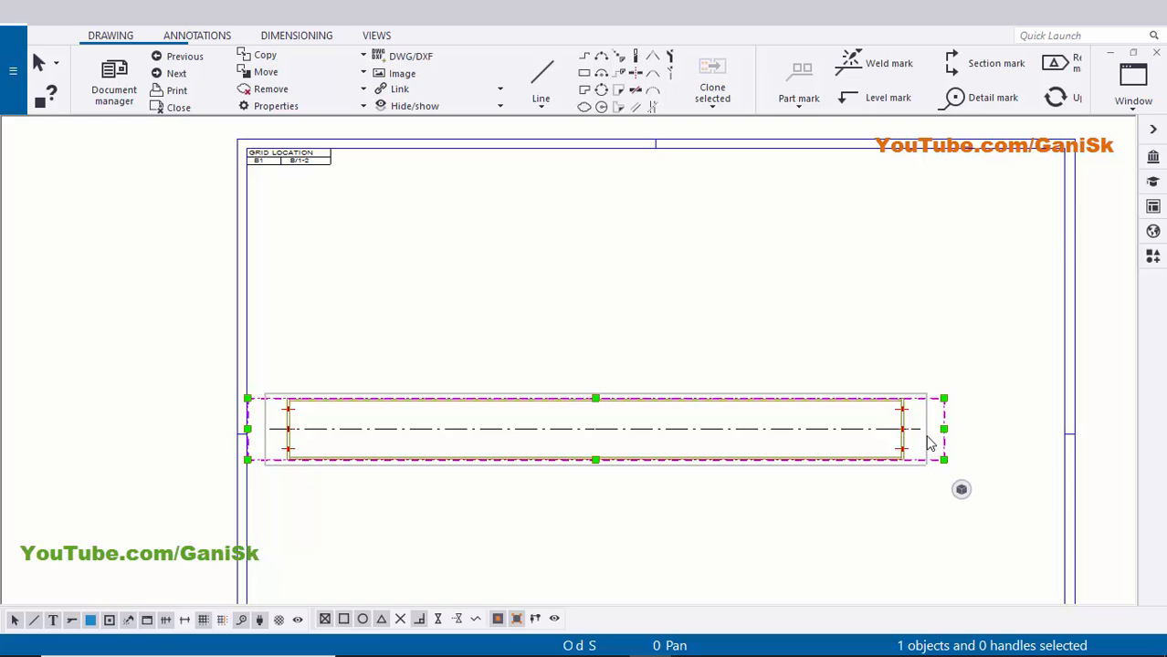
{"action": "mouse_move", "coordinate": [928, 443]}
{"action": "left_mouse_down"}
{"action": "mouse_move", "coordinate": [943, 320]}
{"action": "mouse_move", "coordinate": [946, 357]}
{"action": "mouse_move", "coordinate": [981, 356]}
{"action": "mouse_move", "coordinate": [816, 388]}
{"action": "mouse_move", "coordinate": [1048, 378]}
{"action": "mouse_move", "coordinate": [981, 423]}
{"action": "mouse_move", "coordinate": [990, 286]}
{"action": "mouse_move", "coordinate": [976, 376]}
{"action": "left_mouse_up"}
{"action": "left_click", "coordinate": [831, 464]}
{"action": "scroll", "coordinate": [544, 361], "scroll_direction": "up", "scroll_amount": 6}
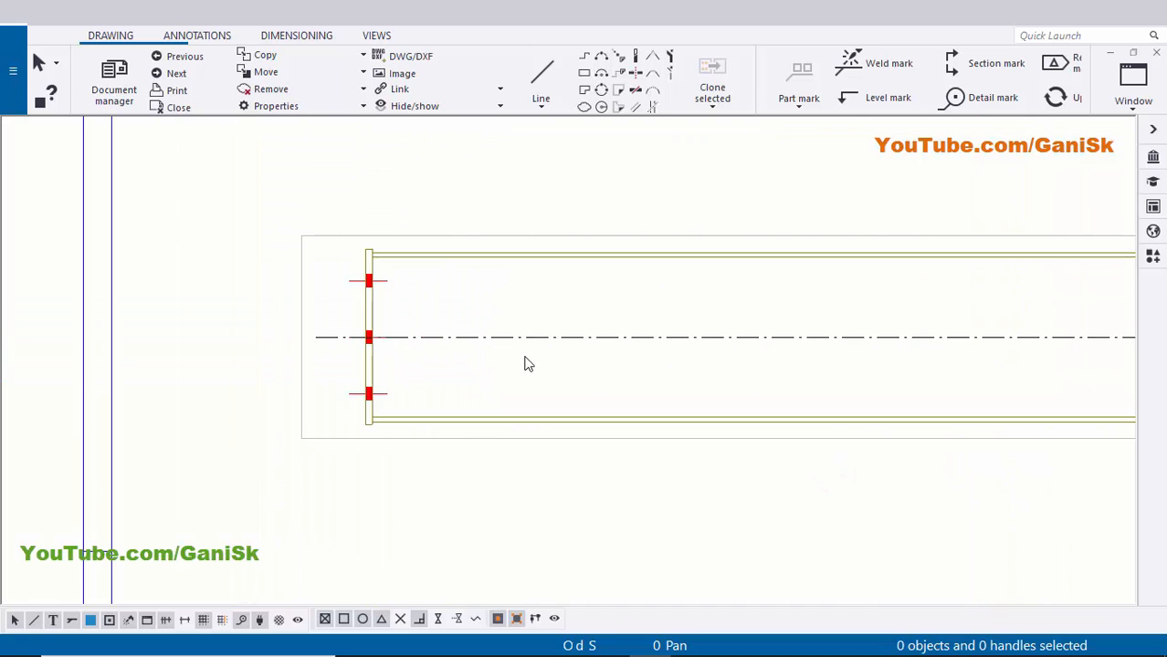
{"action": "scroll", "coordinate": [548, 356], "scroll_direction": "down", "scroll_amount": 1}
- Untick Center line in the beam's Drawing part properties and apply the change
{"action": "double_click", "coordinate": [578, 340]}
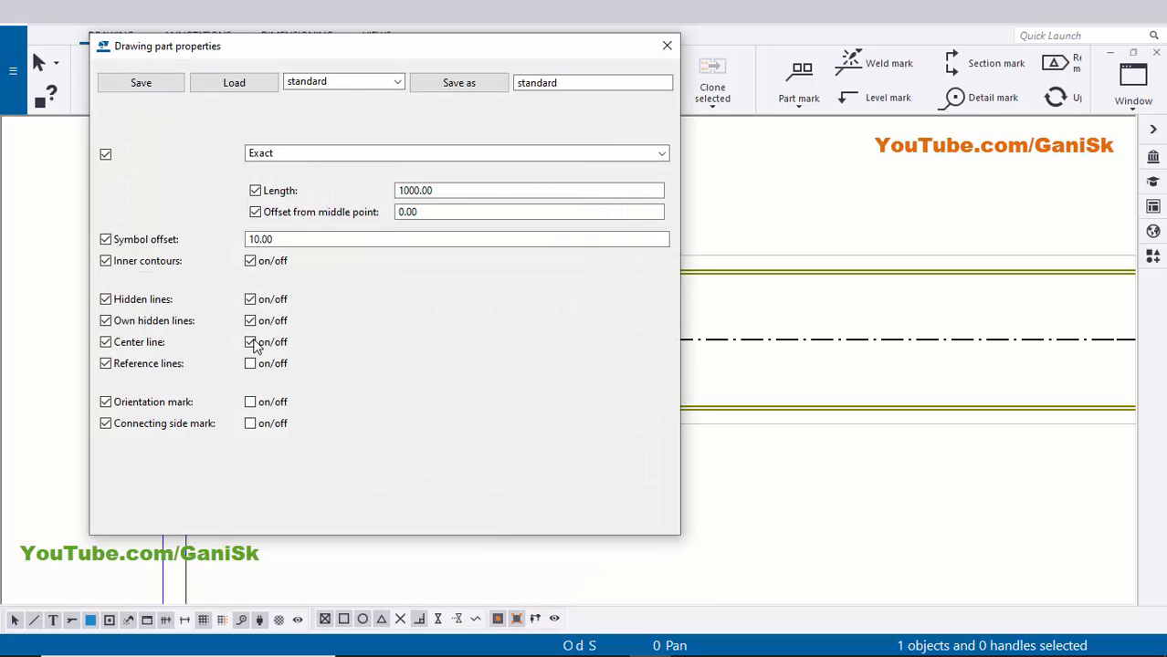
{"action": "left_click", "coordinate": [251, 342]}
{"action": "left_click", "coordinate": [355, 522]}
{"action": "left_click", "coordinate": [242, 522]}
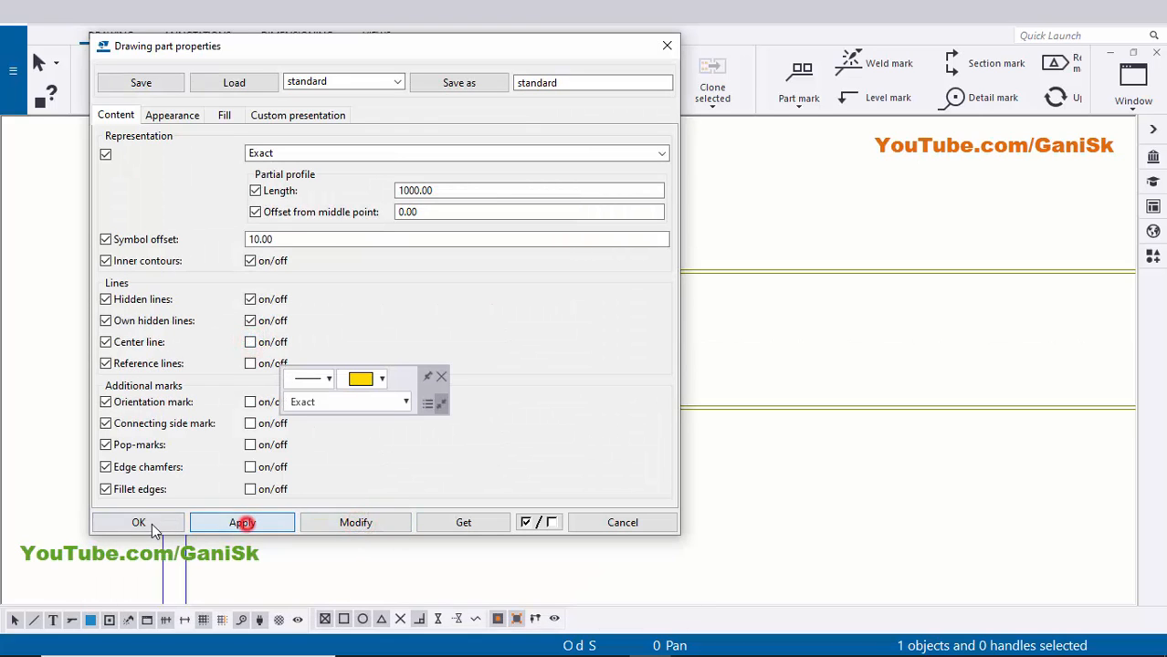
{"action": "left_click", "coordinate": [138, 522]}
{"action": "scroll", "coordinate": [348, 477], "scroll_direction": "down", "scroll_amount": 1}
{"action": "scroll", "coordinate": [348, 476], "scroll_direction": "down", "scroll_amount": 1}
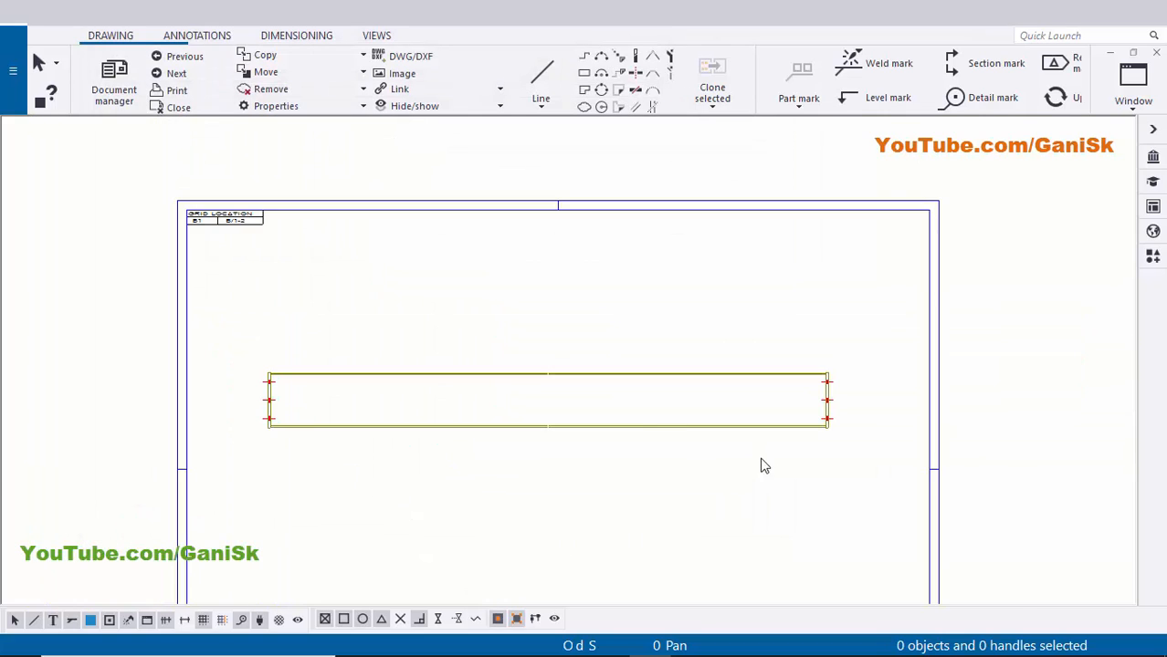
{"action": "scroll", "coordinate": [685, 453], "scroll_direction": "up", "scroll_amount": 4}
{"action": "scroll", "coordinate": [464, 447], "scroll_direction": "up", "scroll_amount": 1}
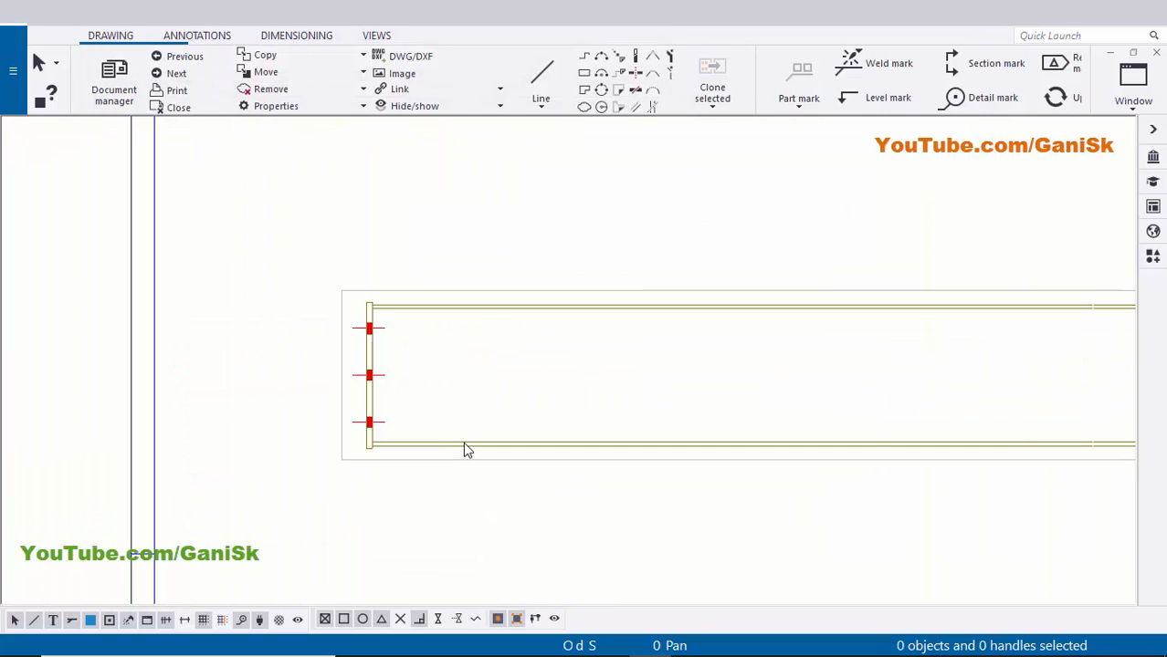
- Select the beam together with its left and right end plates
{"action": "left_click", "coordinate": [464, 444]}
{"action": "scroll", "coordinate": [355, 453], "scroll_direction": "up", "scroll_amount": 3}
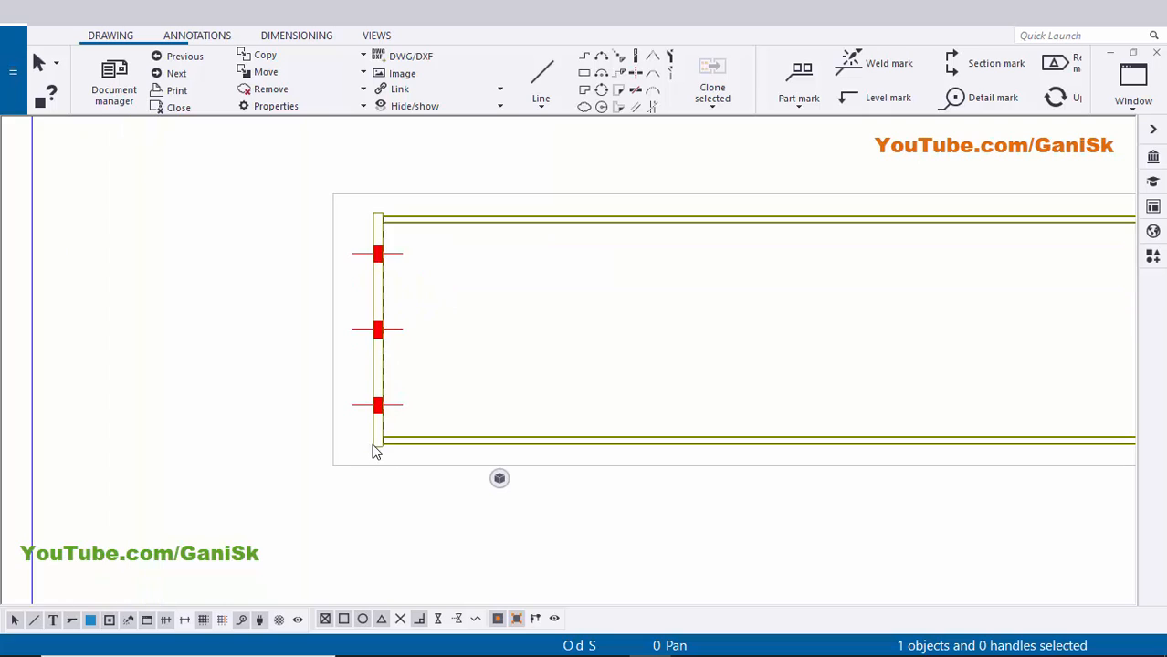
{"action": "left_click", "coordinate": [373, 445]}
{"action": "scroll", "coordinate": [375, 449], "scroll_direction": "down", "scroll_amount": 6}
{"action": "scroll", "coordinate": [1077, 451], "scroll_direction": "up", "scroll_amount": 1}
{"action": "middle_click_drag", "start_coordinate": [1077, 452], "coordinate": [701, 392]}
{"action": "scroll", "coordinate": [708, 393], "scroll_direction": "up", "scroll_amount": 3}
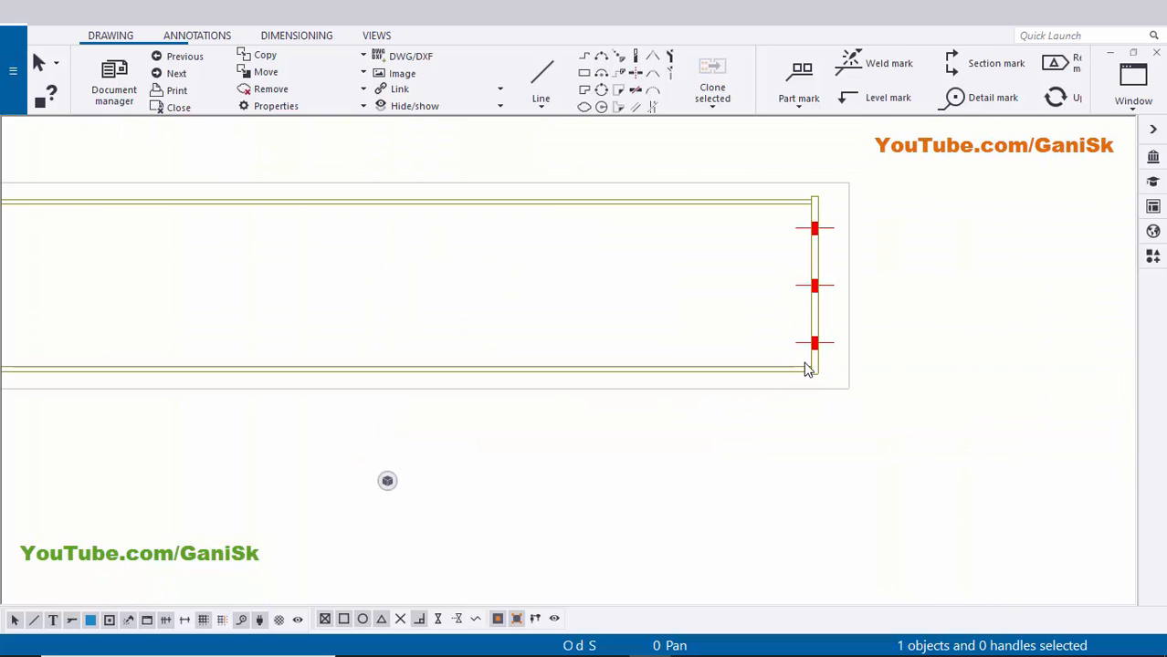
{"action": "left_click", "coordinate": [815, 368]}
{"action": "scroll", "coordinate": [809, 367], "scroll_direction": "down", "scroll_amount": 7}
{"action": "middle_click_drag", "start_coordinate": [592, 501], "coordinate": [625, 250]}
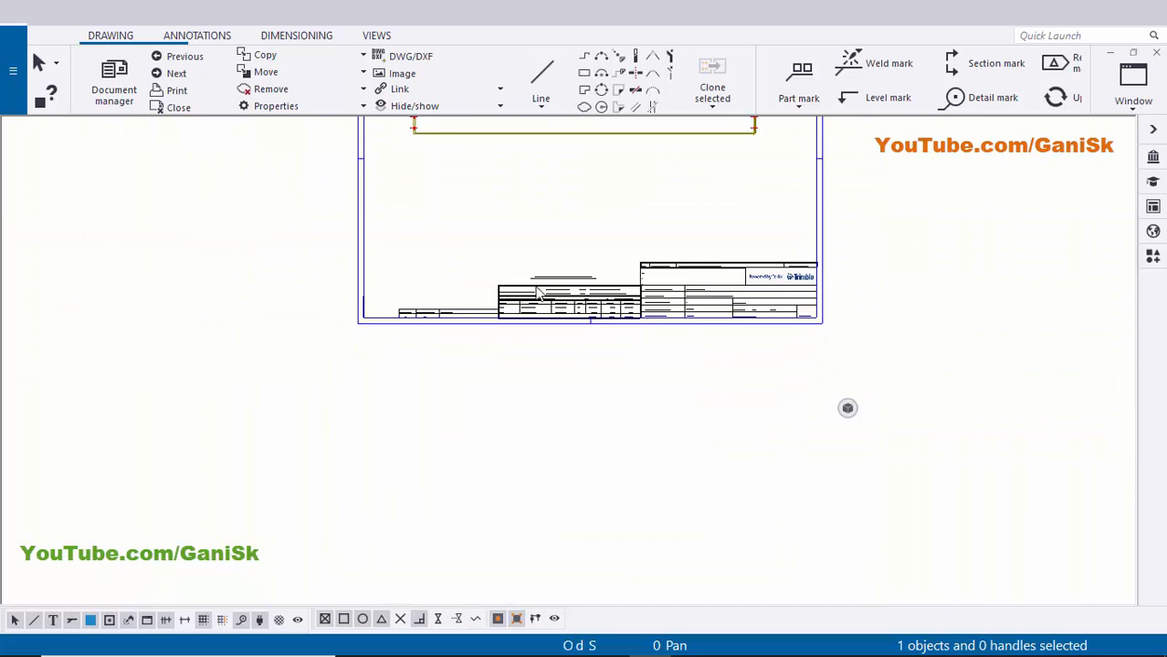
{"action": "scroll", "coordinate": [513, 304], "scroll_direction": "up", "scroll_amount": 4}
{"action": "scroll", "coordinate": [472, 329], "scroll_direction": "up", "scroll_amount": 5}
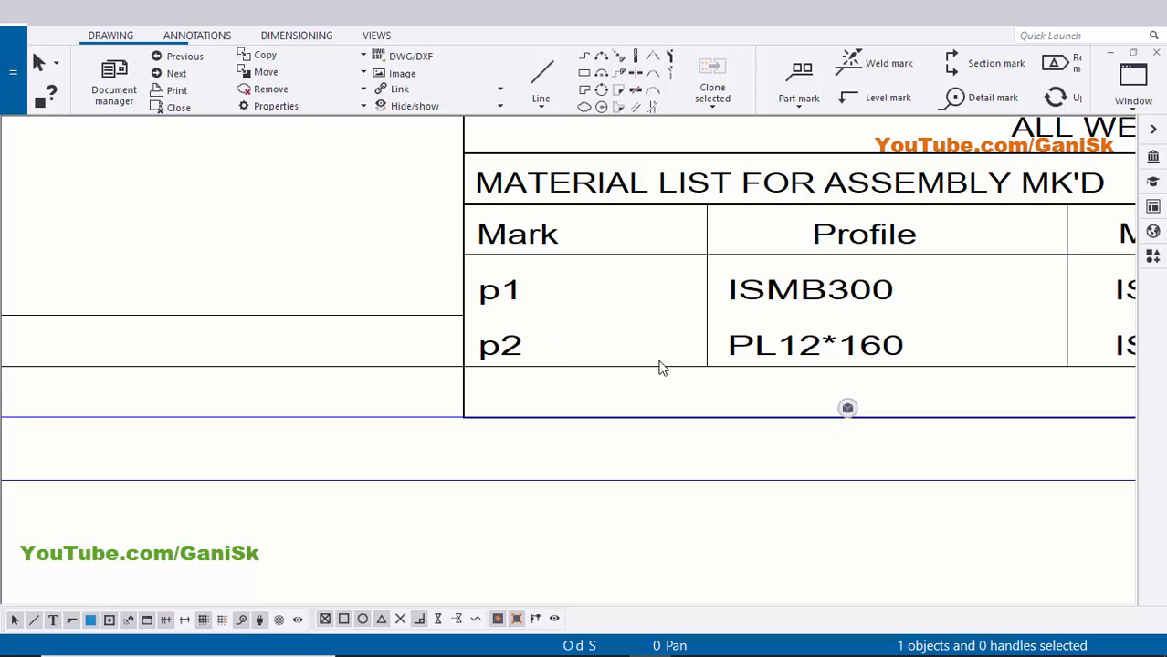
{"action": "scroll", "coordinate": [838, 354], "scroll_direction": "down", "scroll_amount": 1}
{"action": "middle_click_drag", "start_coordinate": [841, 356], "coordinate": [706, 357]}
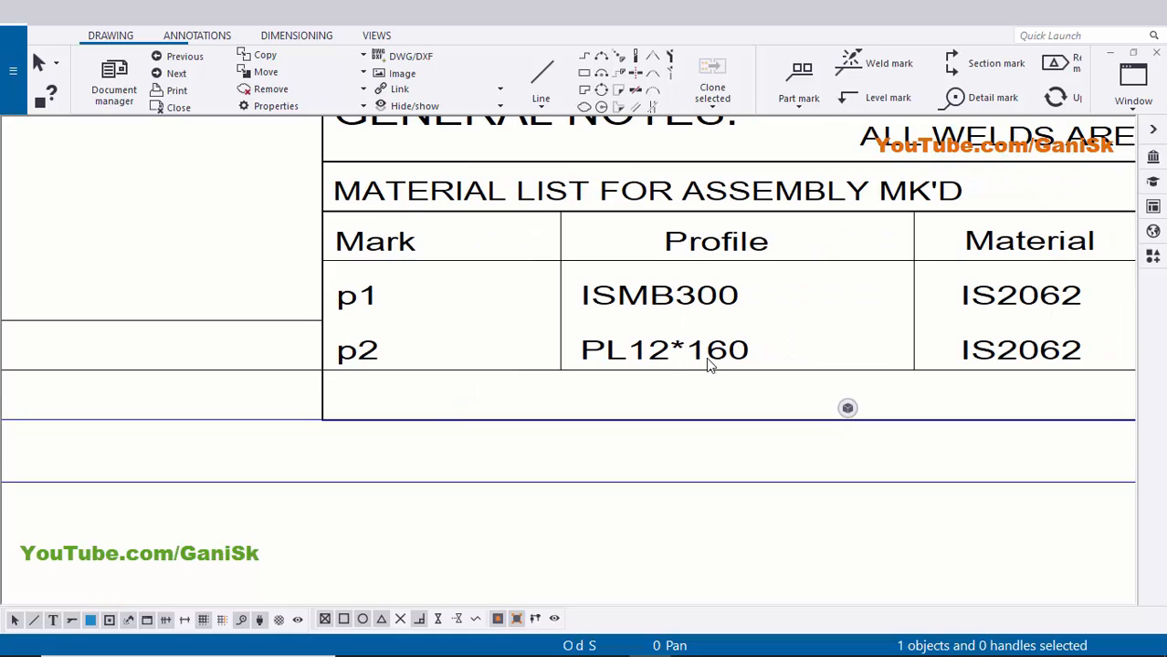
{"action": "scroll", "coordinate": [721, 358], "scroll_direction": "down", "scroll_amount": 2}
{"action": "middle_click_drag", "start_coordinate": [973, 358], "coordinate": [773, 345]}
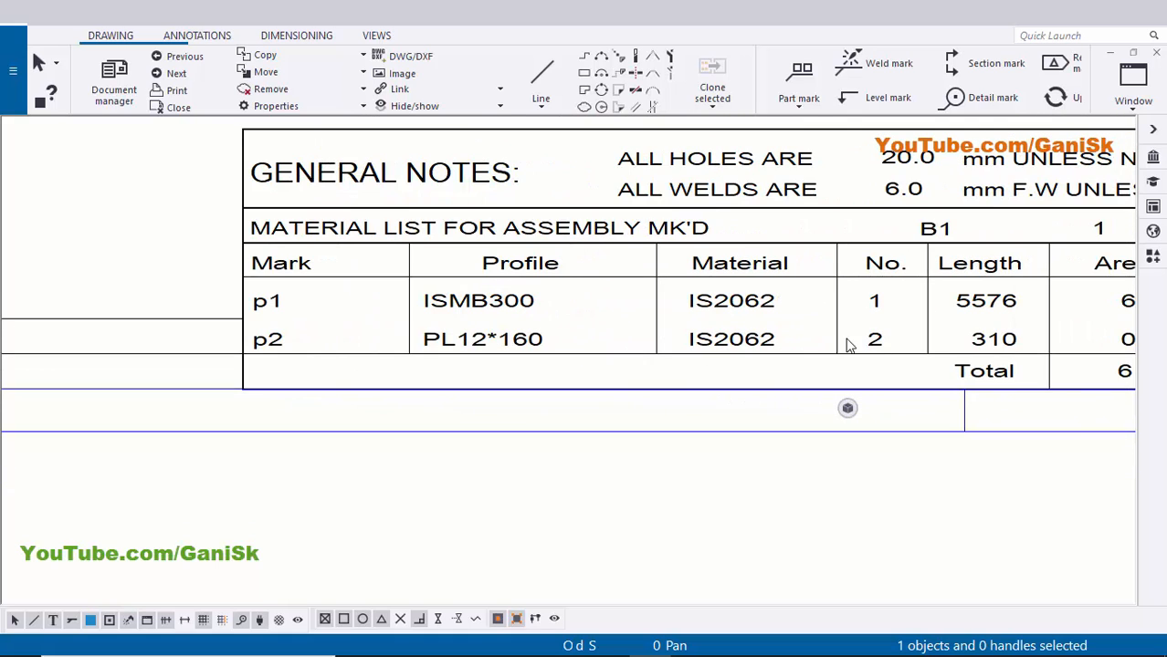
{"action": "scroll", "coordinate": [882, 373], "scroll_direction": "down", "scroll_amount": 8}
{"action": "scroll", "coordinate": [584, 231], "scroll_direction": "down", "scroll_amount": 1}
{"action": "middle_click_drag", "start_coordinate": [566, 210], "coordinate": [586, 499]}
{"action": "middle_click_drag", "start_coordinate": [545, 284], "coordinate": [536, 344]}
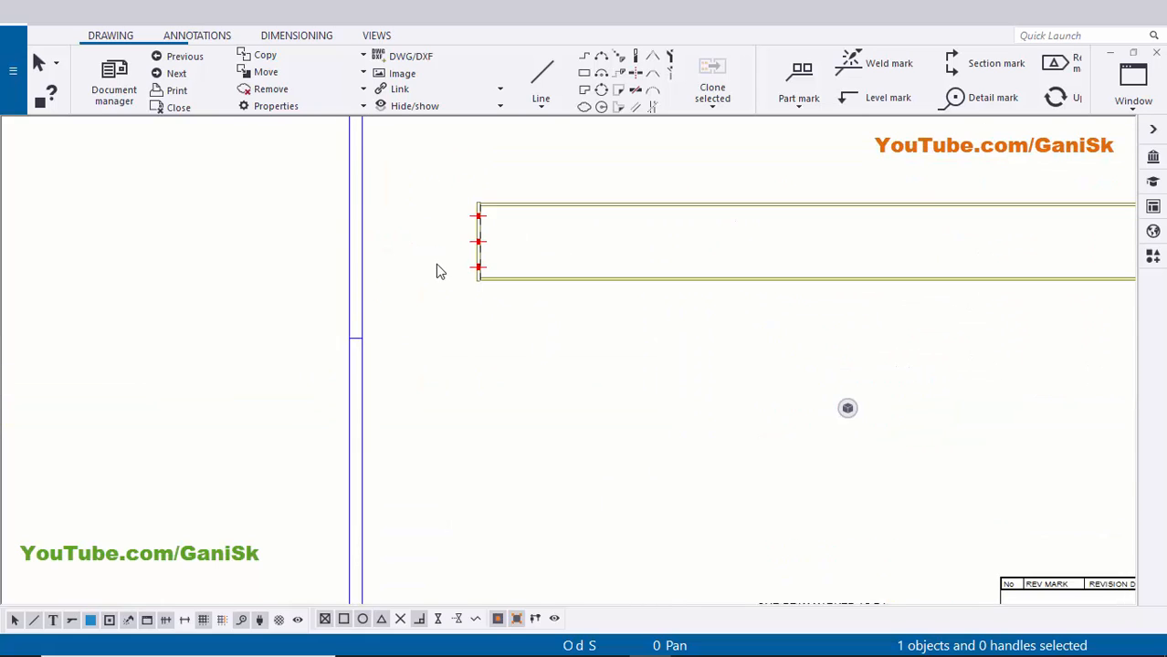
{"action": "scroll", "coordinate": [468, 273], "scroll_direction": "up", "scroll_amount": 4}
{"action": "scroll", "coordinate": [488, 283], "scroll_direction": "down", "scroll_amount": 4}
{"action": "scroll", "coordinate": [858, 320], "scroll_direction": "down", "scroll_amount": 1}
{"action": "middle_click_drag", "start_coordinate": [995, 319], "coordinate": [690, 318]}
{"action": "scroll", "coordinate": [928, 297], "scroll_direction": "up", "scroll_amount": 2}
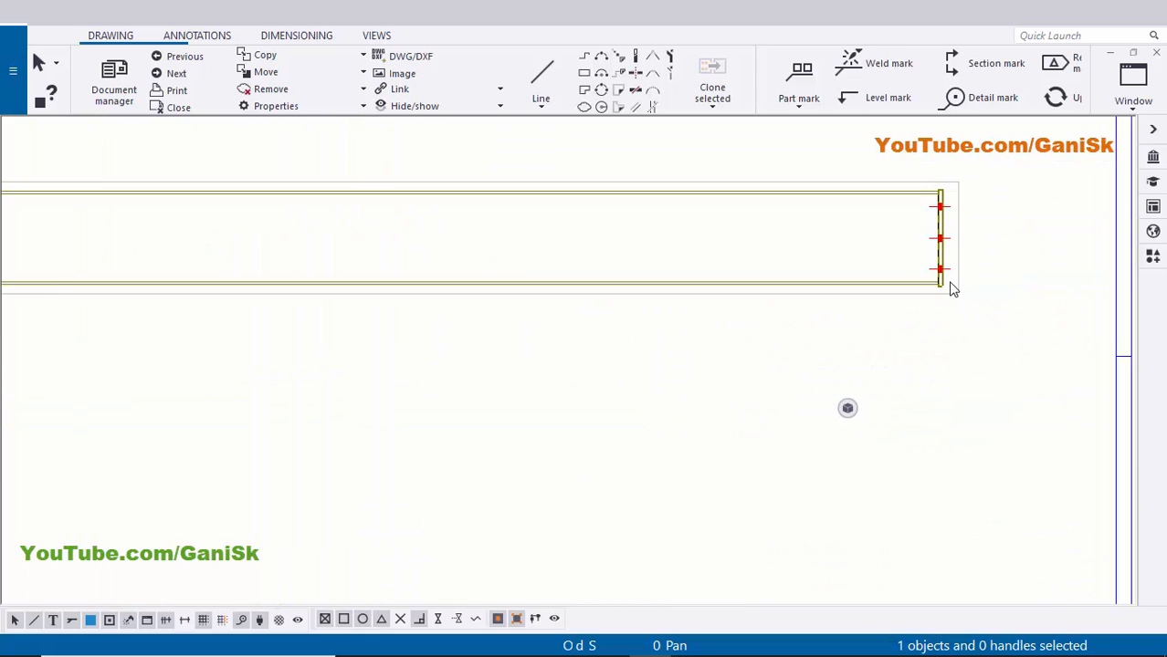
{"action": "scroll", "coordinate": [826, 287], "scroll_direction": "down", "scroll_amount": 1}
{"action": "left_click", "coordinate": [704, 482]}
{"action": "scroll", "coordinate": [705, 482], "scroll_direction": "down", "scroll_amount": 3}
{"action": "scroll", "coordinate": [530, 355], "scroll_direction": "up", "scroll_amount": 6}
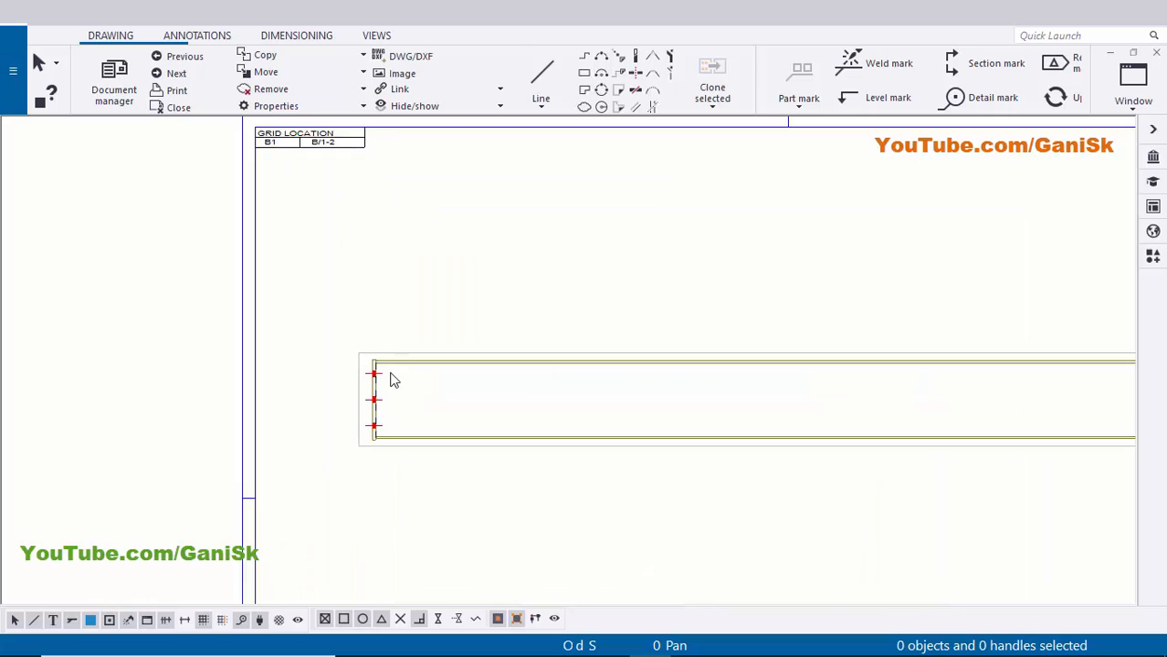
{"action": "scroll", "coordinate": [392, 356], "scroll_direction": "down", "scroll_amount": 2}
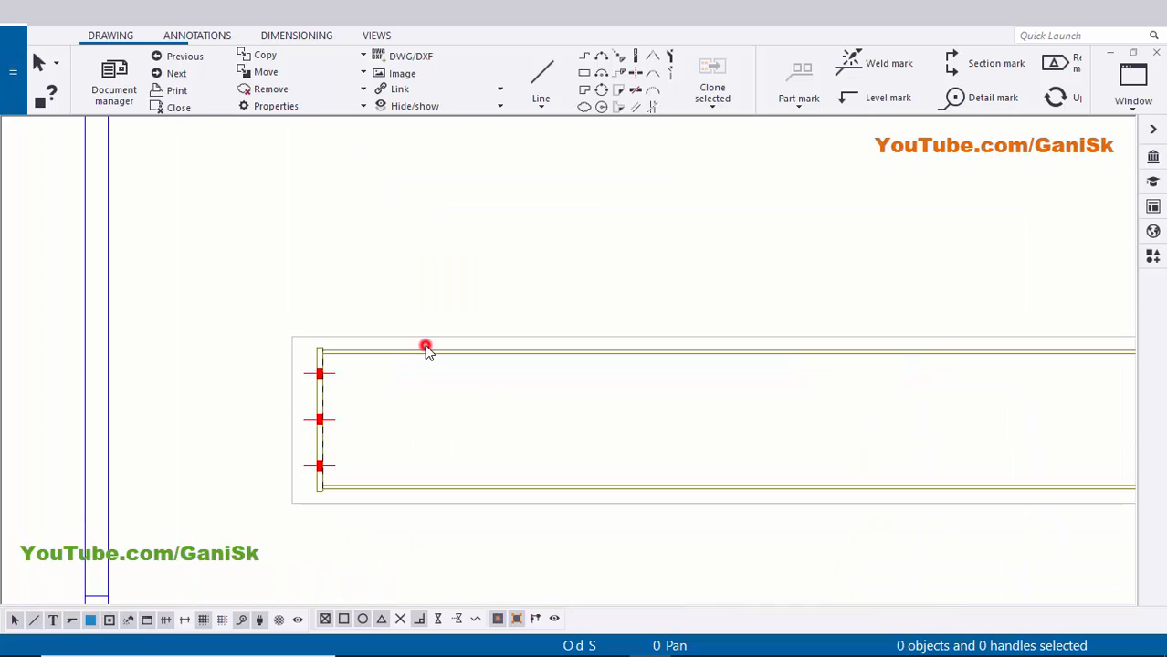
- Add a B1 part mark above the beam
{"action": "left_click", "coordinate": [426, 348]}
{"action": "right_click", "coordinate": [423, 344]}
{"action": "left_click", "coordinate": [502, 444]}
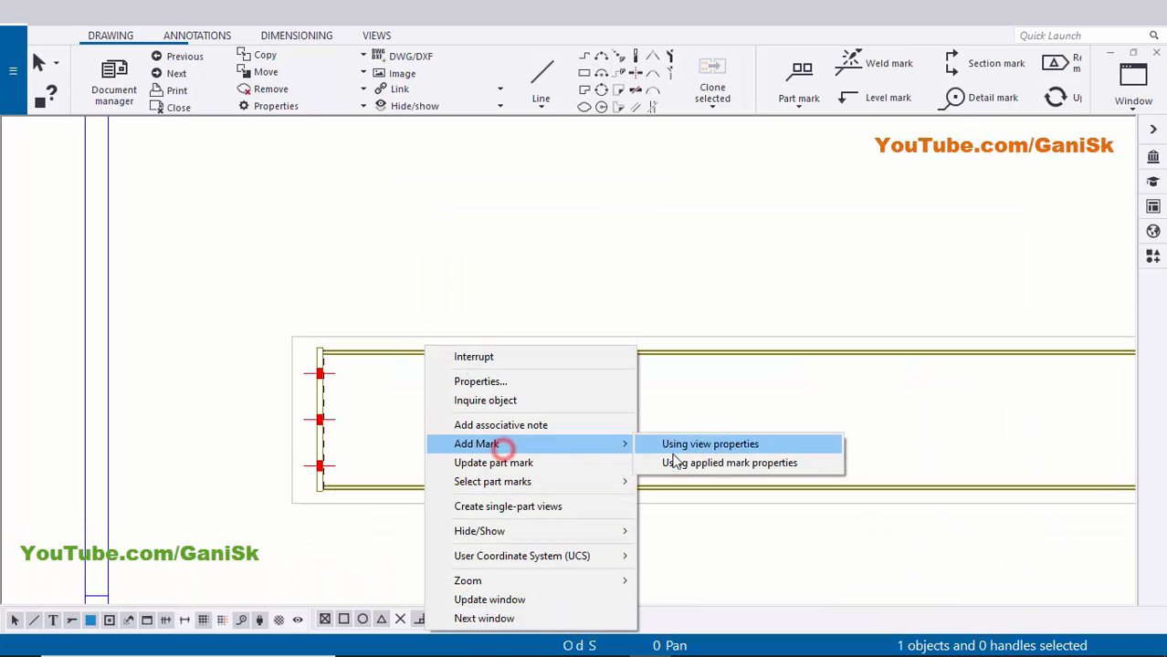
{"action": "left_click", "coordinate": [674, 463]}
{"action": "scroll", "coordinate": [642, 301], "scroll_direction": "up", "scroll_amount": 4}
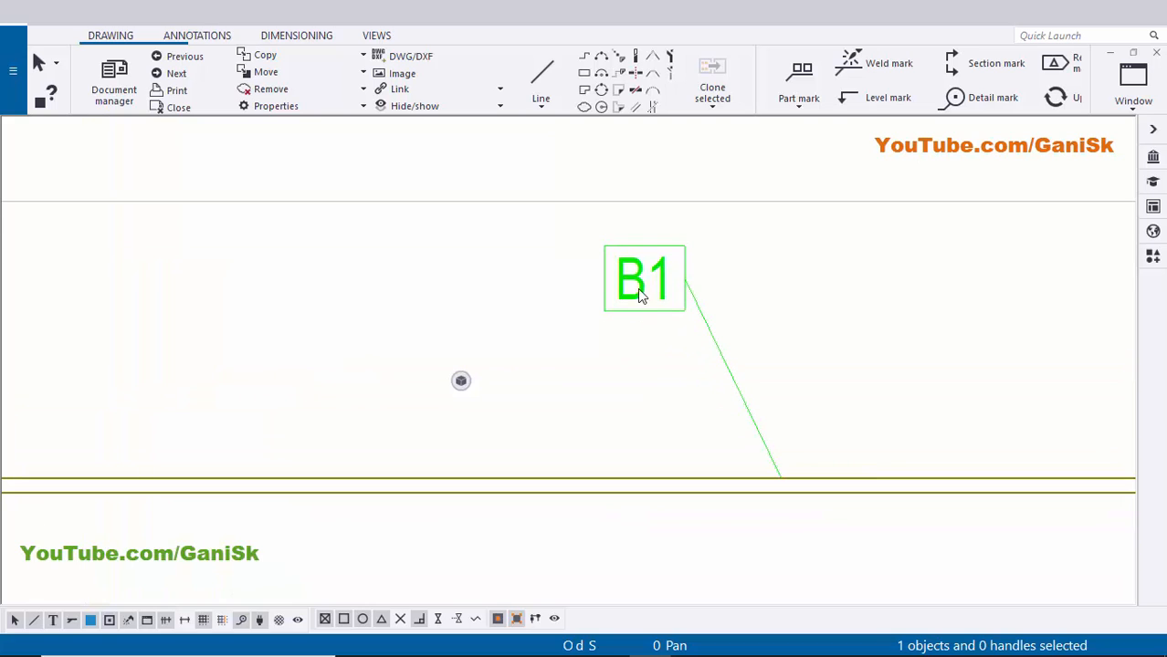
{"action": "middle_click_drag", "start_coordinate": [628, 288], "coordinate": [598, 282]}
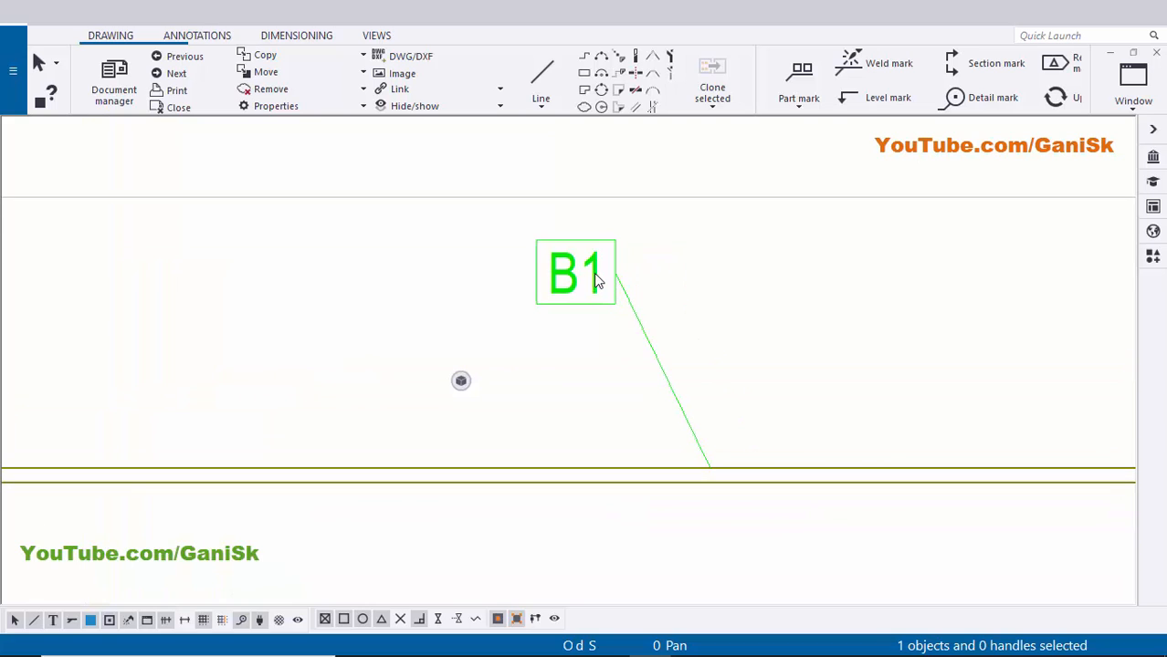
- Replace Assembly position with Part position in the mark so it reads p1
{"action": "double_click", "coordinate": [585, 269]}
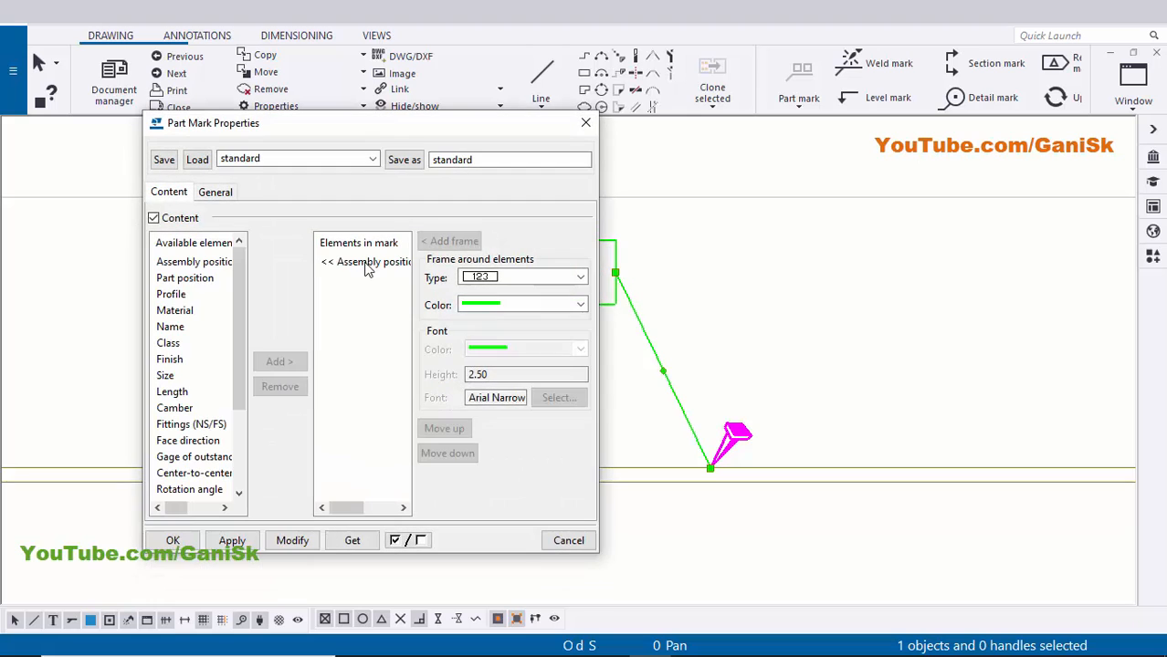
{"action": "left_click", "coordinate": [370, 264]}
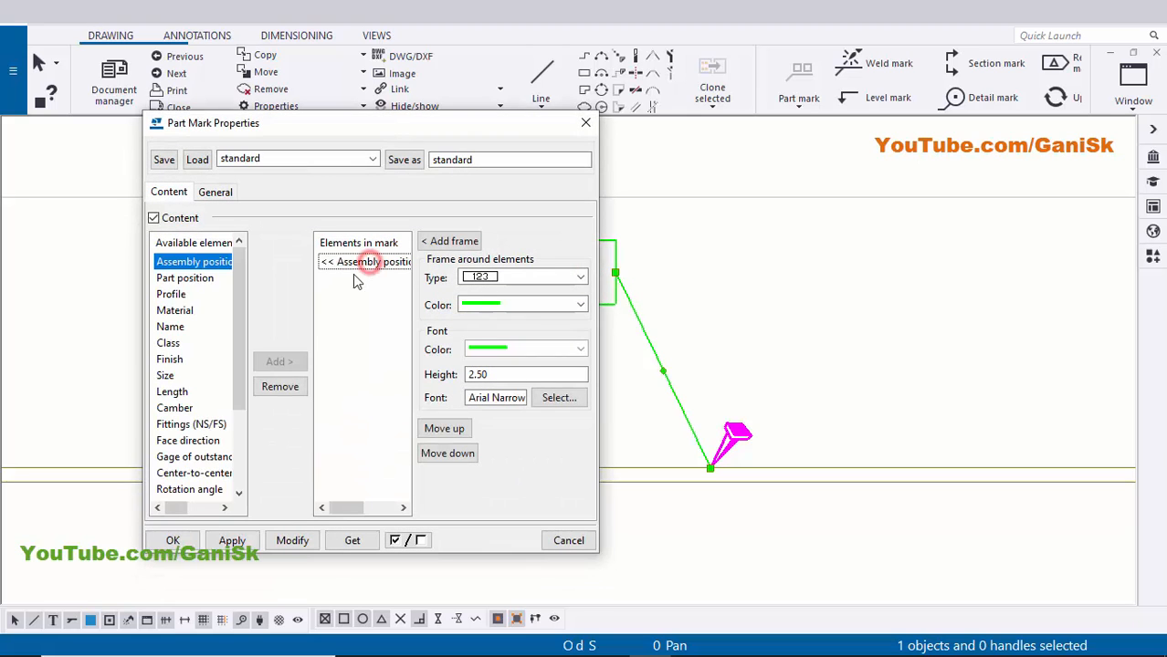
{"action": "left_click", "coordinate": [280, 388]}
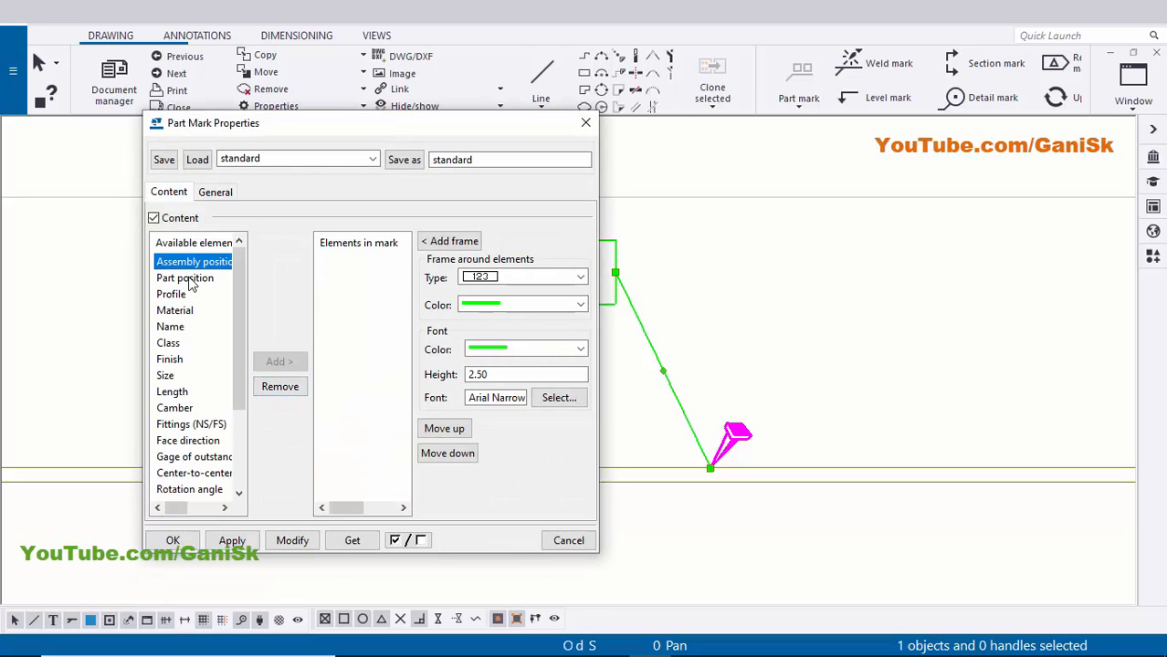
{"action": "left_click", "coordinate": [185, 277]}
{"action": "left_click", "coordinate": [274, 362]}
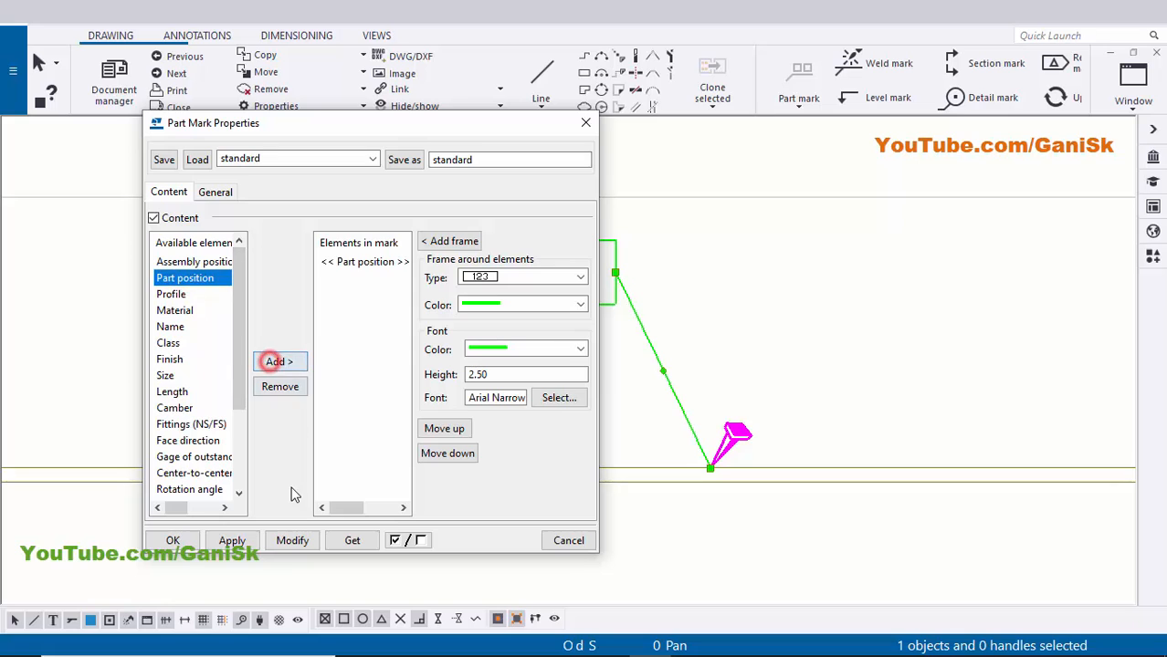
{"action": "left_click", "coordinate": [292, 540]}
{"action": "scroll", "coordinate": [756, 329], "scroll_direction": "up", "scroll_amount": 2}
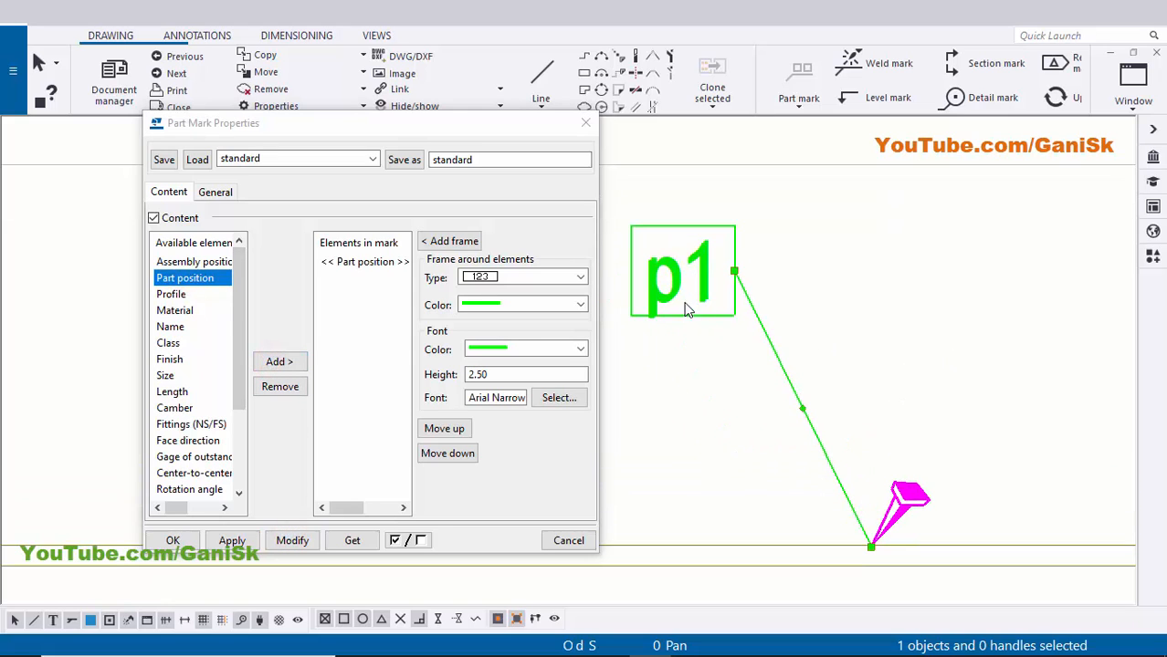
{"action": "scroll", "coordinate": [731, 360], "scroll_direction": "down", "scroll_amount": 2}
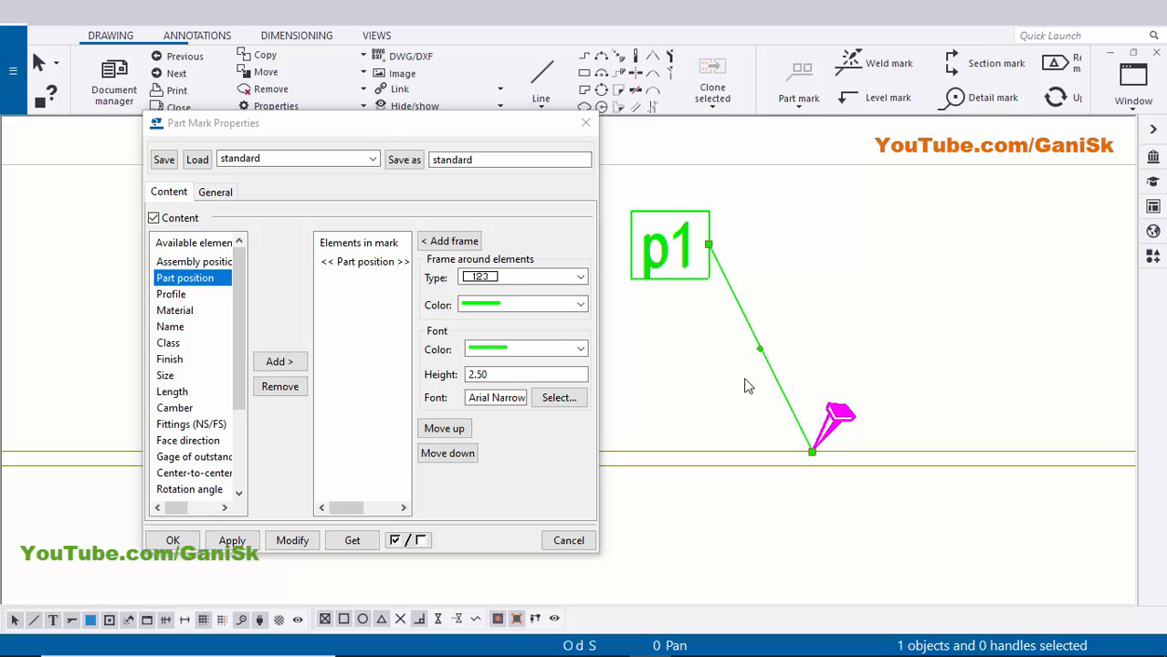
- Give the p1 mark a filled leader arrow, keeping its boxed frame
{"action": "left_click", "coordinate": [222, 188]}
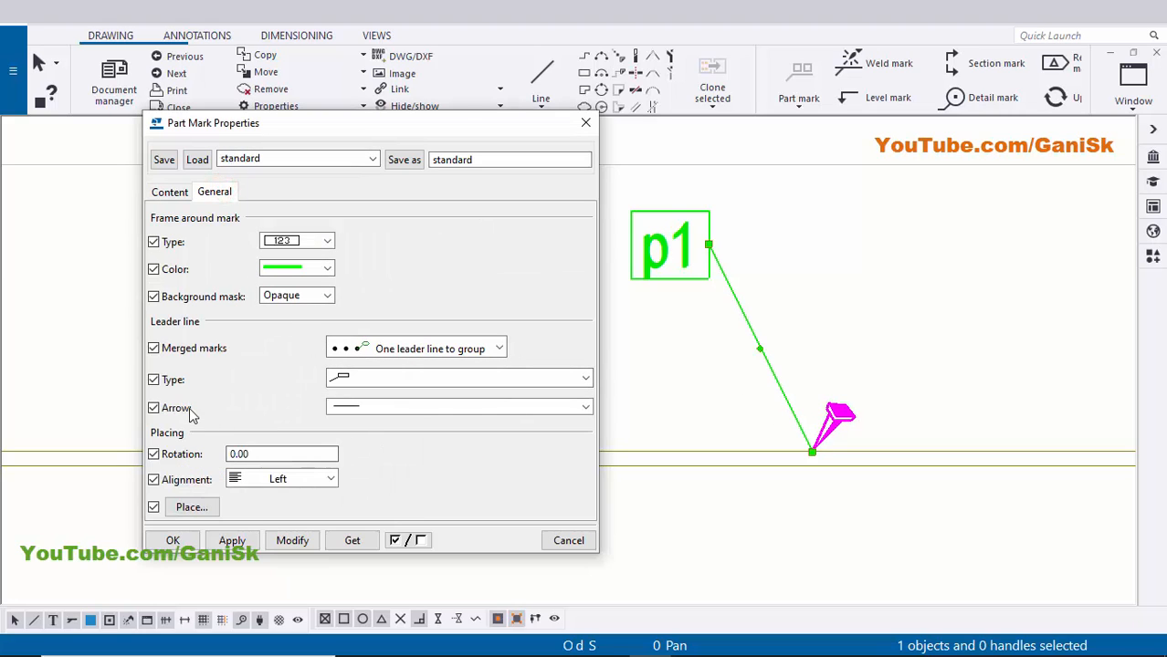
{"action": "left_click", "coordinate": [417, 408]}
{"action": "left_click", "coordinate": [379, 122]}
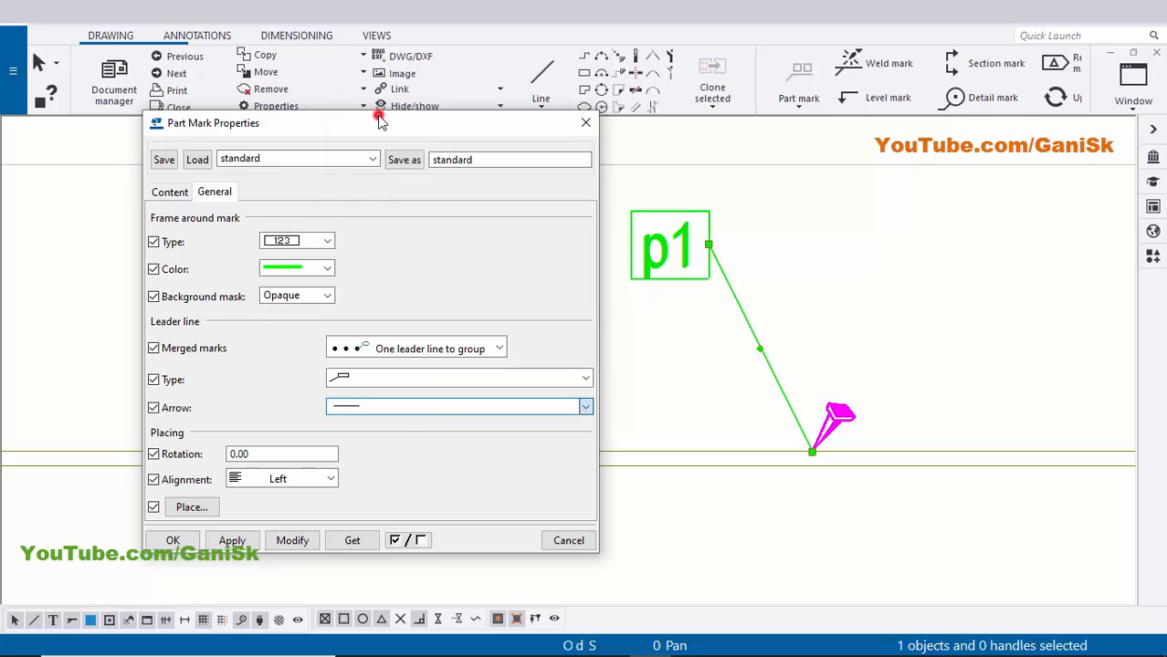
{"action": "left_click", "coordinate": [292, 540]}
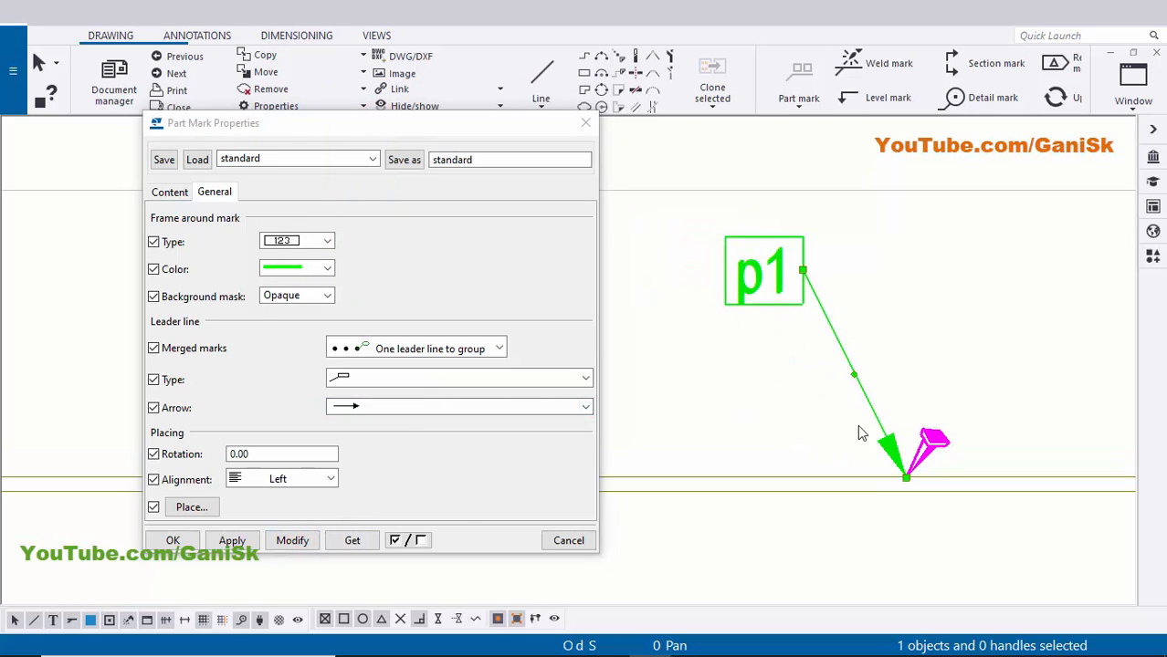
{"action": "scroll", "coordinate": [793, 320], "scroll_direction": "up", "scroll_amount": 3}
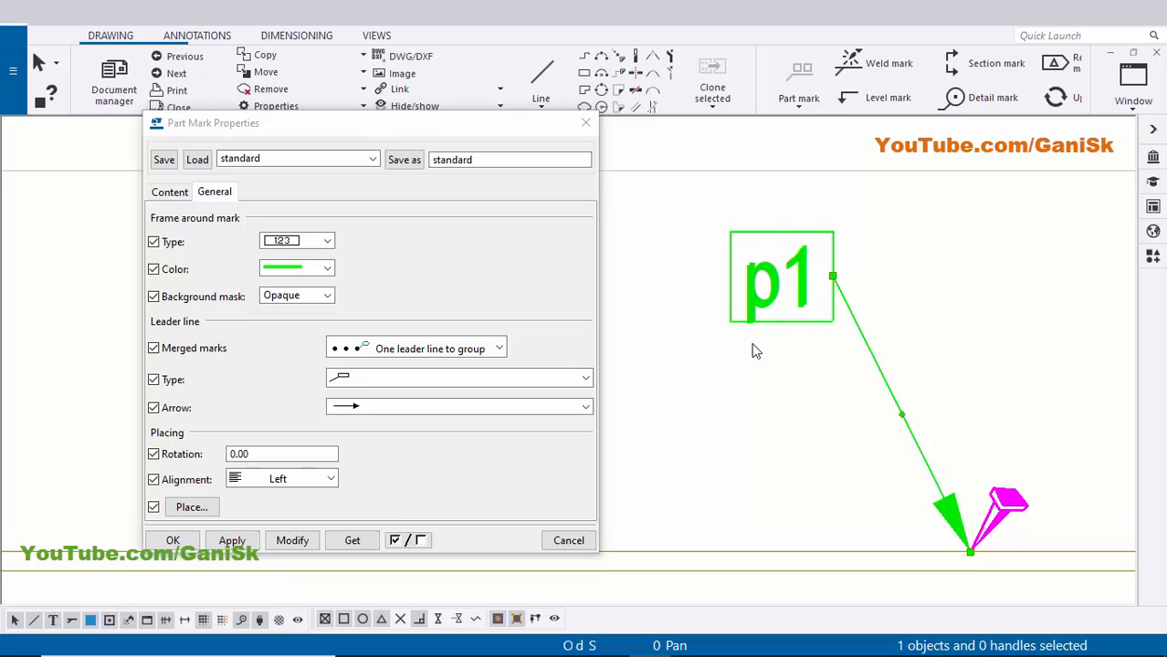
{"action": "left_click", "coordinate": [326, 241]}
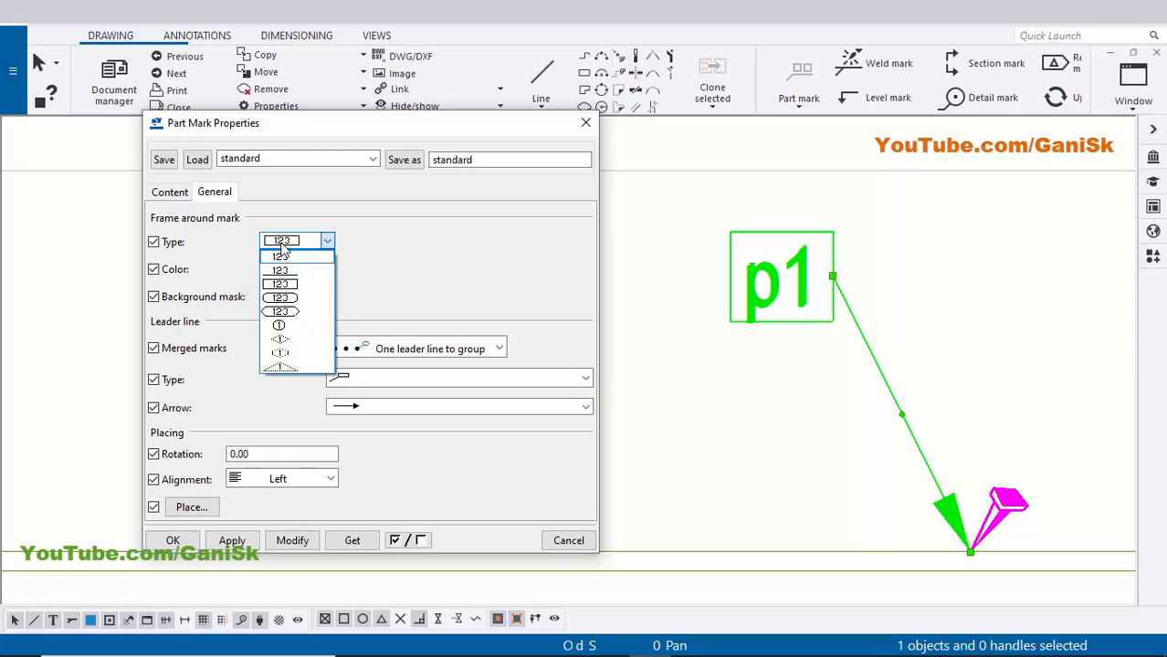
{"action": "left_click", "coordinate": [329, 241]}
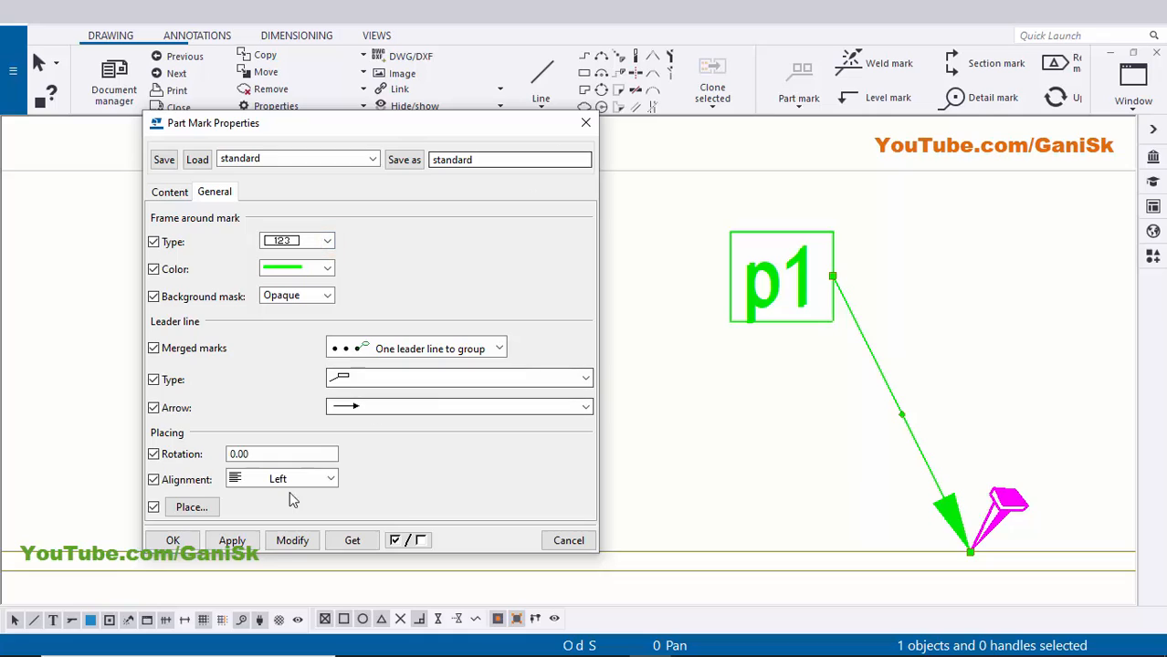
{"action": "left_click", "coordinate": [279, 540]}
{"action": "left_click", "coordinate": [232, 540]}
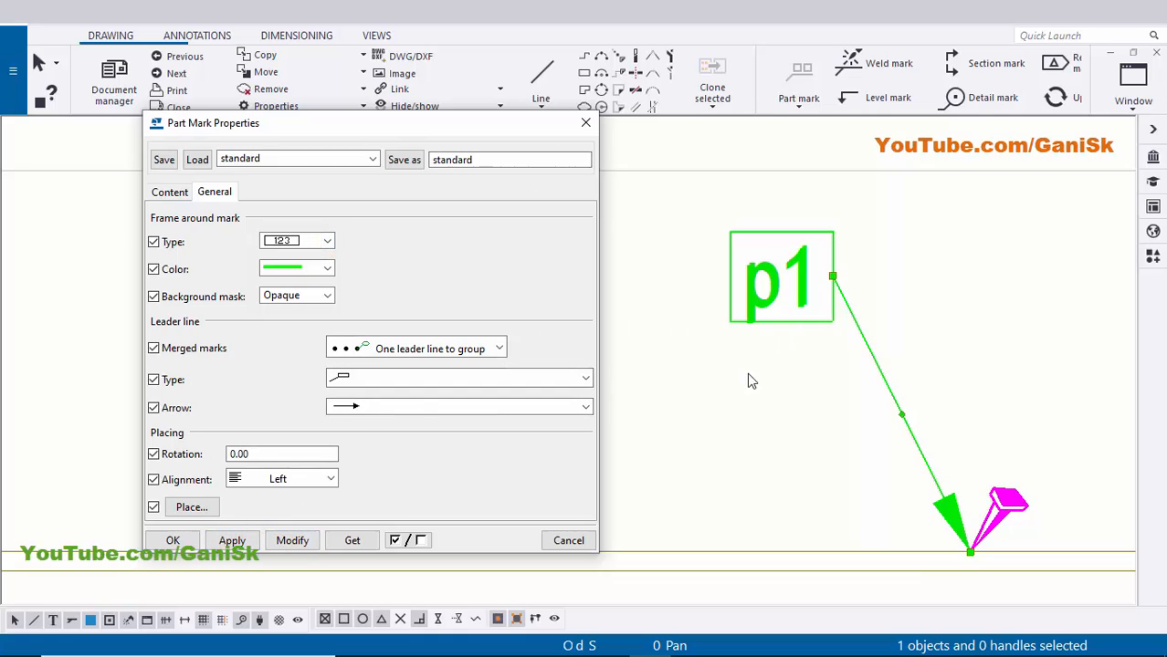
- Save the mark settings as 'part mark', apply them and close the dialog
{"action": "double_click", "coordinate": [494, 159]}
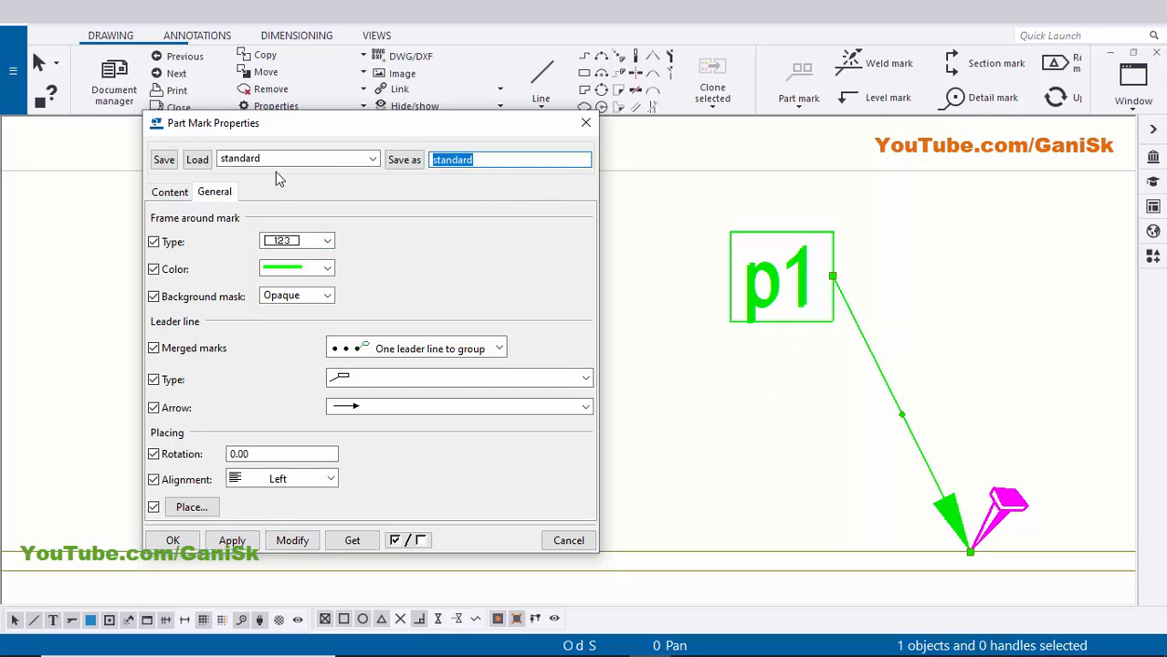
{"action": "type", "text": "part mark"}
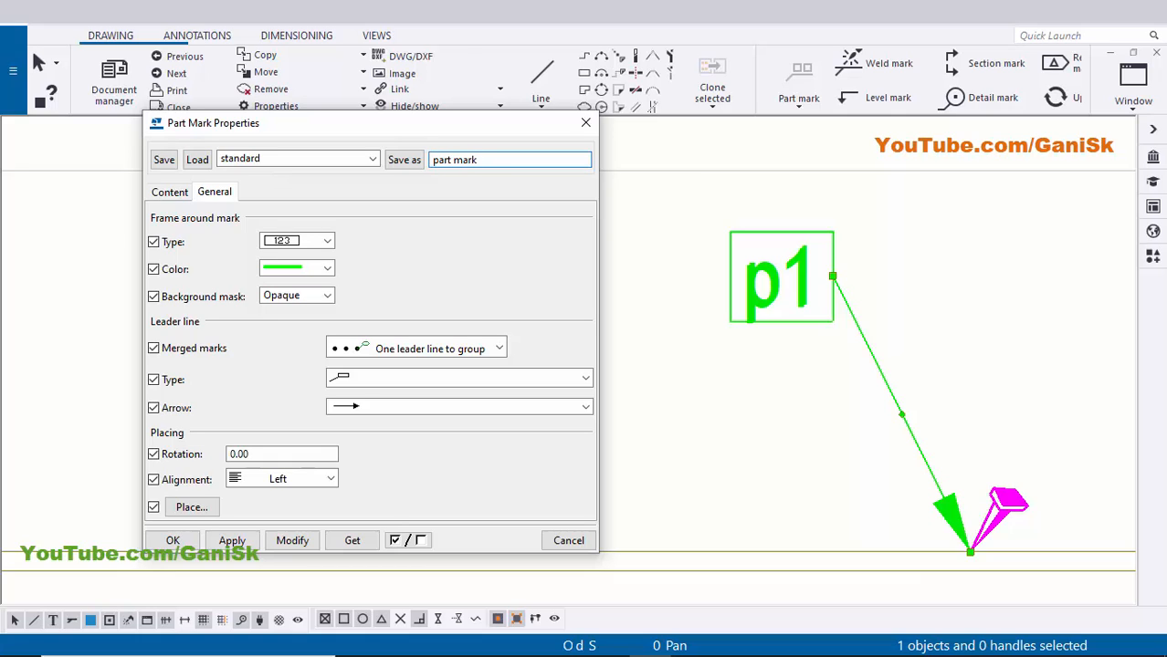
{"action": "left_click", "coordinate": [405, 160]}
{"action": "left_click", "coordinate": [279, 543]}
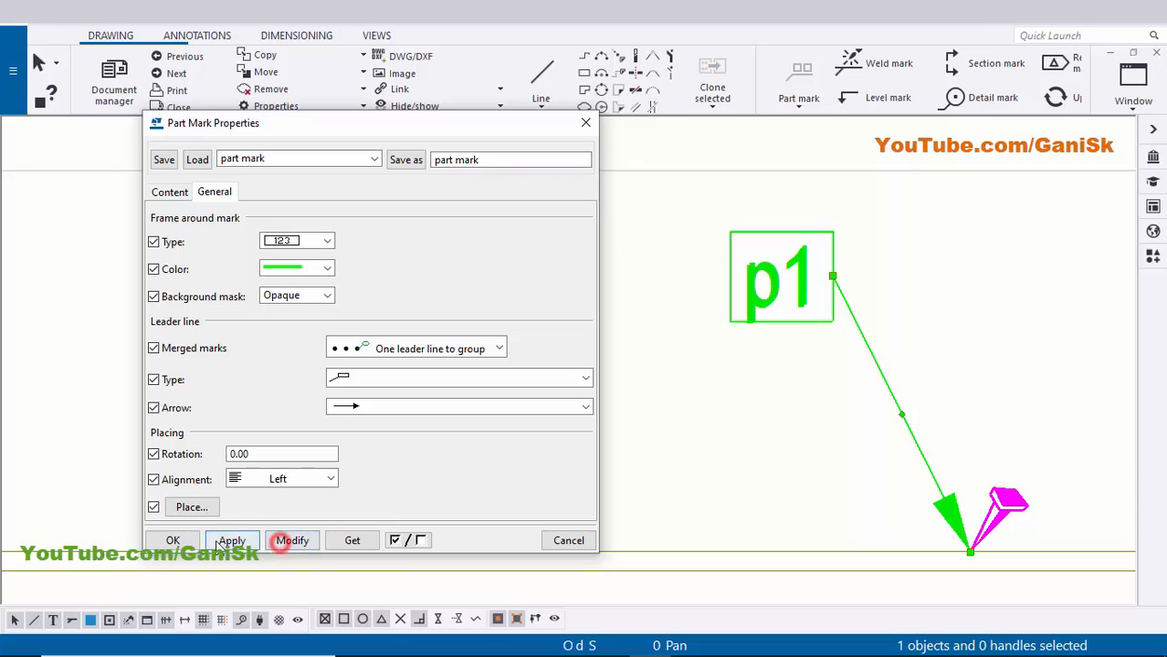
{"action": "left_click", "coordinate": [222, 541]}
{"action": "left_click", "coordinate": [173, 538]}
{"action": "left_click", "coordinate": [602, 419]}
{"action": "scroll", "coordinate": [645, 418], "scroll_direction": "down", "scroll_amount": 1}
- Move the p1 mark down nearer the beam
{"action": "middle_click_drag", "start_coordinate": [696, 422], "coordinate": [558, 393]}
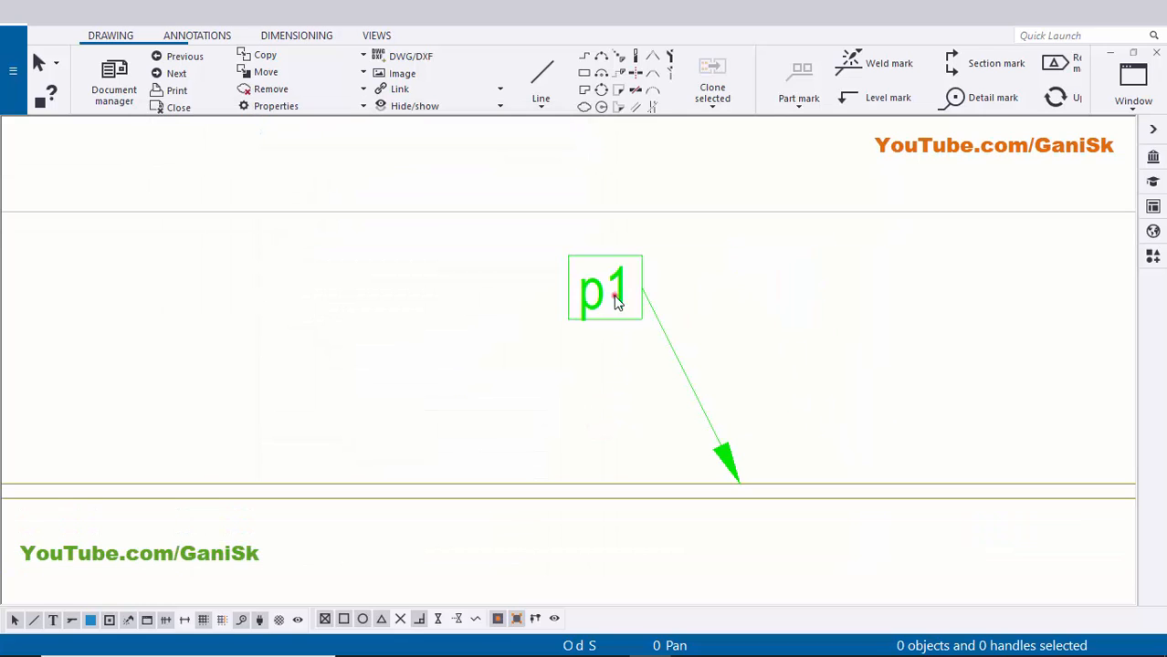
{"action": "left_click", "coordinate": [614, 295]}
{"action": "left_click_drag", "start_coordinate": [586, 292], "coordinate": [611, 398]}
{"action": "left_click", "coordinate": [731, 378]}
{"action": "scroll", "coordinate": [690, 379], "scroll_direction": "down", "scroll_amount": 5}
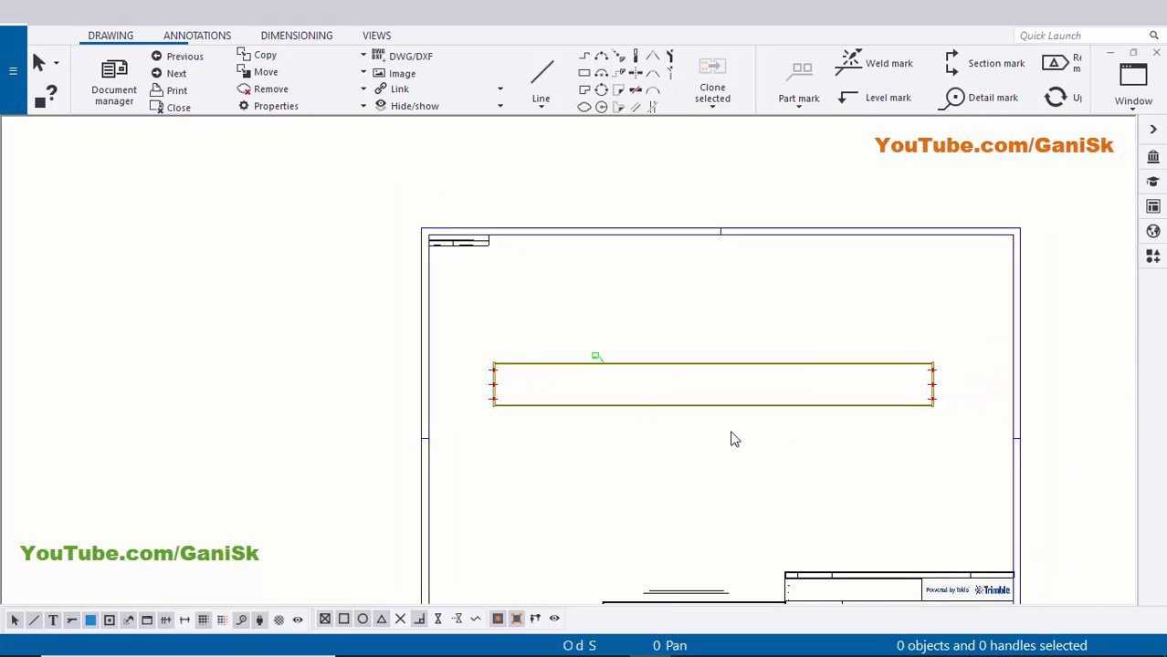
- With part selection on, window-select the beam and add part marks using applied properties
{"action": "left_click", "coordinate": [89, 621]}
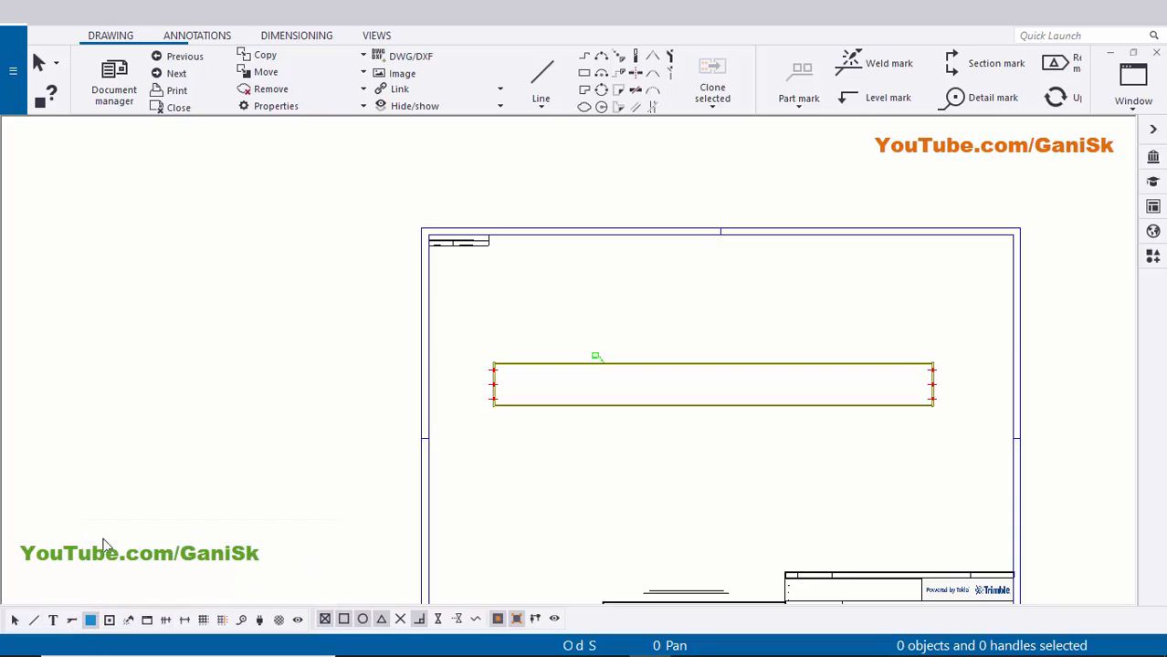
{"action": "scroll", "coordinate": [567, 442], "scroll_direction": "down", "scroll_amount": 2}
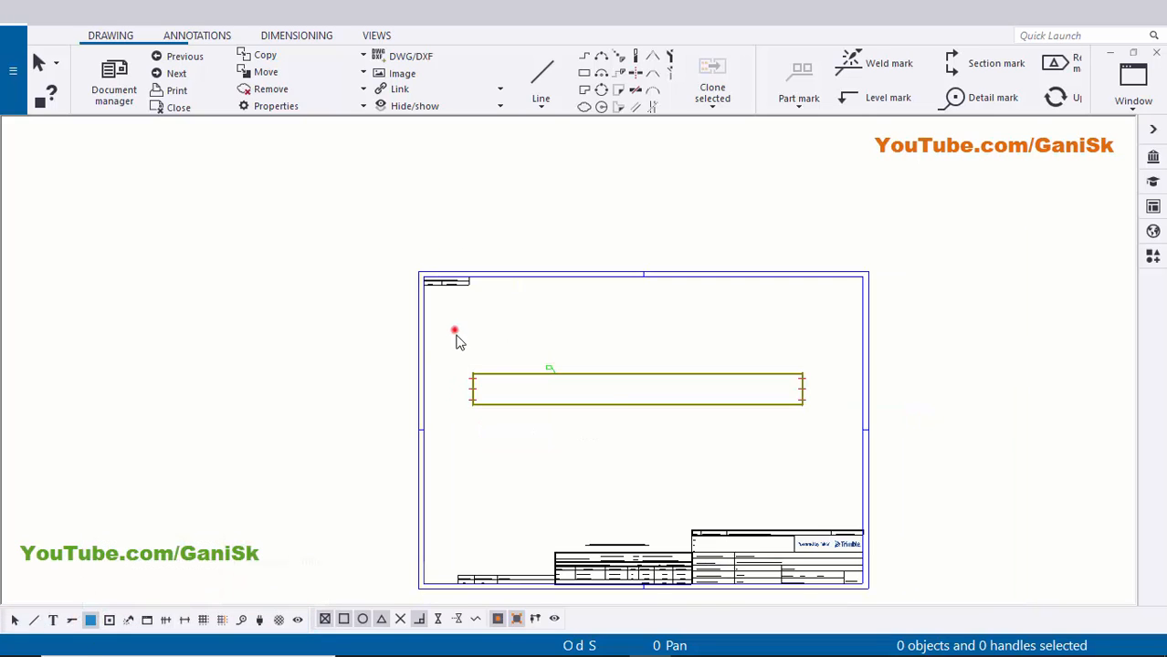
{"action": "left_click_drag", "start_coordinate": [455, 329], "coordinate": [833, 463]}
{"action": "right_click", "coordinate": [699, 321]}
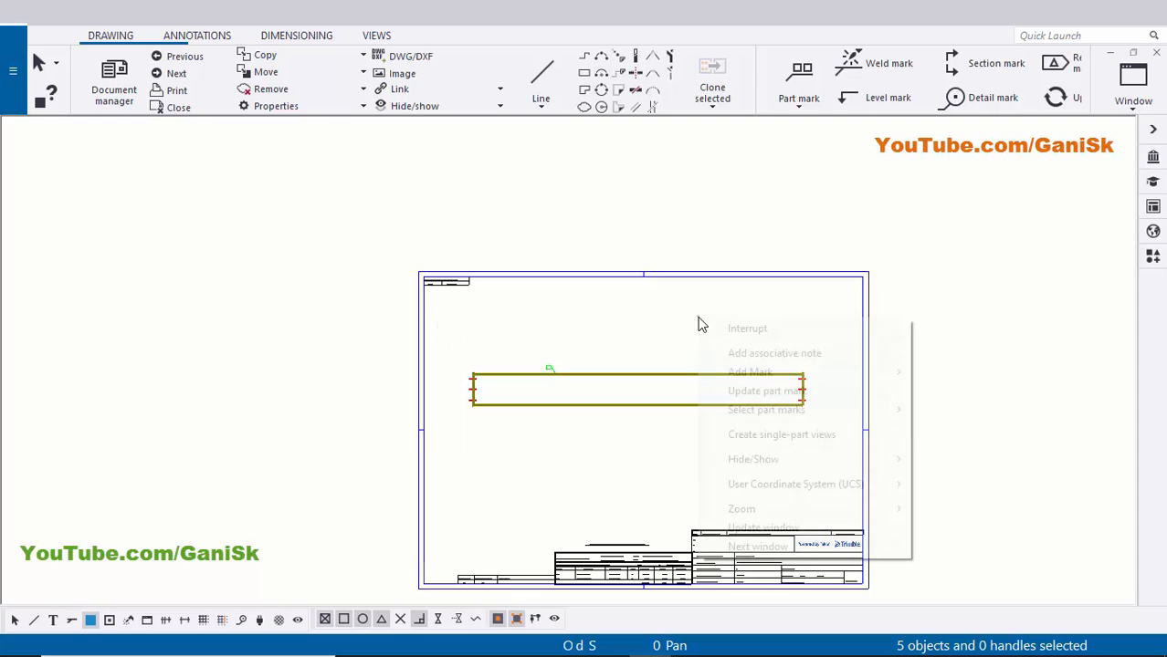
{"action": "left_click", "coordinate": [731, 370]}
{"action": "left_click", "coordinate": [975, 392]}
{"action": "scroll", "coordinate": [451, 396], "scroll_direction": "up", "scroll_amount": 6}
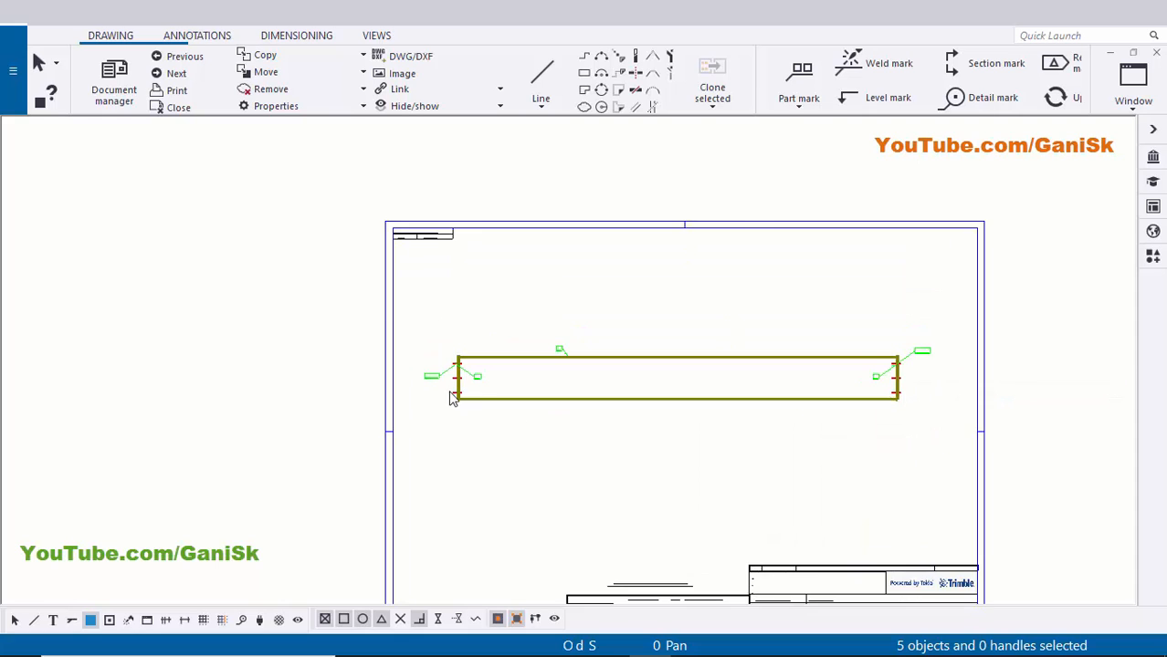
{"action": "scroll", "coordinate": [541, 368], "scroll_direction": "up", "scroll_amount": 2}
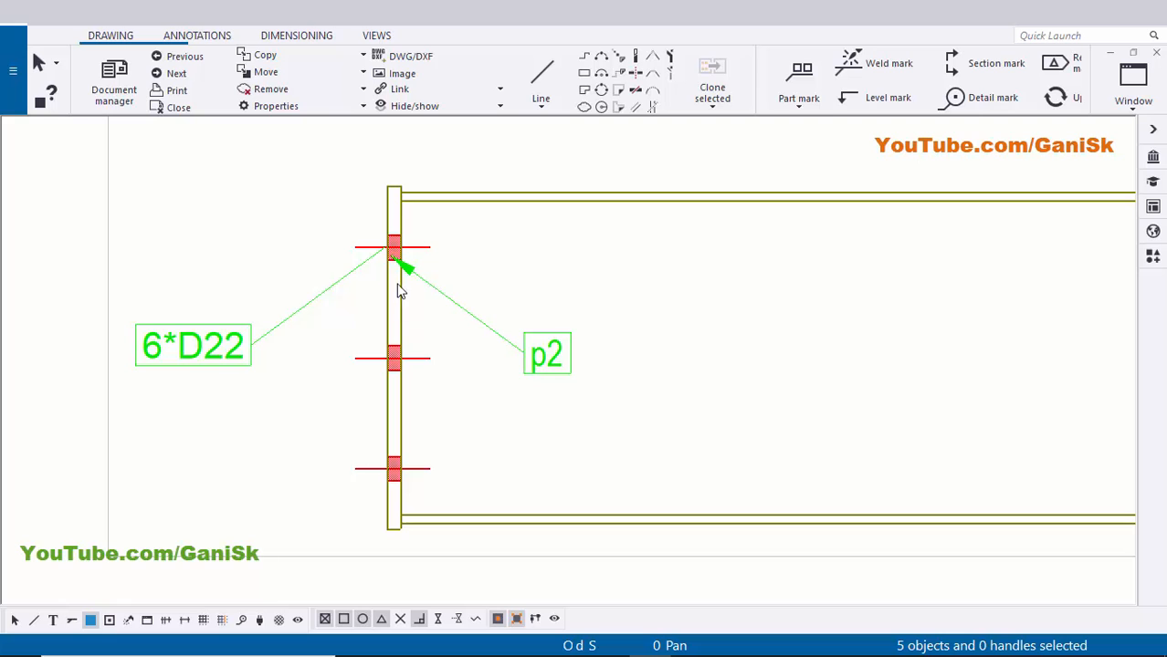
{"action": "scroll", "coordinate": [464, 368], "scroll_direction": "down", "scroll_amount": 6}
- Check the new p2 and 6*D22 marks at both beam ends
{"action": "middle_click_drag", "start_coordinate": [875, 432], "coordinate": [248, 404]}
{"action": "middle_click_drag", "start_coordinate": [670, 410], "coordinate": [440, 423]}
{"action": "scroll", "coordinate": [654, 356], "scroll_direction": "up", "scroll_amount": 2}
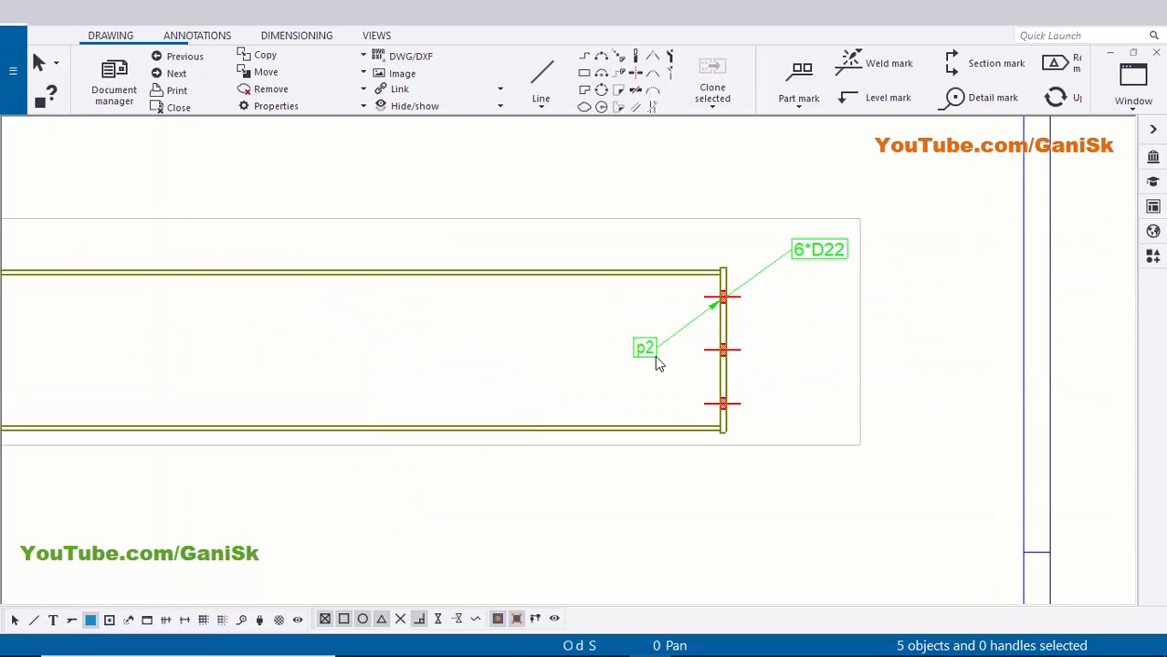
{"action": "scroll", "coordinate": [656, 356], "scroll_direction": "down", "scroll_amount": 3}
{"action": "scroll", "coordinate": [882, 366], "scroll_direction": "down", "scroll_amount": 2}
{"action": "middle_click_drag", "start_coordinate": [225, 387], "coordinate": [618, 380]}
{"action": "scroll", "coordinate": [497, 354], "scroll_direction": "up", "scroll_amount": 5}
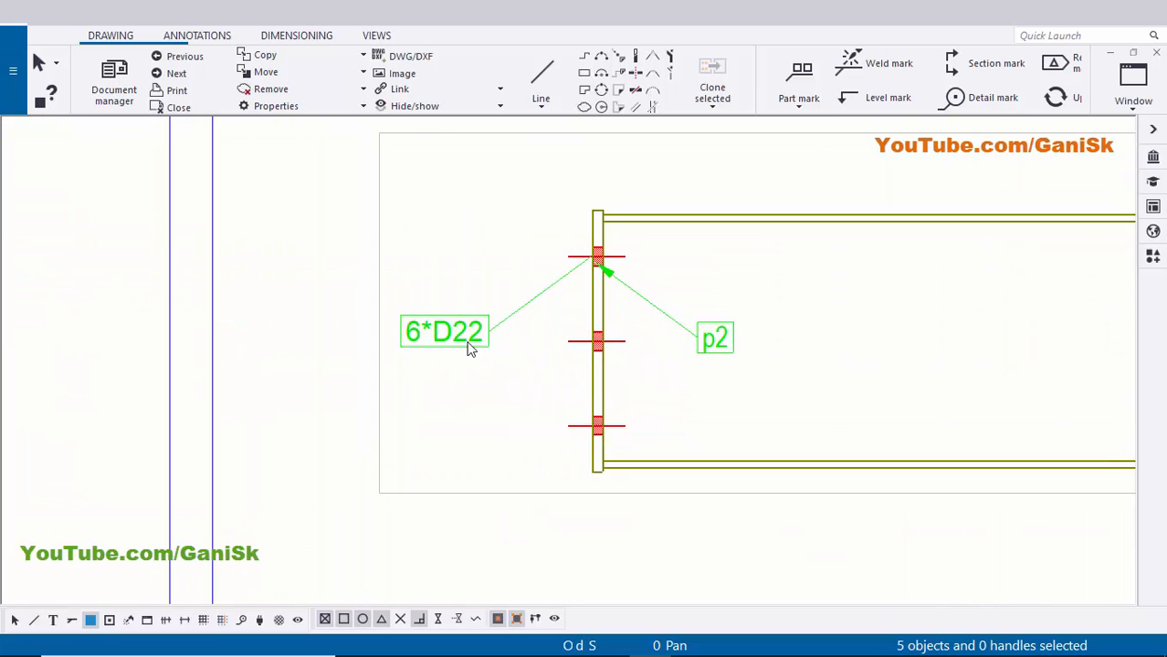
{"action": "left_click", "coordinate": [443, 334]}
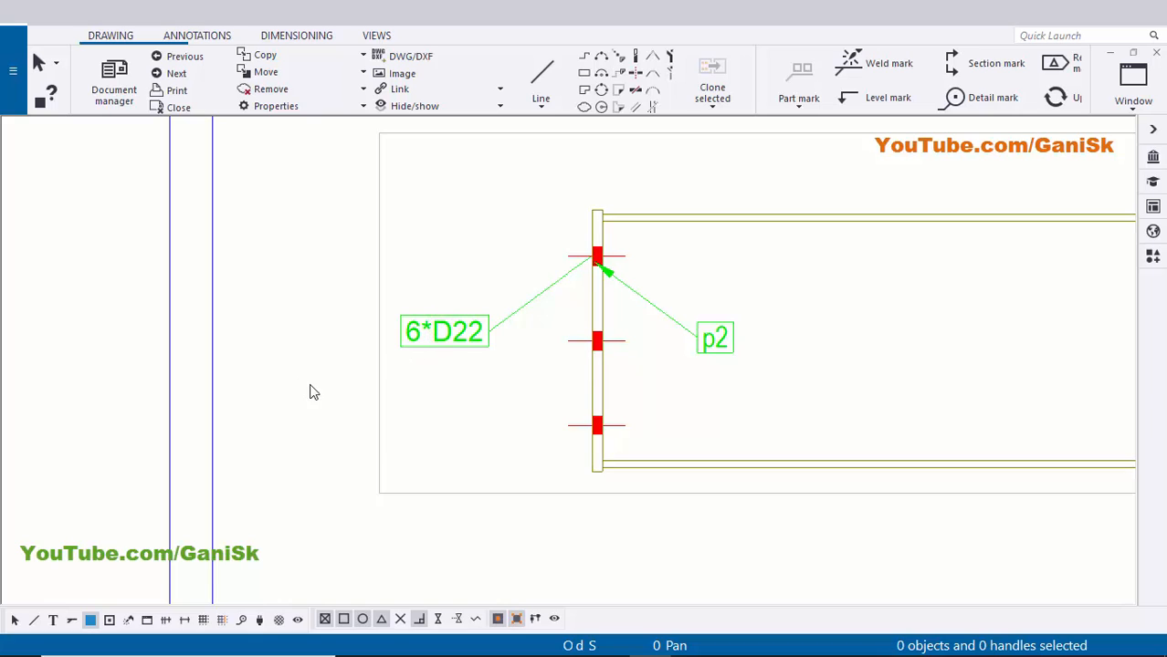
- Delete the 6*D22 bolt marks at both ends of the beam
{"action": "left_click", "coordinate": [15, 621]}
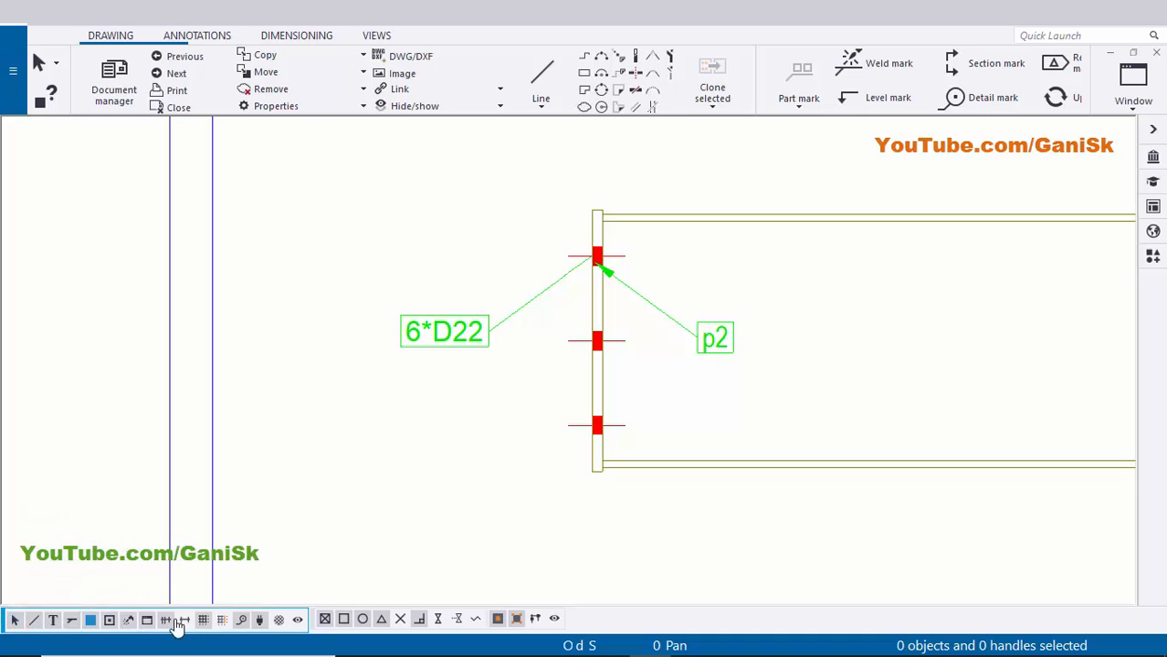
{"action": "scroll", "coordinate": [343, 441], "scroll_direction": "down", "scroll_amount": 2}
{"action": "scroll", "coordinate": [368, 425], "scroll_direction": "up", "scroll_amount": 2}
{"action": "left_click", "coordinate": [454, 339]}
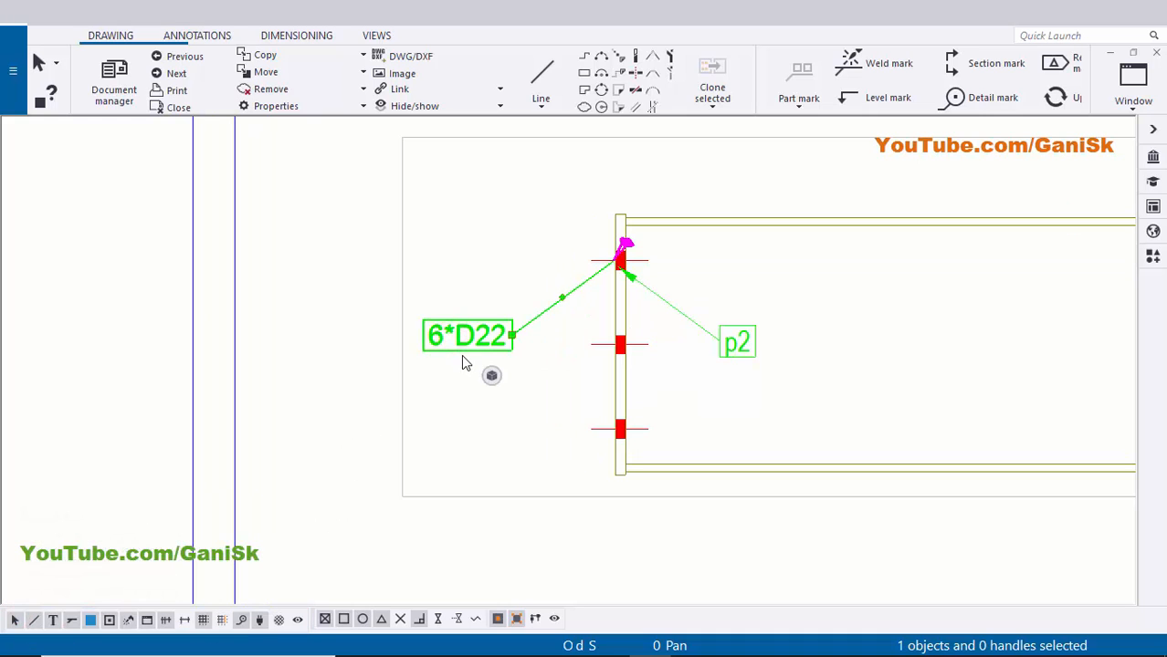
{"action": "key", "text": "Delete"}
{"action": "scroll", "coordinate": [412, 391], "scroll_direction": "down", "scroll_amount": 4}
{"action": "middle_click_drag", "start_coordinate": [1013, 365], "coordinate": [32, 438]}
{"action": "middle_click_drag", "start_coordinate": [559, 420], "coordinate": [271, 425]}
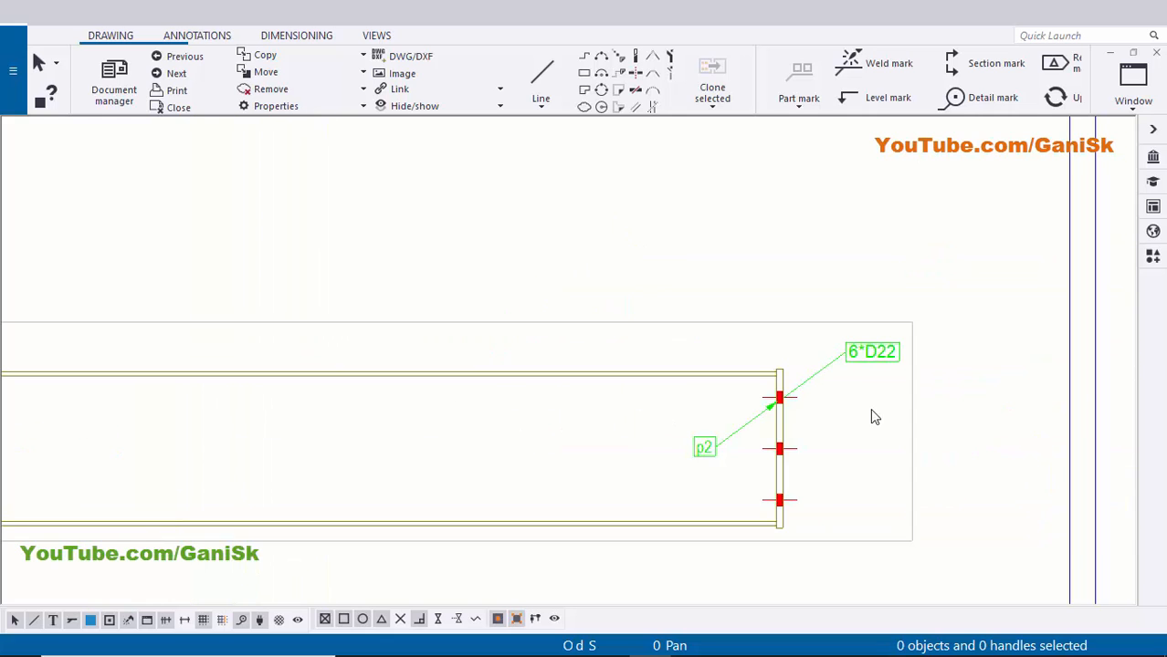
{"action": "scroll", "coordinate": [893, 397], "scroll_direction": "up", "scroll_amount": 2}
{"action": "left_click", "coordinate": [880, 335]}
{"action": "key", "text": "Delete"}
{"action": "scroll", "coordinate": [738, 411], "scroll_direction": "down", "scroll_amount": 2}
- Place the left-end p2 mark beside its end plate
{"action": "middle_click_drag", "start_coordinate": [577, 442], "coordinate": [729, 432]}
{"action": "scroll", "coordinate": [726, 433], "scroll_direction": "down", "scroll_amount": 2}
{"action": "middle_click_drag", "start_coordinate": [621, 430], "coordinate": [732, 432]}
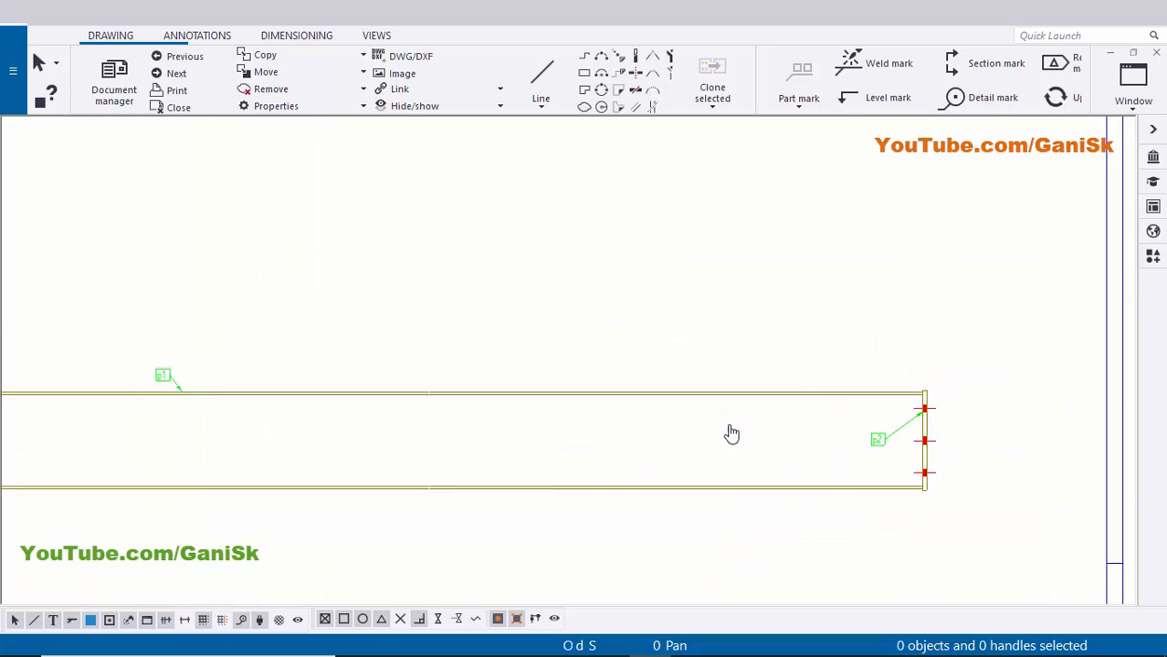
{"action": "middle_click_drag", "start_coordinate": [138, 388], "coordinate": [763, 383]}
{"action": "scroll", "coordinate": [801, 382], "scroll_direction": "up", "scroll_amount": 3}
{"action": "scroll", "coordinate": [584, 375], "scroll_direction": "down", "scroll_amount": 1}
{"action": "middle_click_drag", "start_coordinate": [585, 372], "coordinate": [853, 316]}
{"action": "scroll", "coordinate": [585, 456], "scroll_direction": "up", "scroll_amount": 1}
{"action": "left_click_drag", "start_coordinate": [621, 462], "coordinate": [629, 477]}
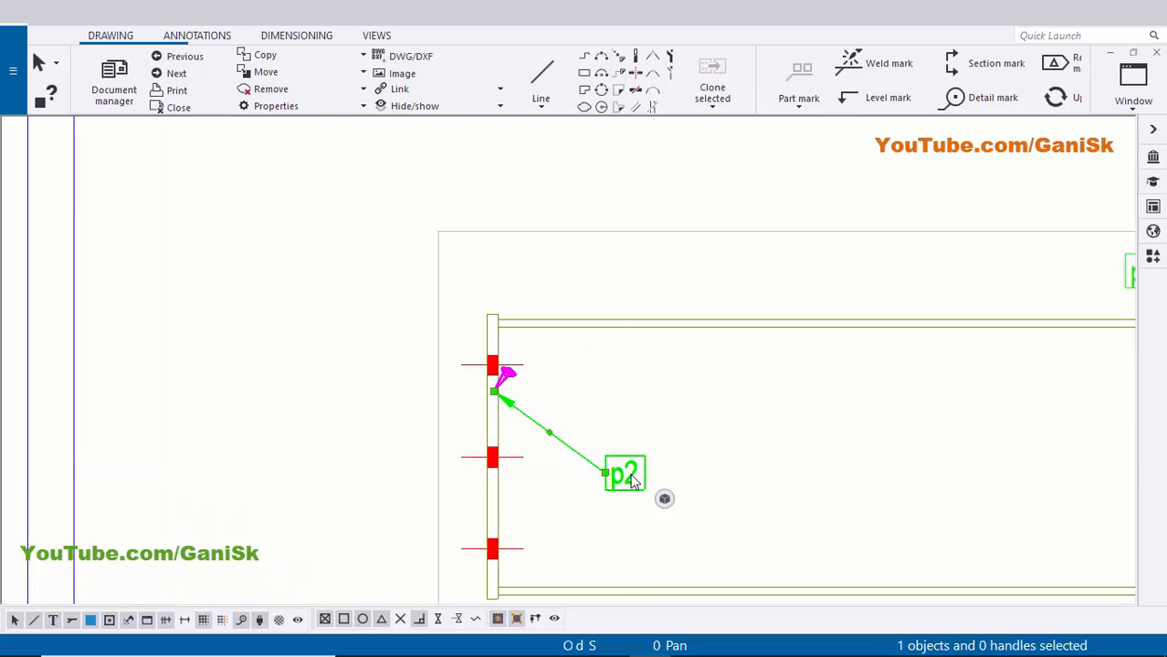
{"action": "left_click_drag", "start_coordinate": [631, 481], "coordinate": [429, 460]}
{"action": "left_click", "coordinate": [588, 411]}
- Move the right-end p2 mark beside its end plate
{"action": "scroll", "coordinate": [452, 443], "scroll_direction": "down", "scroll_amount": 6}
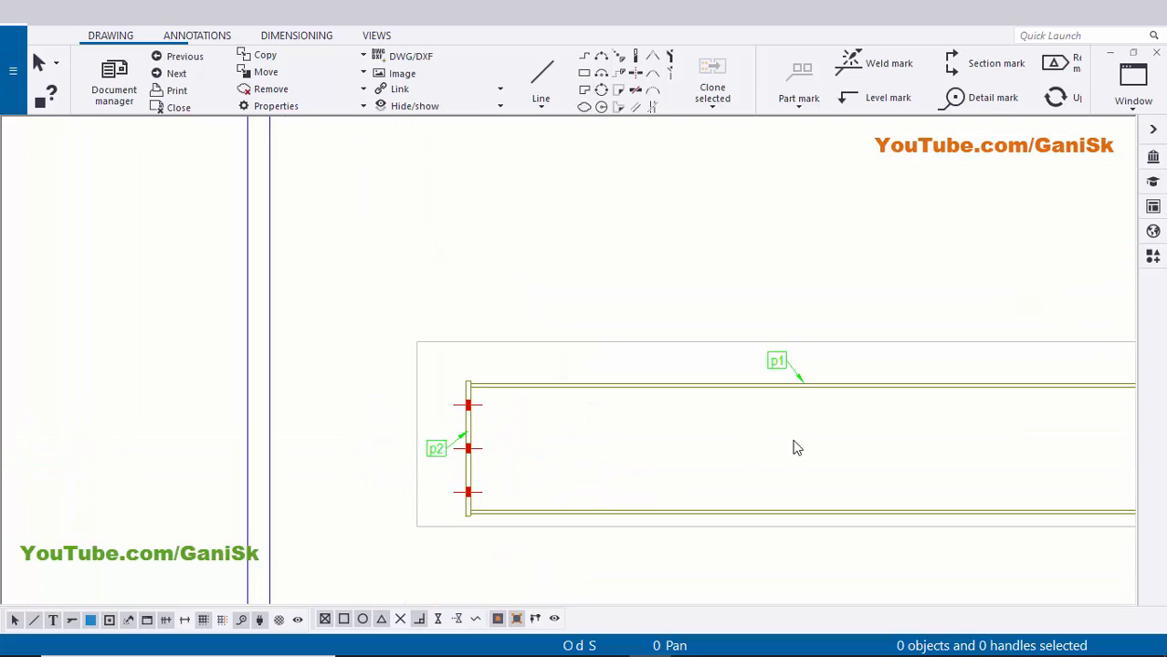
{"action": "scroll", "coordinate": [881, 407], "scroll_direction": "up", "scroll_amount": 4}
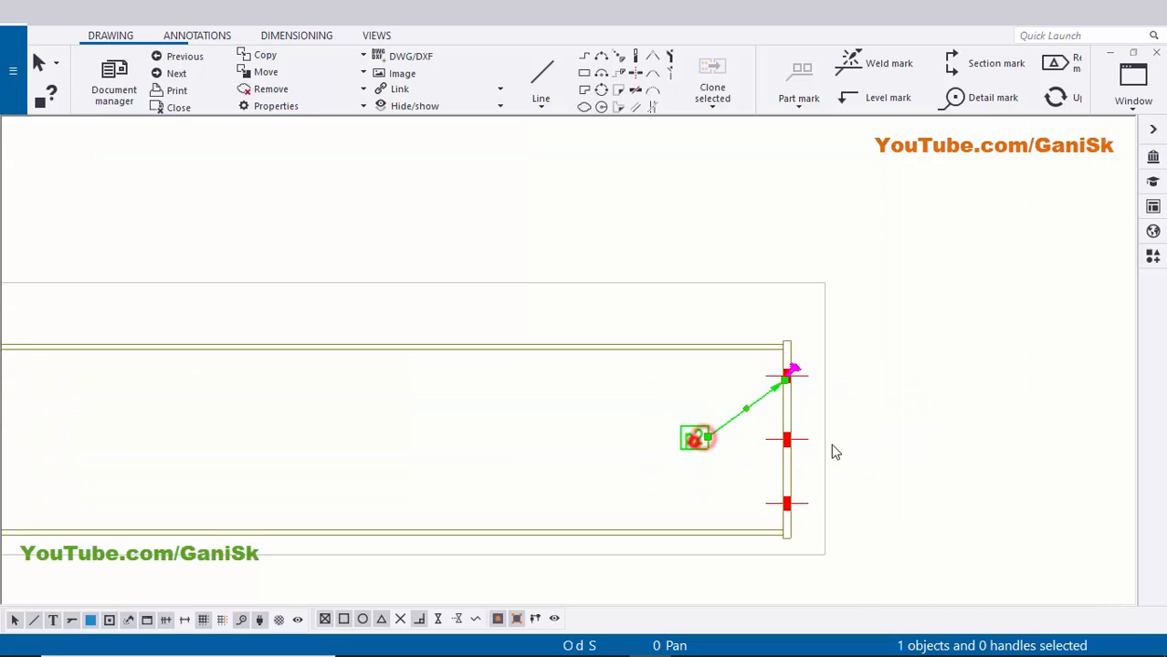
{"action": "mouse_move", "coordinate": [832, 445]}
{"action": "left_mouse_down"}
{"action": "mouse_move", "coordinate": [851, 420]}
{"action": "mouse_move", "coordinate": [849, 468]}
{"action": "mouse_move", "coordinate": [812, 450]}
{"action": "left_mouse_up"}
{"action": "scroll", "coordinate": [845, 420], "scroll_direction": "up", "scroll_amount": 3}
{"action": "left_click", "coordinate": [938, 430]}
{"action": "scroll", "coordinate": [960, 407], "scroll_direction": "down", "scroll_amount": 3}
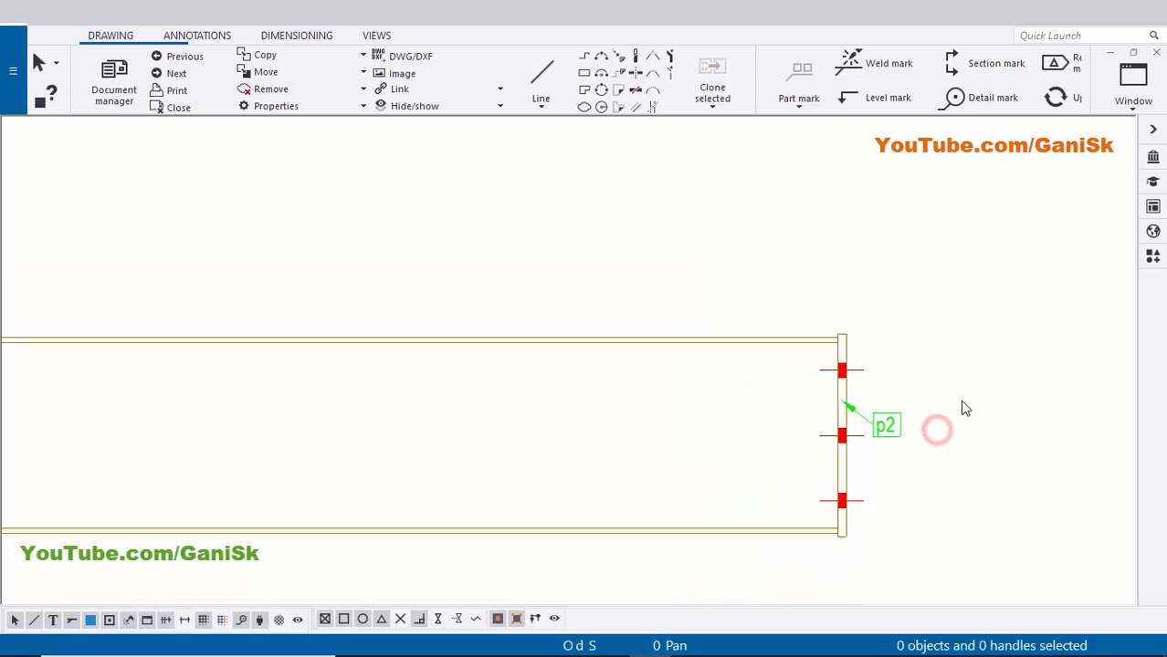
{"action": "scroll", "coordinate": [877, 410], "scroll_direction": "down", "scroll_amount": 7}
- Pan and zoom to centre the whole beam in view
{"action": "mouse_move", "coordinate": [498, 429]}
{"action": "middle_mouse_down"}
{"action": "mouse_move", "coordinate": [813, 416]}
{"action": "mouse_move", "coordinate": [787, 351]}
{"action": "middle_mouse_up"}
{"action": "scroll", "coordinate": [787, 352], "scroll_direction": "down", "scroll_amount": 3}
{"action": "scroll", "coordinate": [343, 327], "scroll_direction": "up", "scroll_amount": 5}
{"action": "scroll", "coordinate": [358, 277], "scroll_direction": "down", "scroll_amount": 1}
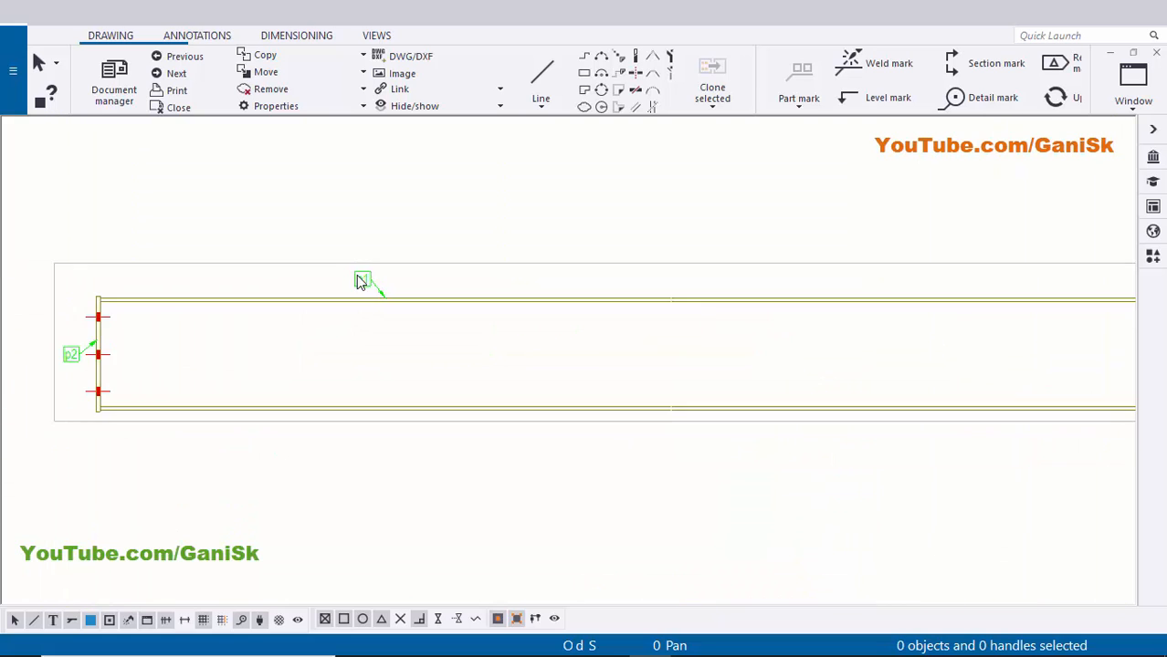
{"action": "scroll", "coordinate": [361, 281], "scroll_direction": "down", "scroll_amount": 4}
{"action": "scroll", "coordinate": [373, 272], "scroll_direction": "up", "scroll_amount": 6}
{"action": "scroll", "coordinate": [232, 348], "scroll_direction": "down", "scroll_amount": 1}
{"action": "middle_click_drag", "start_coordinate": [157, 369], "coordinate": [330, 370]}
{"action": "middle_click_drag", "start_coordinate": [189, 401], "coordinate": [286, 393]}
{"action": "scroll", "coordinate": [293, 392], "scroll_direction": "down", "scroll_amount": 3}
{"action": "middle_click_drag", "start_coordinate": [706, 397], "coordinate": [519, 397]}
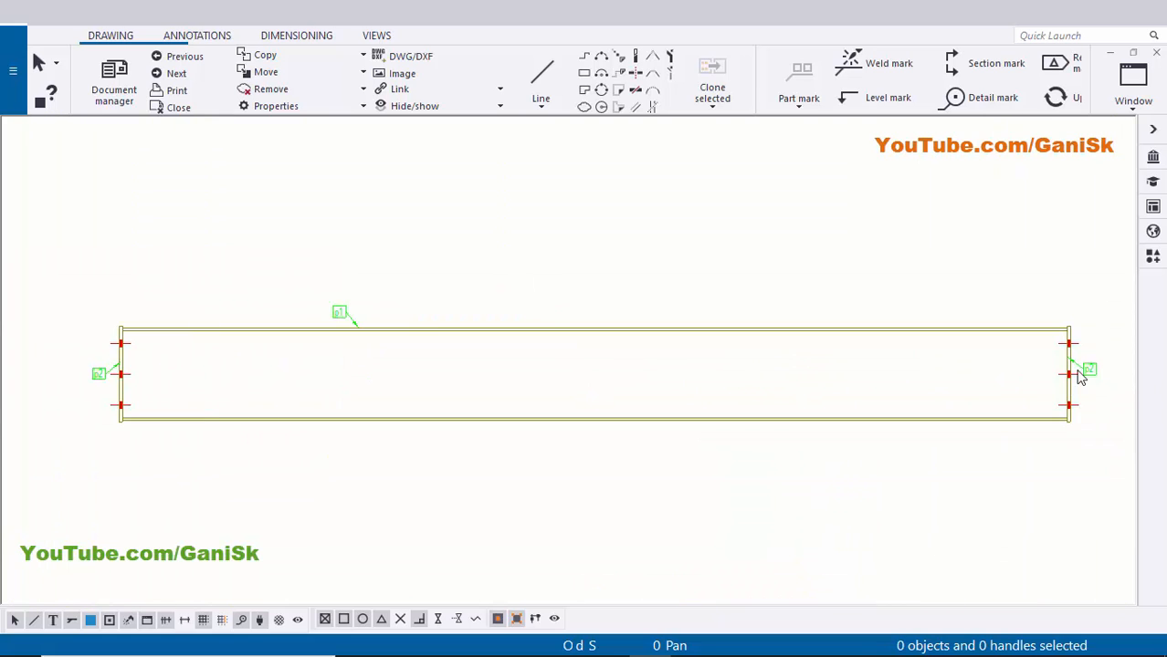
{"action": "scroll", "coordinate": [1077, 371], "scroll_direction": "up", "scroll_amount": 3}
{"action": "scroll", "coordinate": [1078, 370], "scroll_direction": "down", "scroll_amount": 4}
{"action": "middle_click_drag", "start_coordinate": [869, 391], "coordinate": [707, 387]}
{"action": "middle_click_drag", "start_coordinate": [242, 370], "coordinate": [333, 373]}
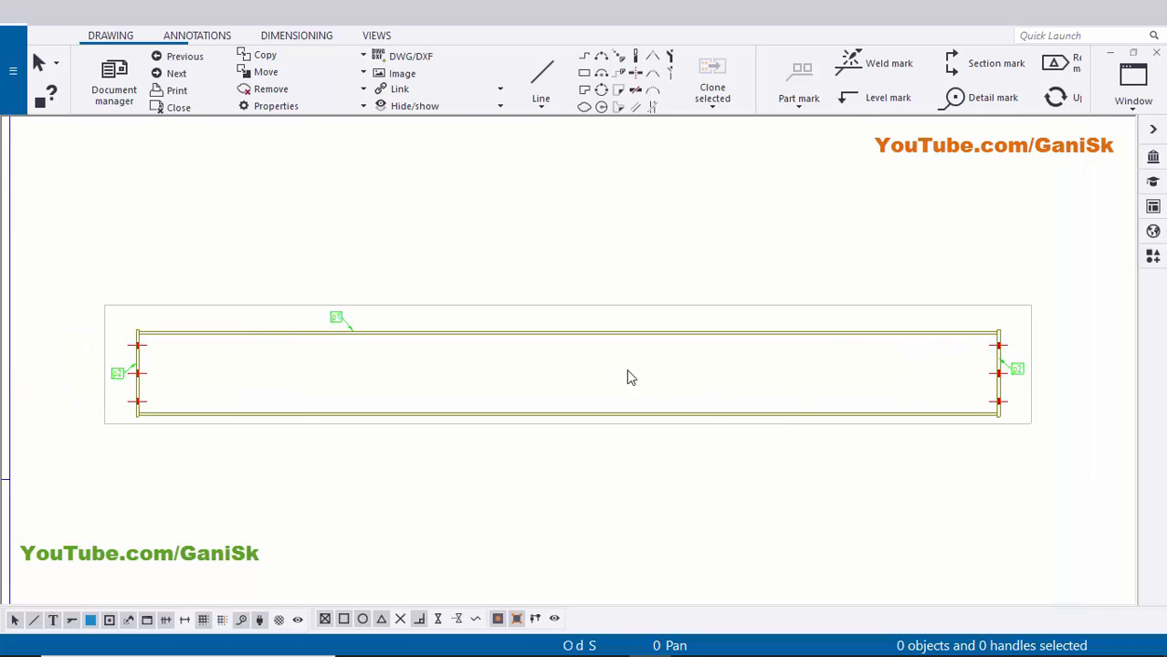
{"action": "scroll", "coordinate": [603, 370], "scroll_direction": "down", "scroll_amount": 2}
{"action": "left_click", "coordinate": [591, 357]}
{"action": "left_click_drag", "start_coordinate": [615, 357], "coordinate": [627, 328]}
{"action": "left_click", "coordinate": [586, 476]}
{"action": "scroll", "coordinate": [458, 396], "scroll_direction": "up", "scroll_amount": 3}
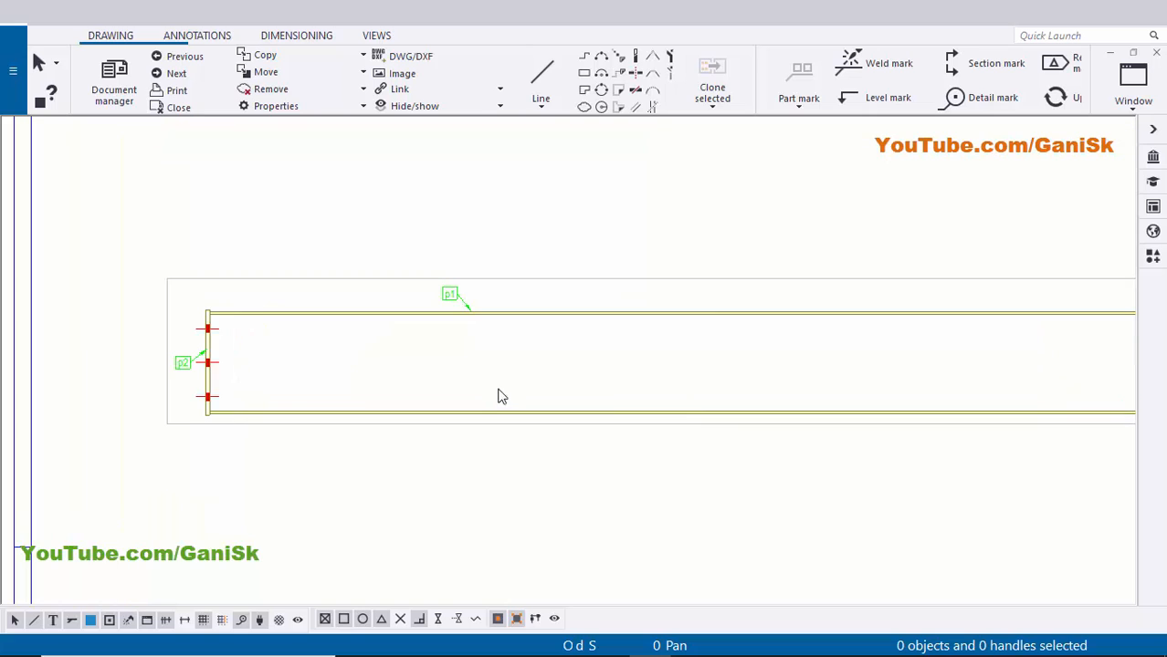
{"action": "scroll", "coordinate": [259, 392], "scroll_direction": "down", "scroll_amount": 2}
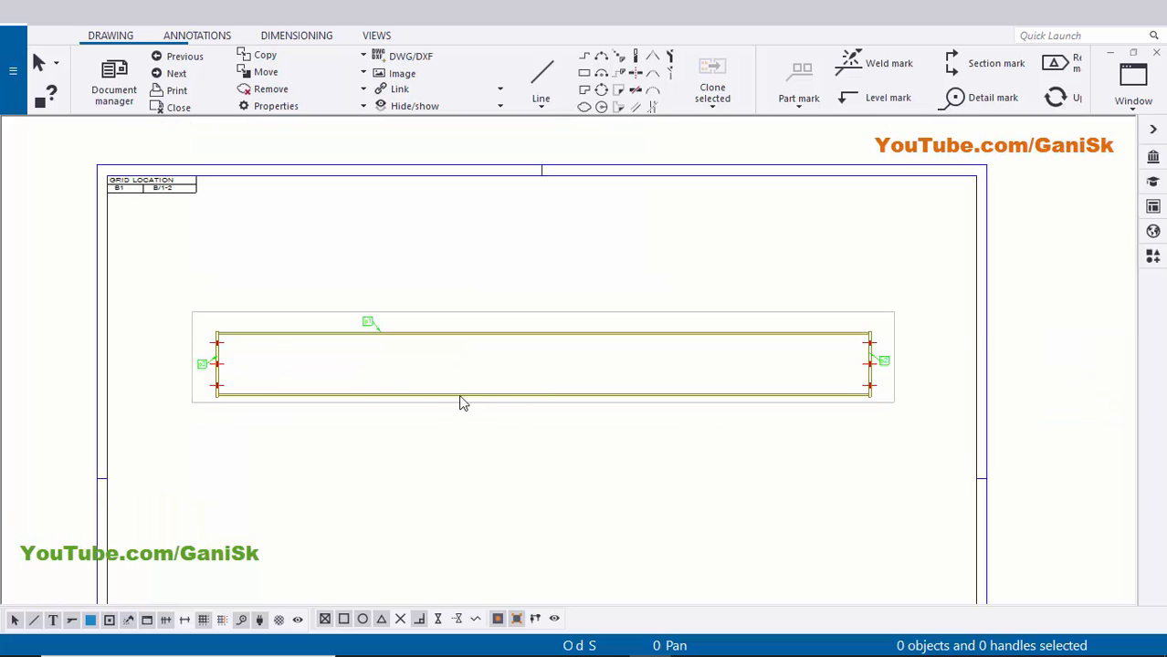
{"action": "scroll", "coordinate": [434, 409], "scroll_direction": "up", "scroll_amount": 1}
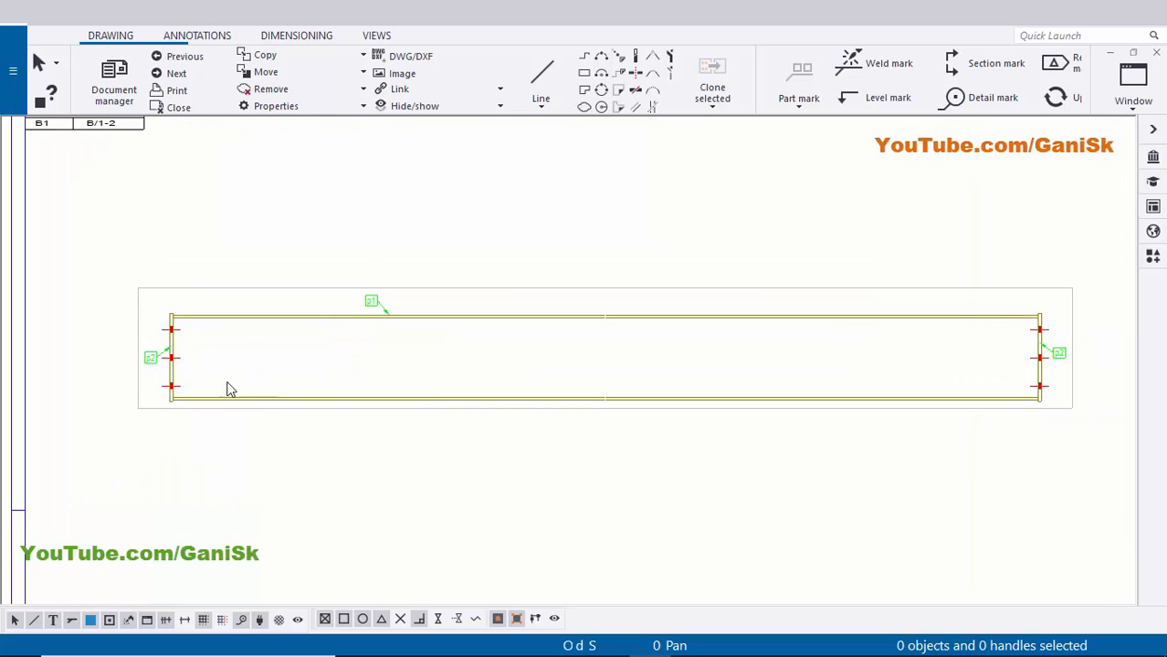
{"action": "scroll", "coordinate": [242, 406], "scroll_direction": "down", "scroll_amount": 1}
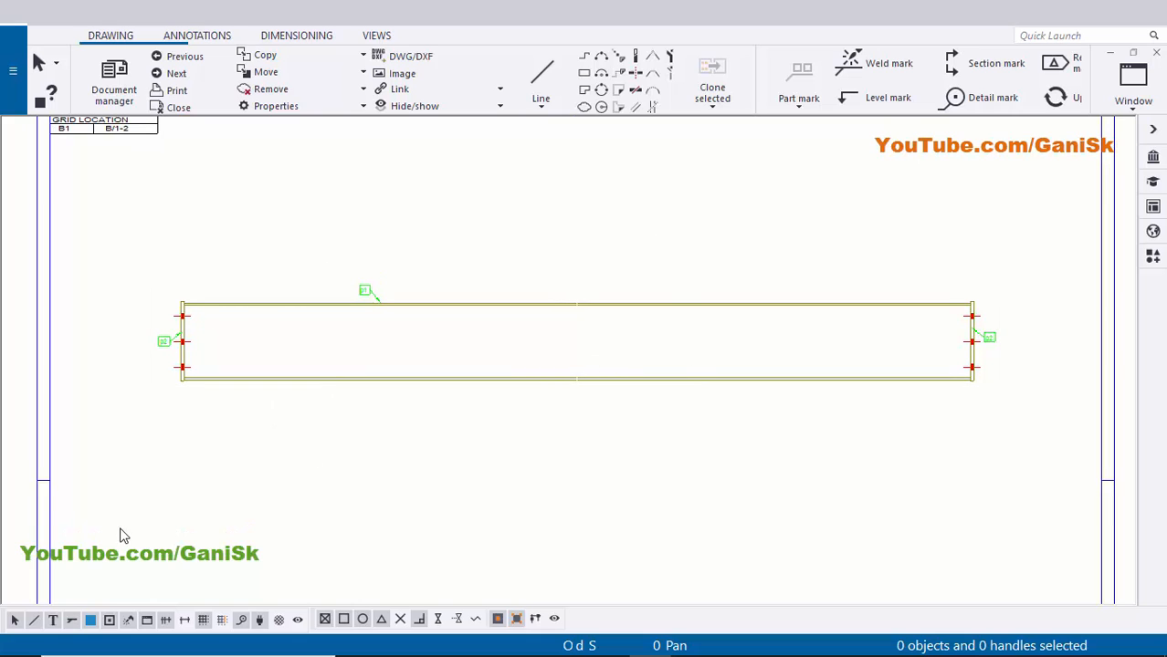
- With part selection enabled, select the whole beam and create single-part views of its parts
{"action": "left_click", "coordinate": [89, 626]}
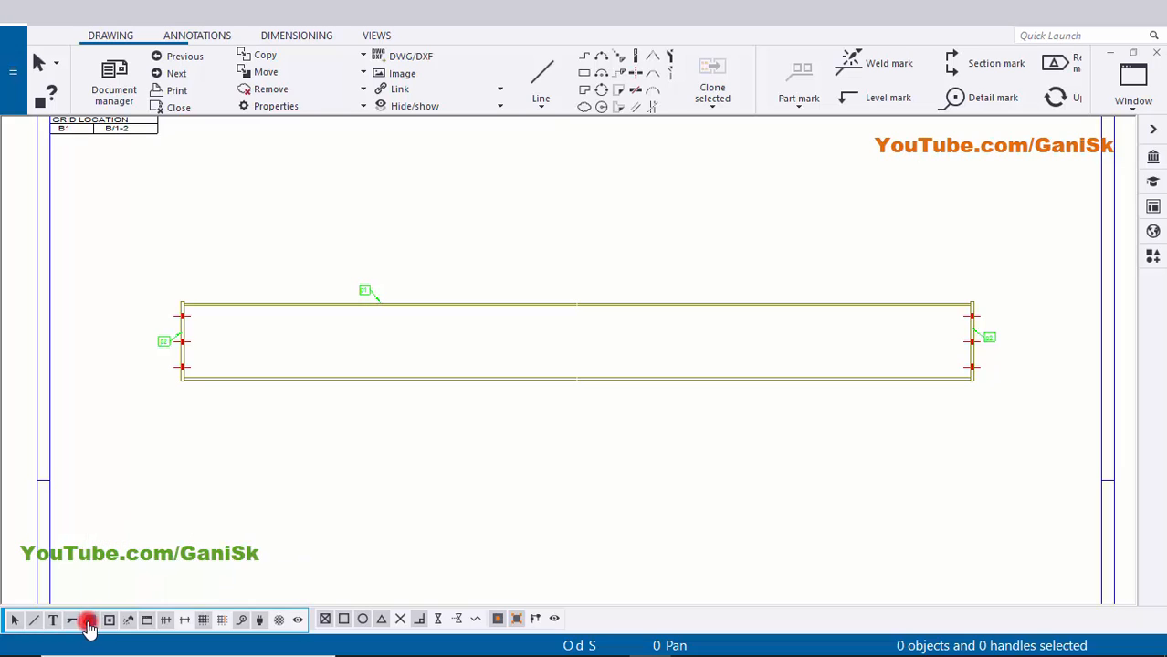
{"action": "scroll", "coordinate": [305, 419], "scroll_direction": "down", "scroll_amount": 2}
{"action": "left_click_drag", "start_coordinate": [186, 292], "coordinate": [839, 500]}
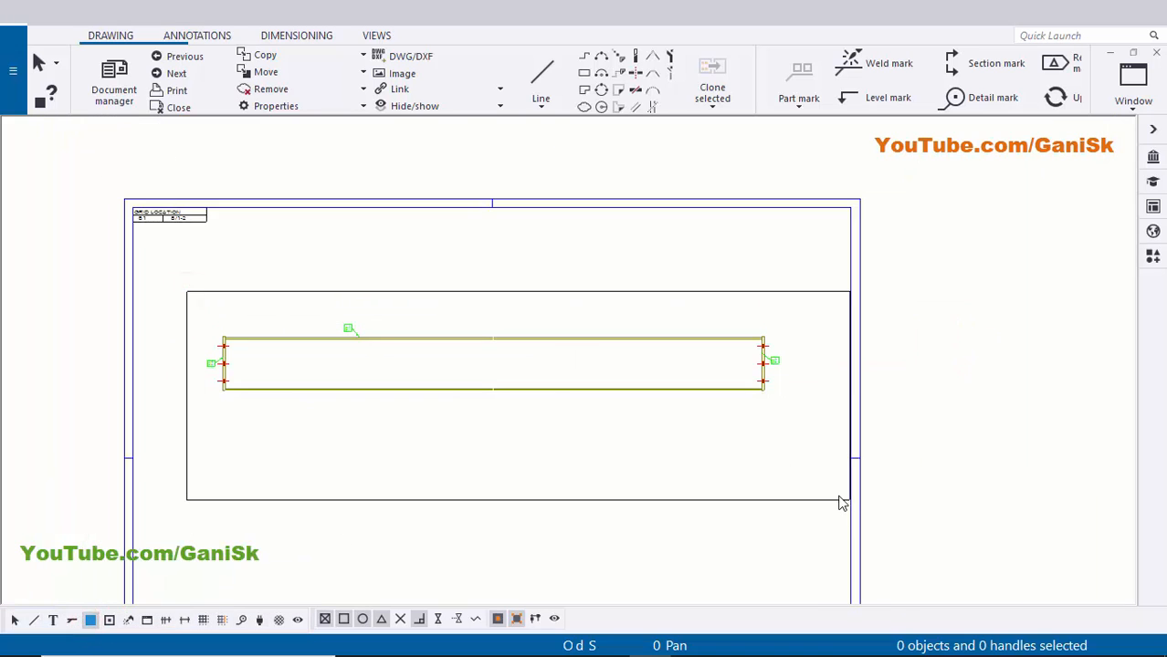
{"action": "right_click", "coordinate": [514, 425]}
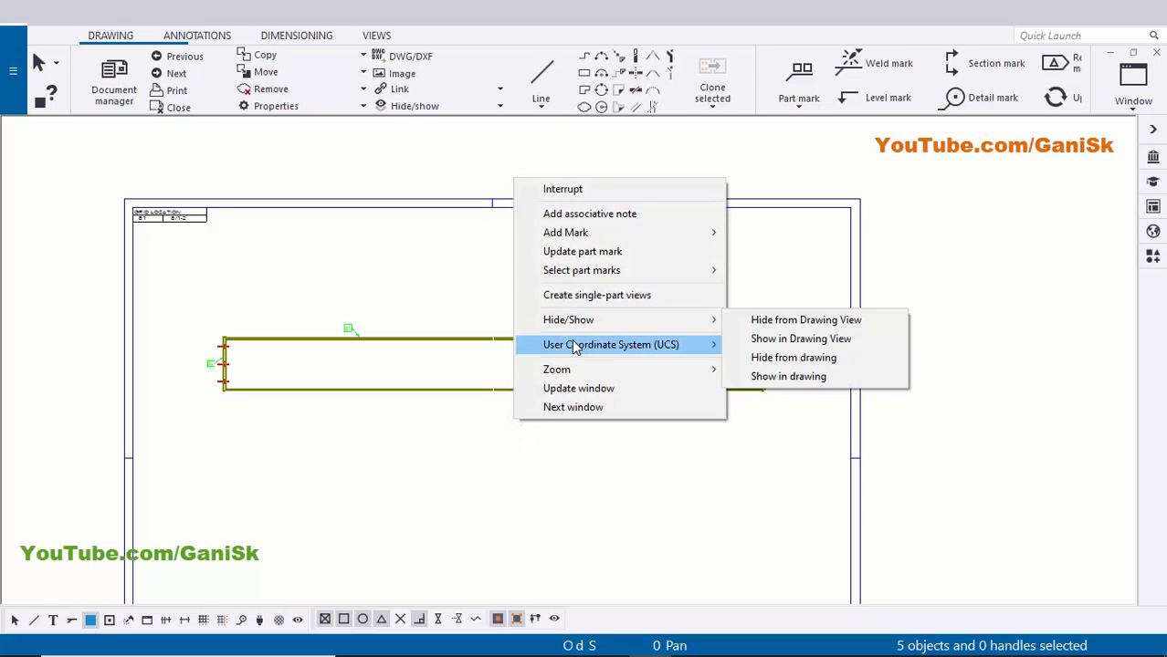
{"action": "left_click", "coordinate": [634, 297]}
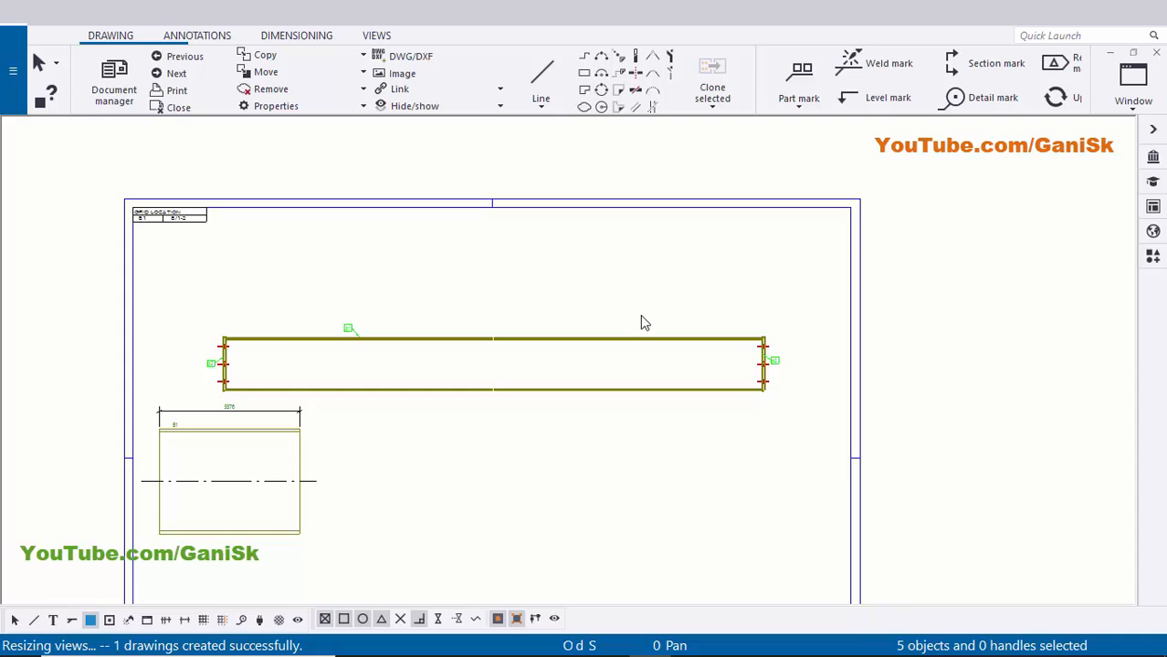
{"action": "scroll", "coordinate": [553, 403], "scroll_direction": "down", "scroll_amount": 4}
{"action": "scroll", "coordinate": [441, 450], "scroll_direction": "up", "scroll_amount": 6}
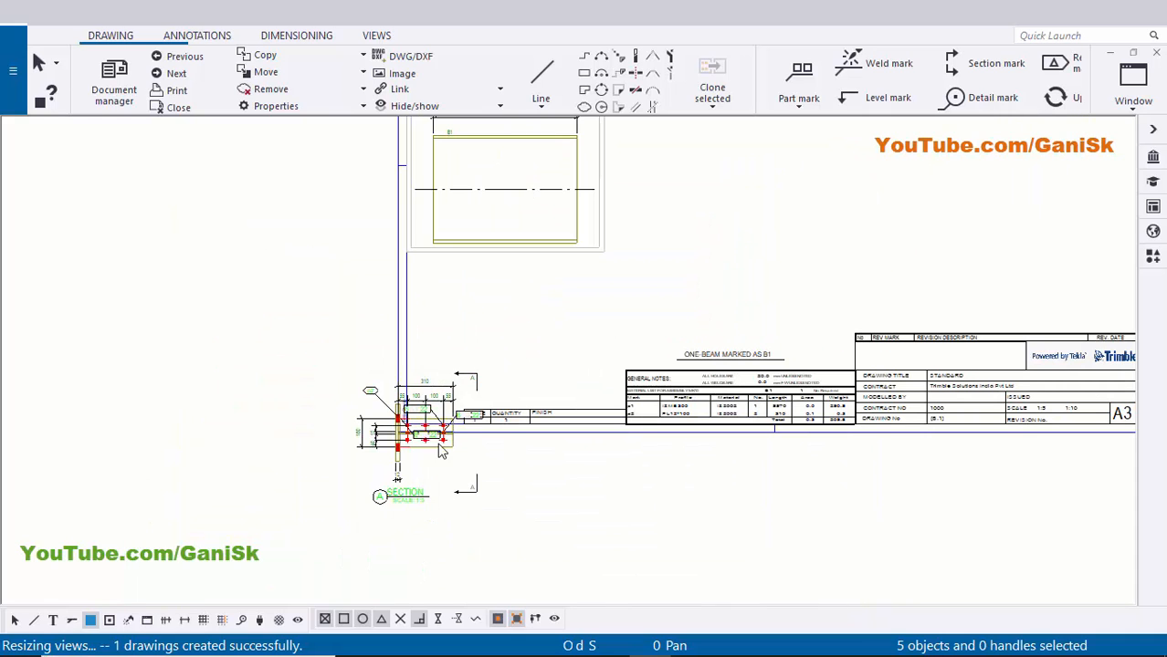
{"action": "scroll", "coordinate": [583, 320], "scroll_direction": "down", "scroll_amount": 3}
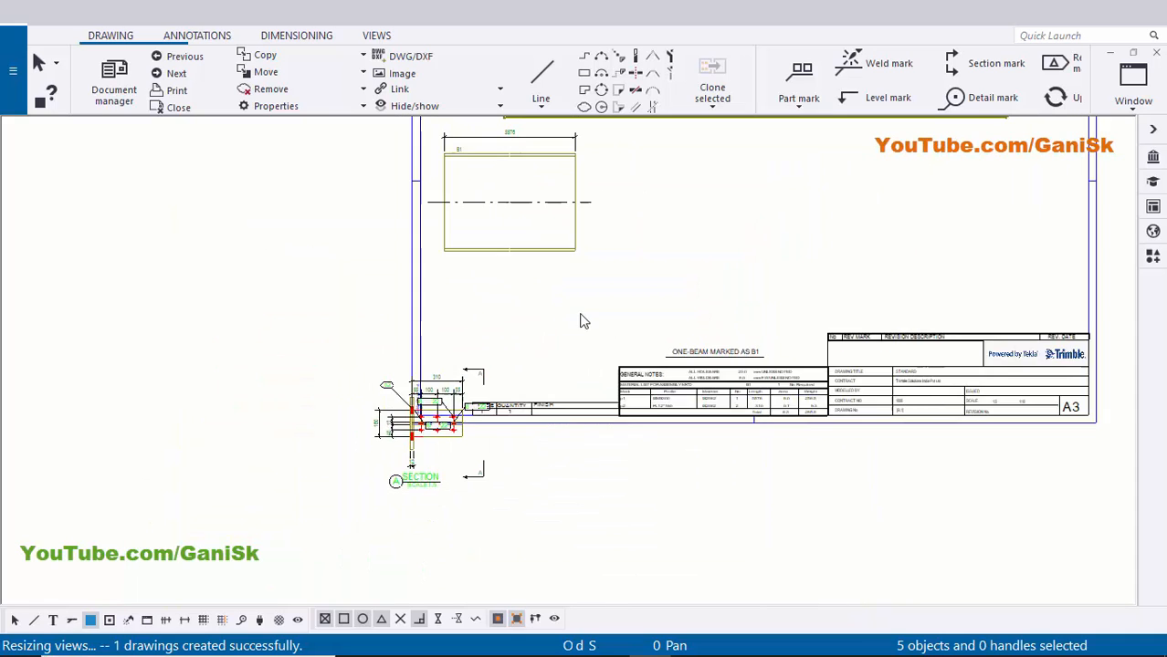
- Make all objects selectable and automatically arrange all drawing views on the sheet
{"action": "left_click", "coordinate": [19, 626]}
{"action": "scroll", "coordinate": [501, 347], "scroll_direction": "down", "scroll_amount": 2}
{"action": "middle_click_drag", "start_coordinate": [495, 374], "coordinate": [438, 455]}
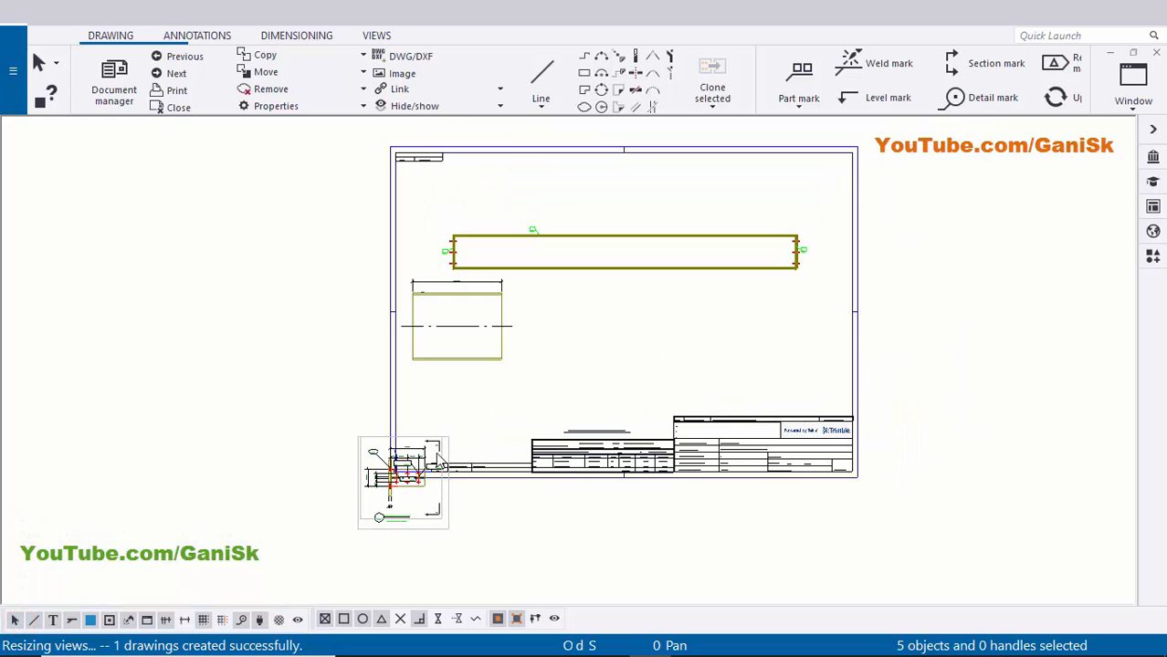
{"action": "scroll", "coordinate": [437, 511], "scroll_direction": "up", "scroll_amount": 4}
{"action": "left_click", "coordinate": [683, 303]}
{"action": "scroll", "coordinate": [686, 302], "scroll_direction": "down", "scroll_amount": 1}
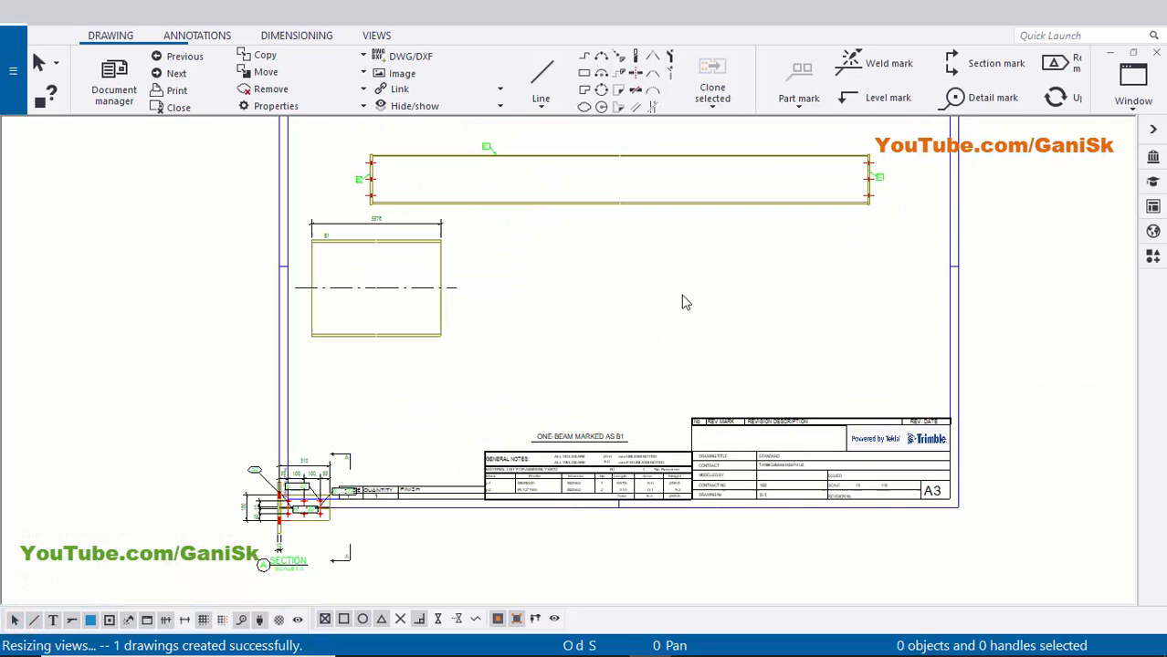
{"action": "right_click", "coordinate": [686, 272]}
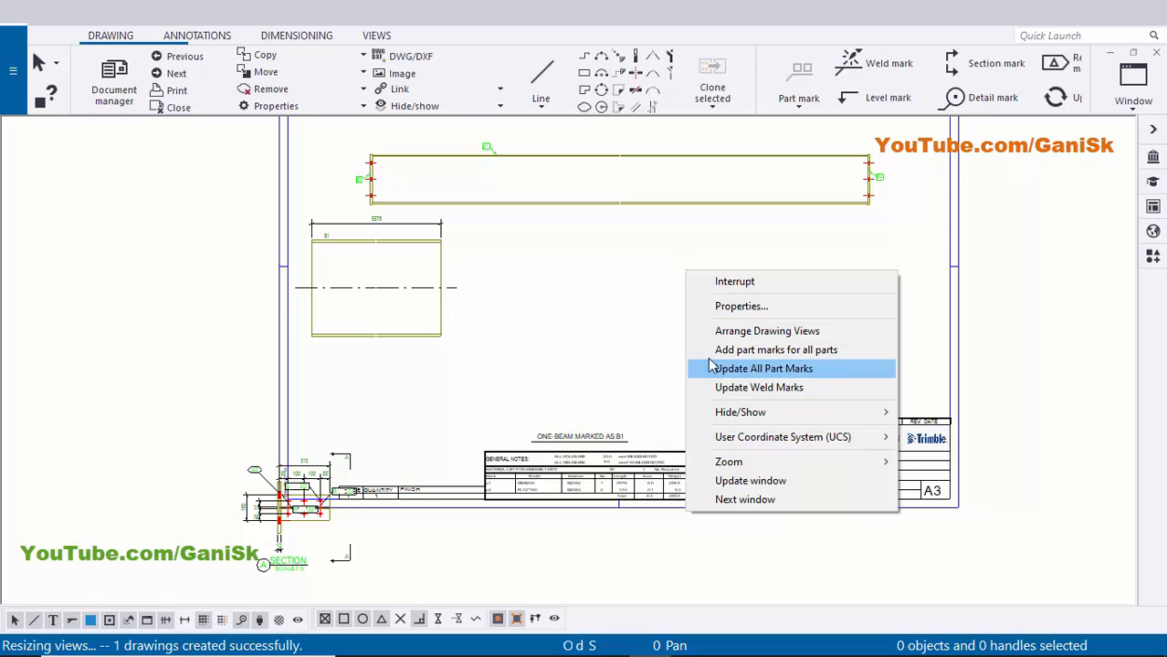
{"action": "left_click", "coordinate": [775, 332]}
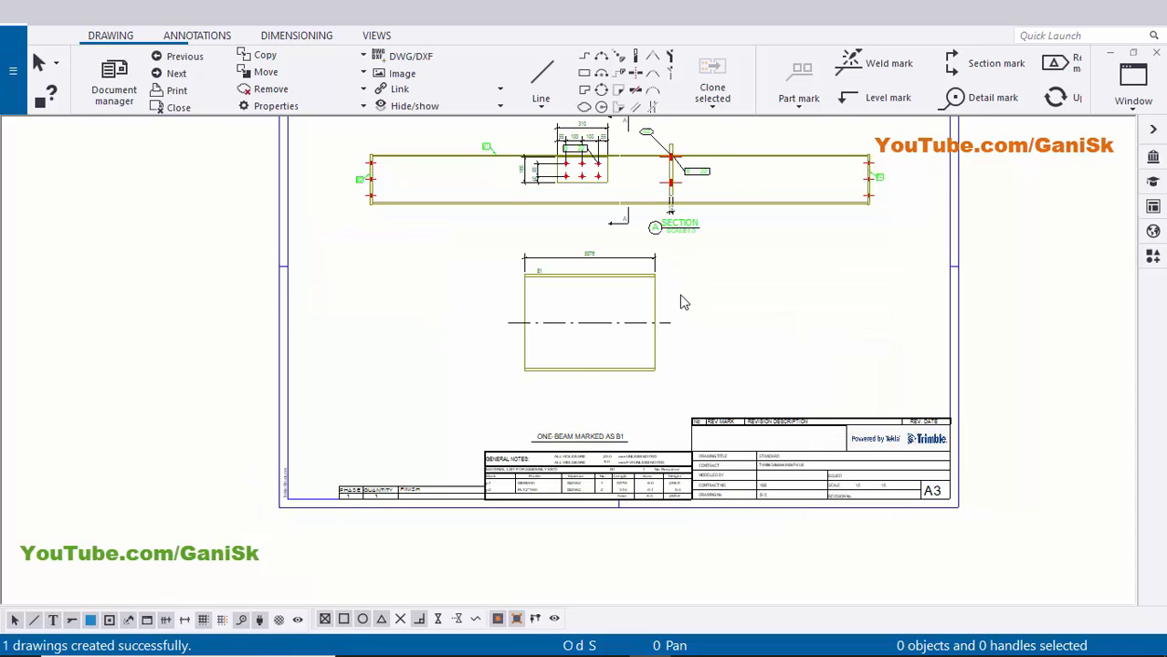
{"action": "scroll", "coordinate": [680, 295], "scroll_direction": "down", "scroll_amount": 3}
{"action": "middle_click_drag", "start_coordinate": [680, 295], "coordinate": [698, 344]}
{"action": "scroll", "coordinate": [516, 288], "scroll_direction": "up", "scroll_amount": 5}
{"action": "middle_click_drag", "start_coordinate": [516, 289], "coordinate": [418, 363]}
- Move the beam's front view lower on the sheet
{"action": "left_click", "coordinate": [347, 360]}
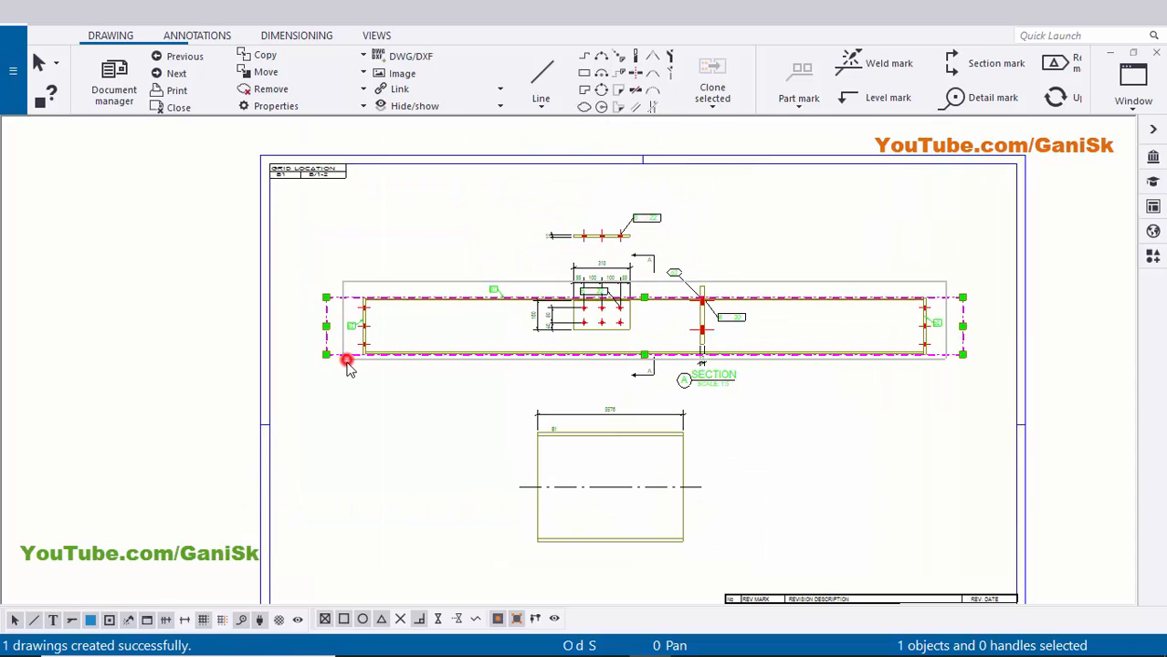
{"action": "left_click_drag", "start_coordinate": [345, 368], "coordinate": [320, 560]}
{"action": "mouse_move", "coordinate": [382, 403]}
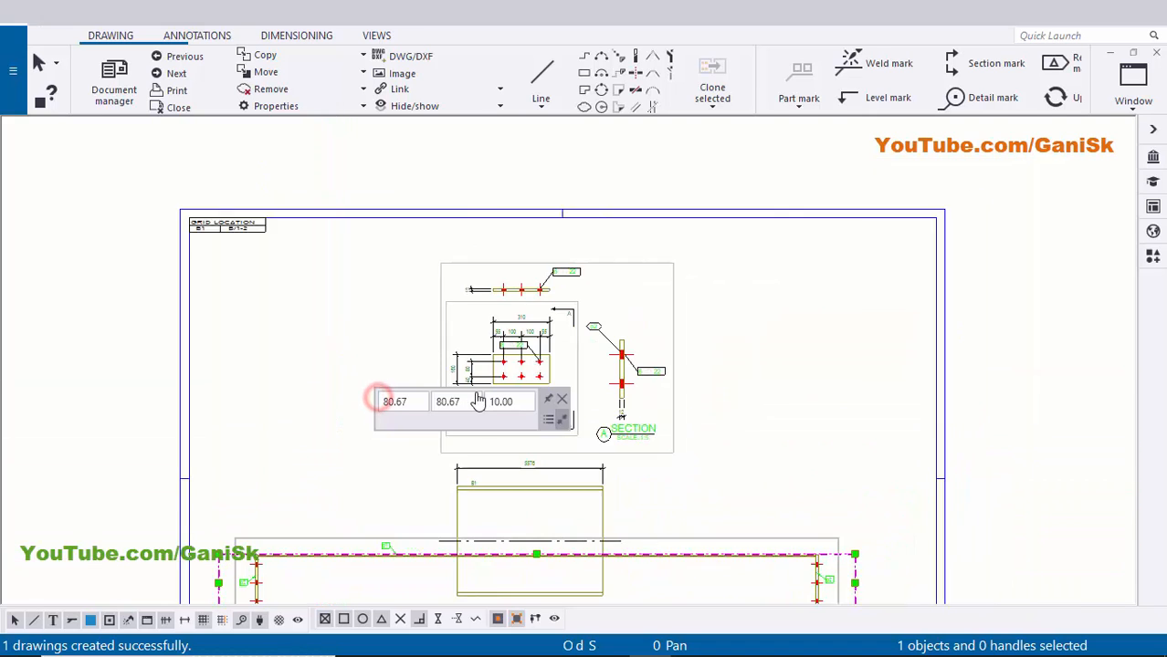
{"action": "scroll", "coordinate": [382, 403], "scroll_direction": "up", "scroll_amount": 3}
{"action": "scroll", "coordinate": [594, 276], "scroll_direction": "up", "scroll_amount": 3}
- Delete the plate's extra top view and the section view
{"action": "left_click_drag", "start_coordinate": [817, 274], "coordinate": [721, 274]}
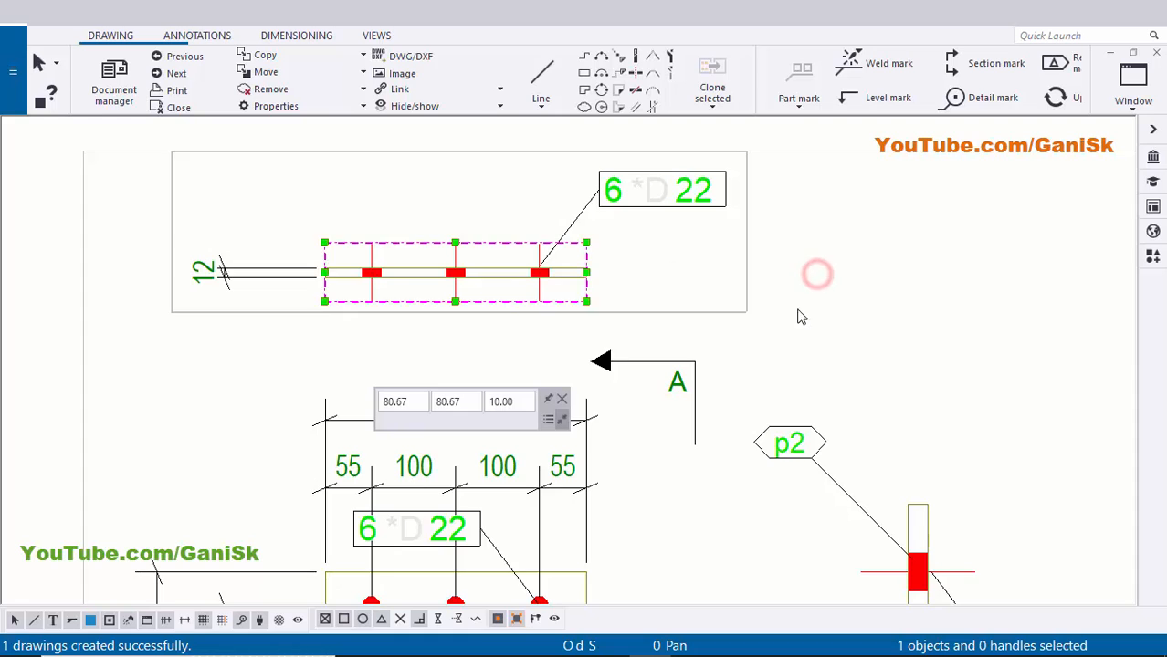
{"action": "scroll", "coordinate": [807, 321], "scroll_direction": "down", "scroll_amount": 1}
{"action": "middle_click_drag", "start_coordinate": [812, 324], "coordinate": [732, 265]}
{"action": "key", "text": "Delete"}
{"action": "middle_click_drag", "start_coordinate": [818, 372], "coordinate": [733, 193]}
{"action": "scroll", "coordinate": [690, 265], "scroll_direction": "down", "scroll_amount": 1}
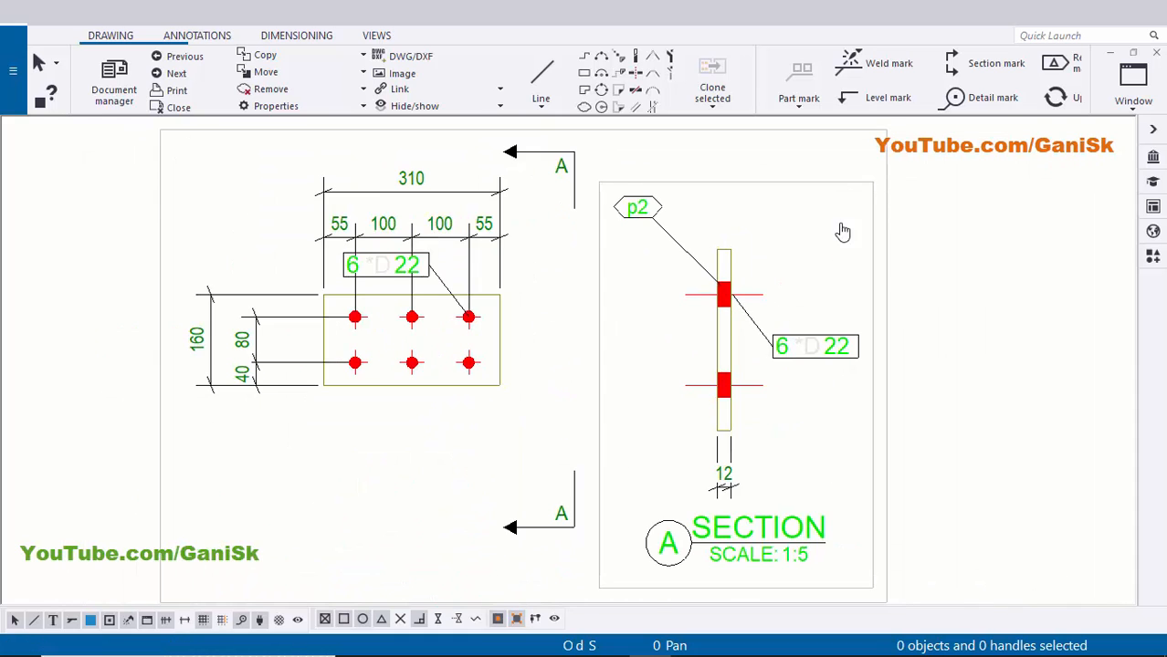
{"action": "middle_click_drag", "start_coordinate": [842, 232], "coordinate": [808, 294]}
{"action": "left_click_drag", "start_coordinate": [810, 253], "coordinate": [792, 220]}
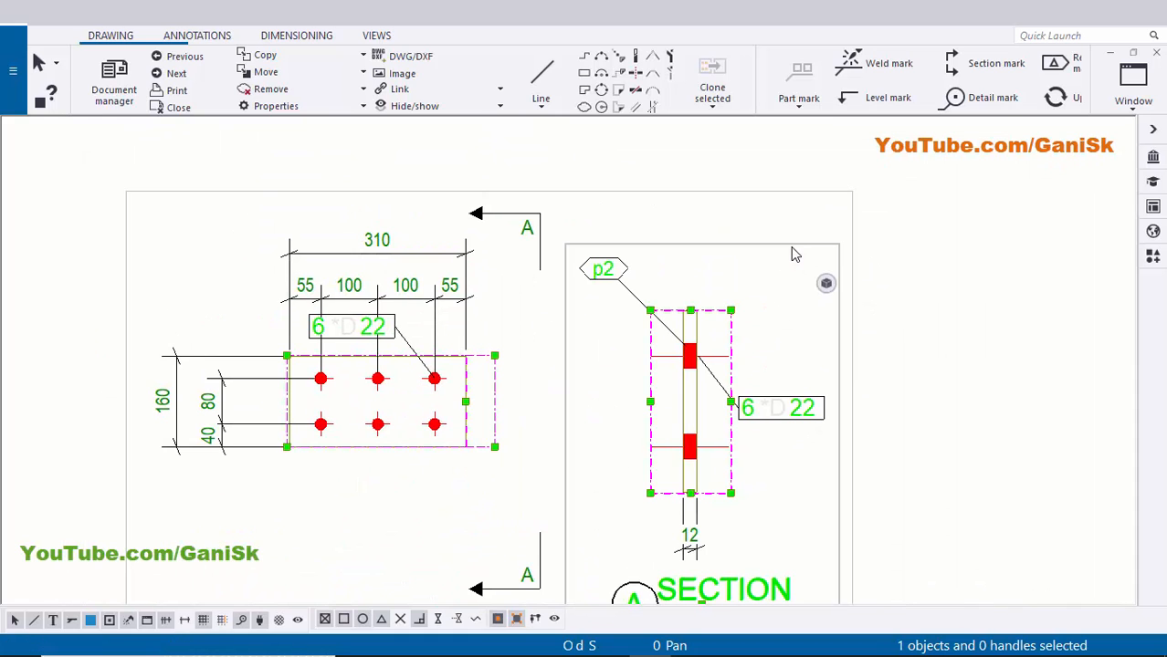
{"action": "key", "text": "Delete"}
{"action": "scroll", "coordinate": [593, 323], "scroll_direction": "down", "scroll_amount": 2}
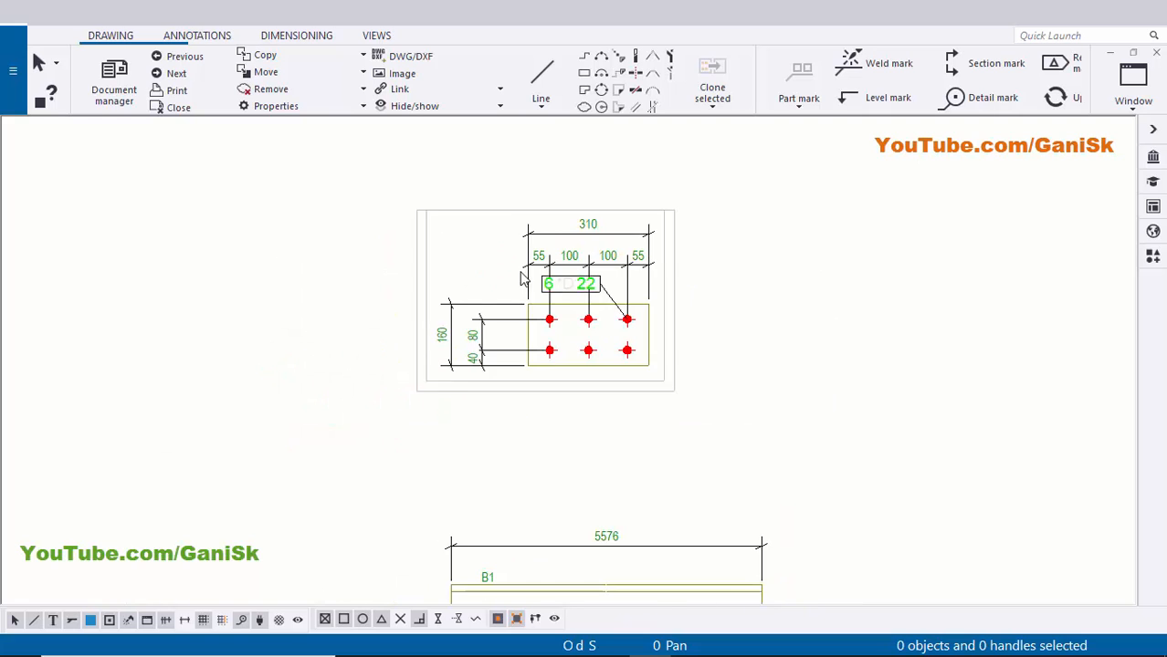
{"action": "scroll", "coordinate": [617, 295], "scroll_direction": "up", "scroll_amount": 3}
- Move the 6 *D 22 bolt mark to the right of the plate
{"action": "left_click", "coordinate": [605, 298]}
{"action": "left_click_drag", "start_coordinate": [605, 298], "coordinate": [912, 418]}
{"action": "left_click", "coordinate": [948, 348]}
- Move the 80/40 dimension closer to the plate
{"action": "scroll", "coordinate": [909, 327], "scroll_direction": "down", "scroll_amount": 4}
{"action": "middle_click_drag", "start_coordinate": [788, 348], "coordinate": [866, 315]}
{"action": "scroll", "coordinate": [683, 381], "scroll_direction": "up", "scroll_amount": 3}
{"action": "scroll", "coordinate": [671, 378], "scroll_direction": "up", "scroll_amount": 2}
{"action": "left_click", "coordinate": [518, 367]}
{"action": "left_click_drag", "start_coordinate": [504, 363], "coordinate": [597, 358]}
- Drag the 160, 55/100/100/55 and 310 dimensions closer to the plate
{"action": "left_click", "coordinate": [507, 331]}
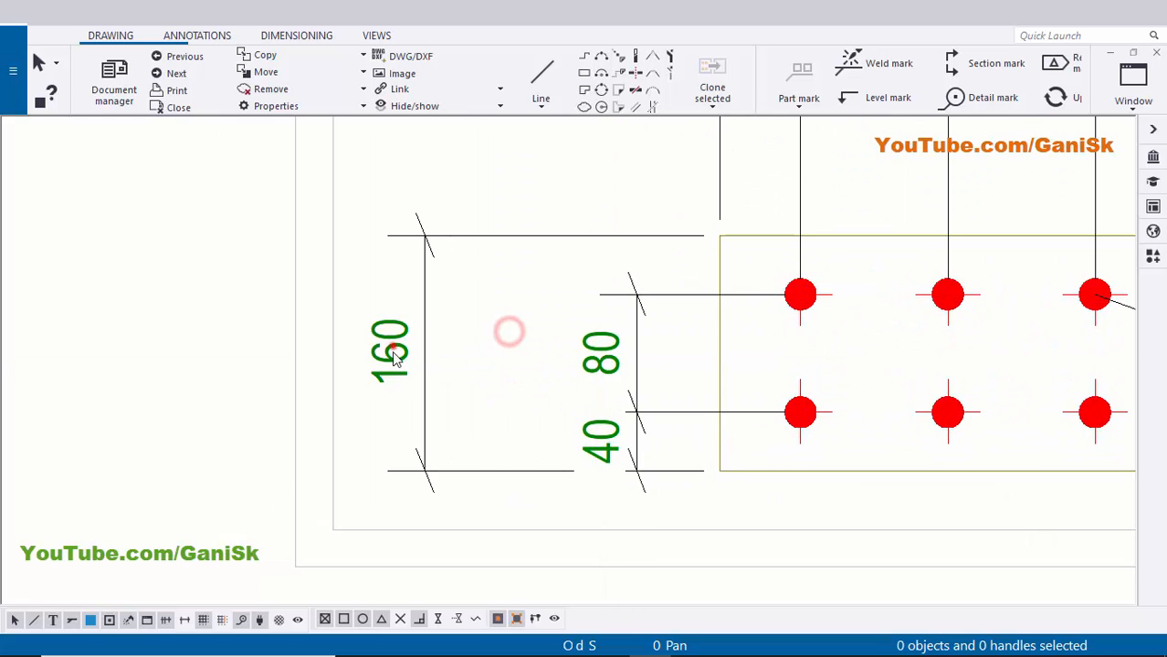
{"action": "left_click", "coordinate": [388, 352]}
{"action": "left_click_drag", "start_coordinate": [385, 355], "coordinate": [476, 367]}
{"action": "scroll", "coordinate": [476, 368], "scroll_direction": "down", "scroll_amount": 2}
{"action": "scroll", "coordinate": [825, 321], "scroll_direction": "down", "scroll_amount": 1}
{"action": "middle_click_drag", "start_coordinate": [825, 322], "coordinate": [680, 369]}
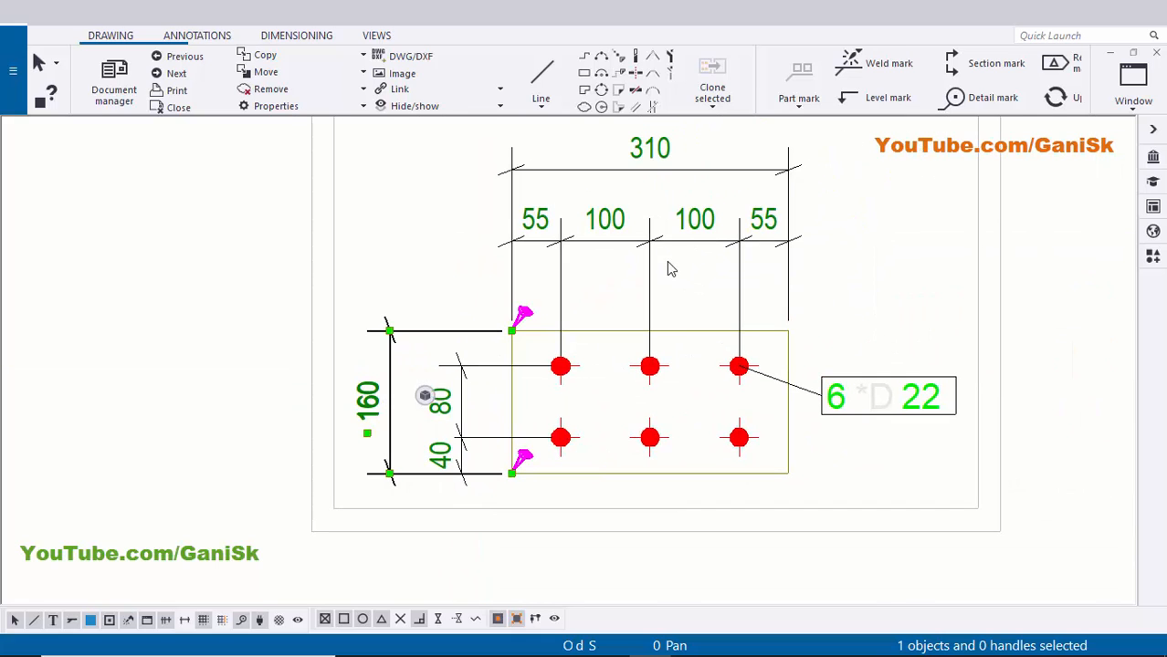
{"action": "left_click", "coordinate": [684, 239]}
{"action": "left_click_drag", "start_coordinate": [696, 217], "coordinate": [690, 265]}
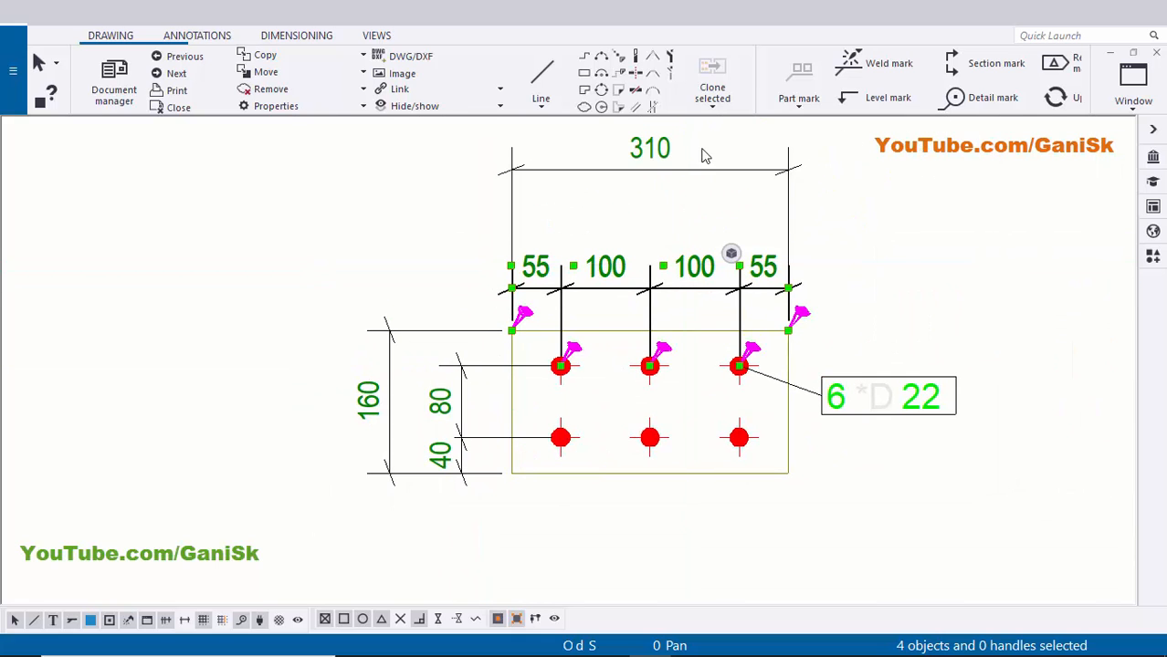
{"action": "left_click", "coordinate": [699, 172]}
{"action": "left_click_drag", "start_coordinate": [732, 169], "coordinate": [730, 222]}
{"action": "left_click", "coordinate": [882, 224]}
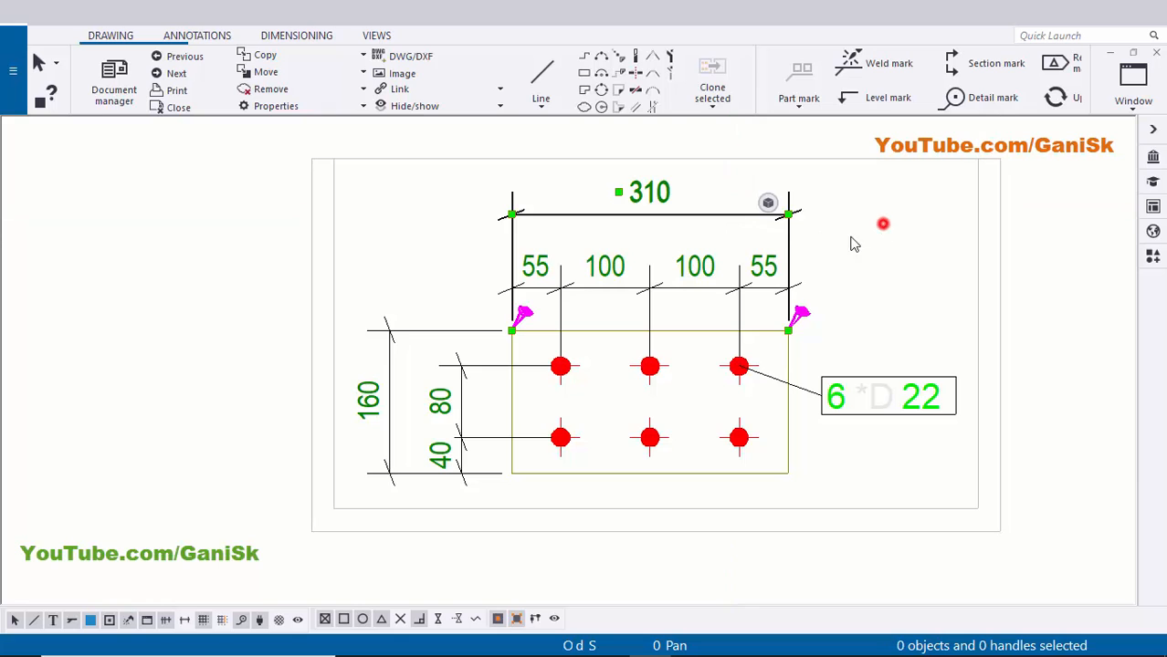
- Delete the 80/40 bolt dimension from the plate view
{"action": "scroll", "coordinate": [849, 260], "scroll_direction": "down", "scroll_amount": 2}
{"action": "middle_click_drag", "start_coordinate": [799, 347], "coordinate": [779, 273]}
{"action": "scroll", "coordinate": [717, 278], "scroll_direction": "up", "scroll_amount": 2}
{"action": "mouse_move", "coordinate": [535, 270]}
{"action": "middle_mouse_down"}
{"action": "mouse_move", "coordinate": [577, 334]}
{"action": "mouse_move", "coordinate": [653, 356]}
{"action": "middle_mouse_up"}
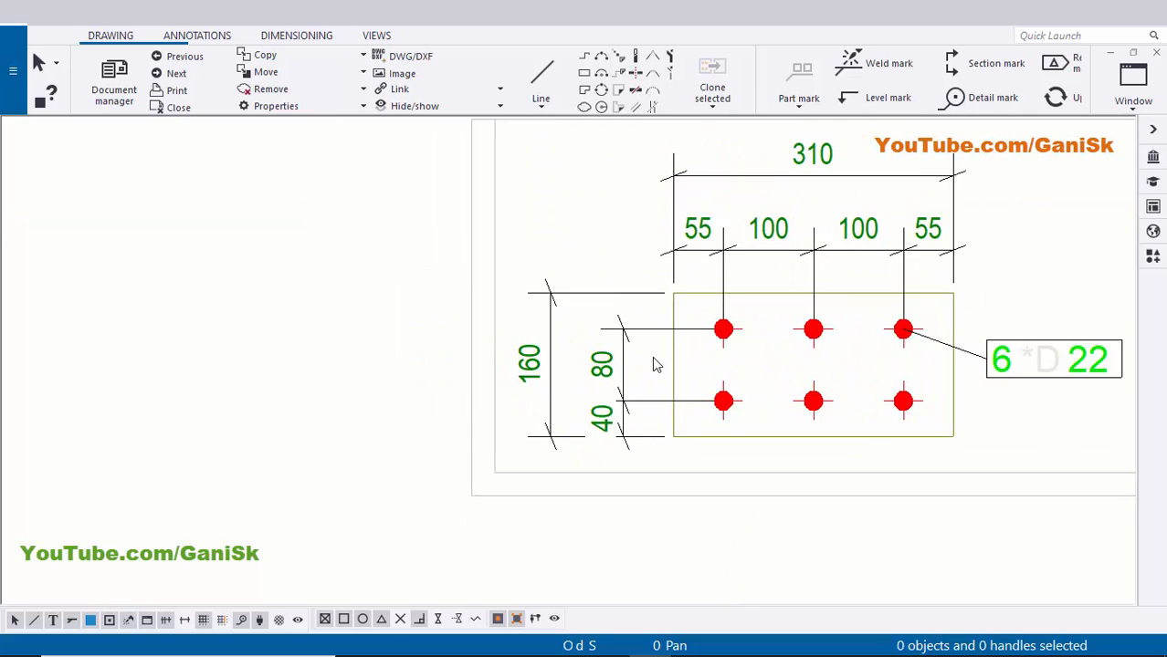
{"action": "scroll", "coordinate": [653, 356], "scroll_direction": "up", "scroll_amount": 3}
{"action": "scroll", "coordinate": [653, 356], "scroll_direction": "down", "scroll_amount": 2}
{"action": "scroll", "coordinate": [705, 346], "scroll_direction": "up", "scroll_amount": 3}
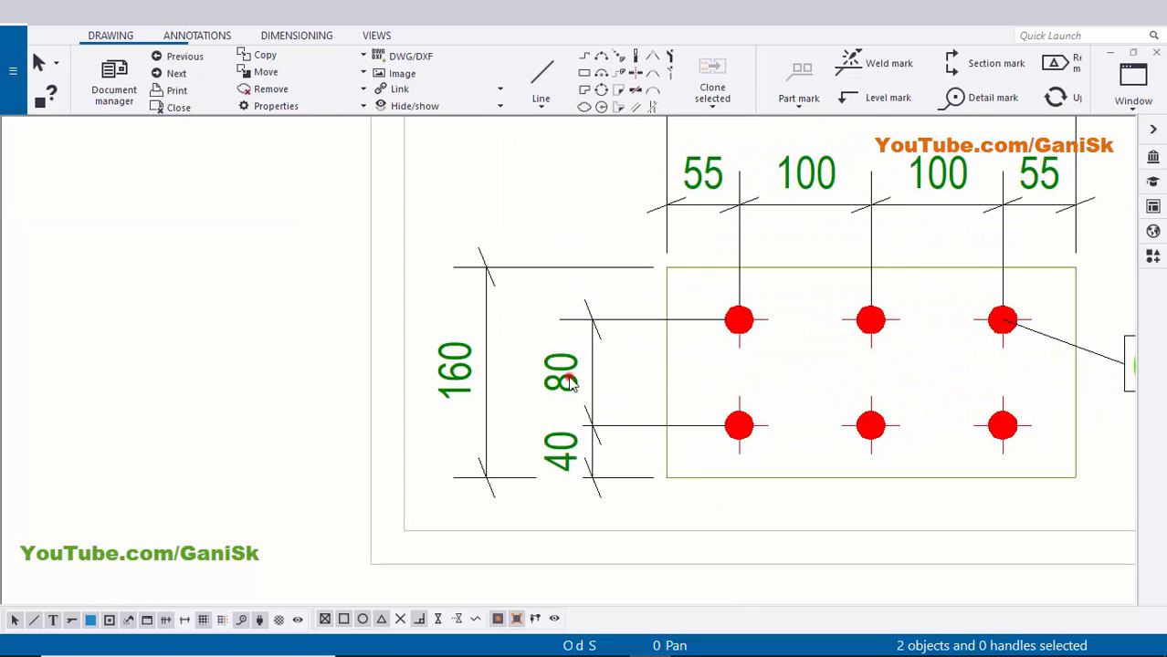
{"action": "key", "text": "Delete"}
{"action": "middle_click_drag", "start_coordinate": [703, 425], "coordinate": [644, 373]}
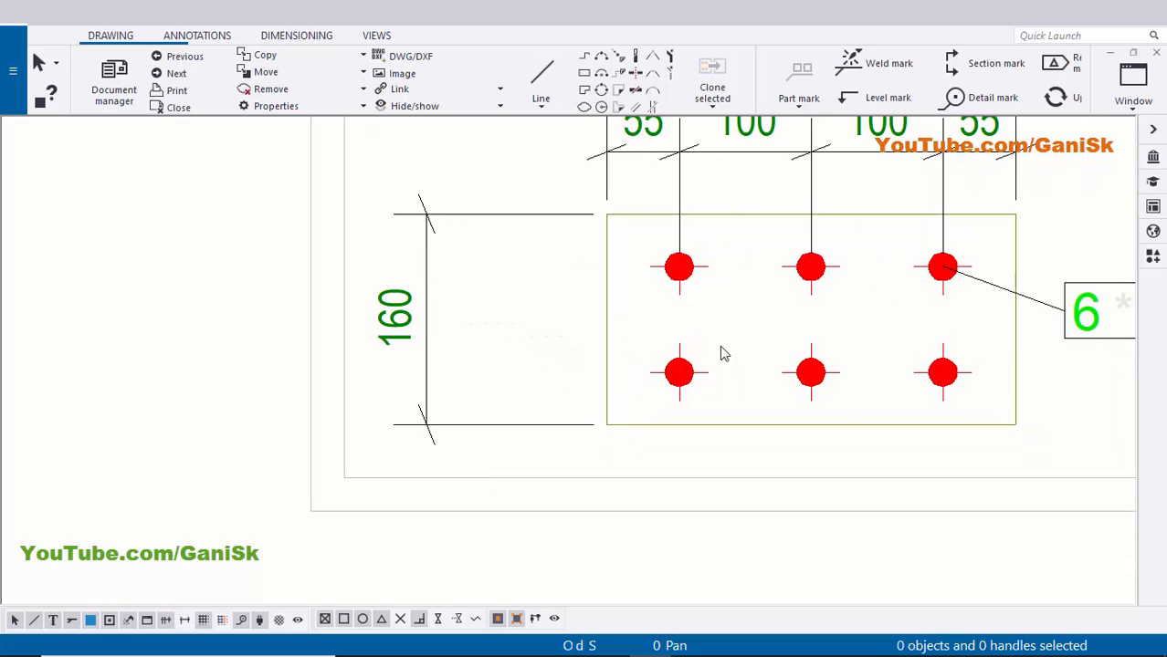
{"action": "middle_click_drag", "start_coordinate": [641, 327], "coordinate": [637, 373]}
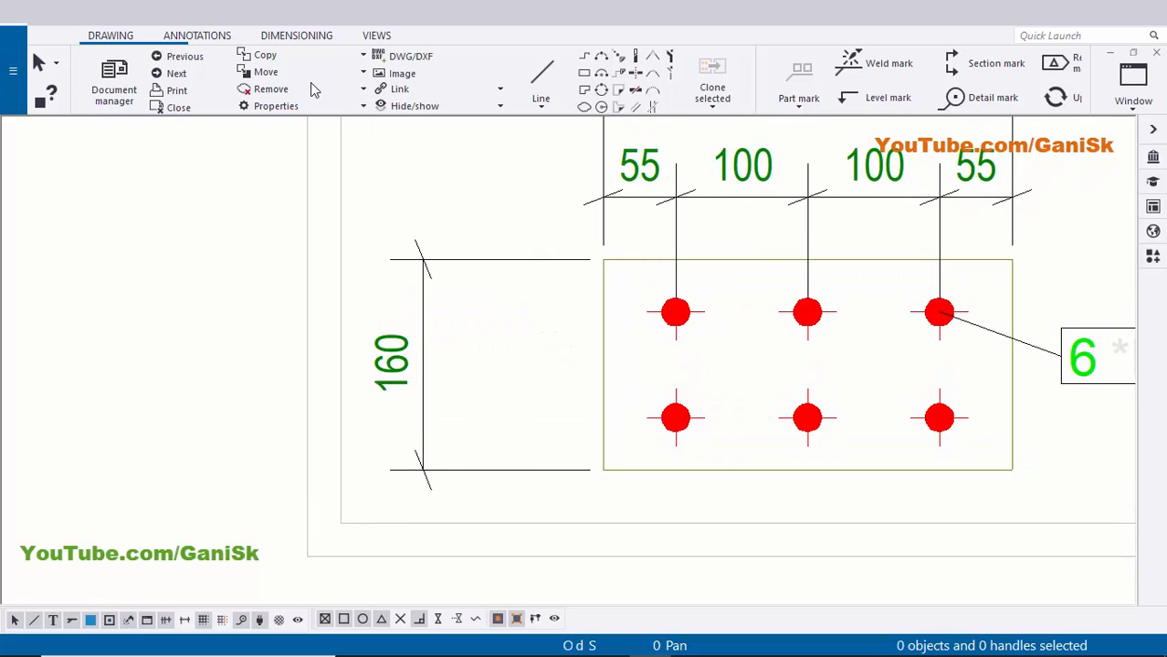
- Add a vertical dimension through the plate corners and both bolt rows, placed beside the plate
{"action": "left_click", "coordinate": [296, 38]}
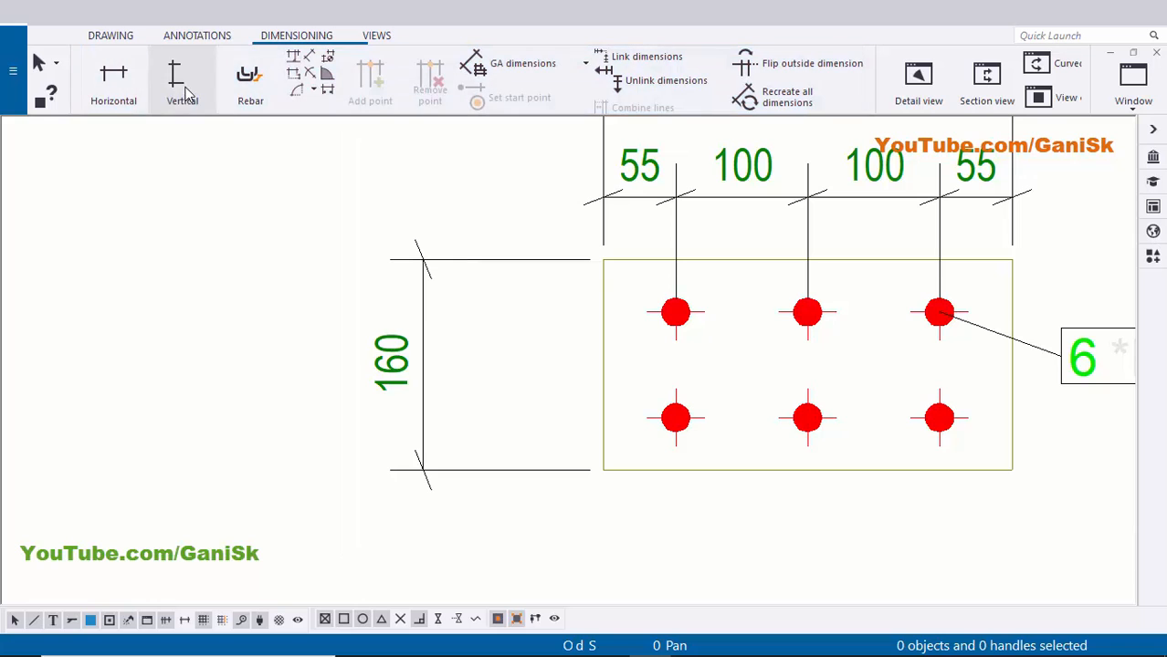
{"action": "left_click", "coordinate": [181, 82]}
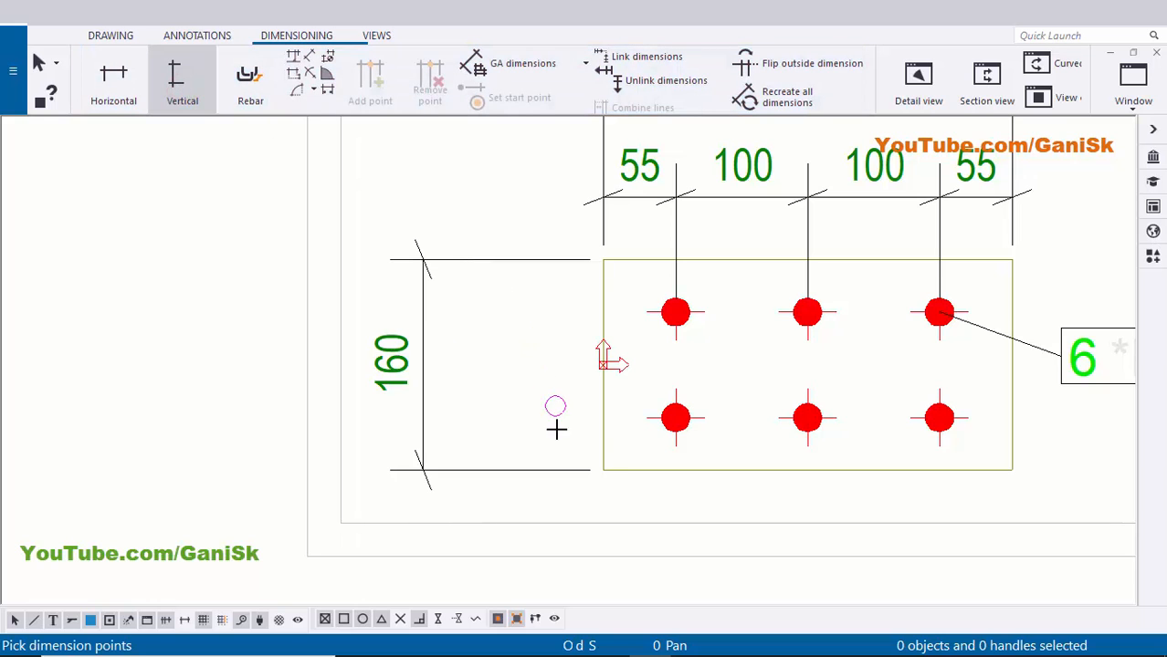
{"action": "left_click", "coordinate": [601, 468]}
{"action": "left_click", "coordinate": [676, 418]}
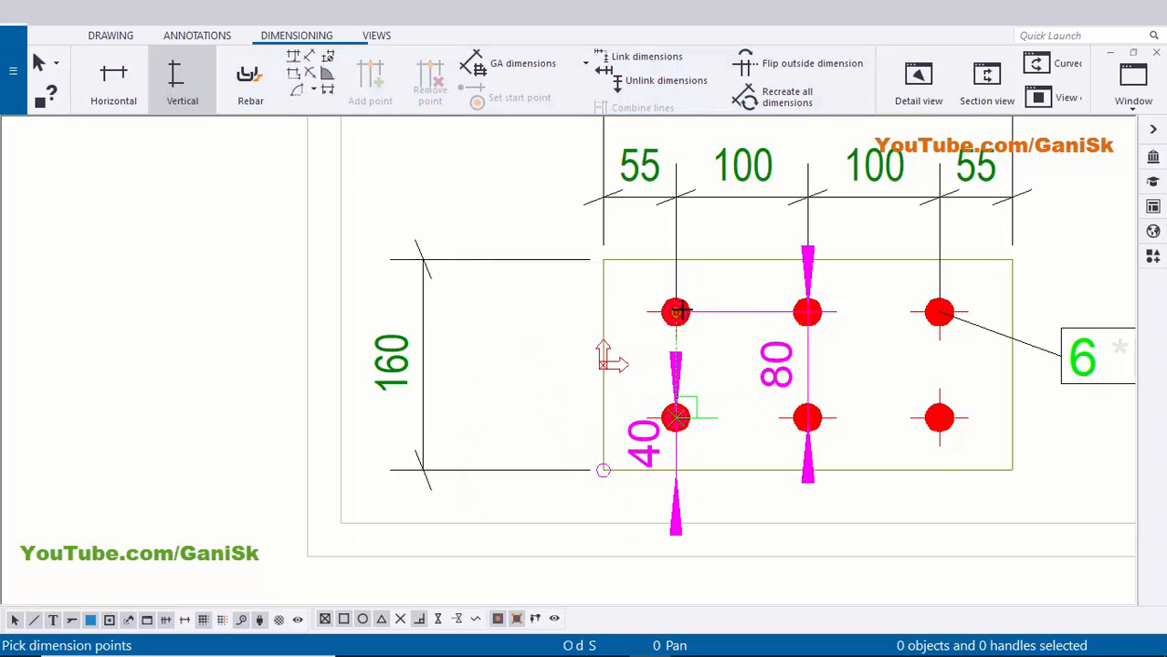
{"action": "left_click", "coordinate": [675, 312]}
{"action": "left_click", "coordinate": [603, 259]}
{"action": "middle_click", "coordinate": [602, 258]}
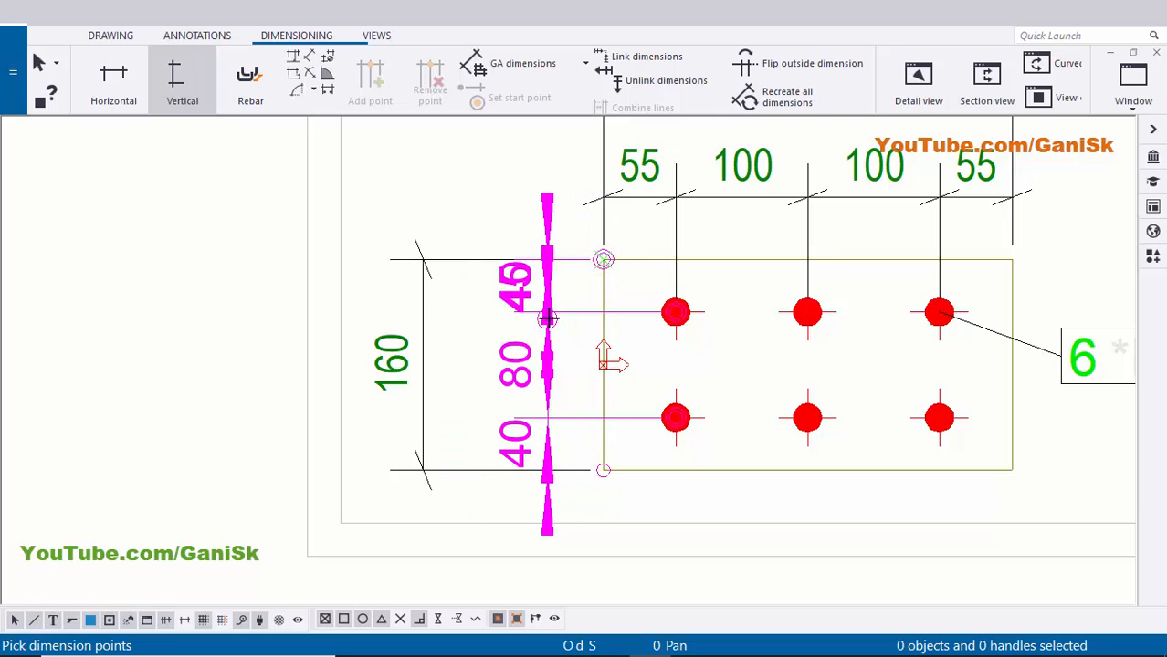
{"action": "left_click", "coordinate": [546, 318]}
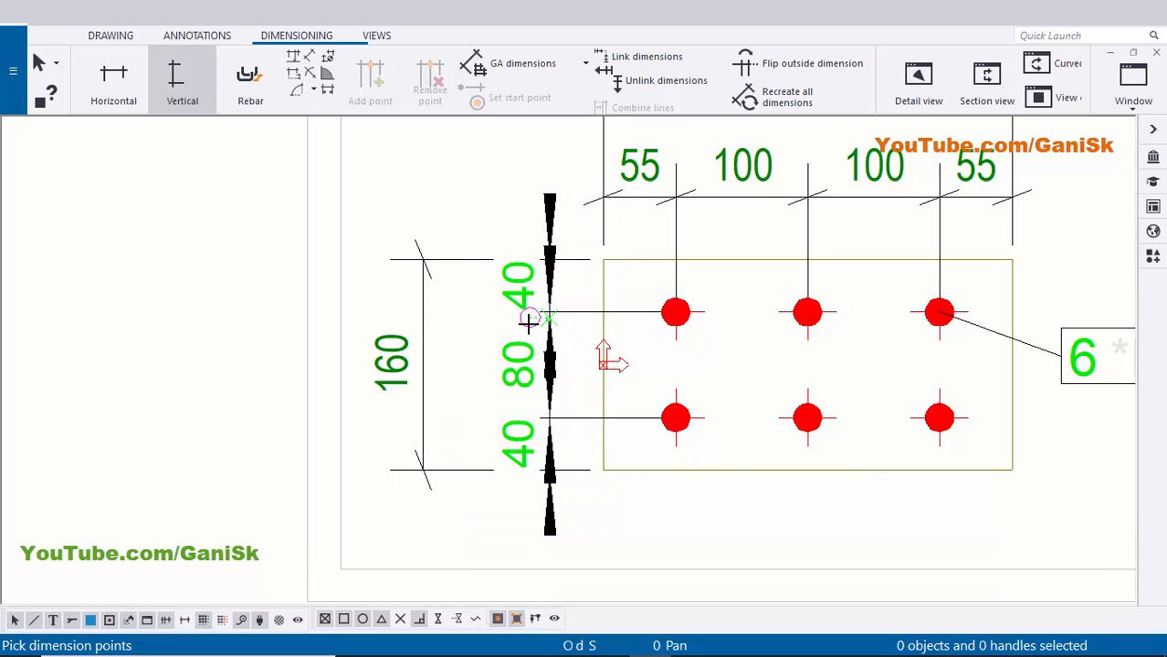
{"action": "right_click", "coordinate": [485, 162]}
{"action": "left_click", "coordinate": [494, 167]}
- Select the new 40/80/40 dimension chain
{"action": "scroll", "coordinate": [470, 307], "scroll_direction": "up", "scroll_amount": 1}
{"action": "middle_click_drag", "start_coordinate": [470, 307], "coordinate": [545, 306]}
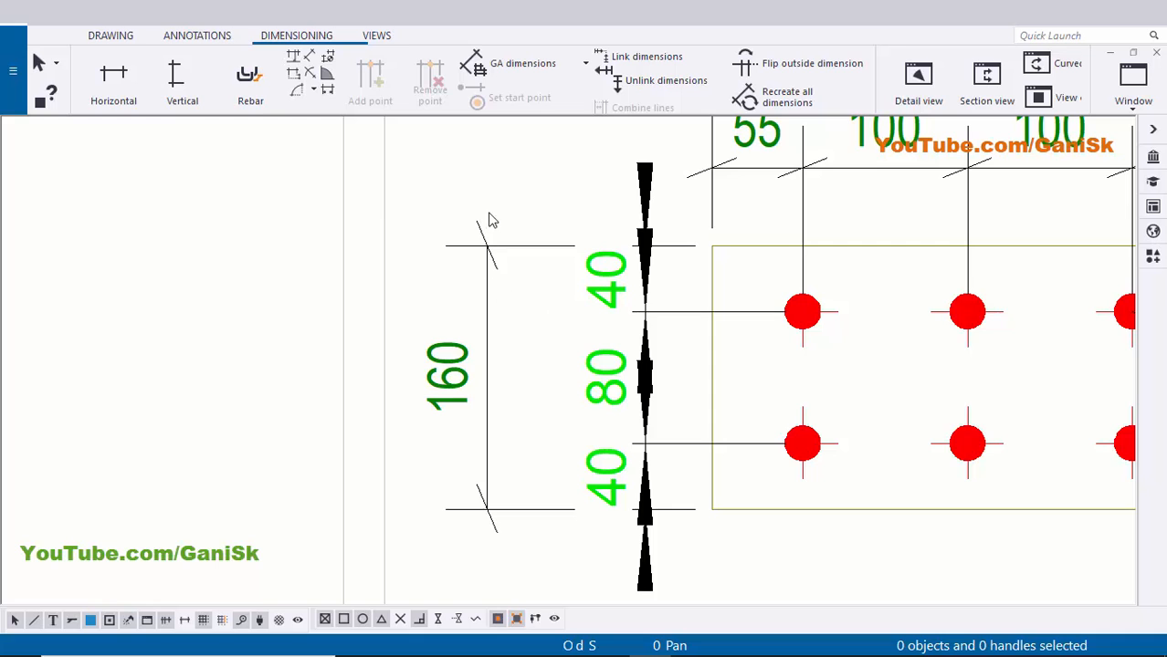
{"action": "mouse_move", "coordinate": [605, 494]}
{"action": "middle_mouse_down"}
{"action": "mouse_move", "coordinate": [594, 407]}
{"action": "mouse_move", "coordinate": [878, 384]}
{"action": "middle_mouse_up"}
{"action": "scroll", "coordinate": [626, 413], "scroll_direction": "up", "scroll_amount": 3}
{"action": "scroll", "coordinate": [634, 532], "scroll_direction": "down", "scroll_amount": 1}
{"action": "scroll", "coordinate": [632, 525], "scroll_direction": "down", "scroll_amount": 3}
{"action": "scroll", "coordinate": [632, 391], "scroll_direction": "down", "scroll_amount": 2}
{"action": "left_click", "coordinate": [878, 367]}
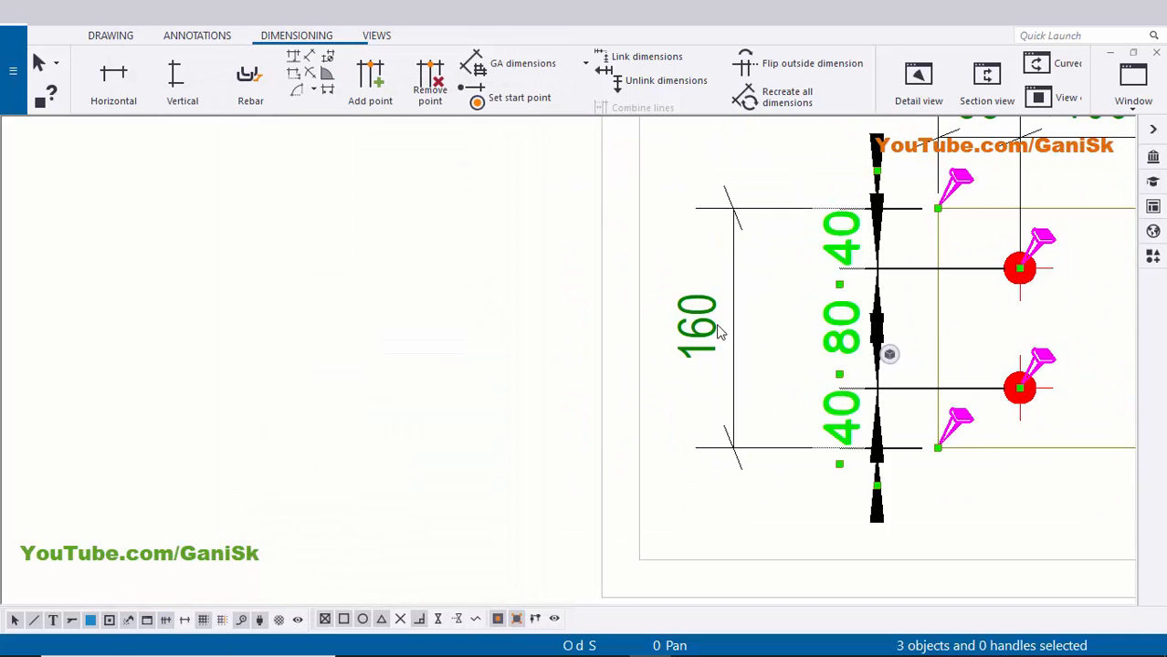
{"action": "scroll", "coordinate": [719, 328], "scroll_direction": "up", "scroll_amount": 2}
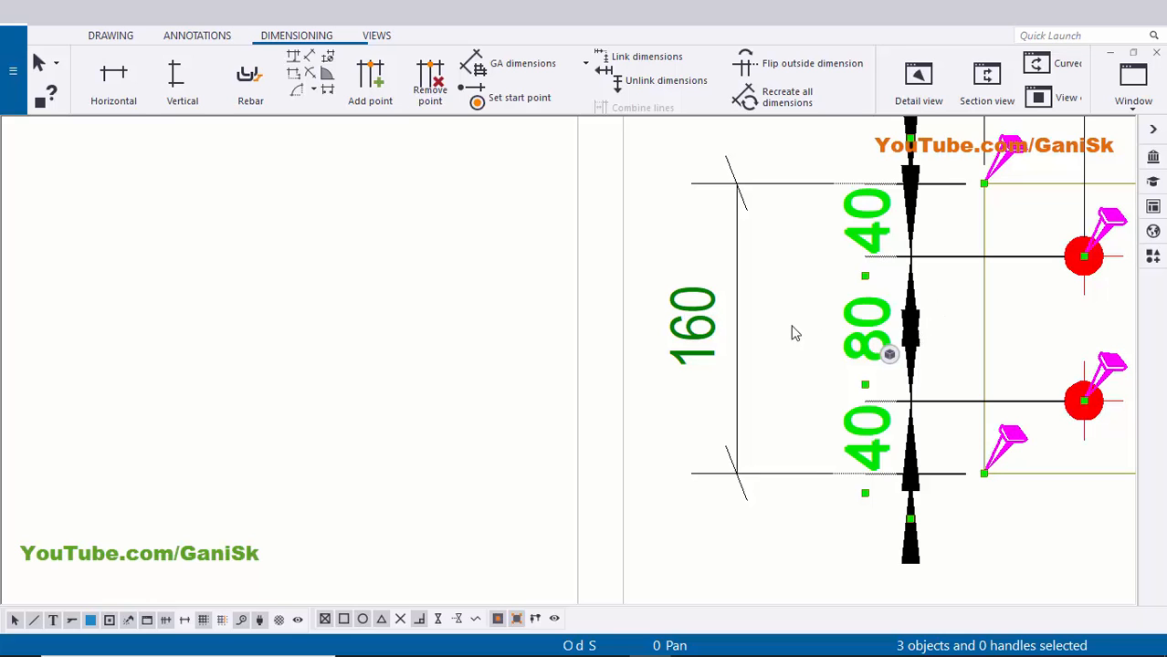
- Save the 160 dimension's properties as a dimension style named 'd'
{"action": "double_click", "coordinate": [703, 339]}
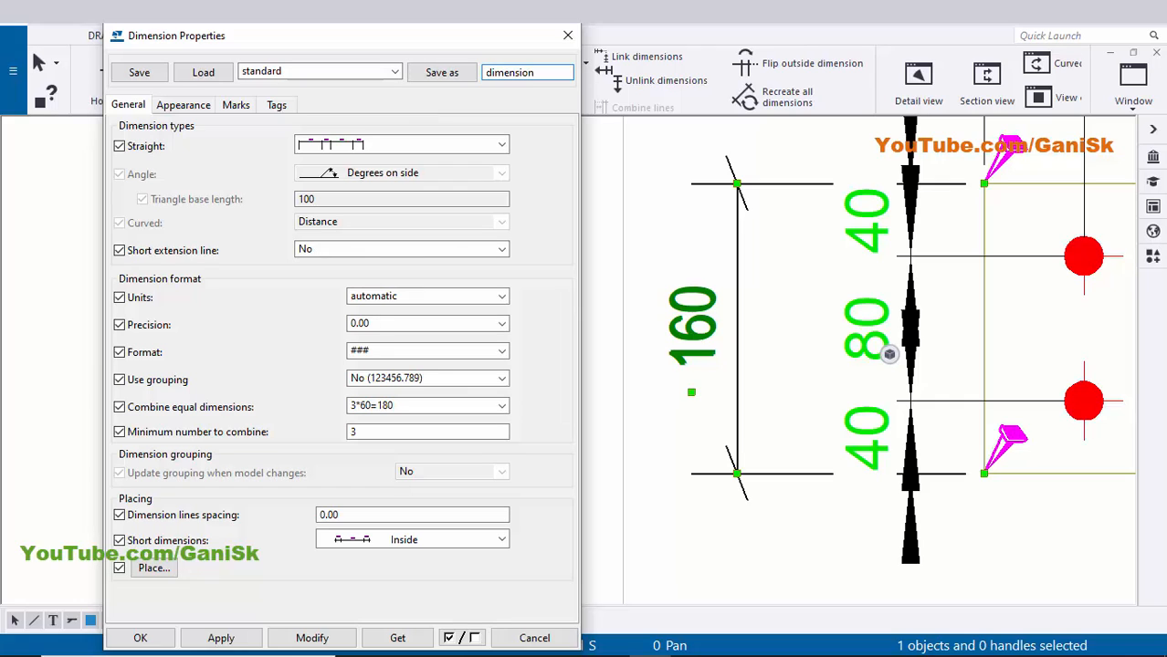
{"action": "left_click", "coordinate": [441, 73]}
{"action": "left_click", "coordinate": [394, 71]}
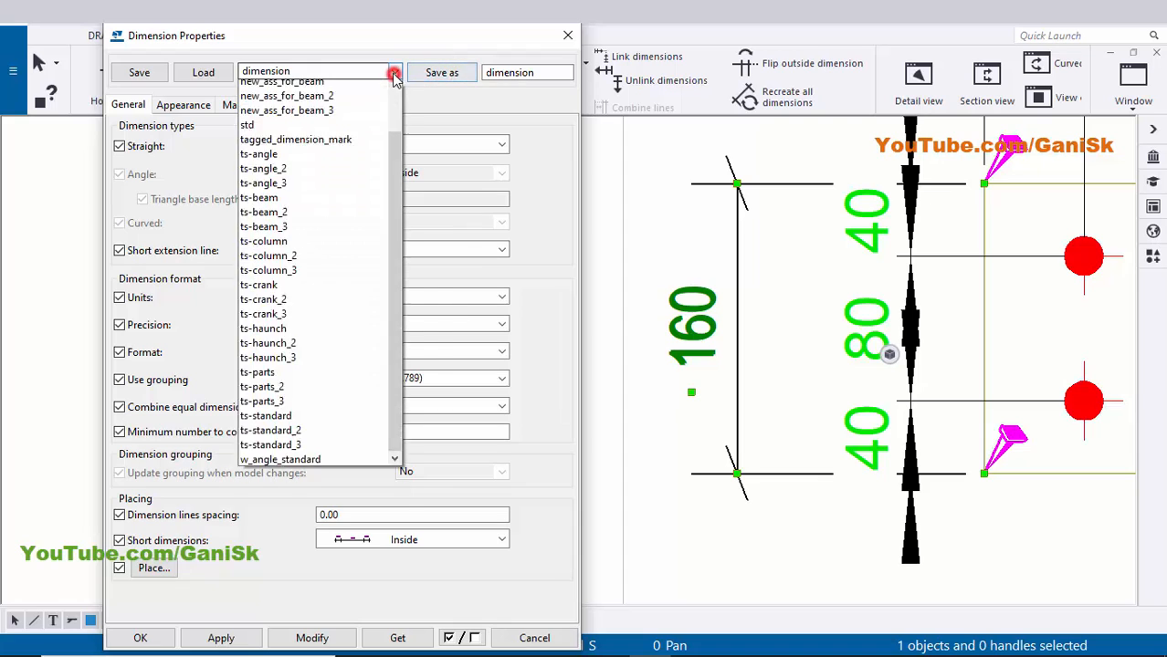
{"action": "scroll", "coordinate": [356, 137], "scroll_direction": "up", "scroll_amount": 1}
{"action": "scroll", "coordinate": [356, 137], "scroll_direction": "up", "scroll_amount": 3}
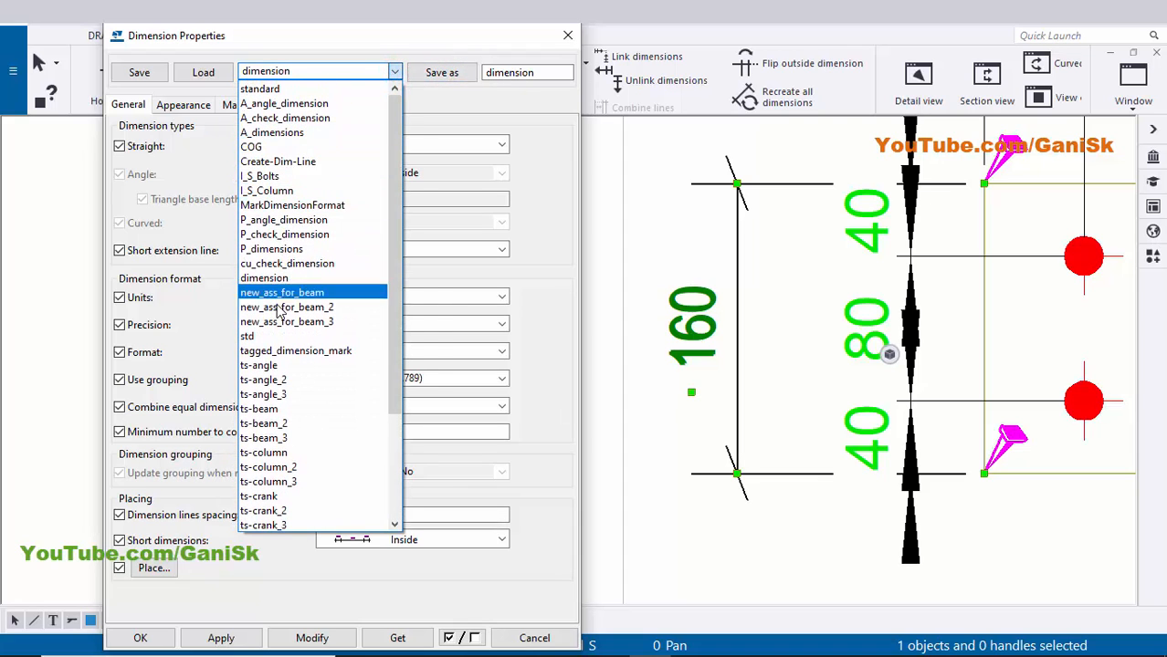
{"action": "left_click", "coordinate": [277, 279]}
{"action": "left_click", "coordinate": [546, 75]}
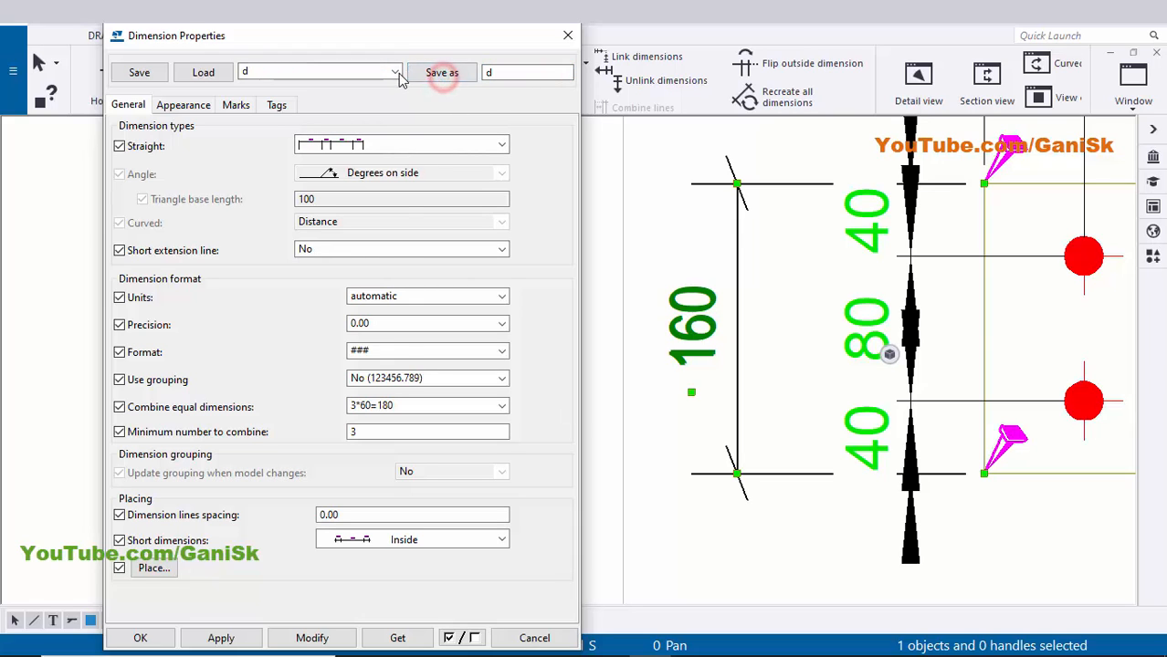
{"action": "left_click", "coordinate": [394, 72]}
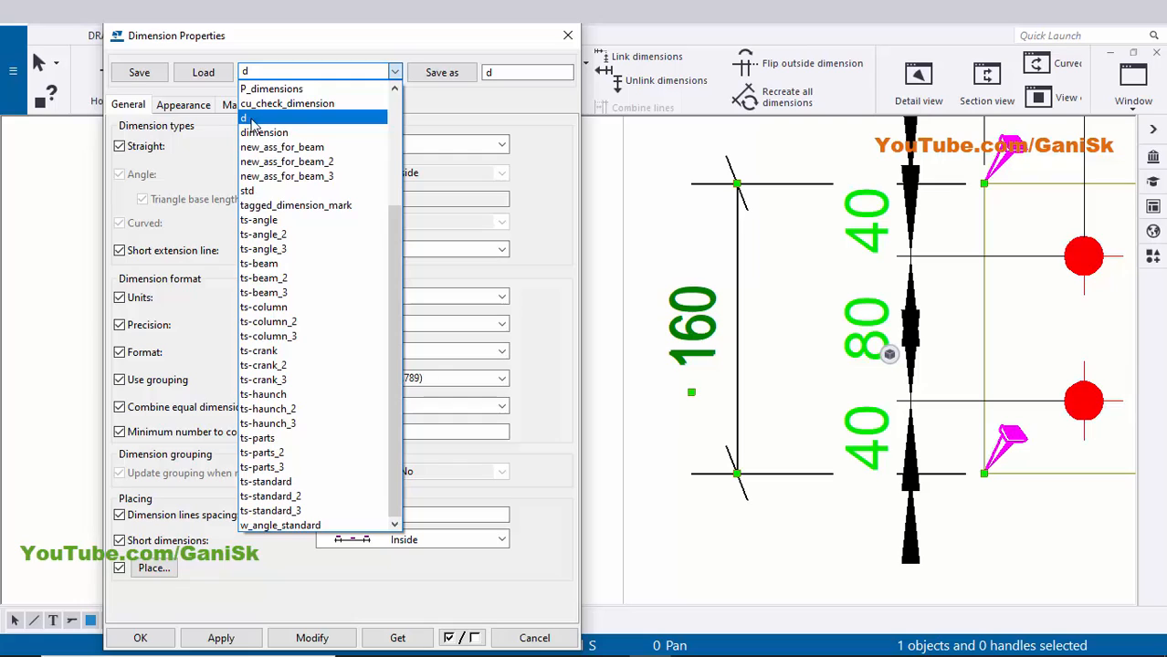
{"action": "left_click", "coordinate": [469, 99]}
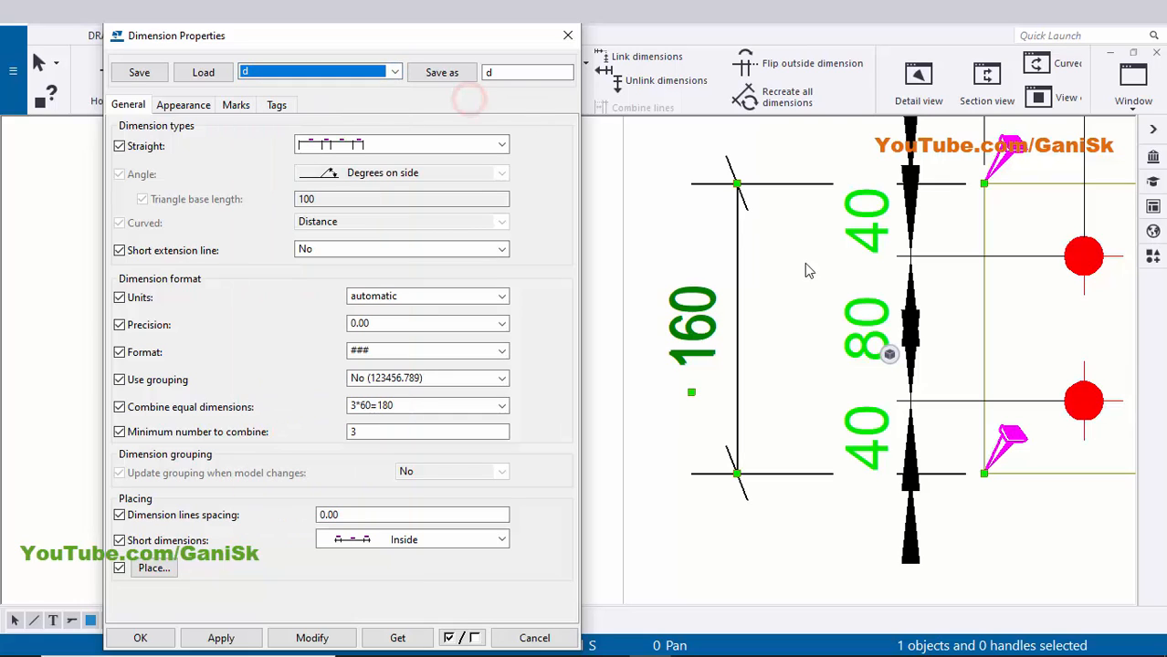
- Load the 'd' style onto the 40-80-40 dimensions and apply it
{"action": "left_click", "coordinate": [879, 320]}
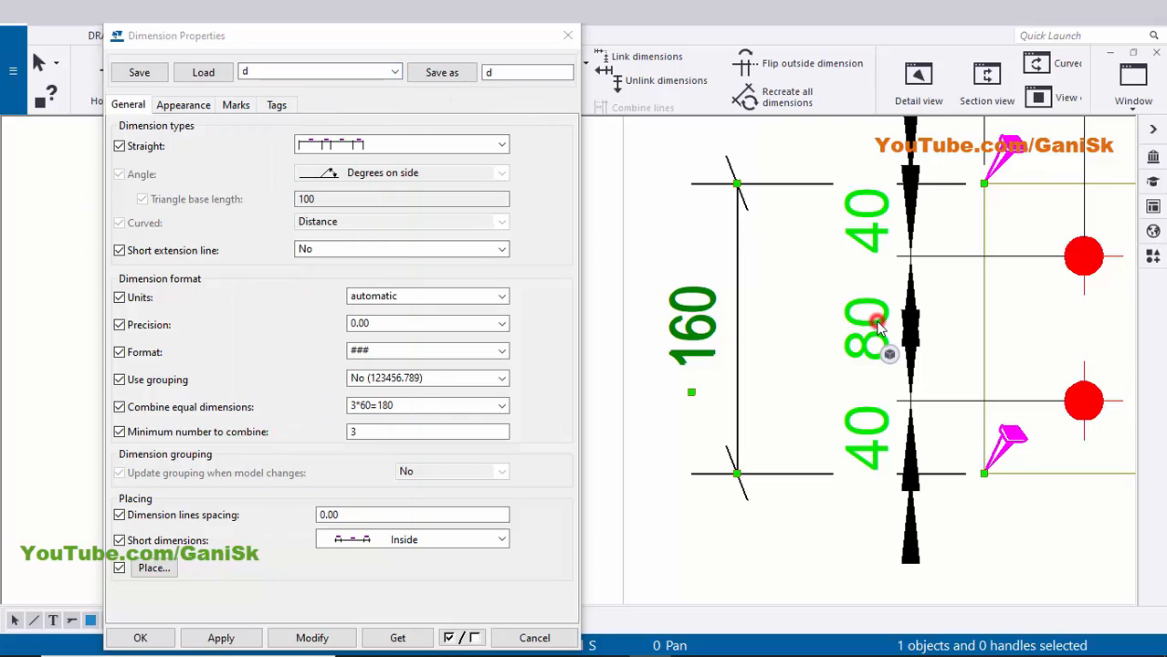
{"action": "left_click", "coordinate": [257, 73]}
{"action": "left_click", "coordinate": [253, 119]}
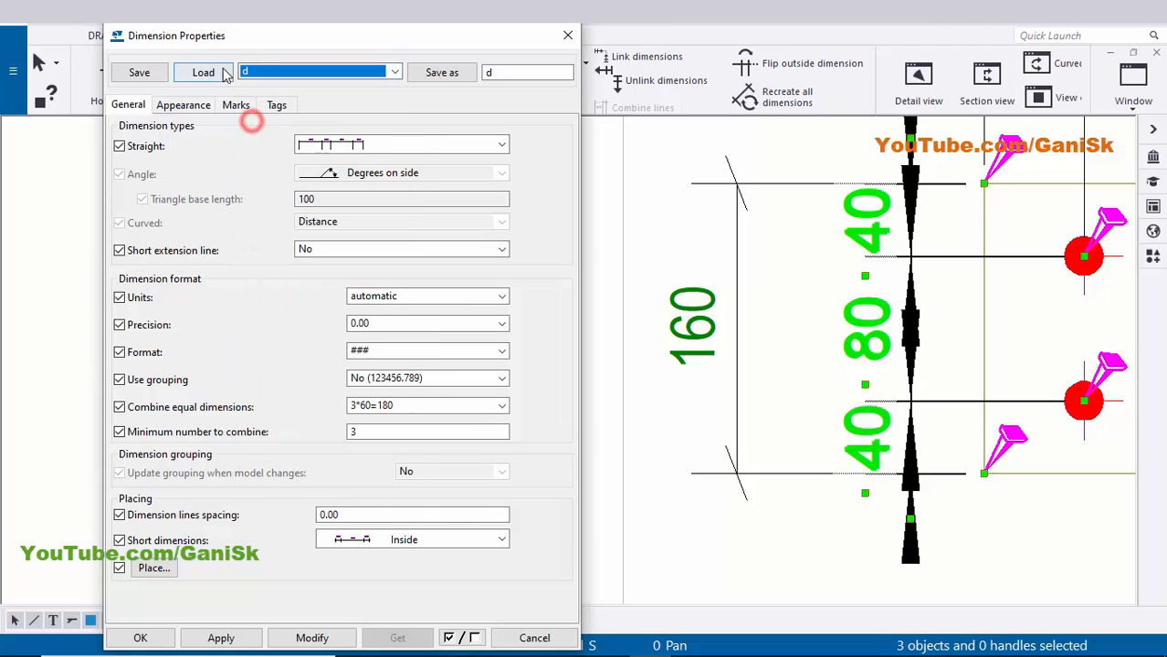
{"action": "left_click", "coordinate": [212, 73]}
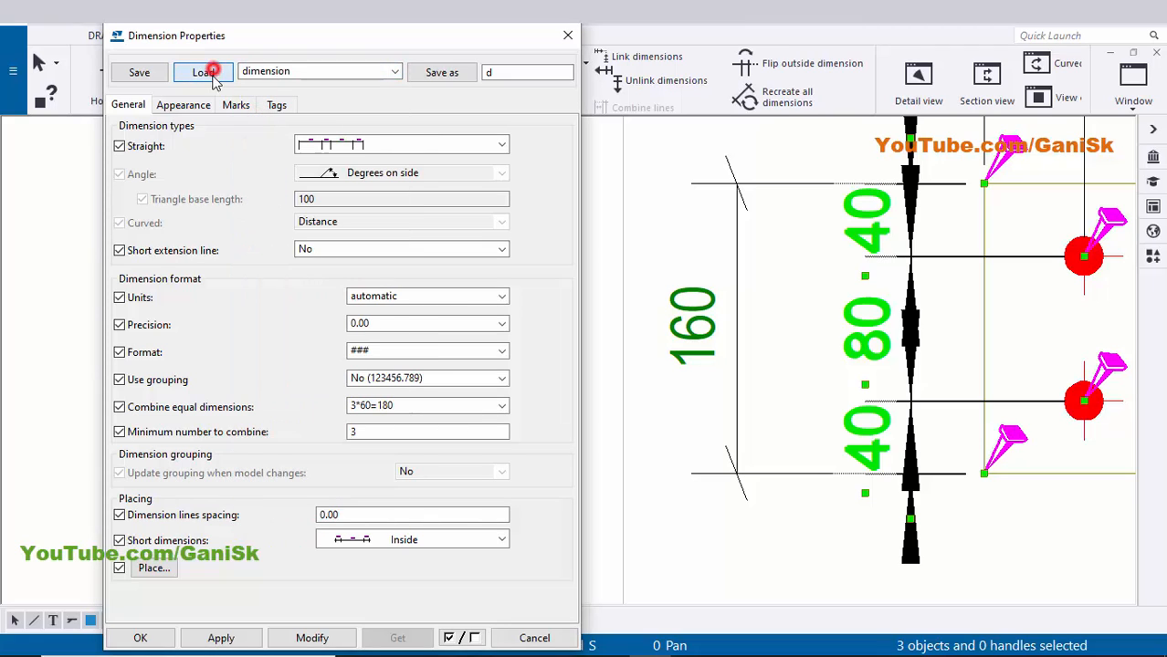
{"action": "left_click", "coordinate": [311, 637]}
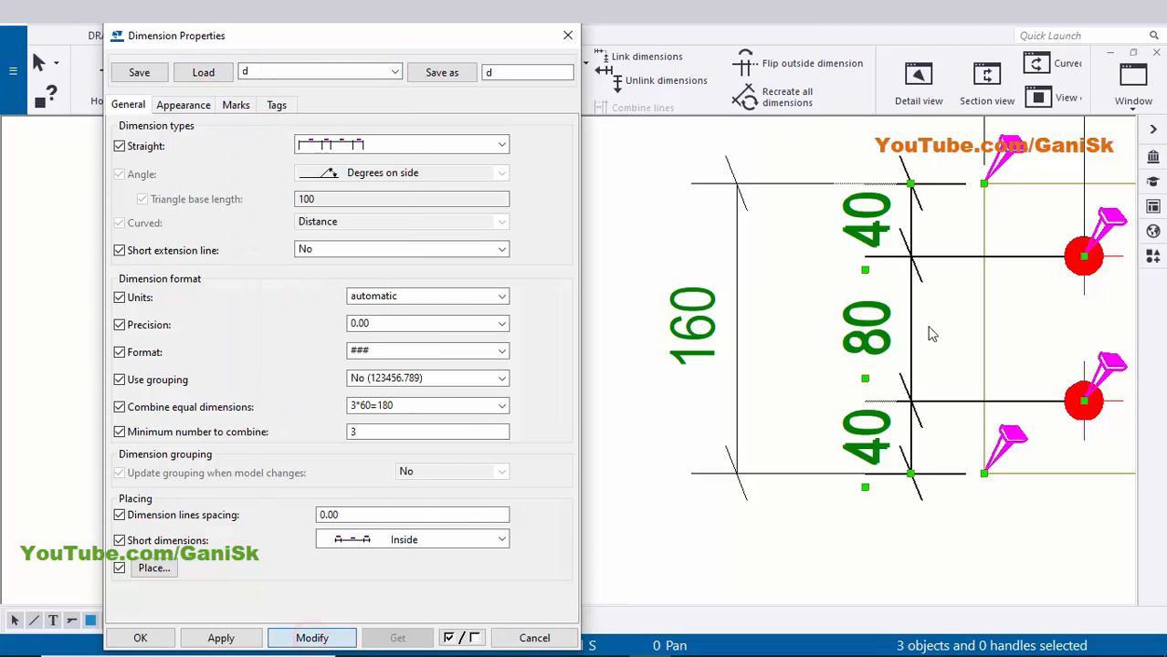
{"action": "left_click", "coordinate": [161, 636]}
{"action": "left_click", "coordinate": [602, 503]}
{"action": "scroll", "coordinate": [689, 425], "scroll_direction": "down", "scroll_amount": 2}
- Zoom to the bolt group and open the 6 *D 22 bolt mark's Bolt Mark Properties
{"action": "scroll", "coordinate": [673, 366], "scroll_direction": "up", "scroll_amount": 2}
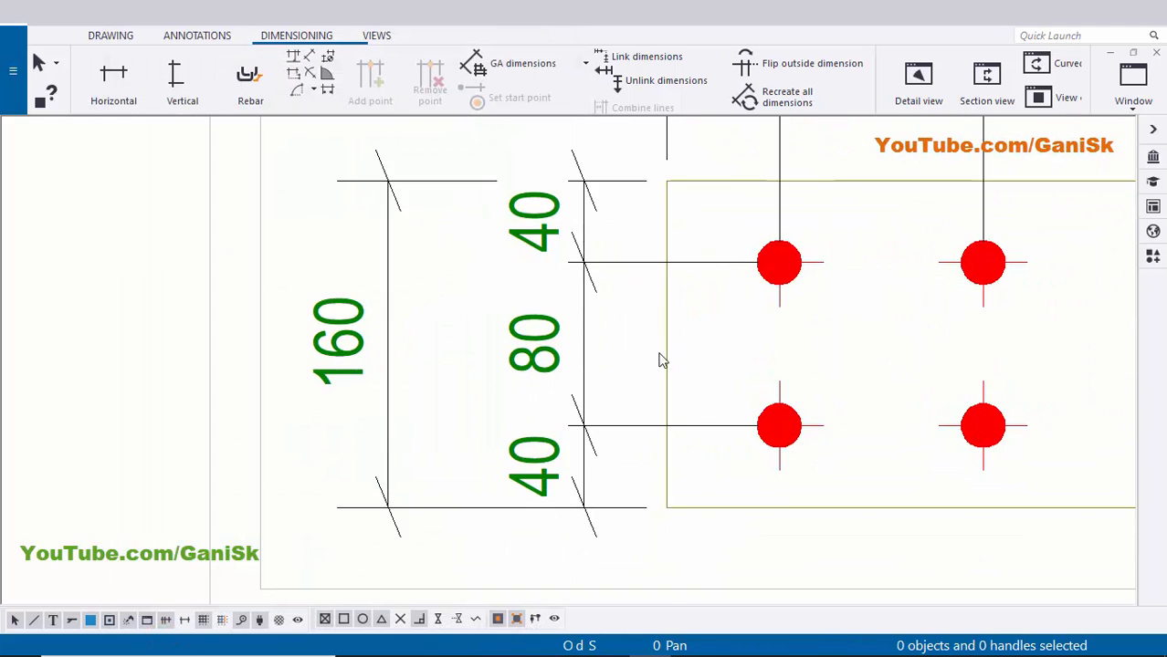
{"action": "scroll", "coordinate": [511, 365], "scroll_direction": "down", "scroll_amount": 1}
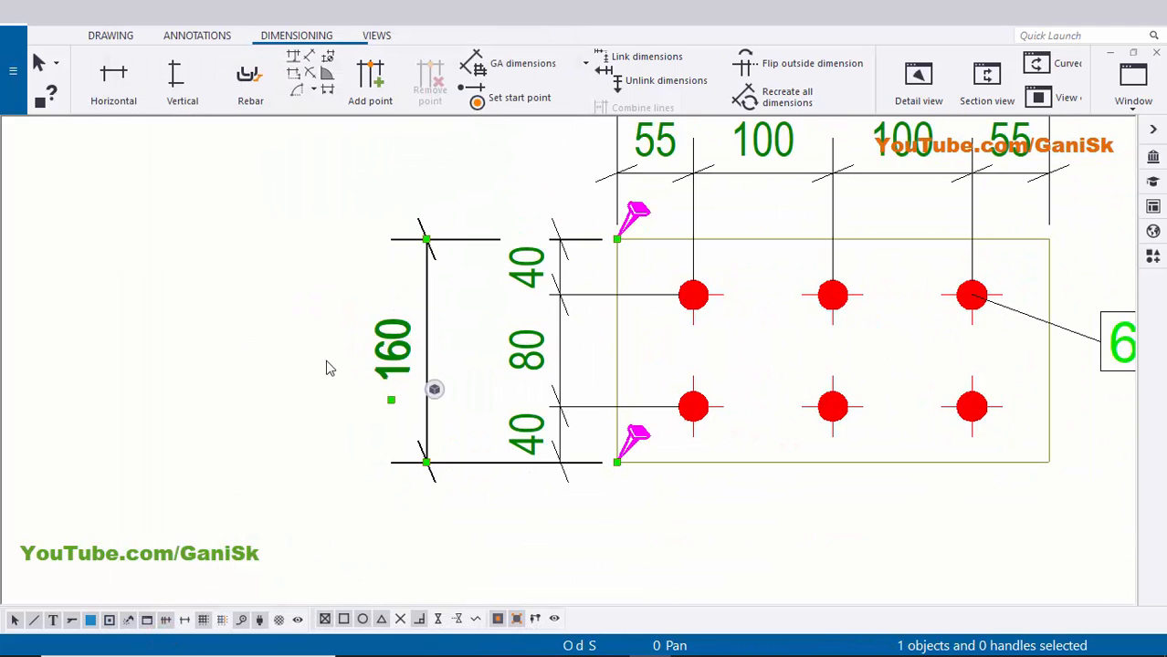
{"action": "scroll", "coordinate": [628, 395], "scroll_direction": "down", "scroll_amount": 3}
{"action": "scroll", "coordinate": [748, 412], "scroll_direction": "down", "scroll_amount": 1}
{"action": "scroll", "coordinate": [719, 404], "scroll_direction": "up", "scroll_amount": 4}
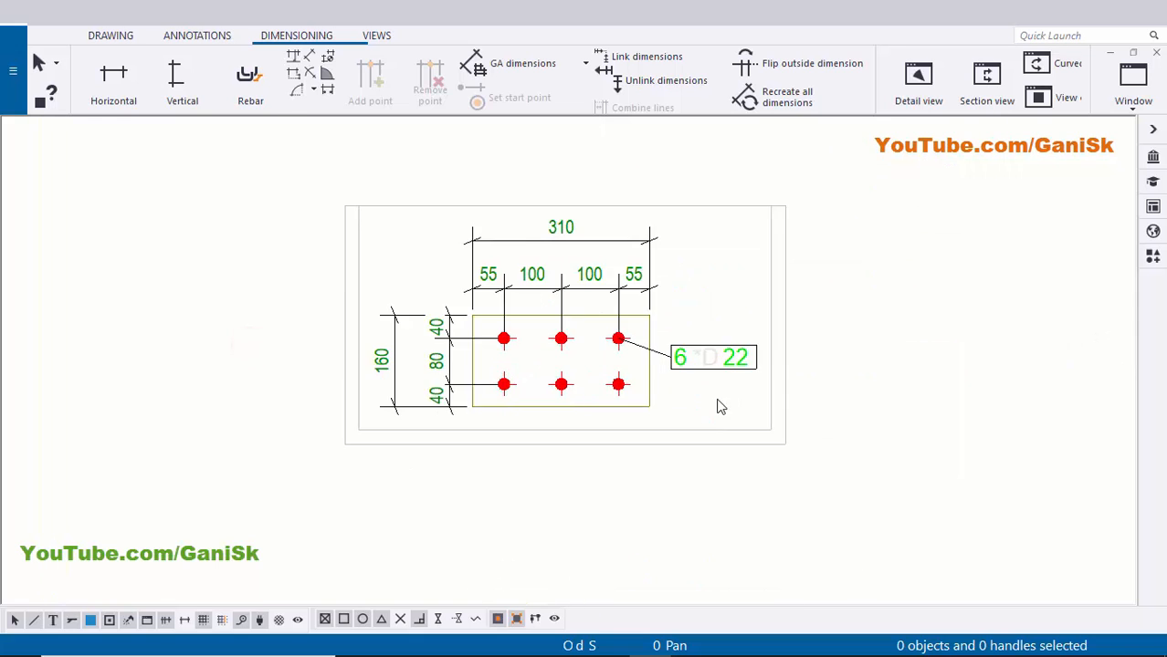
{"action": "scroll", "coordinate": [717, 338], "scroll_direction": "down", "scroll_amount": 1}
{"action": "scroll", "coordinate": [664, 343], "scroll_direction": "up", "scroll_amount": 1}
{"action": "left_click", "coordinate": [661, 336]}
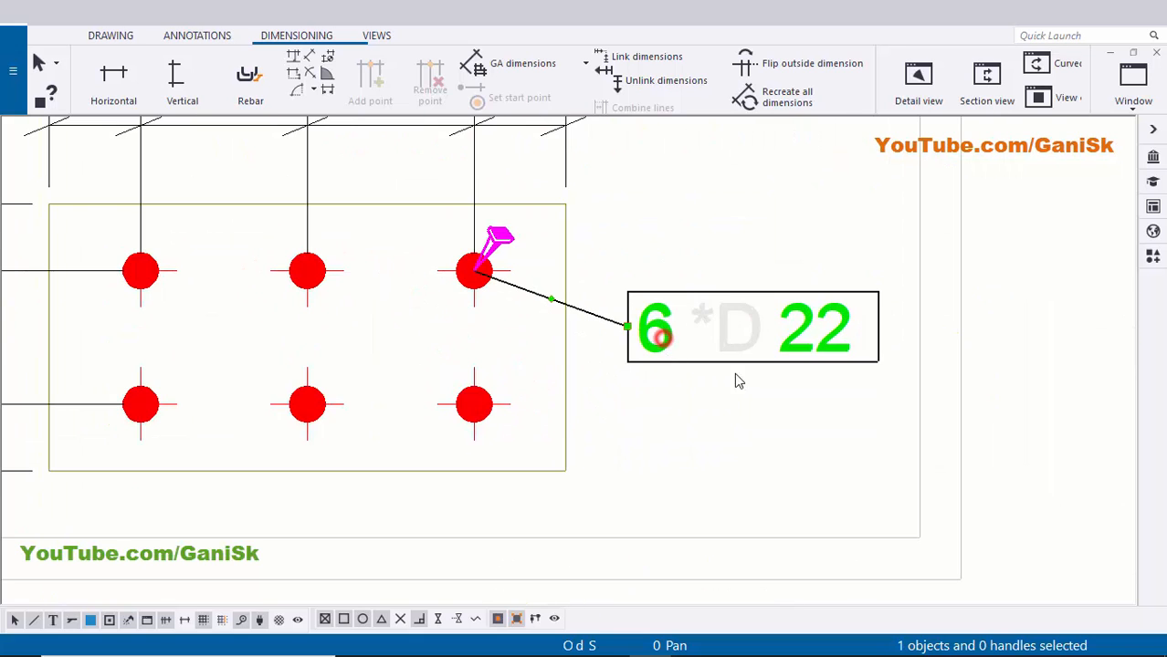
{"action": "scroll", "coordinate": [737, 374], "scroll_direction": "down", "scroll_amount": 1}
{"action": "middle_click_drag", "start_coordinate": [738, 374], "coordinate": [815, 367]}
{"action": "scroll", "coordinate": [779, 348], "scroll_direction": "up", "scroll_amount": 1}
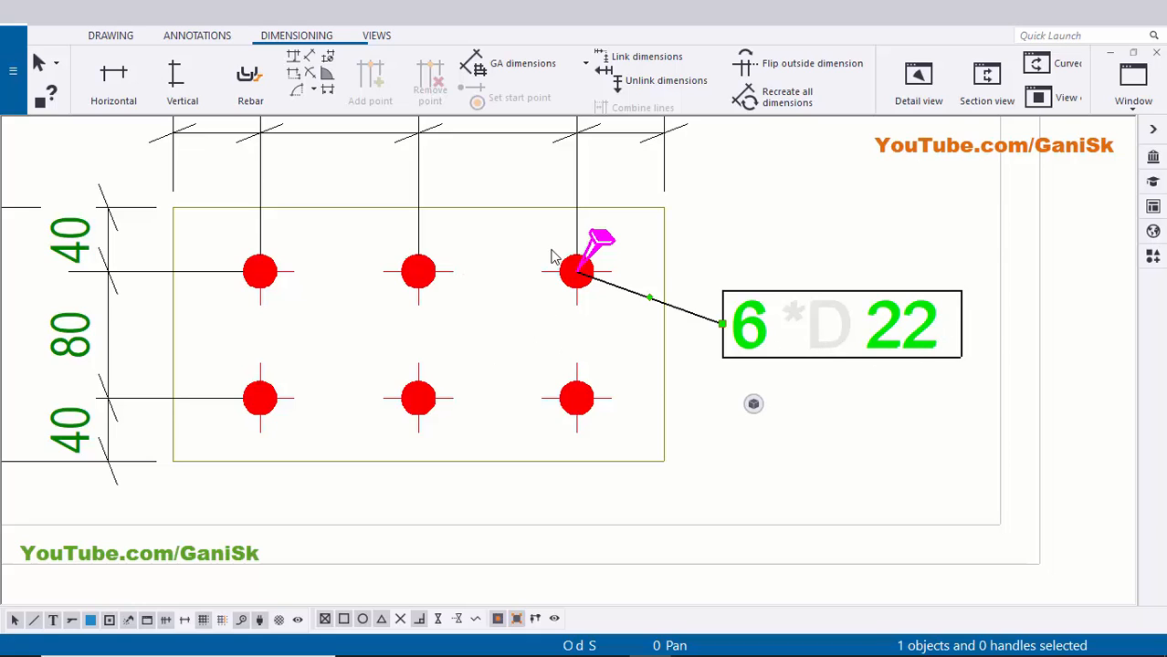
{"action": "double_click", "coordinate": [783, 352]}
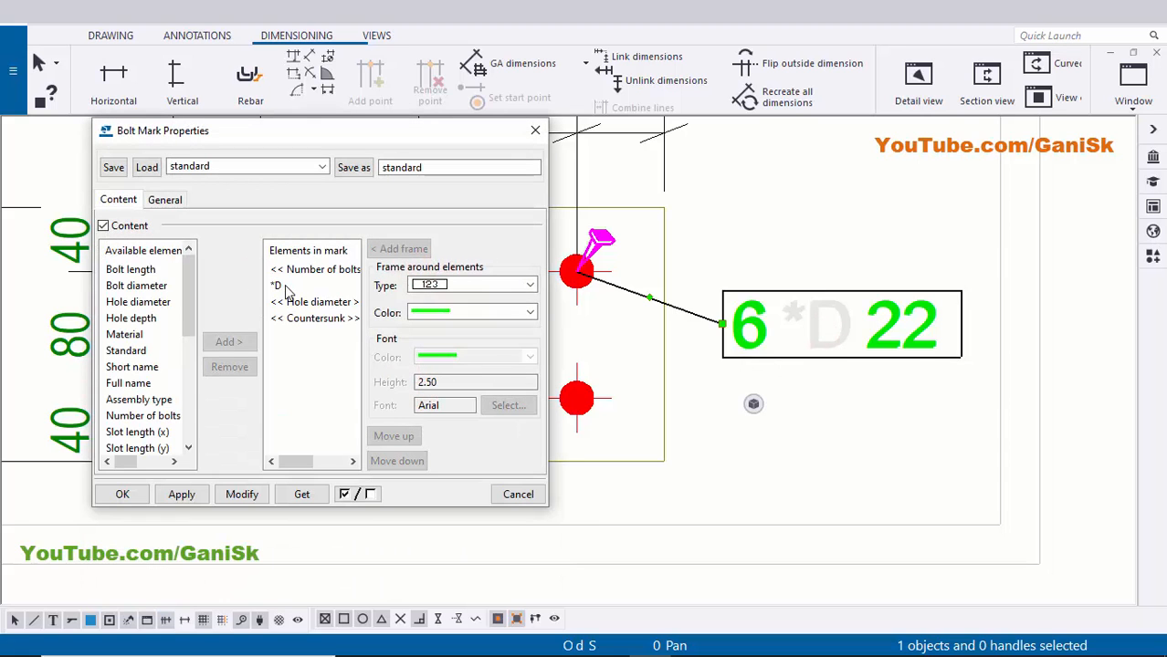
- Set the *D element's font colour to green in the bolt mark
{"action": "left_click", "coordinate": [279, 284]}
{"action": "left_click", "coordinate": [437, 357]}
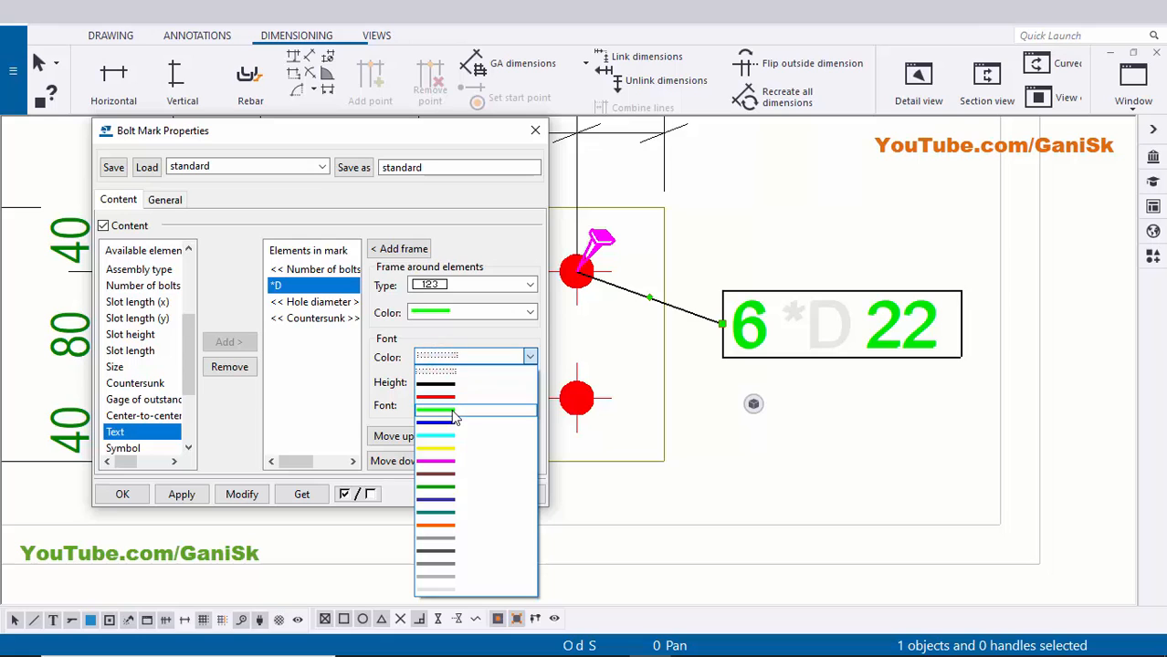
{"action": "left_click", "coordinate": [454, 413]}
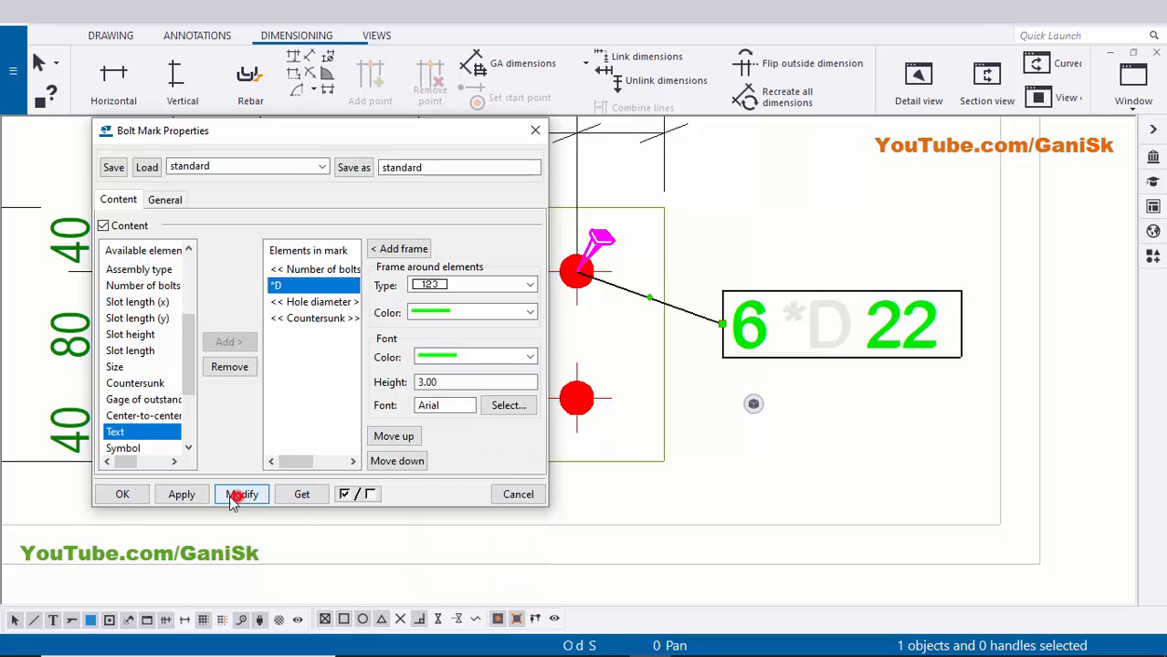
{"action": "left_click", "coordinate": [242, 494]}
{"action": "left_click", "coordinate": [123, 494]}
{"action": "scroll", "coordinate": [756, 420], "scroll_direction": "down", "scroll_amount": 3}
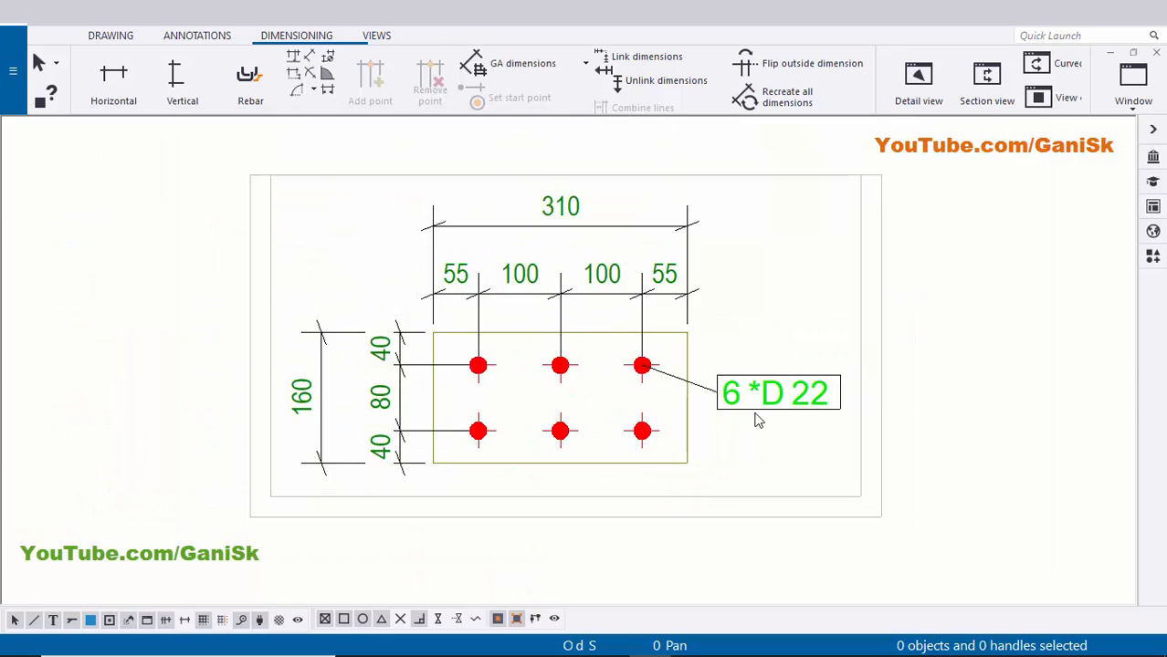
{"action": "scroll", "coordinate": [756, 420], "scroll_direction": "up", "scroll_amount": 5}
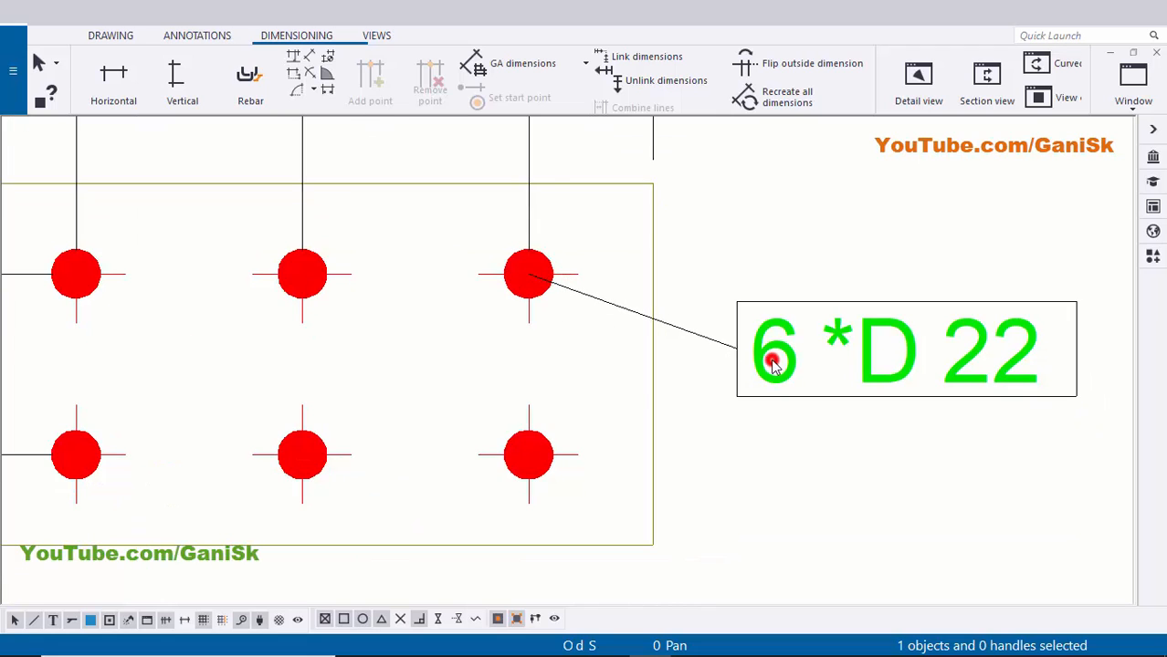
- Change the bolt mark's leader line end to an arrowhead
{"action": "double_click", "coordinate": [771, 362]}
{"action": "left_click", "coordinate": [166, 201]}
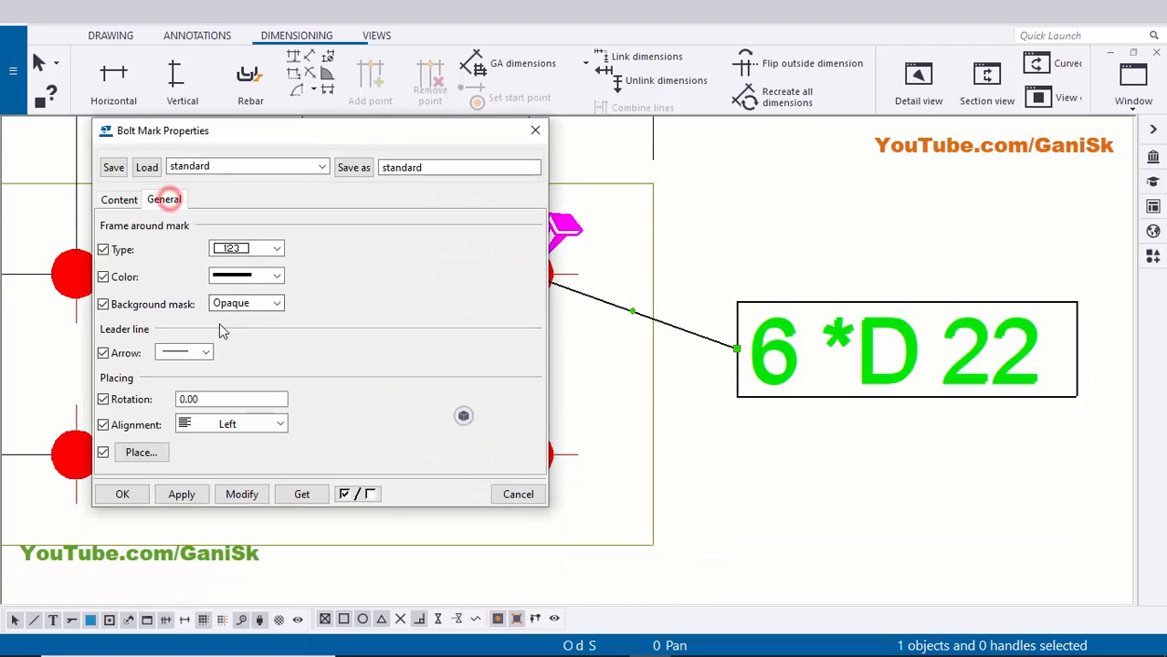
{"action": "left_click", "coordinate": [187, 353]}
{"action": "left_click", "coordinate": [186, 59]}
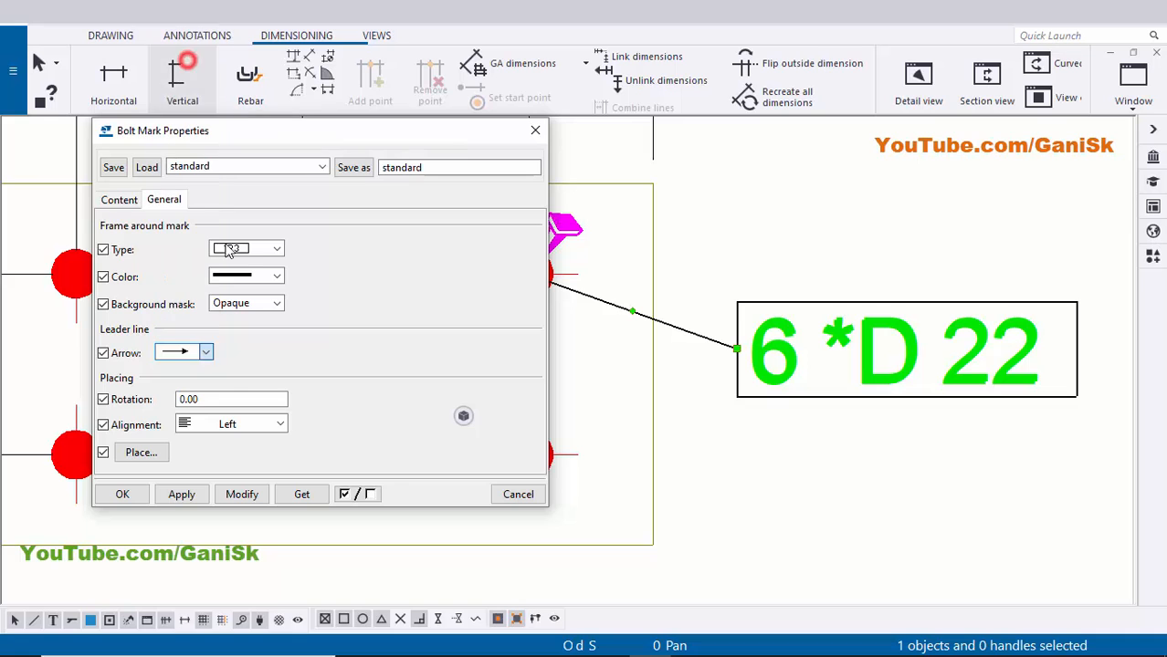
{"action": "left_click", "coordinate": [121, 494]}
{"action": "scroll", "coordinate": [771, 445], "scroll_direction": "down", "scroll_amount": 2}
{"action": "scroll", "coordinate": [833, 384], "scroll_direction": "down", "scroll_amount": 4}
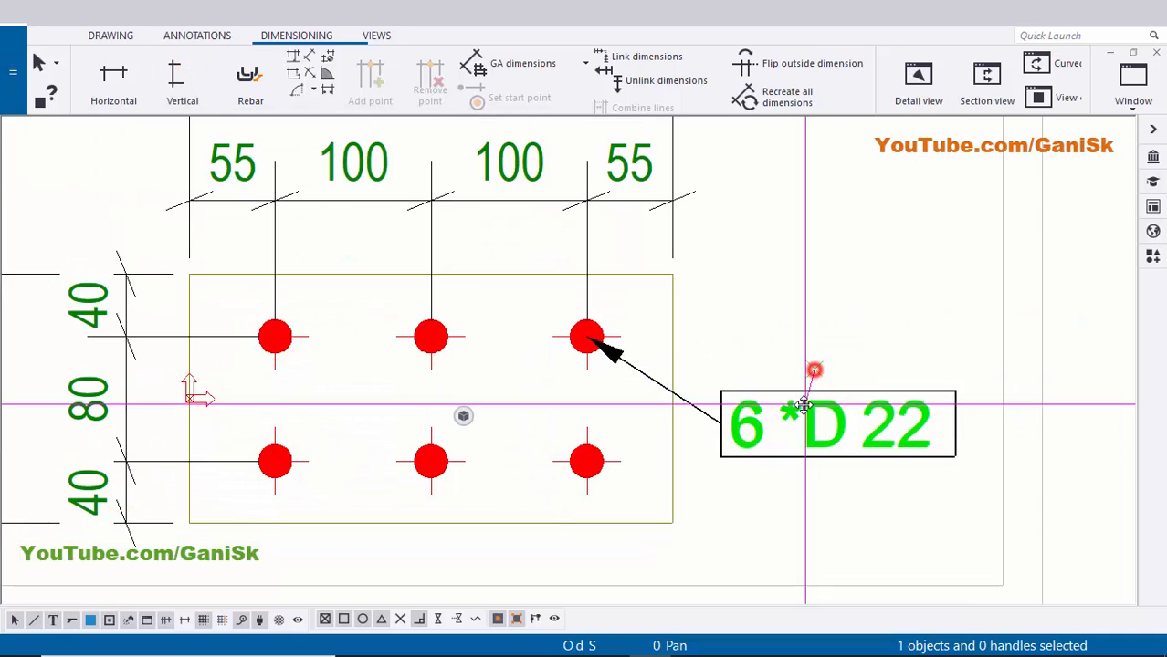
- Add a p2 part mark to the end plate, with its leader pointing at the plate
{"action": "scroll", "coordinate": [790, 365], "scroll_direction": "down", "scroll_amount": 3}
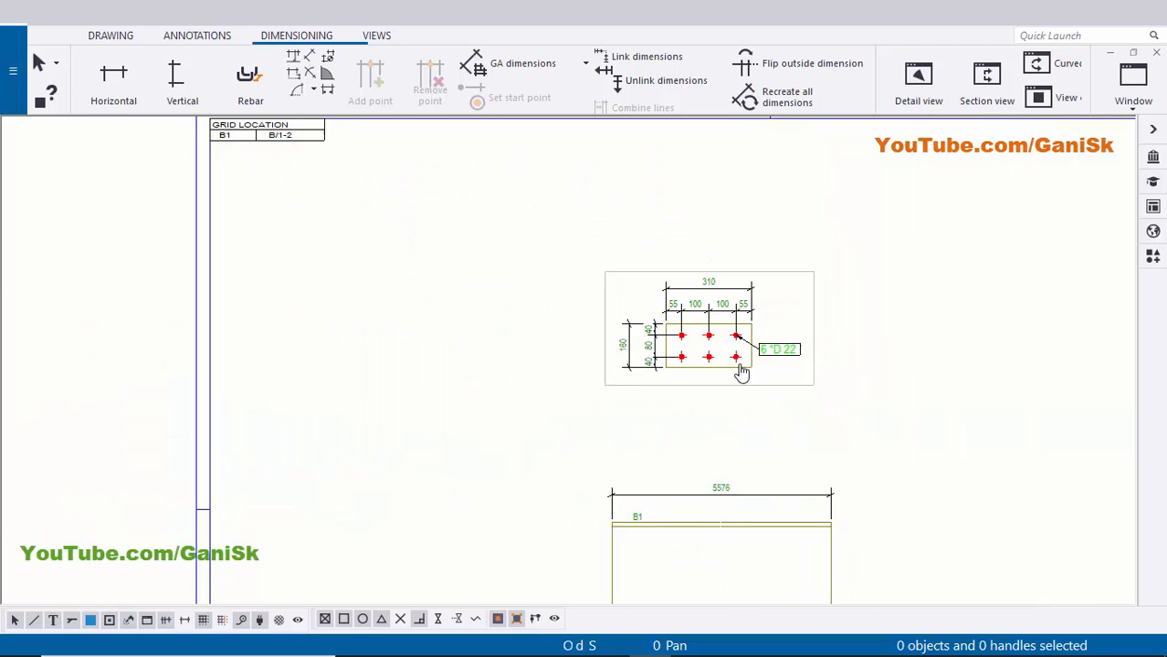
{"action": "scroll", "coordinate": [737, 373], "scroll_direction": "up", "scroll_amount": 8}
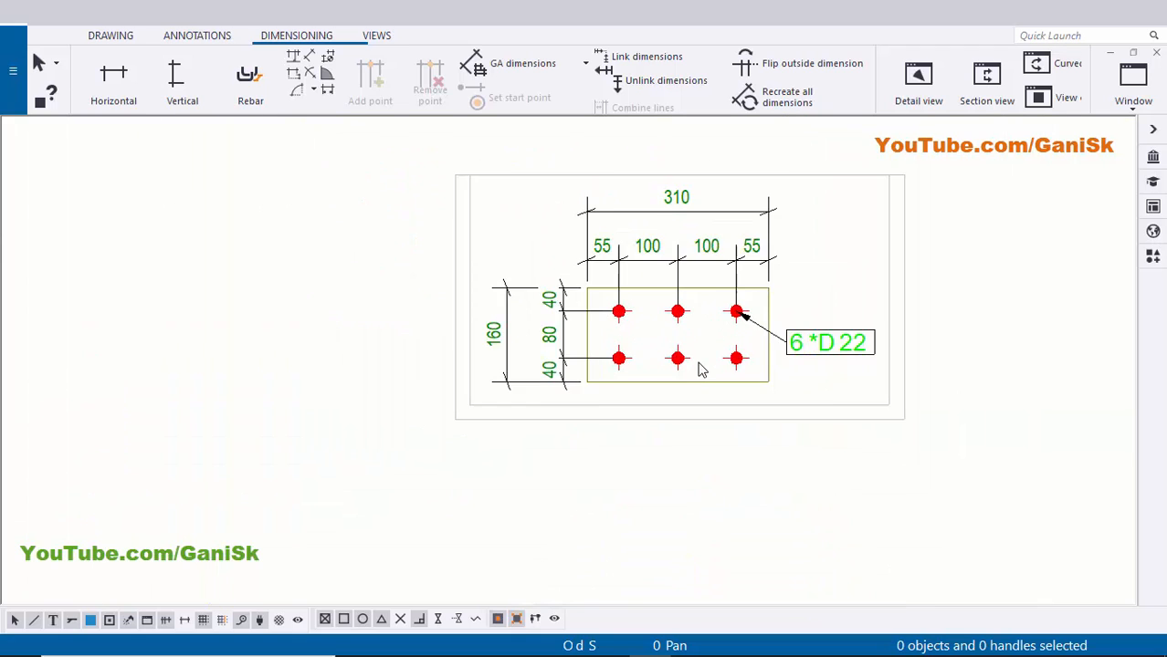
{"action": "right_click", "coordinate": [637, 371]}
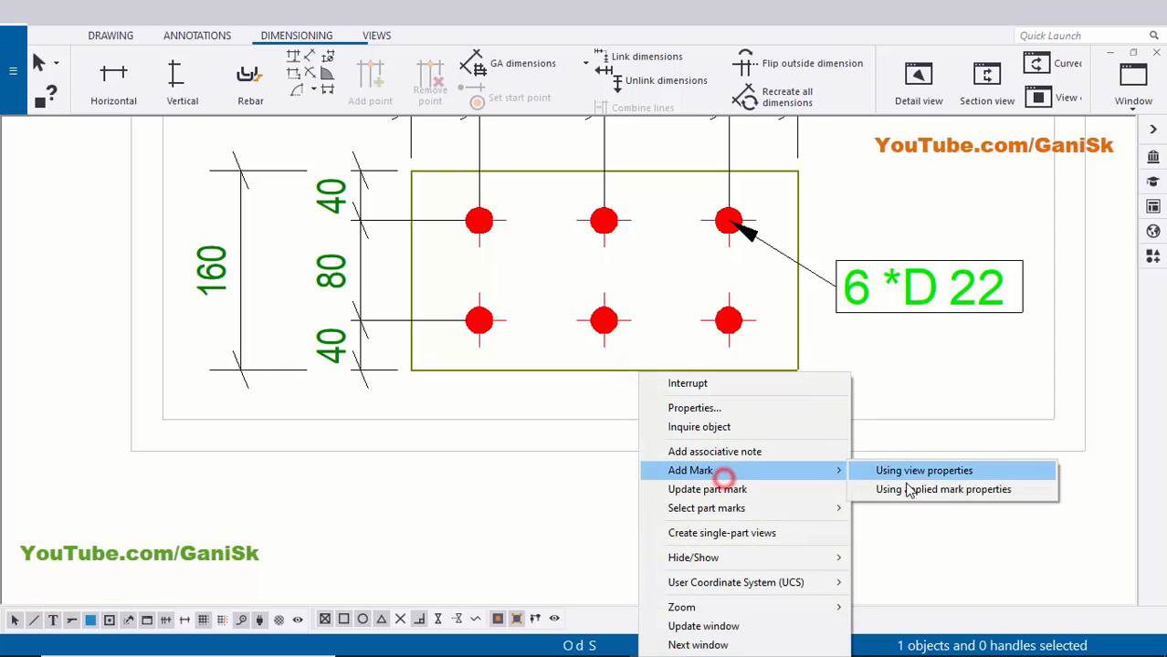
{"action": "left_click", "coordinate": [904, 488]}
{"action": "scroll", "coordinate": [758, 452], "scroll_direction": "down", "scroll_amount": 2}
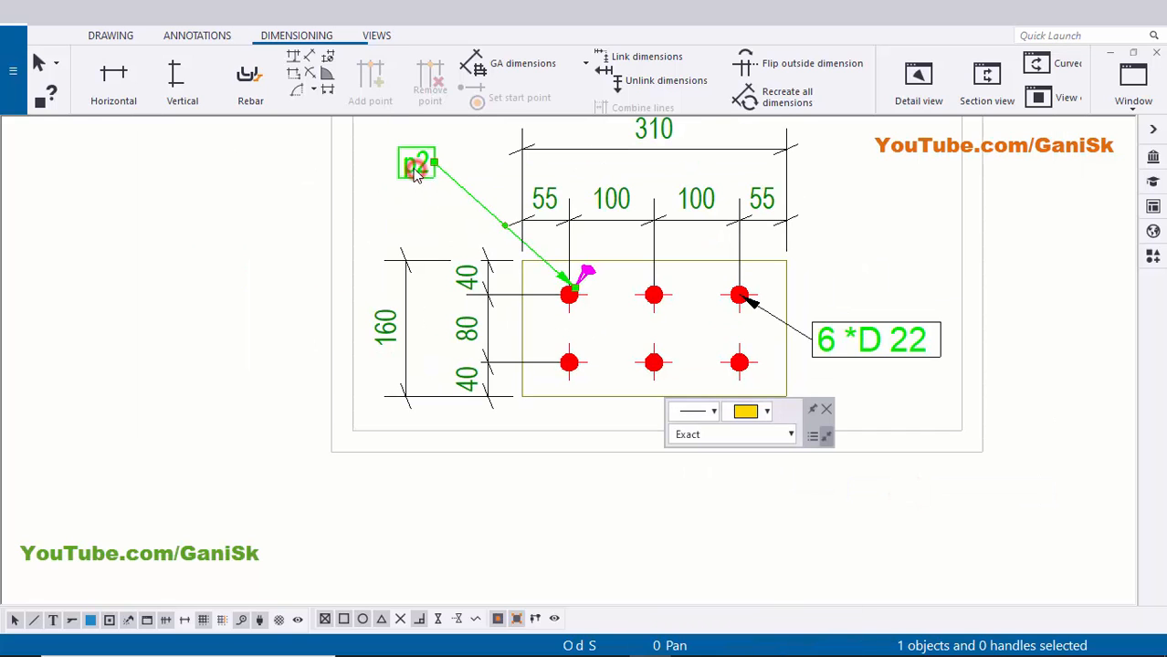
{"action": "left_click_drag", "start_coordinate": [420, 179], "coordinate": [848, 413]}
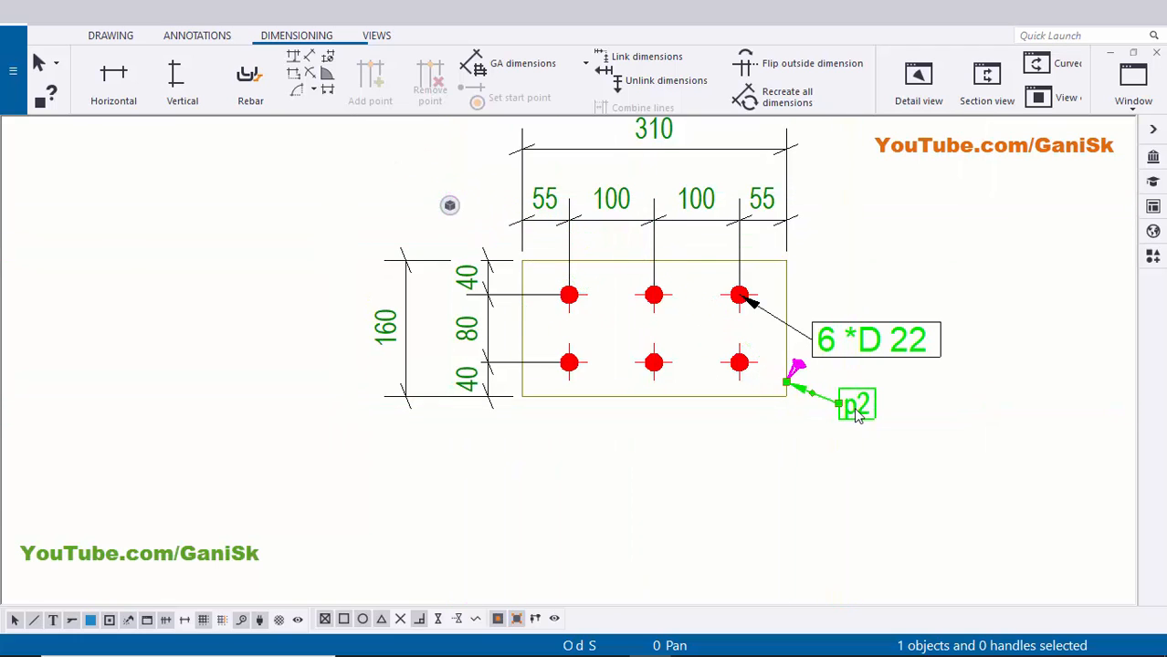
{"action": "scroll", "coordinate": [848, 413], "scroll_direction": "up", "scroll_amount": 3}
- Select the 6 *D 22 bolt mark on the bolted plate detail
{"action": "left_click", "coordinate": [850, 400]}
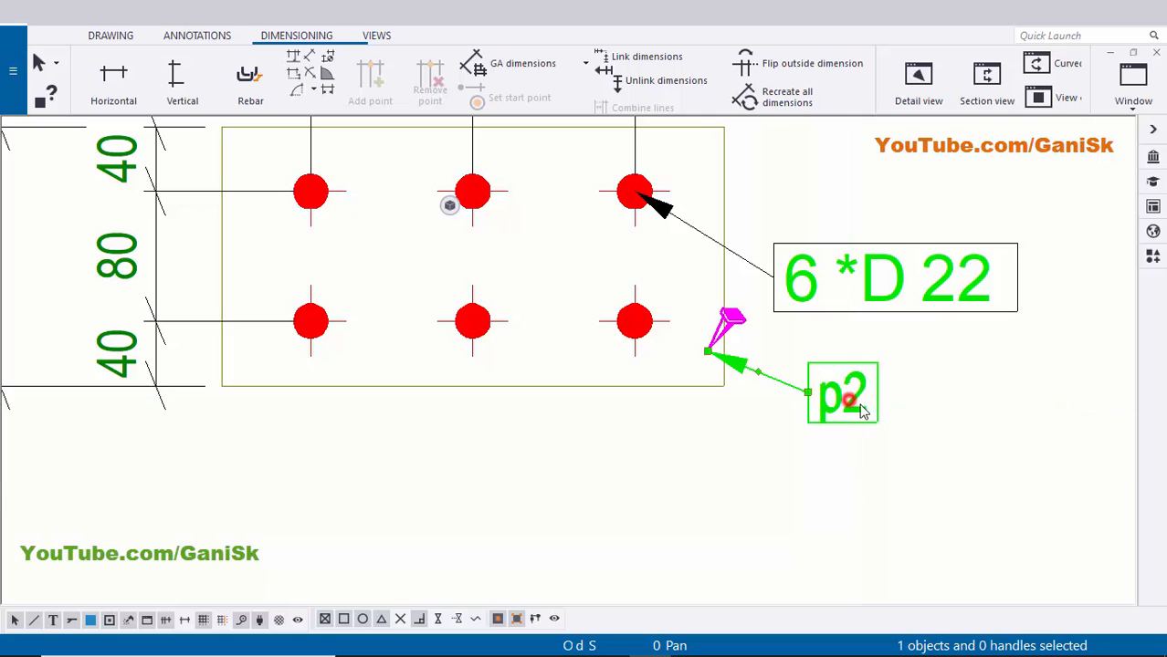
{"action": "left_click", "coordinate": [958, 369]}
{"action": "middle_click_drag", "start_coordinate": [868, 293], "coordinate": [831, 339]}
{"action": "left_click", "coordinate": [829, 332]}
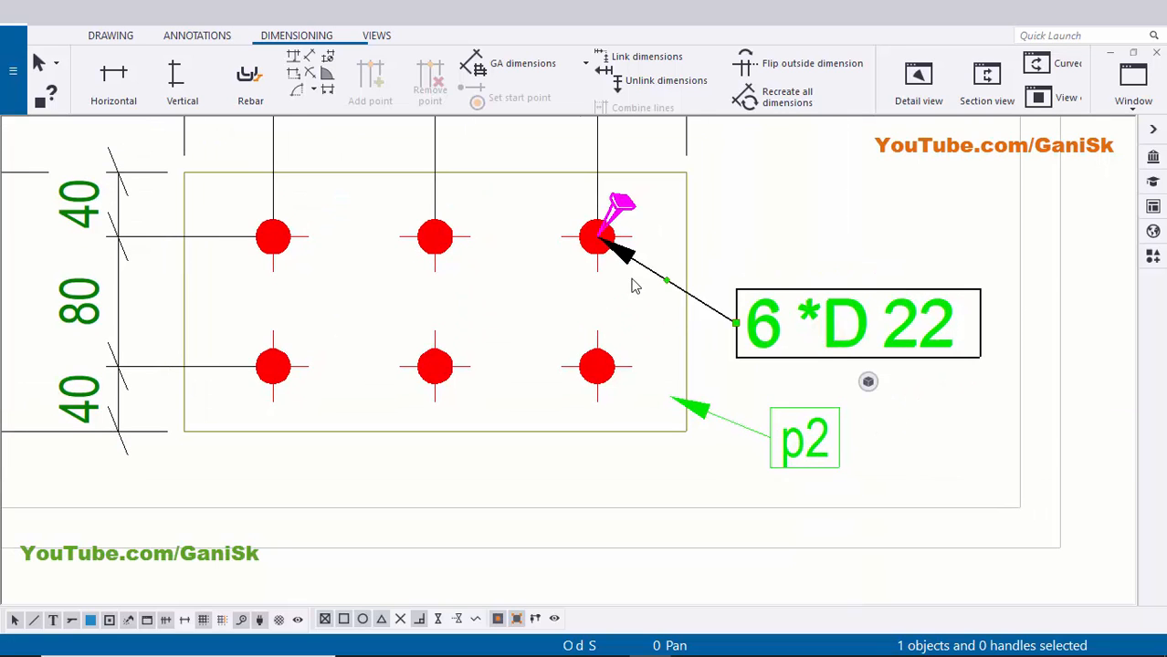
{"action": "scroll", "coordinate": [679, 288], "scroll_direction": "up", "scroll_amount": 2}
{"action": "scroll", "coordinate": [772, 331], "scroll_direction": "down", "scroll_amount": 2}
{"action": "scroll", "coordinate": [653, 278], "scroll_direction": "up", "scroll_amount": 3}
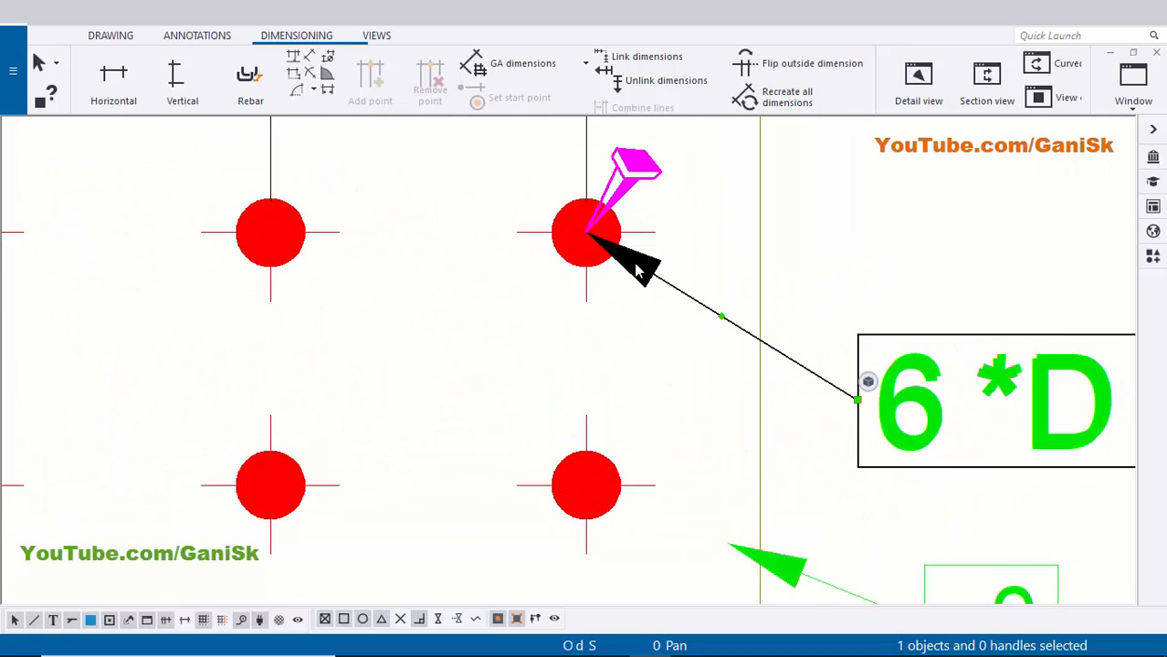
{"action": "scroll", "coordinate": [918, 355], "scroll_direction": "down", "scroll_amount": 1}
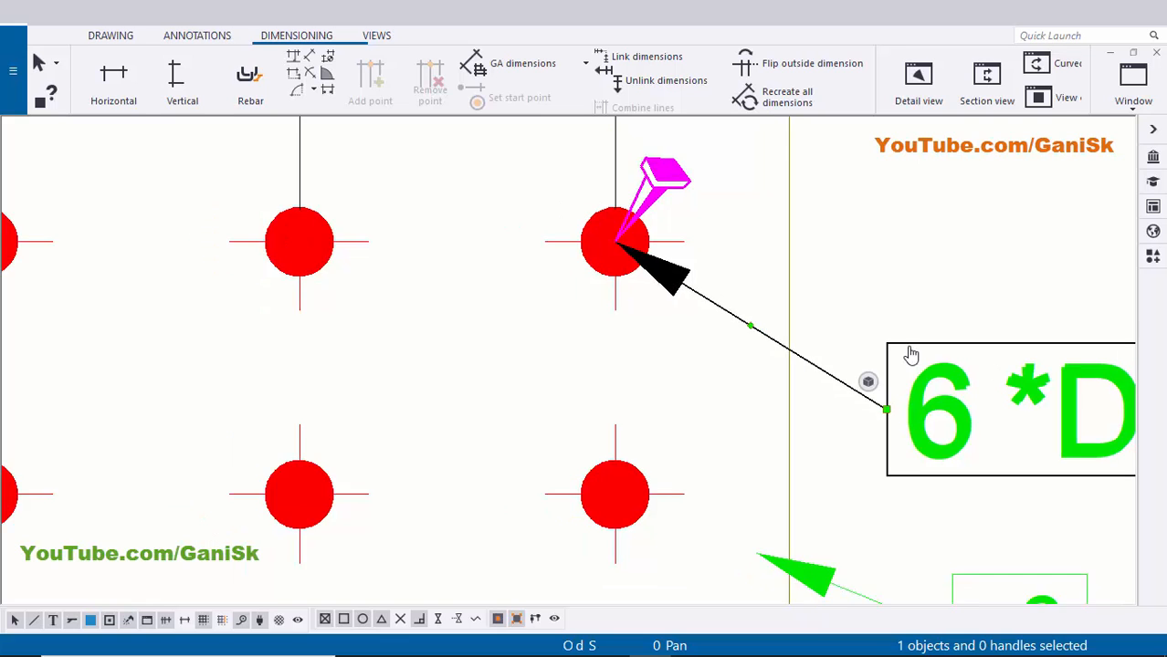
{"action": "middle_click_drag", "start_coordinate": [911, 354], "coordinate": [707, 315]}
- Set the 6 *D 22 bolt mark's frame colour to green in its properties, then apply and close
{"action": "double_click", "coordinate": [760, 383]}
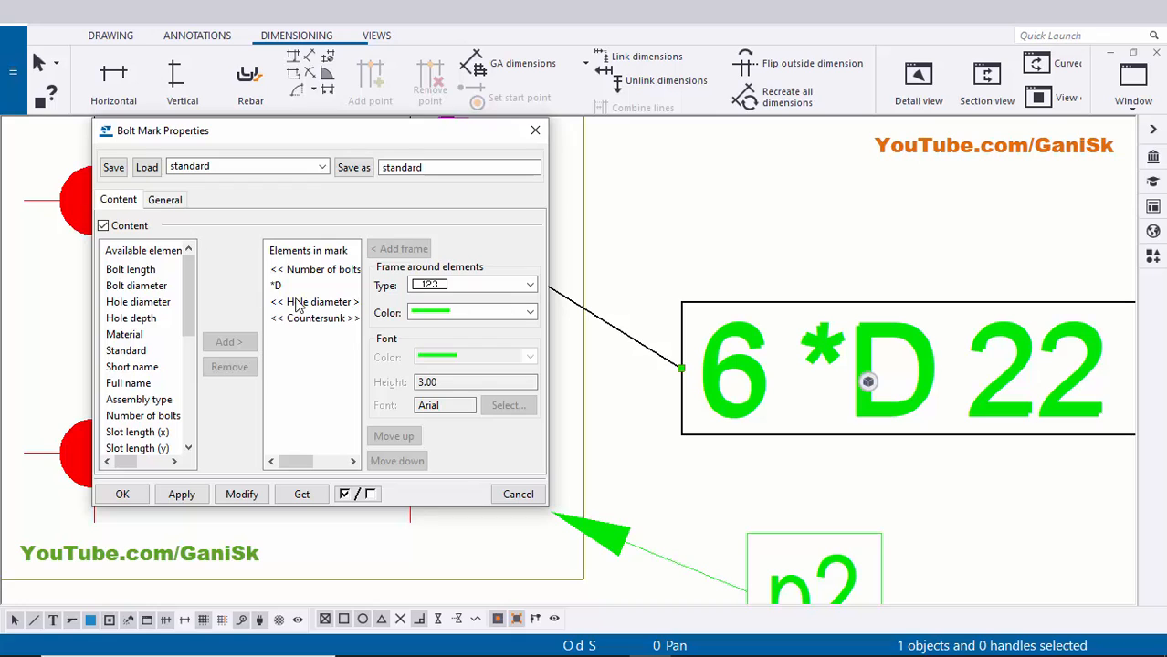
{"action": "left_click", "coordinate": [166, 200]}
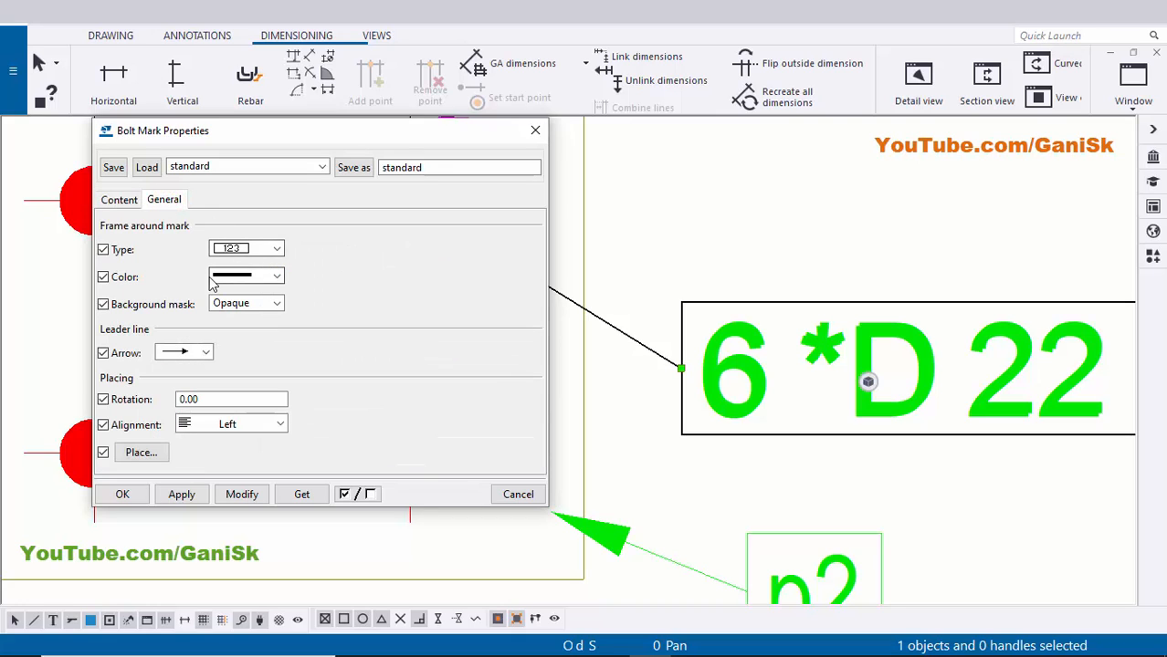
{"action": "left_click", "coordinate": [254, 277]}
{"action": "left_click", "coordinate": [244, 329]}
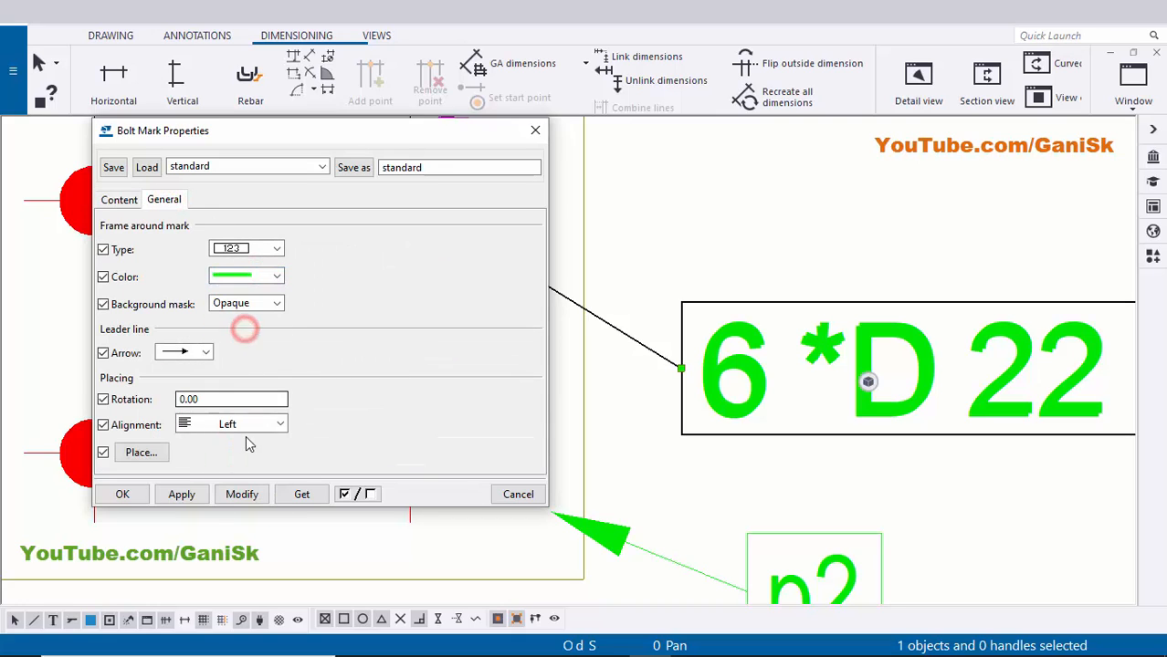
{"action": "left_click", "coordinate": [256, 492]}
{"action": "scroll", "coordinate": [750, 385], "scroll_direction": "down", "scroll_amount": 2}
{"action": "middle_click_drag", "start_coordinate": [741, 376], "coordinate": [874, 365]}
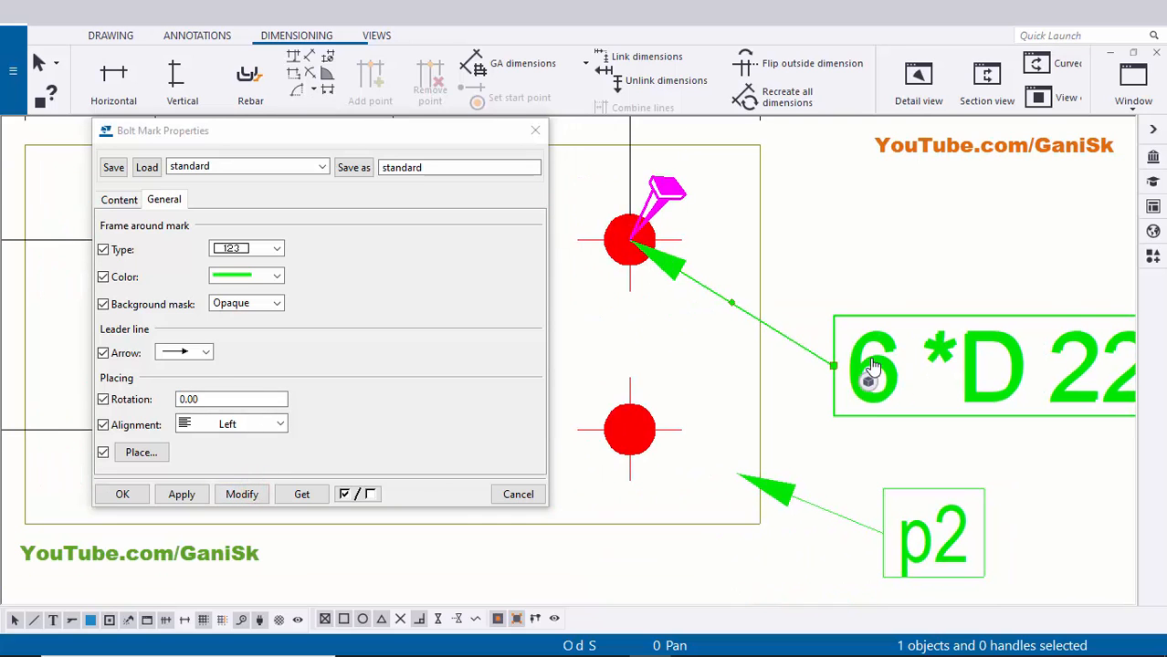
{"action": "left_click", "coordinate": [172, 497]}
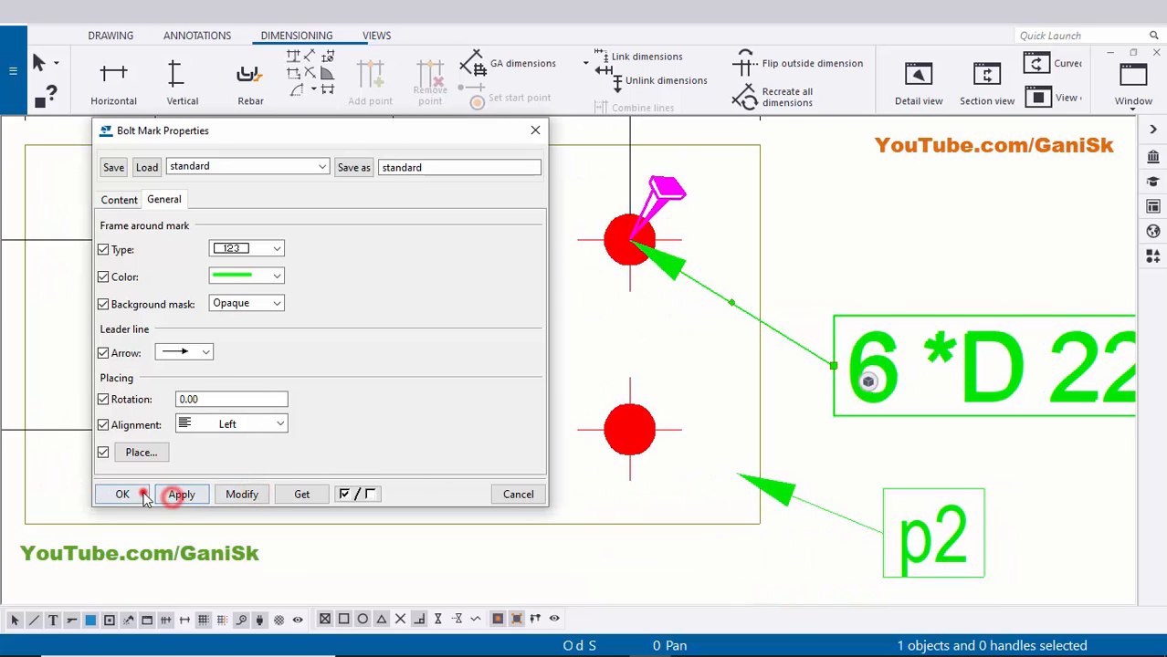
{"action": "left_click", "coordinate": [143, 492]}
{"action": "left_click", "coordinate": [919, 200]}
{"action": "scroll", "coordinate": [903, 294], "scroll_direction": "down", "scroll_amount": 2}
{"action": "middle_click_drag", "start_coordinate": [902, 296], "coordinate": [782, 288]}
{"action": "scroll", "coordinate": [781, 292], "scroll_direction": "down", "scroll_amount": 4}
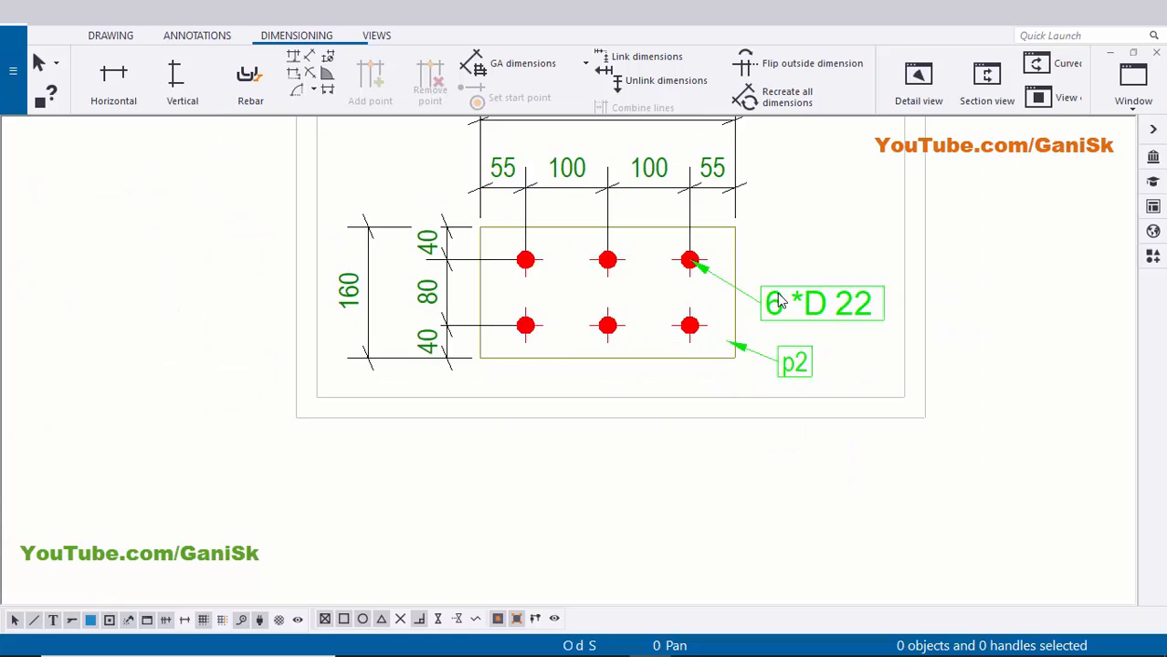
- Bring the beam views into view and select the B1 mark on the upper view
{"action": "scroll", "coordinate": [748, 371], "scroll_direction": "down", "scroll_amount": 1}
{"action": "scroll", "coordinate": [748, 351], "scroll_direction": "down", "scroll_amount": 1}
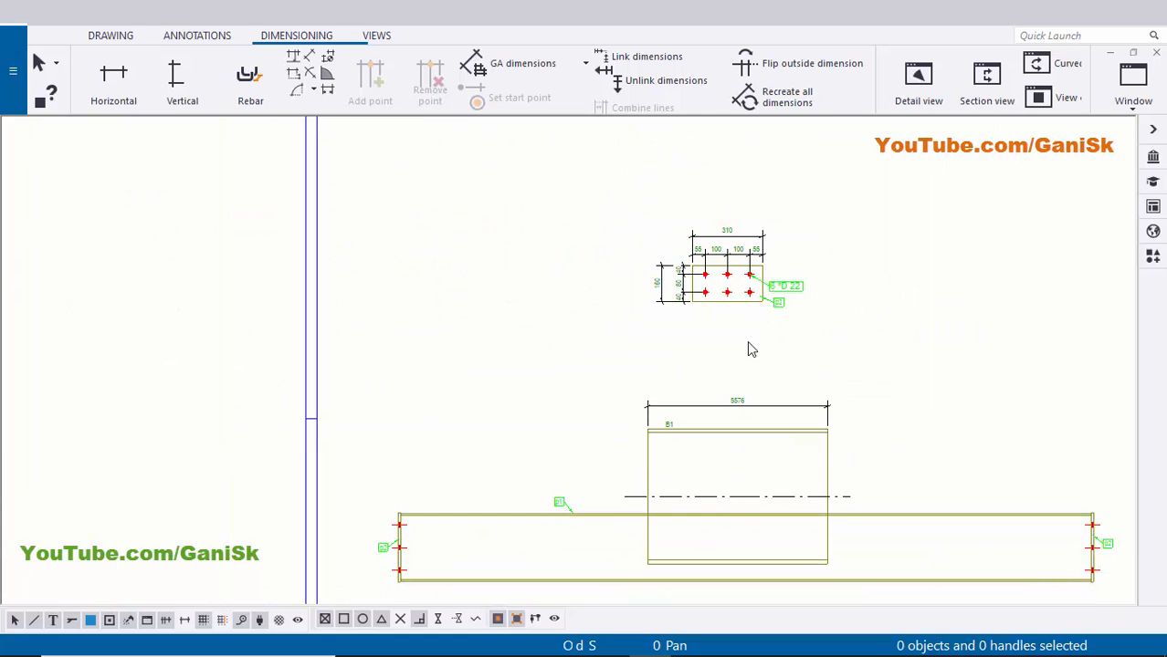
{"action": "scroll", "coordinate": [680, 274], "scroll_direction": "up", "scroll_amount": 5}
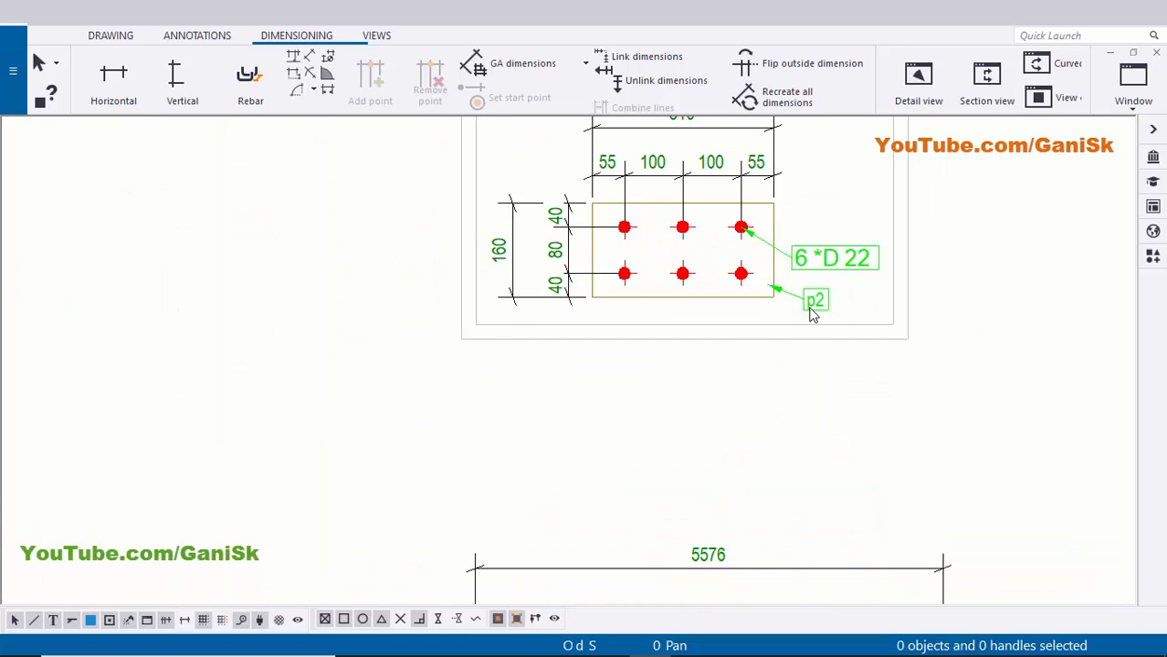
{"action": "scroll", "coordinate": [739, 330], "scroll_direction": "down", "scroll_amount": 4}
{"action": "middle_click_drag", "start_coordinate": [692, 587], "coordinate": [630, 373]}
{"action": "scroll", "coordinate": [628, 370], "scroll_direction": "up", "scroll_amount": 3}
{"action": "scroll", "coordinate": [770, 346], "scroll_direction": "down", "scroll_amount": 4}
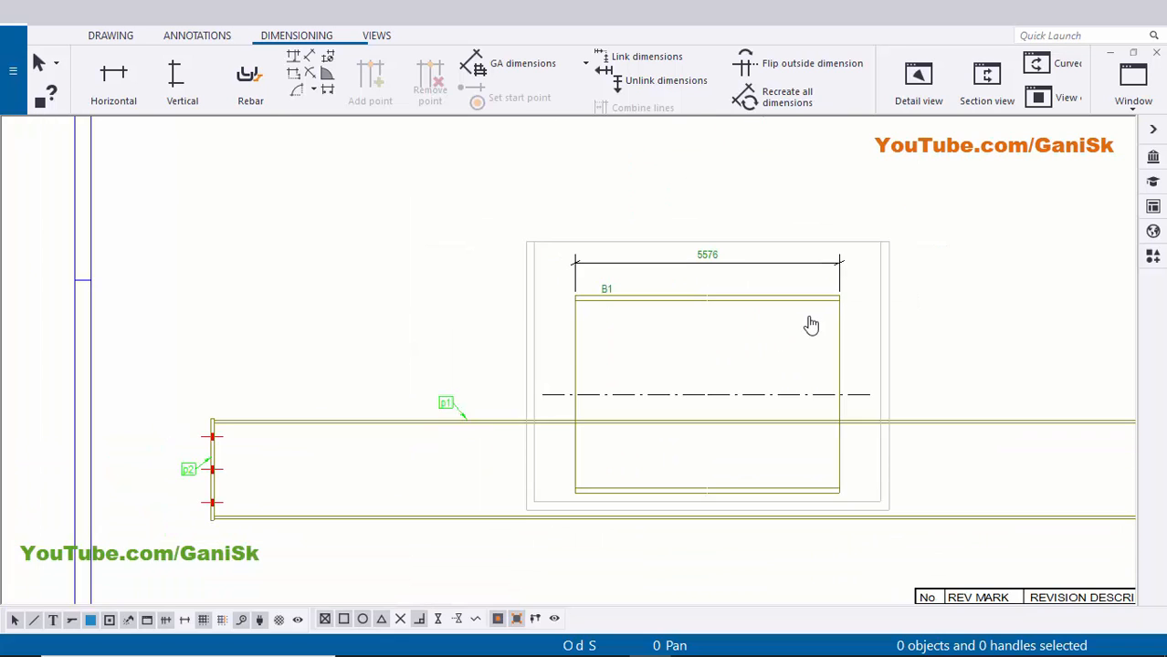
{"action": "middle_click_drag", "start_coordinate": [812, 326], "coordinate": [758, 377]}
{"action": "scroll", "coordinate": [589, 335], "scroll_direction": "up", "scroll_amount": 7}
{"action": "left_click", "coordinate": [513, 345]}
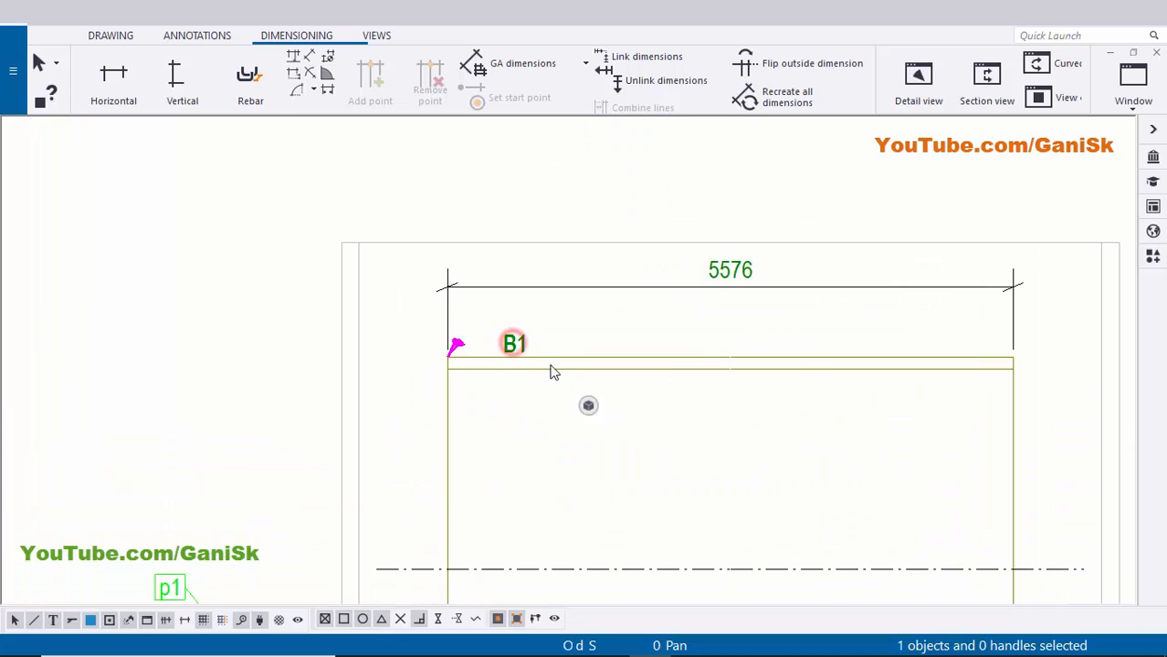
{"action": "scroll", "coordinate": [552, 373], "scroll_direction": "up", "scroll_amount": 2}
- Add a p1 part mark to the beam using applied mark properties, placed under the 5576 dimension
{"action": "left_click", "coordinate": [551, 362]}
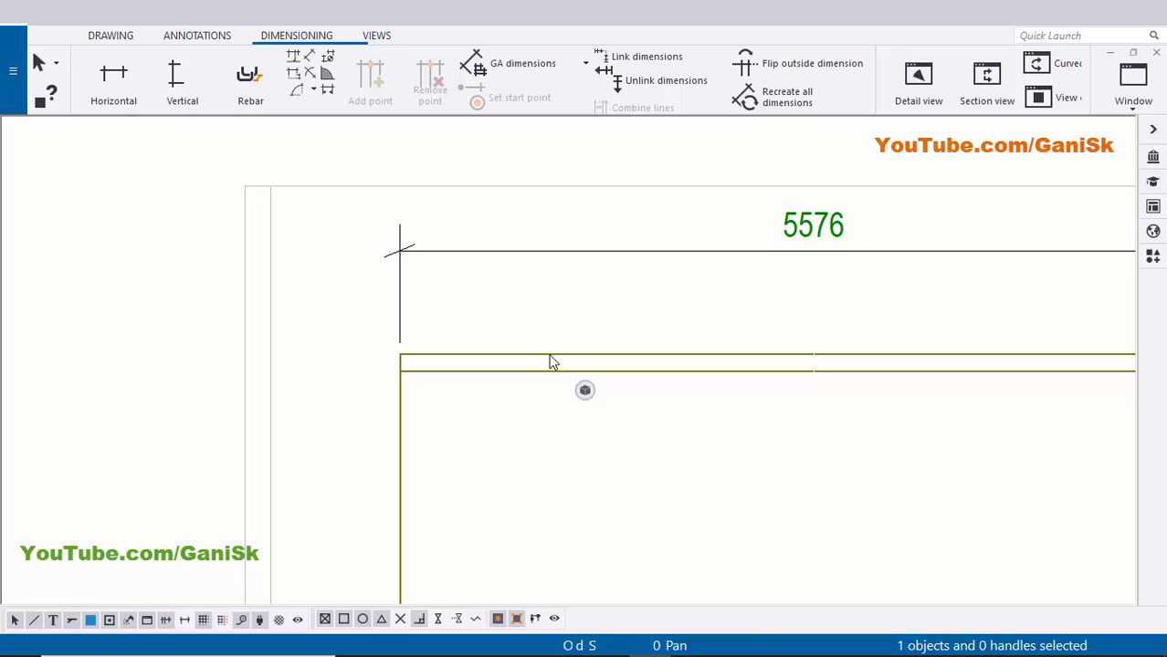
{"action": "right_click", "coordinate": [550, 362]}
{"action": "left_click", "coordinate": [601, 453]}
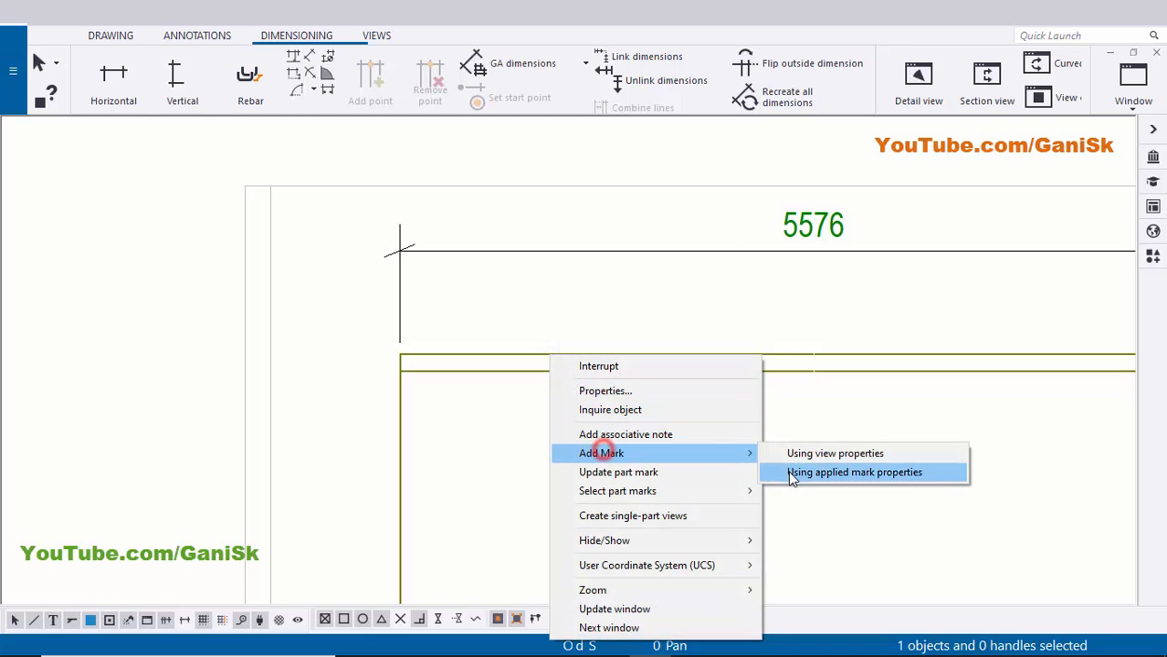
{"action": "left_click", "coordinate": [821, 472]}
{"action": "mouse_move", "coordinate": [697, 518]}
{"action": "left_mouse_down"}
{"action": "mouse_move", "coordinate": [689, 375]}
{"action": "mouse_move", "coordinate": [657, 304]}
{"action": "left_mouse_up"}
{"action": "left_click", "coordinate": [745, 316]}
{"action": "scroll", "coordinate": [697, 308], "scroll_direction": "down", "scroll_amount": 3}
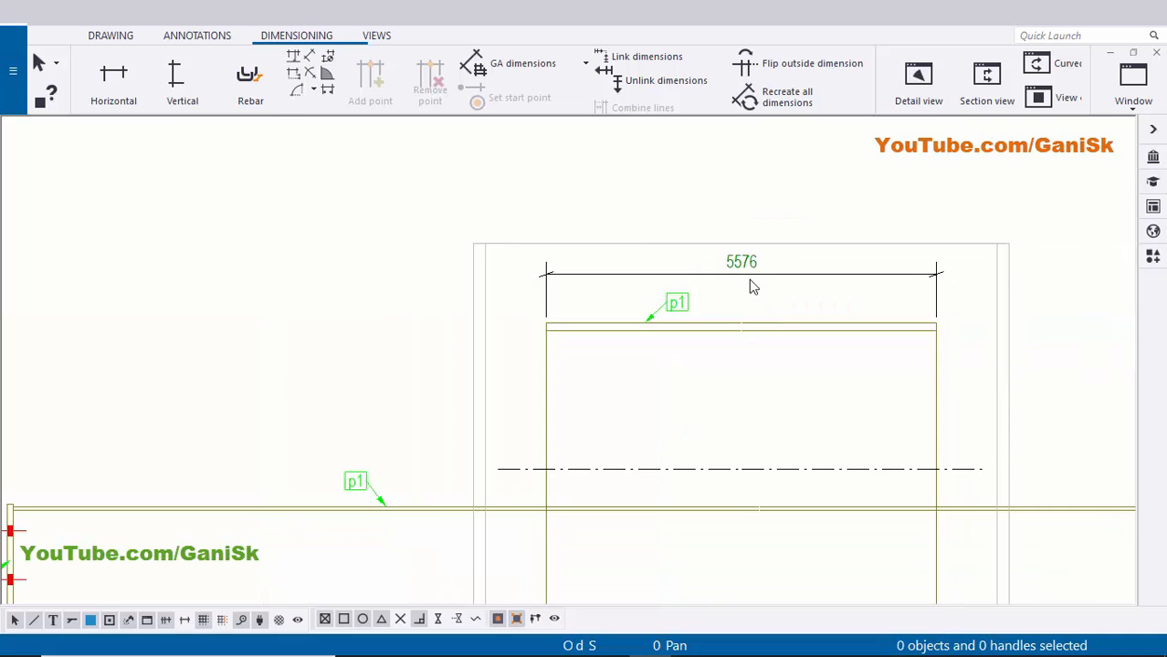
{"action": "scroll", "coordinate": [733, 277], "scroll_direction": "up", "scroll_amount": 4}
{"action": "scroll", "coordinate": [742, 276], "scroll_direction": "down", "scroll_amount": 9}
- Pan the sheet to inspect the title block and material list
{"action": "scroll", "coordinate": [736, 447], "scroll_direction": "down", "scroll_amount": 5}
{"action": "middle_click_drag", "start_coordinate": [754, 559], "coordinate": [680, 249]}
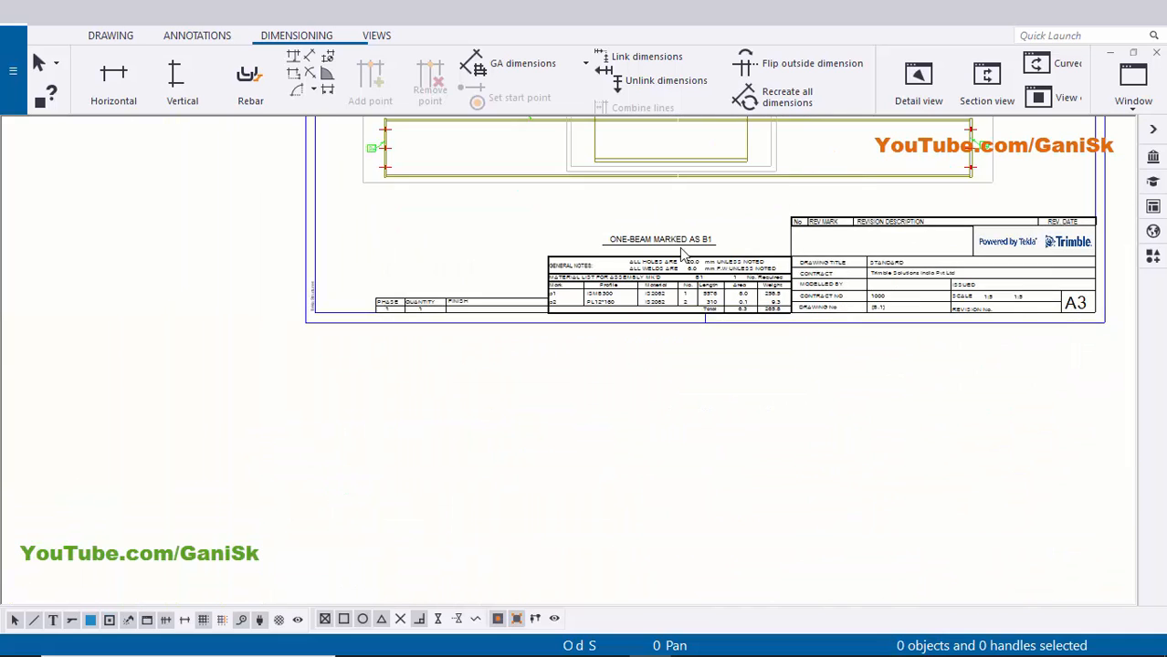
{"action": "scroll", "coordinate": [691, 279], "scroll_direction": "up", "scroll_amount": 5}
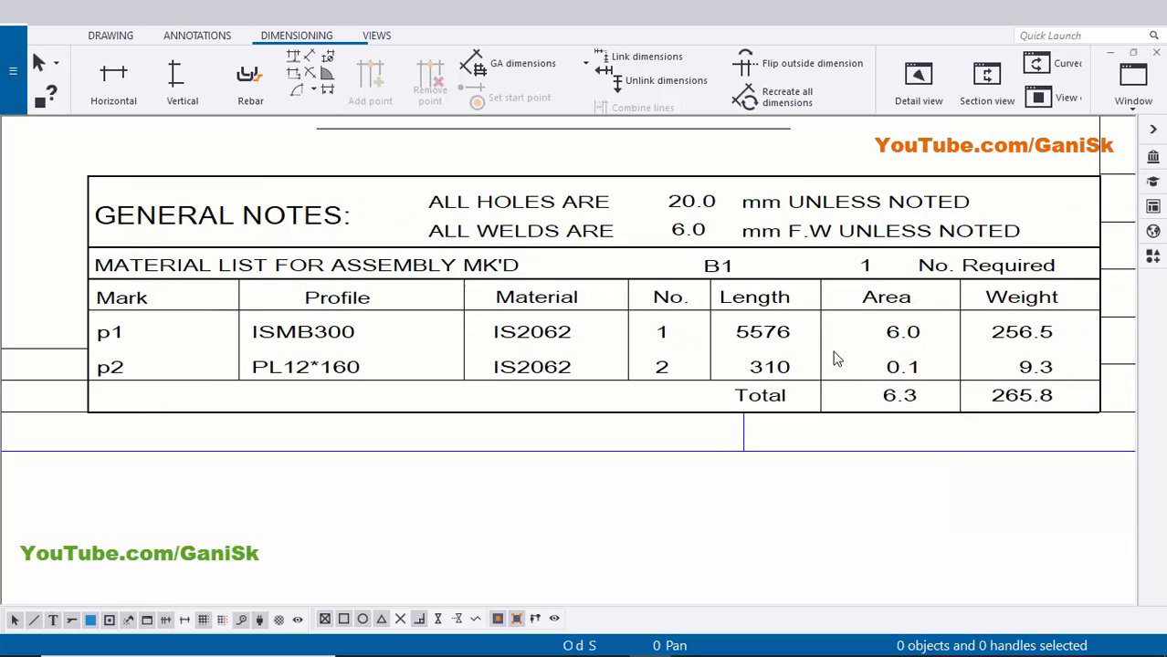
{"action": "scroll", "coordinate": [836, 359], "scroll_direction": "up", "scroll_amount": 2}
{"action": "scroll", "coordinate": [754, 346], "scroll_direction": "down", "scroll_amount": 6}
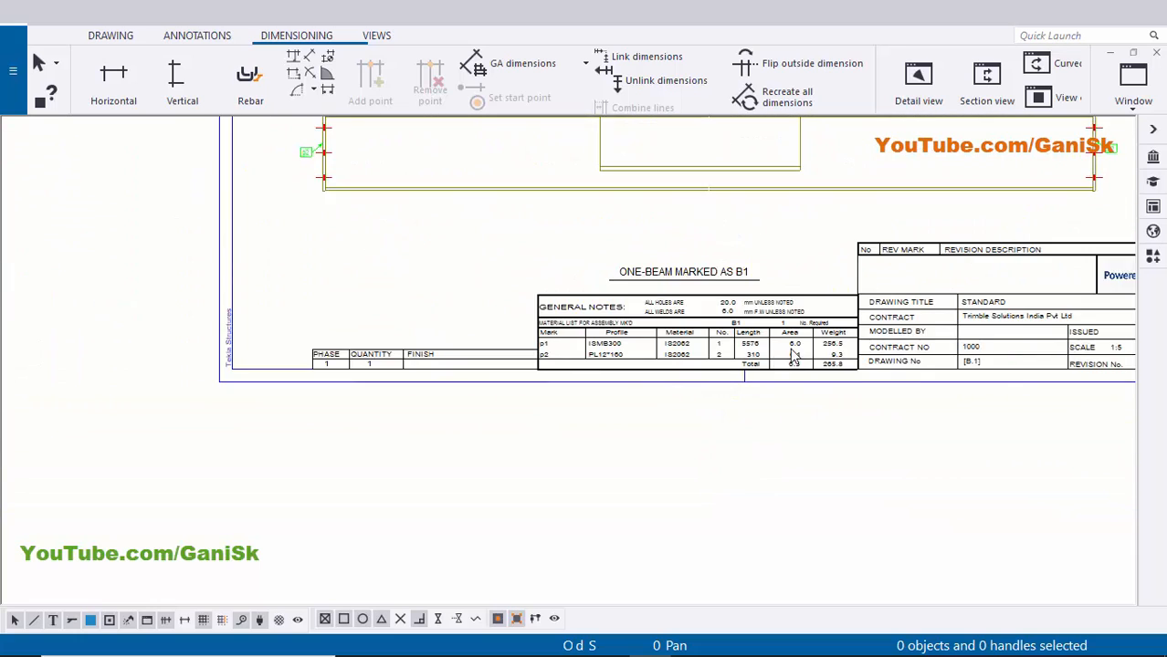
{"action": "scroll", "coordinate": [793, 358], "scroll_direction": "down", "scroll_amount": 5}
{"action": "scroll", "coordinate": [802, 301], "scroll_direction": "up", "scroll_amount": 5}
- Drag the beam's upper view up and right beside the bolted plate detail, then select the elevation view
{"action": "left_click", "coordinate": [778, 299]}
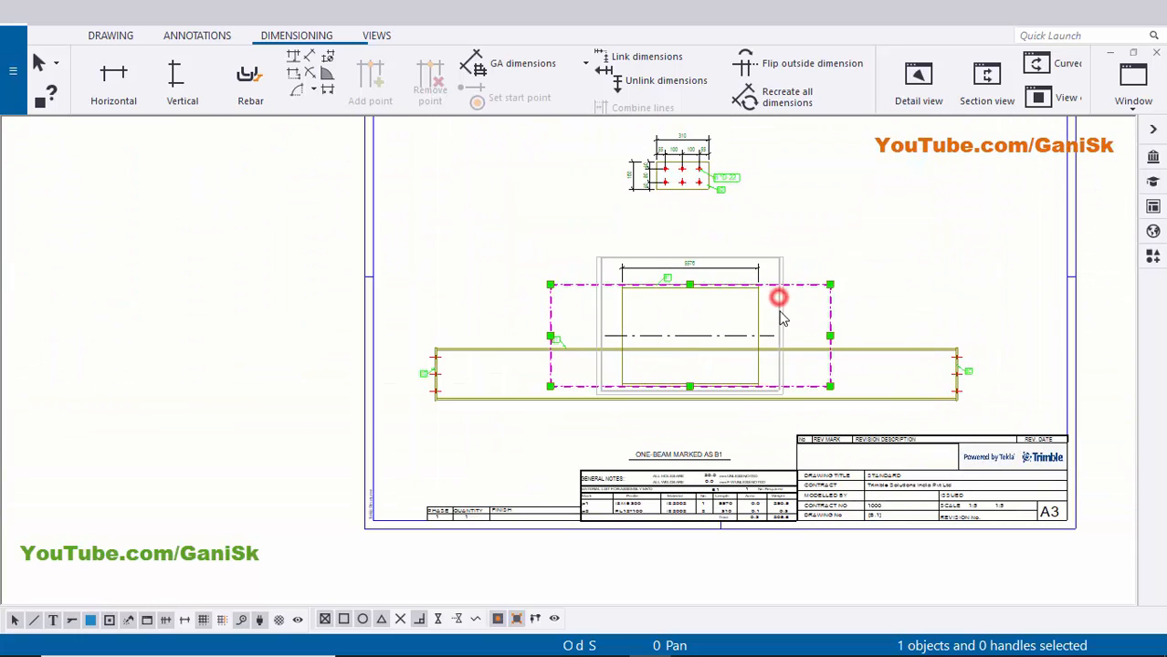
{"action": "left_click_drag", "start_coordinate": [781, 310], "coordinate": [982, 209]}
{"action": "left_click", "coordinate": [891, 305]}
{"action": "scroll", "coordinate": [874, 275], "scroll_direction": "up", "scroll_amount": 2}
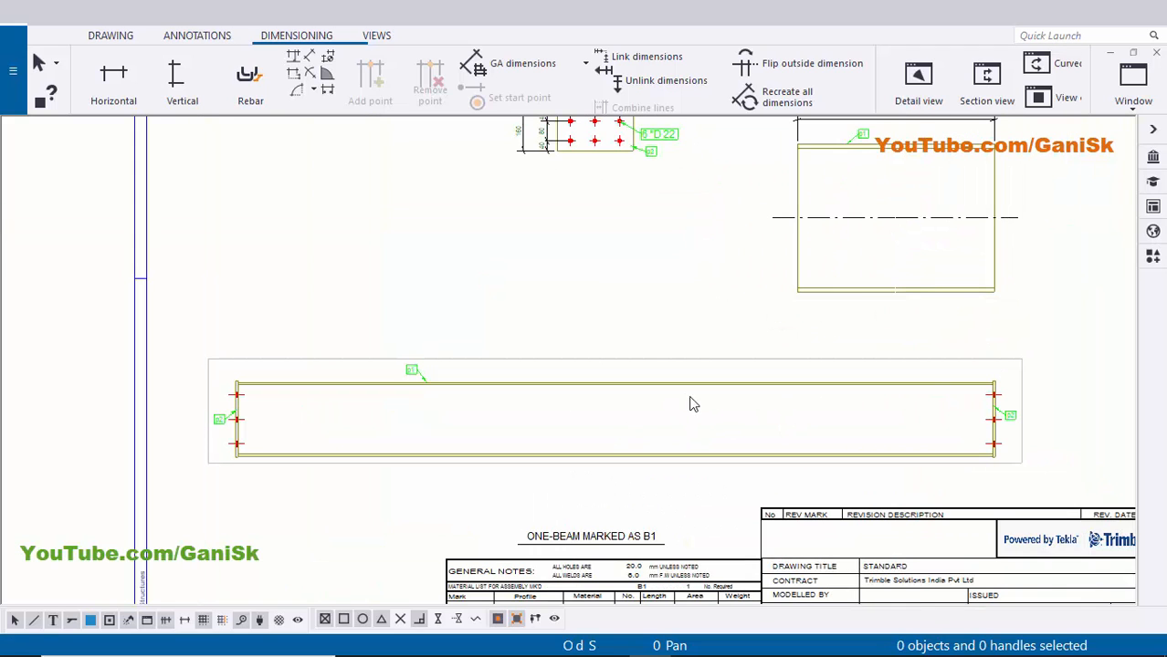
{"action": "middle_click_drag", "start_coordinate": [888, 293], "coordinate": [826, 341]}
{"action": "scroll", "coordinate": [579, 279], "scroll_direction": "down", "scroll_amount": 1}
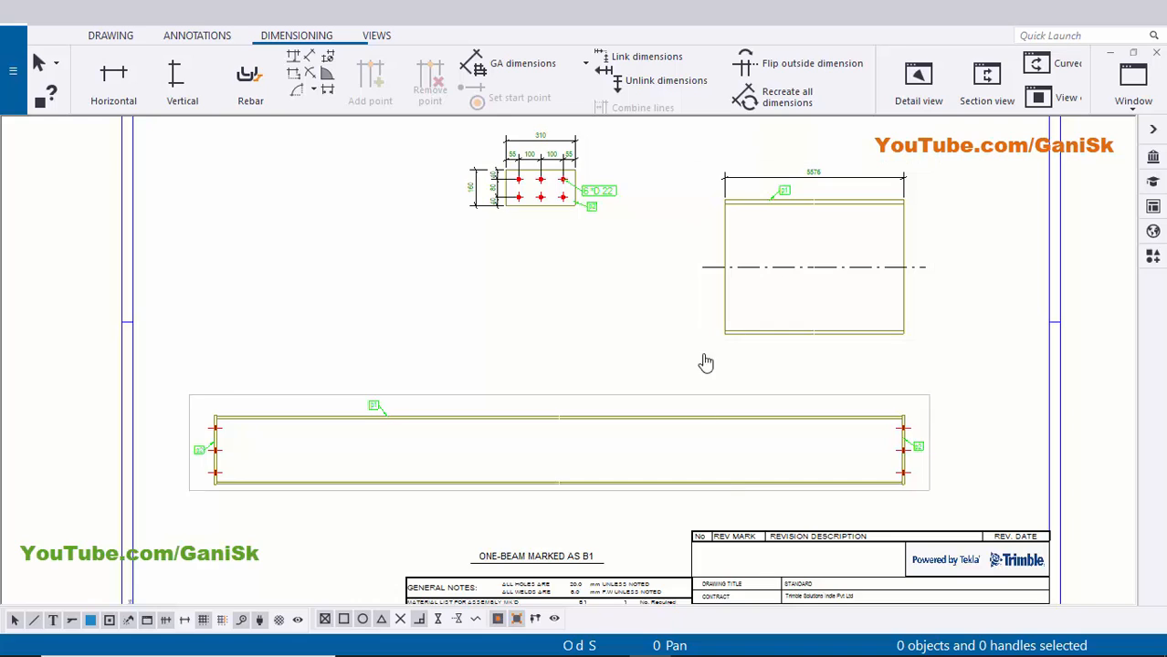
{"action": "middle_click_drag", "start_coordinate": [704, 361], "coordinate": [715, 270]}
{"action": "left_click", "coordinate": [627, 305]}
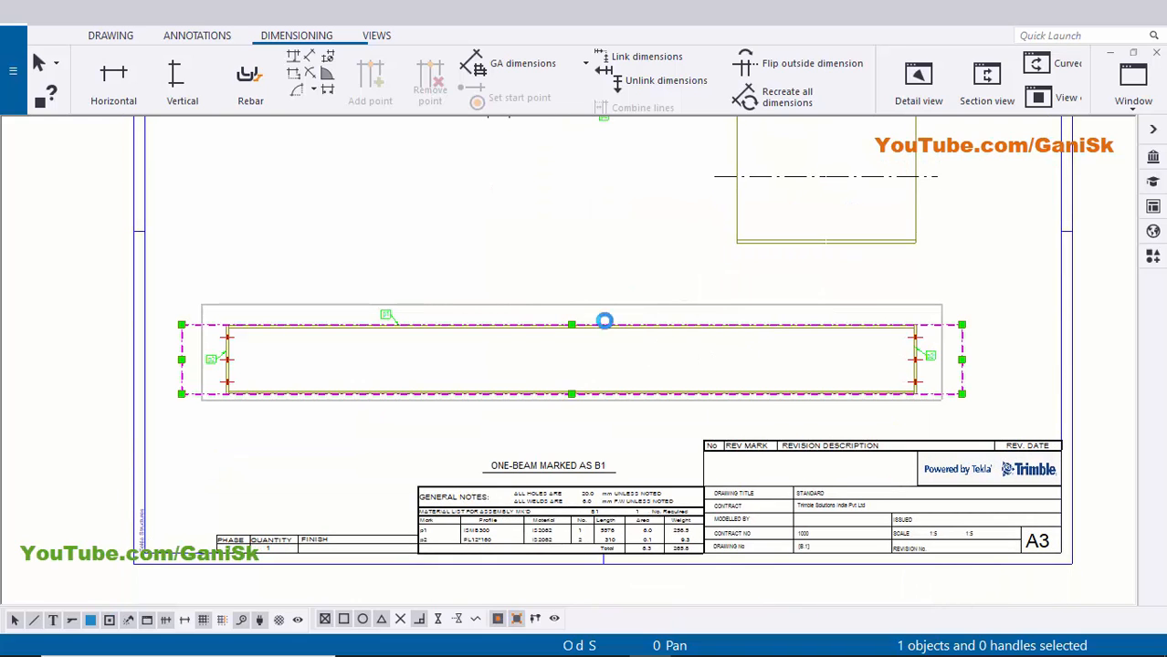
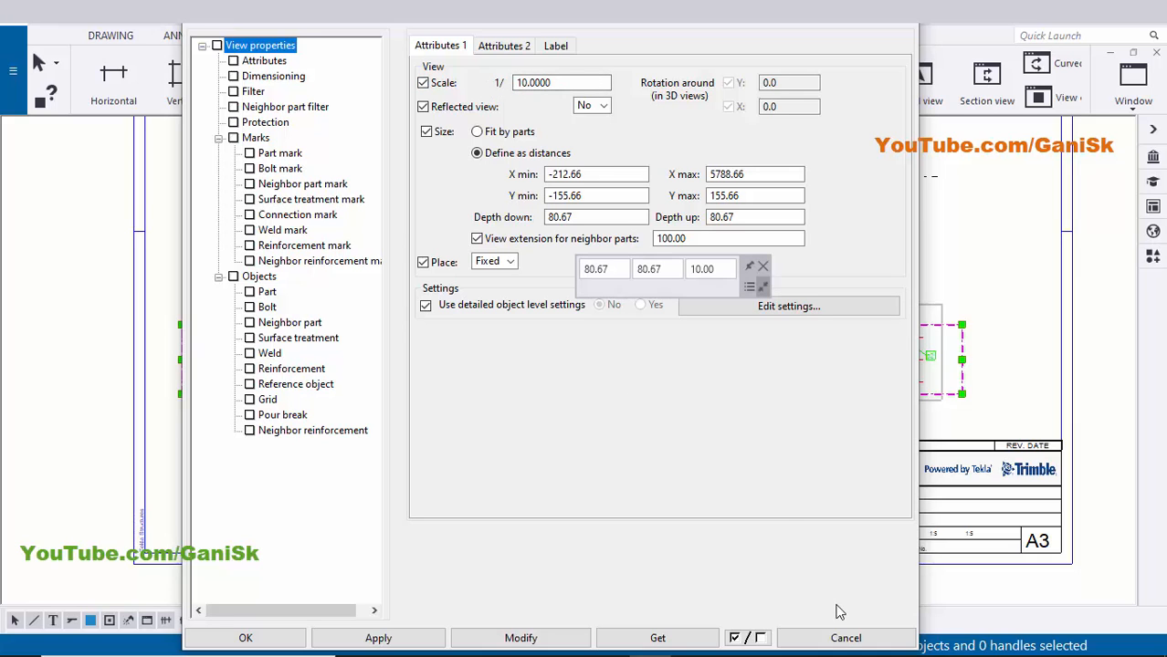
- Close the open view settings without changes and clear the view selection
{"action": "left_click", "coordinate": [845, 639]}
{"action": "left_click", "coordinate": [1011, 337]}
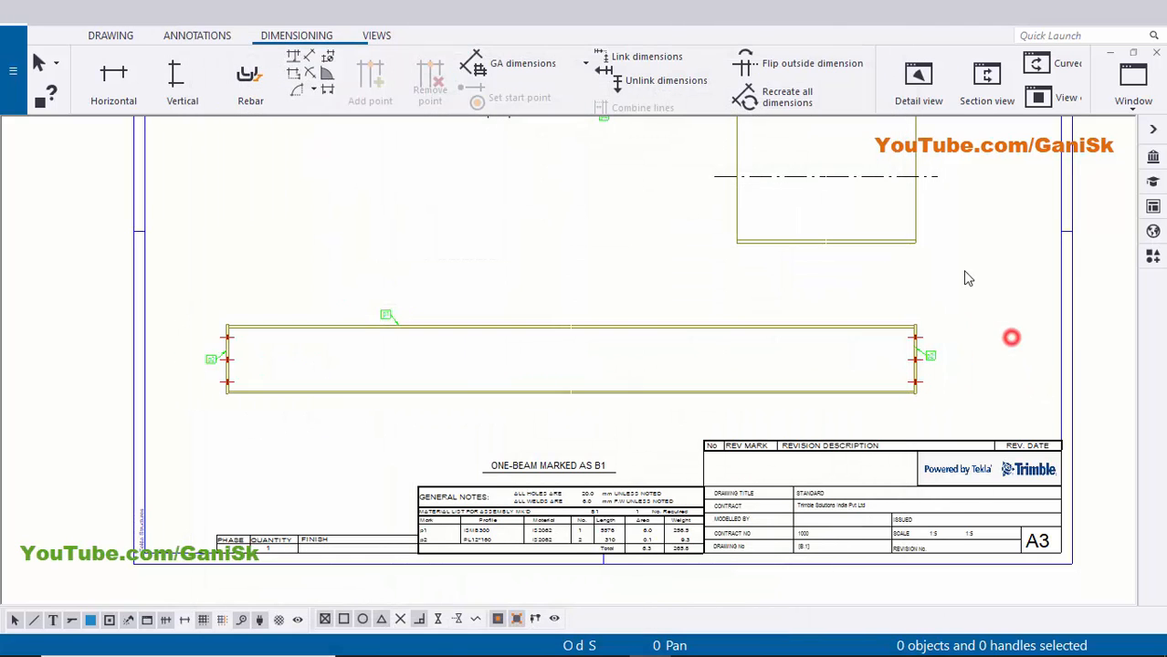
{"action": "scroll", "coordinate": [964, 272], "scroll_direction": "up", "scroll_amount": 2}
{"action": "scroll", "coordinate": [809, 367], "scroll_direction": "down", "scroll_amount": 2}
{"action": "scroll", "coordinate": [862, 411], "scroll_direction": "up", "scroll_amount": 2}
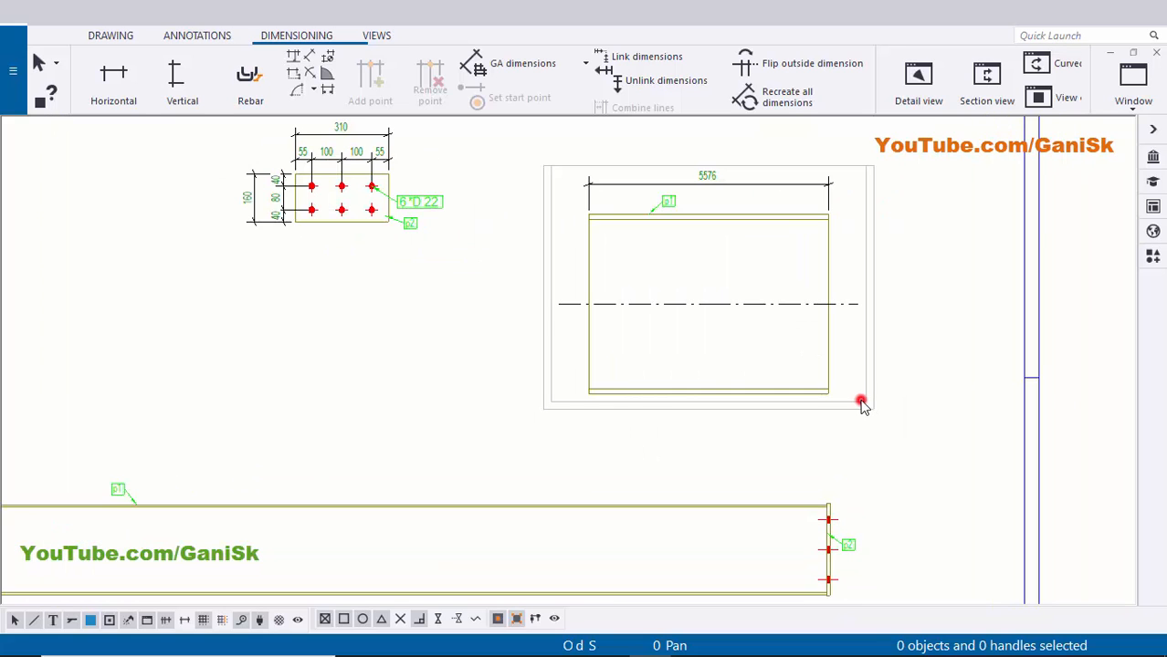
- Change the 5576 beam view scale to 1:10
{"action": "double_click", "coordinate": [862, 405]}
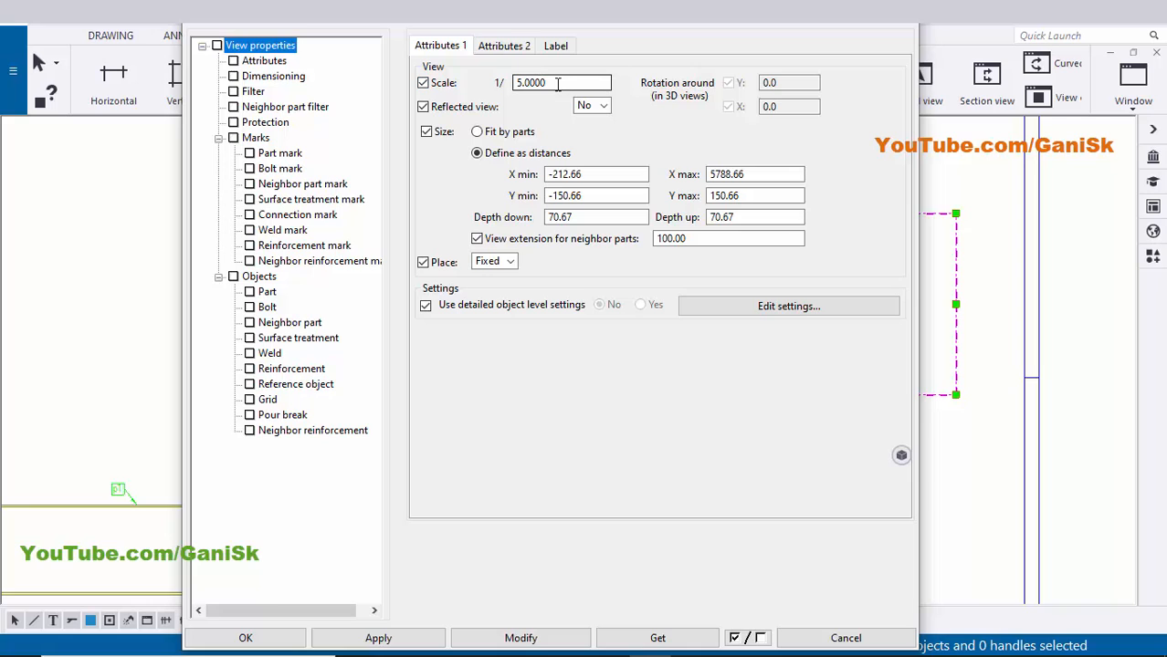
{"action": "left_click_drag", "start_coordinate": [557, 84], "coordinate": [466, 83]}
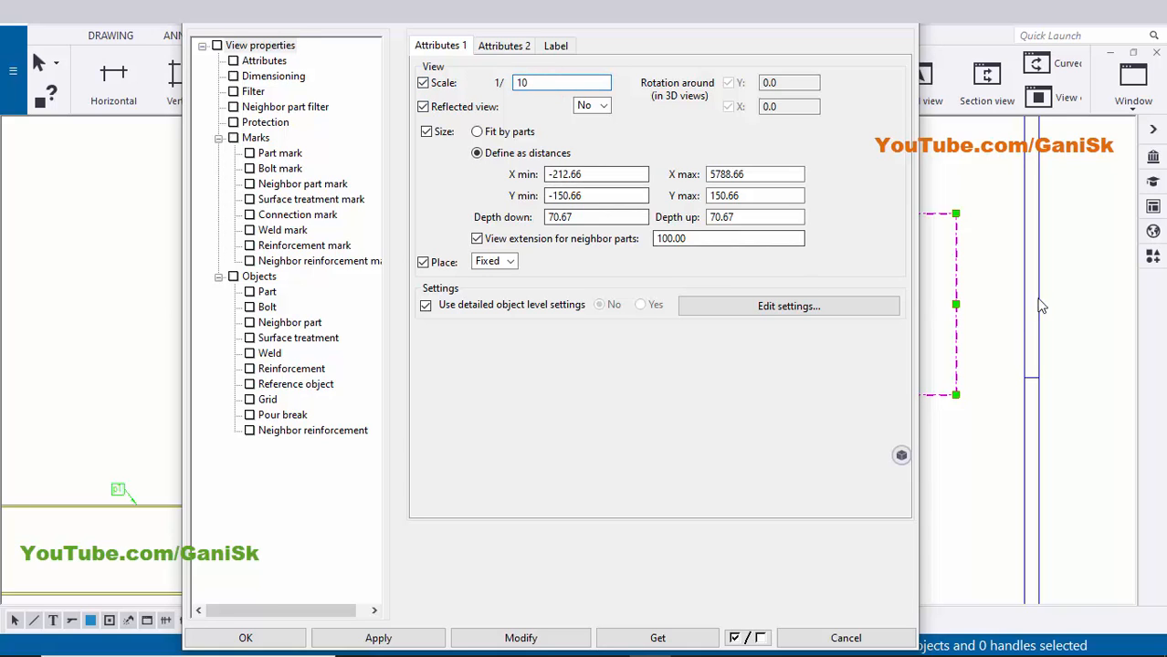
{"action": "scroll", "coordinate": [1042, 304], "scroll_direction": "down", "scroll_amount": 5}
{"action": "middle_click_drag", "start_coordinate": [987, 340], "coordinate": [1100, 303]}
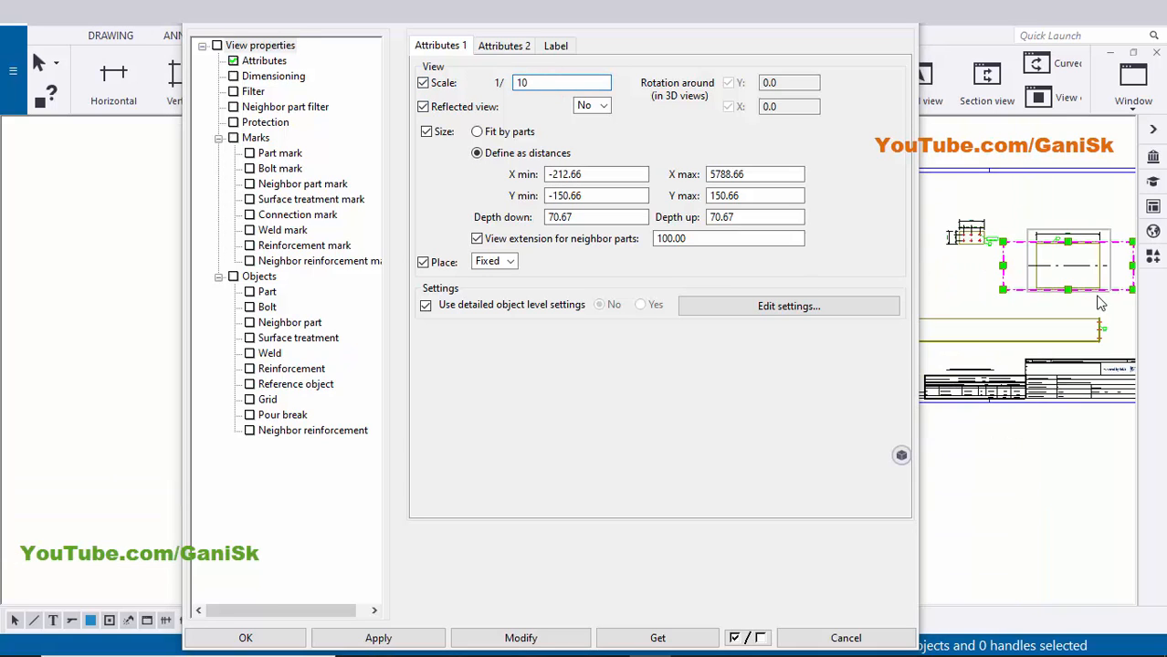
{"action": "left_click", "coordinate": [520, 636]}
- Set the view's minimum cut part length to 600 and confirm the settings
{"action": "scroll", "coordinate": [991, 337], "scroll_direction": "up", "scroll_amount": 2}
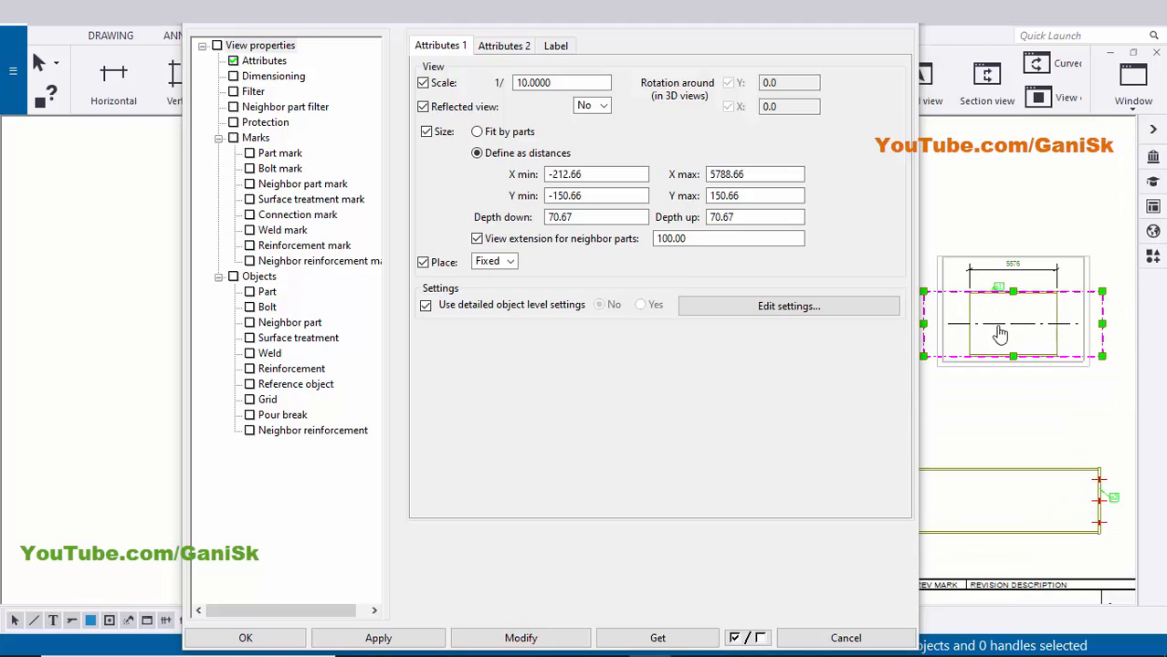
{"action": "middle_click_drag", "start_coordinate": [998, 327], "coordinate": [1019, 321]}
{"action": "scroll", "coordinate": [1040, 292], "scroll_direction": "up", "scroll_amount": 1}
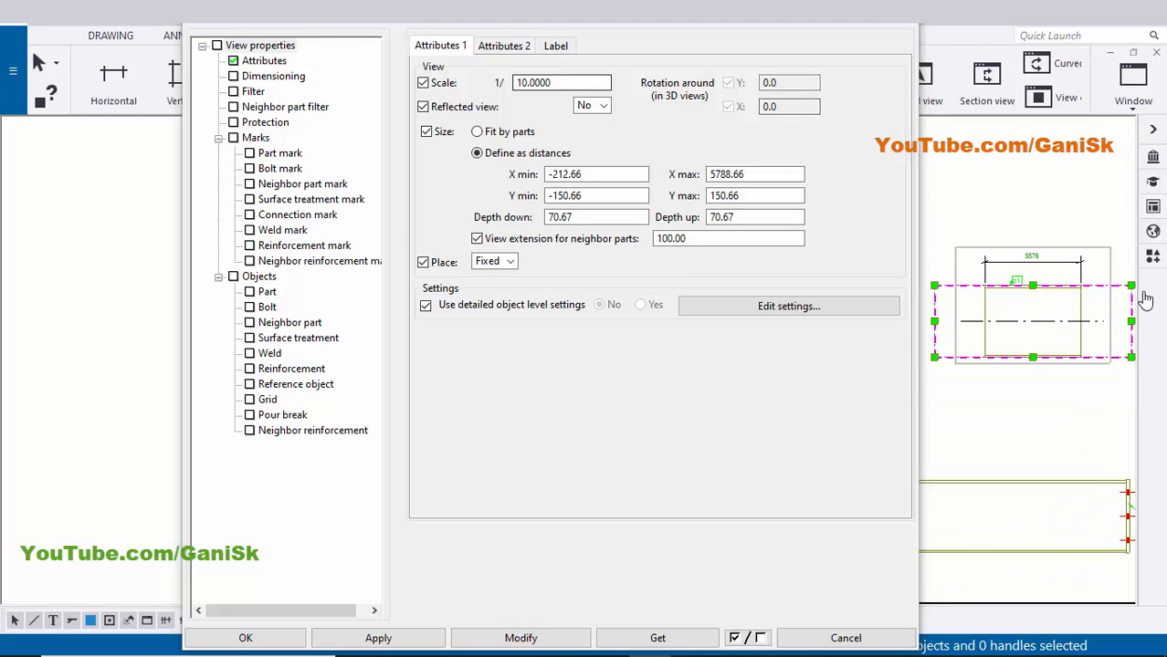
{"action": "left_click", "coordinate": [512, 46]}
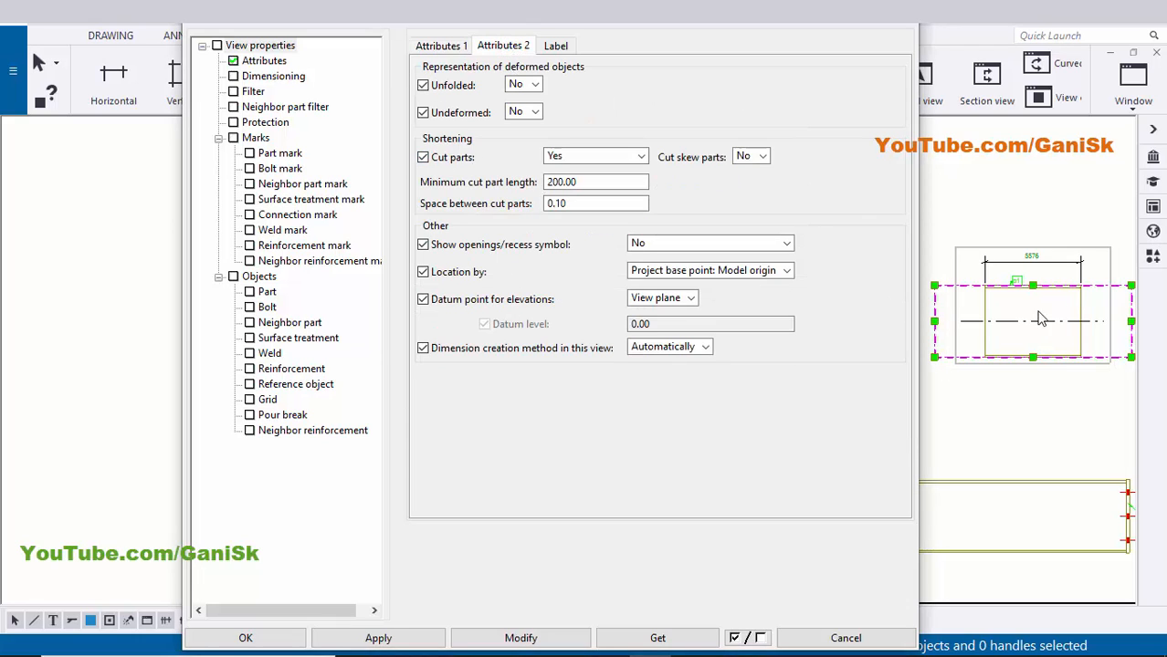
{"action": "scroll", "coordinate": [1020, 336], "scroll_direction": "up", "scroll_amount": 1}
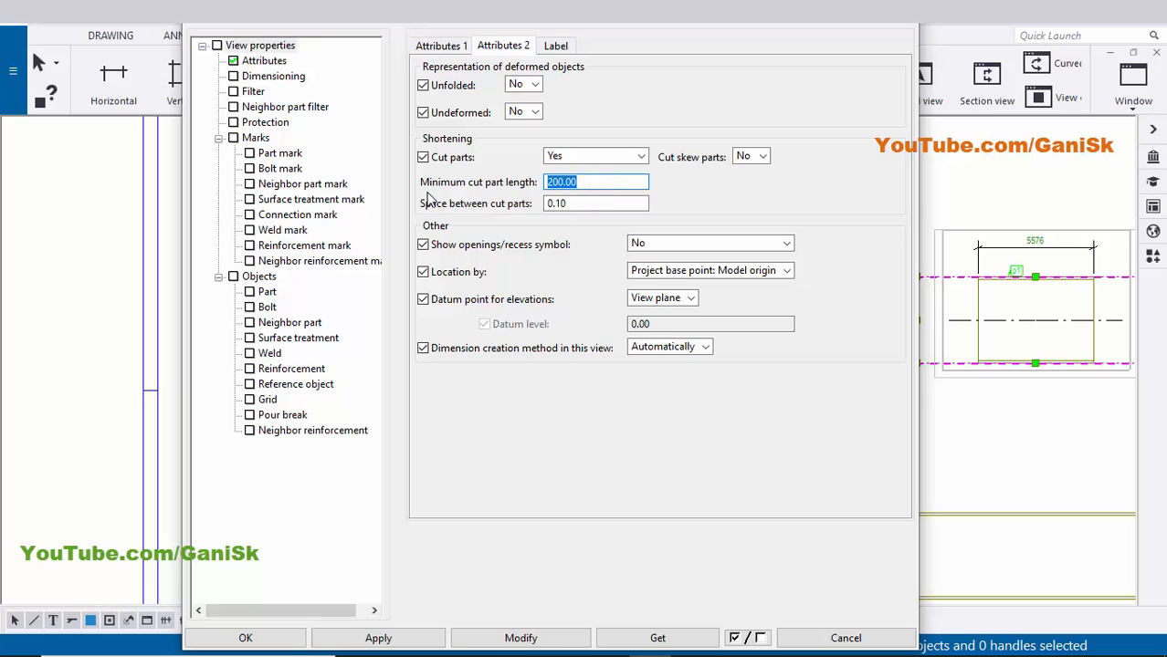
{"action": "left_click", "coordinate": [542, 639]}
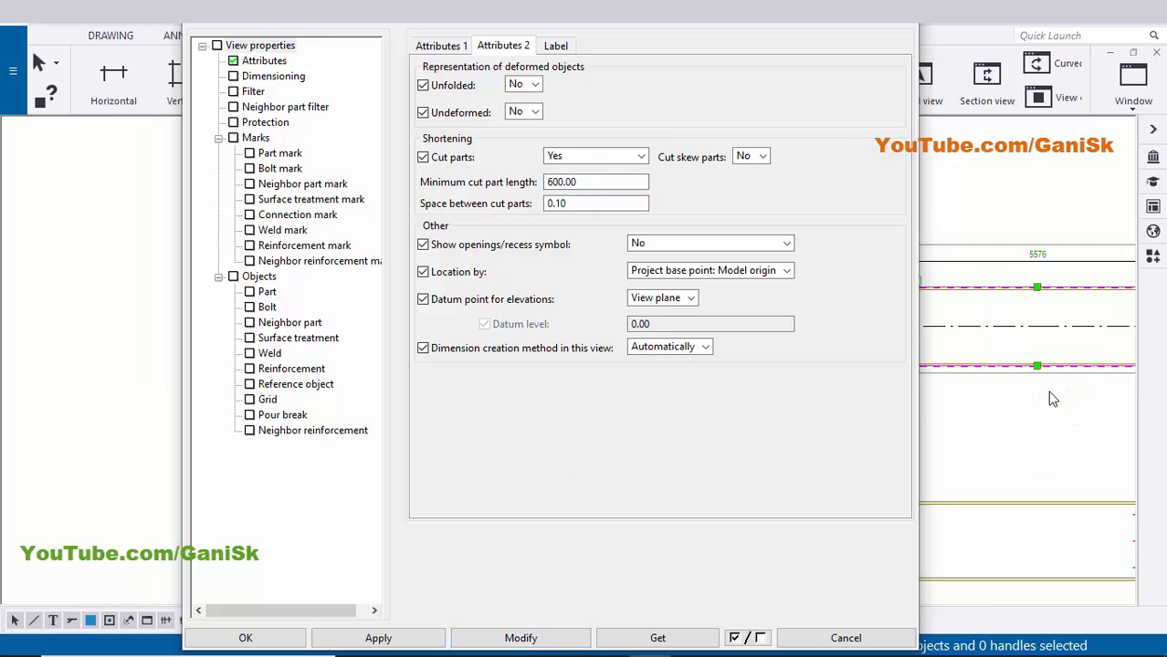
{"action": "scroll", "coordinate": [1054, 388], "scroll_direction": "up", "scroll_amount": 3}
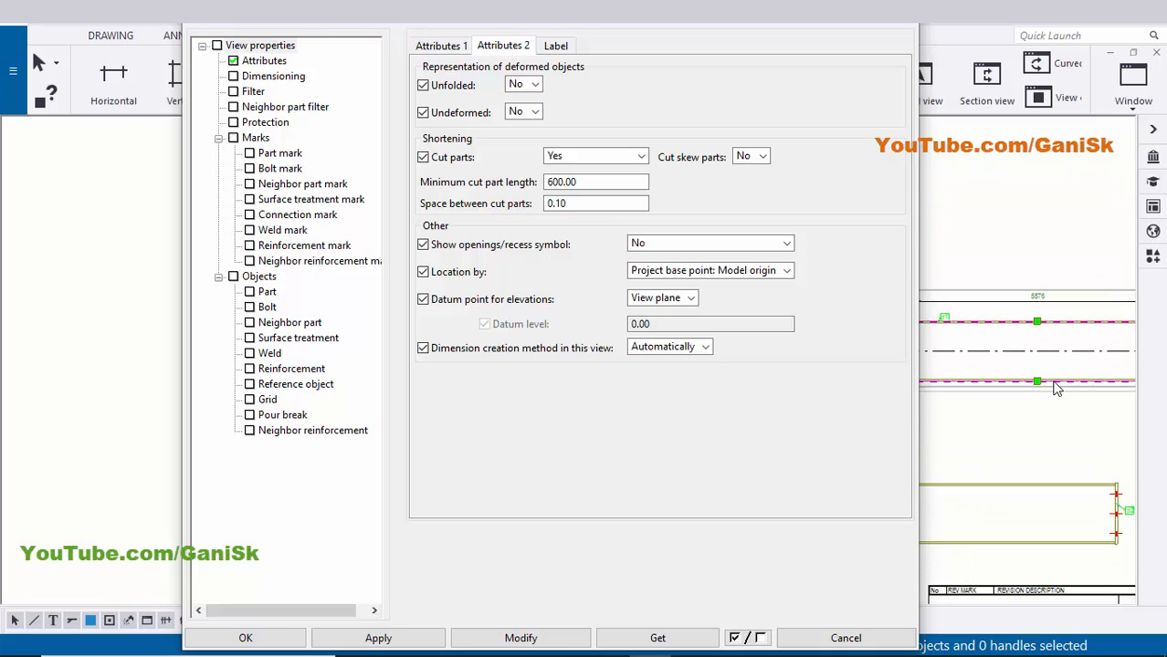
{"action": "left_click", "coordinate": [249, 638]}
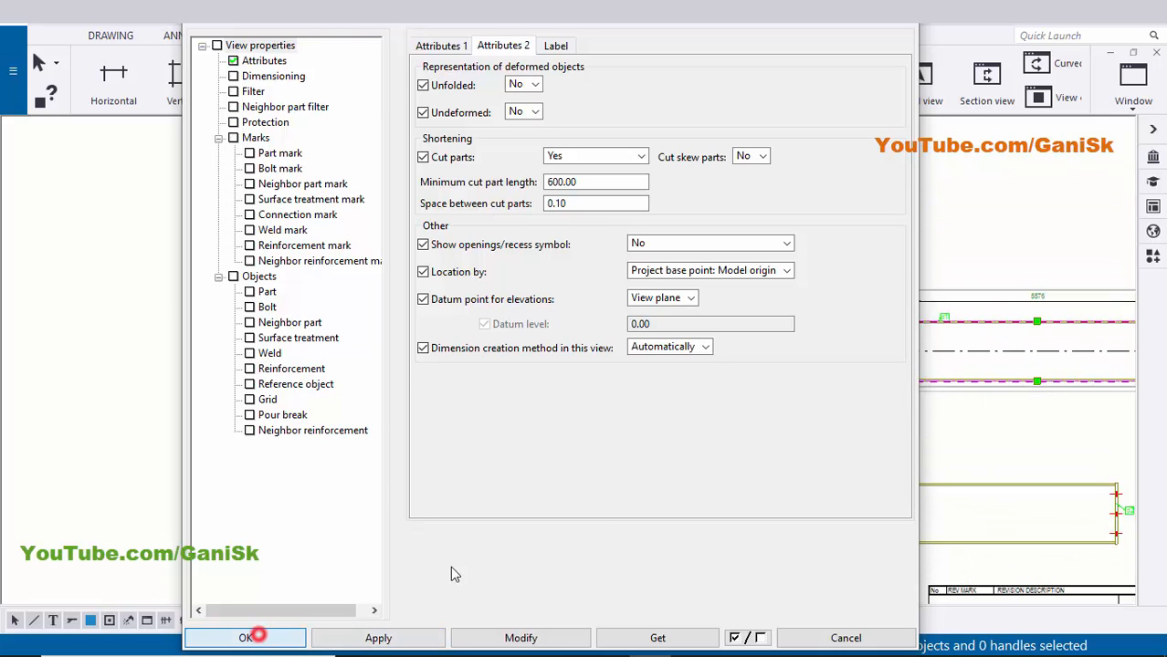
{"action": "scroll", "coordinate": [796, 315], "scroll_direction": "up", "scroll_amount": 3}
{"action": "scroll", "coordinate": [796, 315], "scroll_direction": "up", "scroll_amount": 2}
{"action": "left_click", "coordinate": [790, 311]}
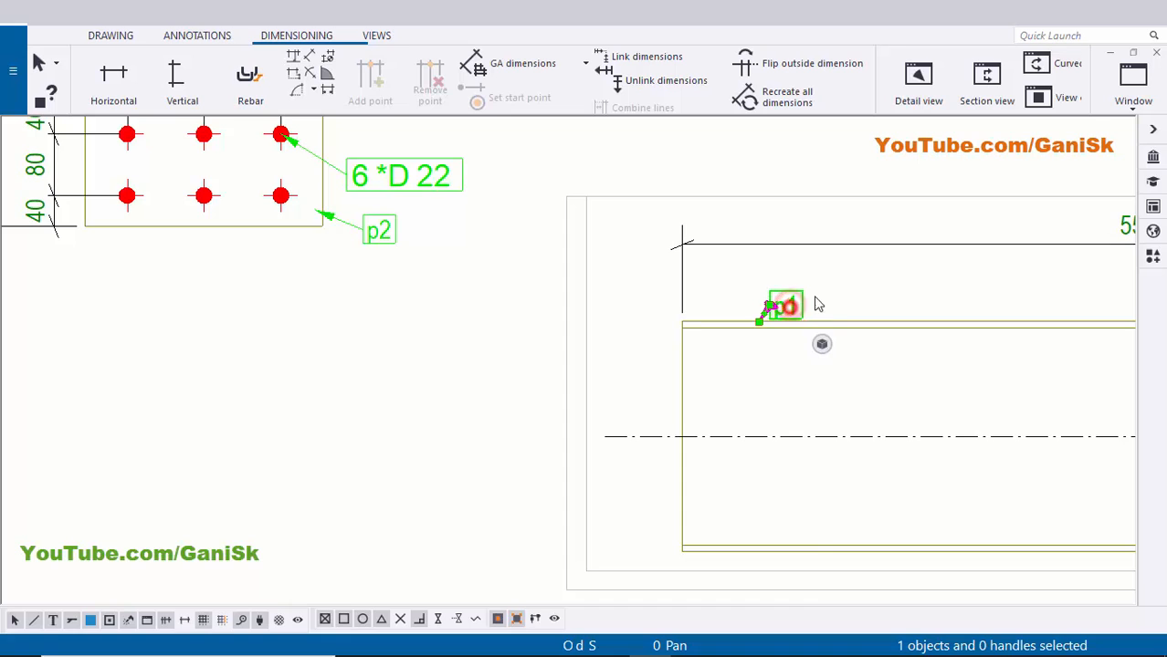
- Move the p1 part mark up and to the right
{"action": "left_click_drag", "start_coordinate": [790, 308], "coordinate": [821, 296]}
{"action": "left_click", "coordinate": [908, 291]}
{"action": "scroll", "coordinate": [918, 301], "scroll_direction": "down", "scroll_amount": 4}
{"action": "middle_click_drag", "start_coordinate": [929, 320], "coordinate": [677, 284]}
{"action": "scroll", "coordinate": [699, 310], "scroll_direction": "up", "scroll_amount": 2}
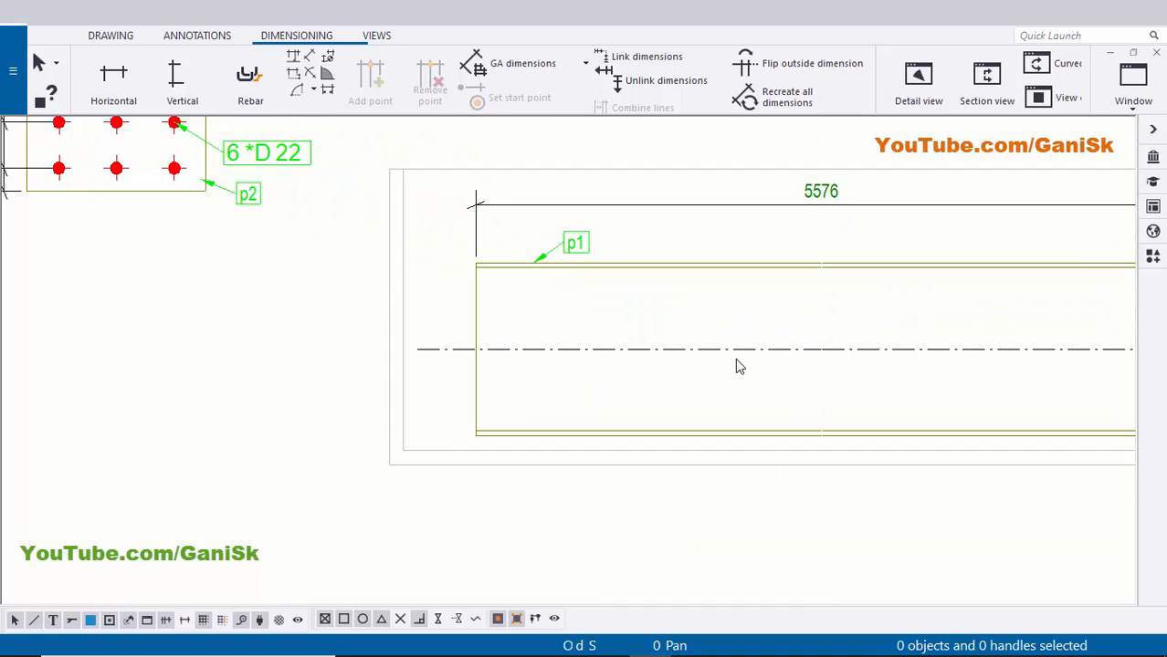
{"action": "scroll", "coordinate": [678, 359], "scroll_direction": "down", "scroll_amount": 2}
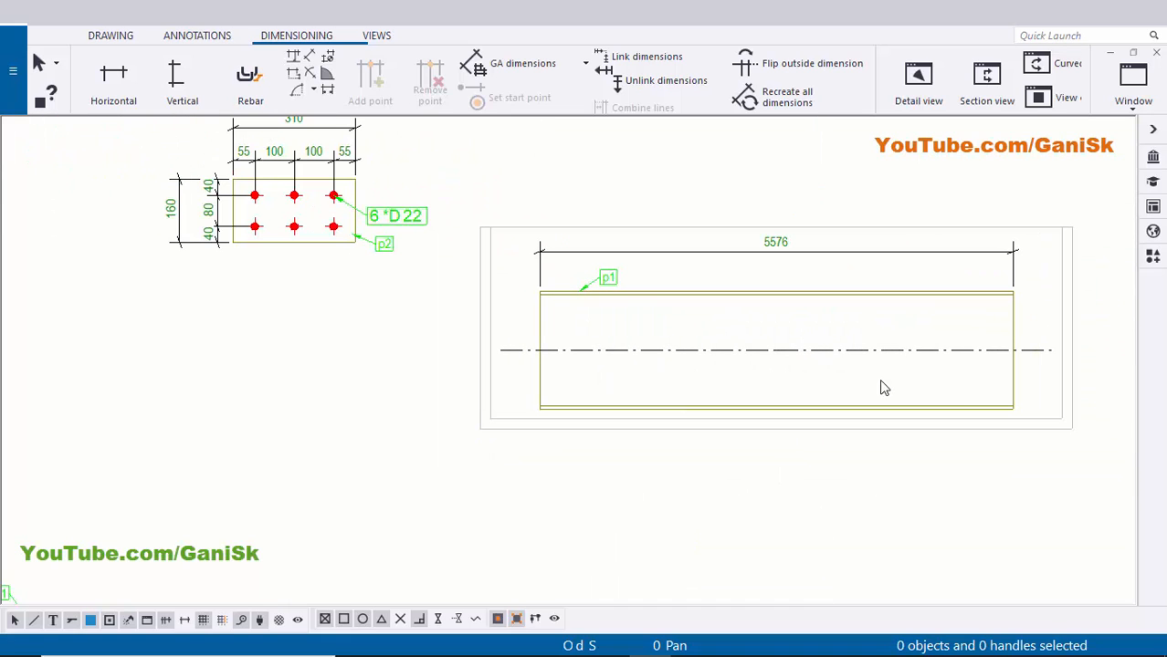
- Switch off the centre line of the beam part in the 5576 view
{"action": "double_click", "coordinate": [834, 355]}
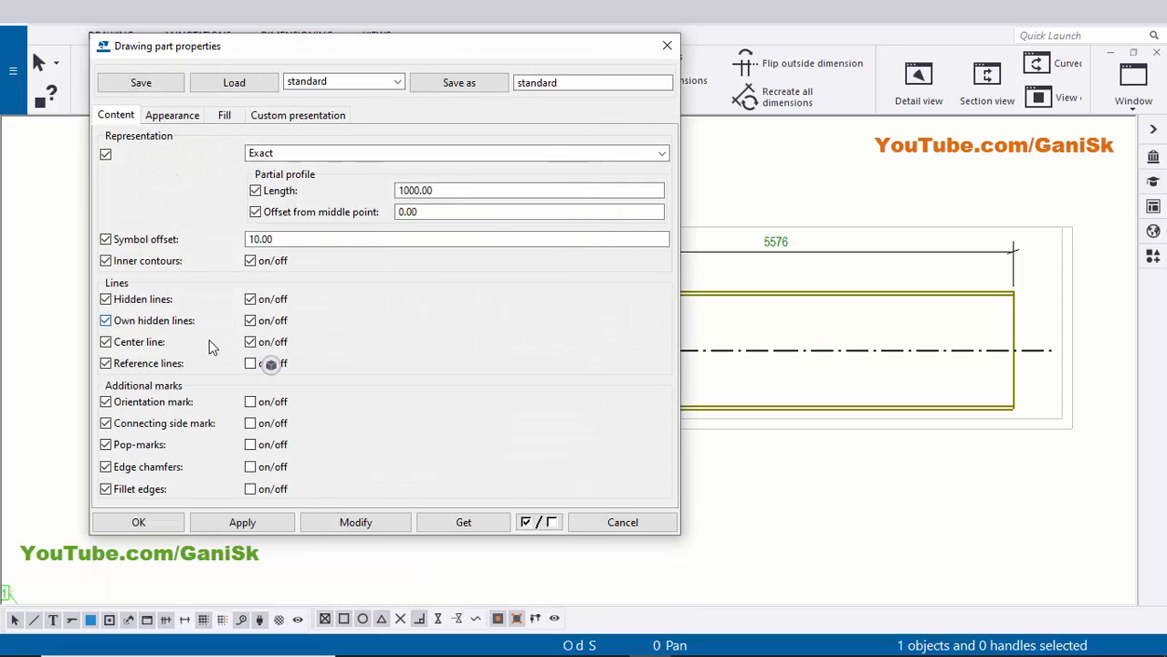
{"action": "left_click", "coordinate": [336, 523]}
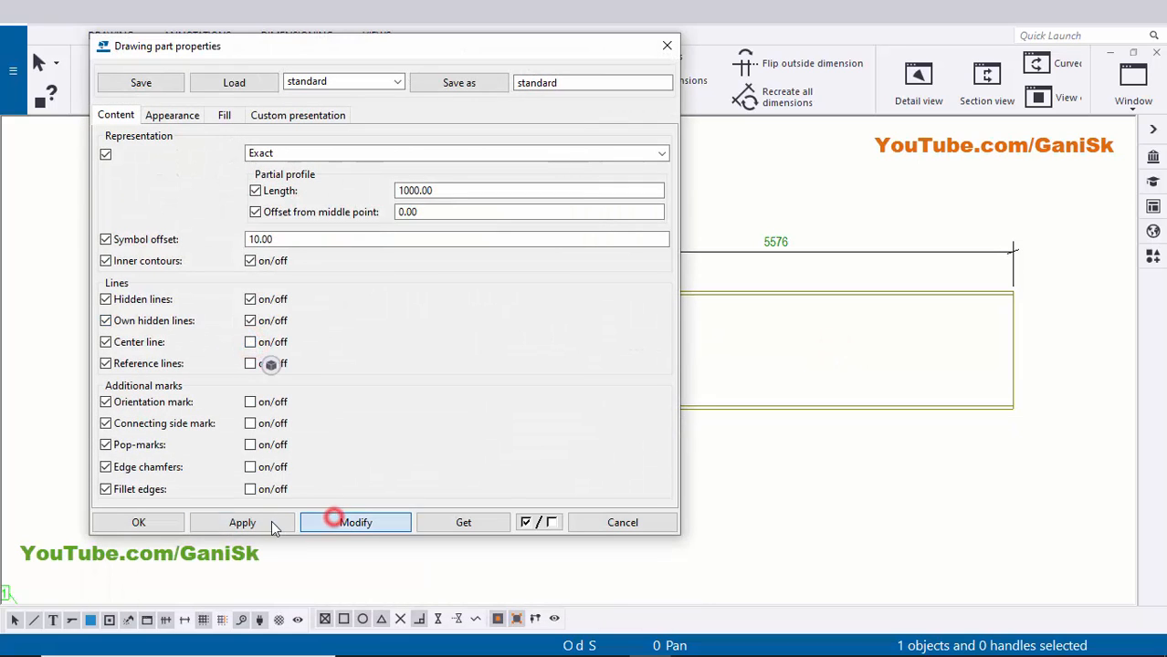
{"action": "left_click", "coordinate": [171, 527]}
{"action": "scroll", "coordinate": [617, 520], "scroll_direction": "down", "scroll_amount": 3}
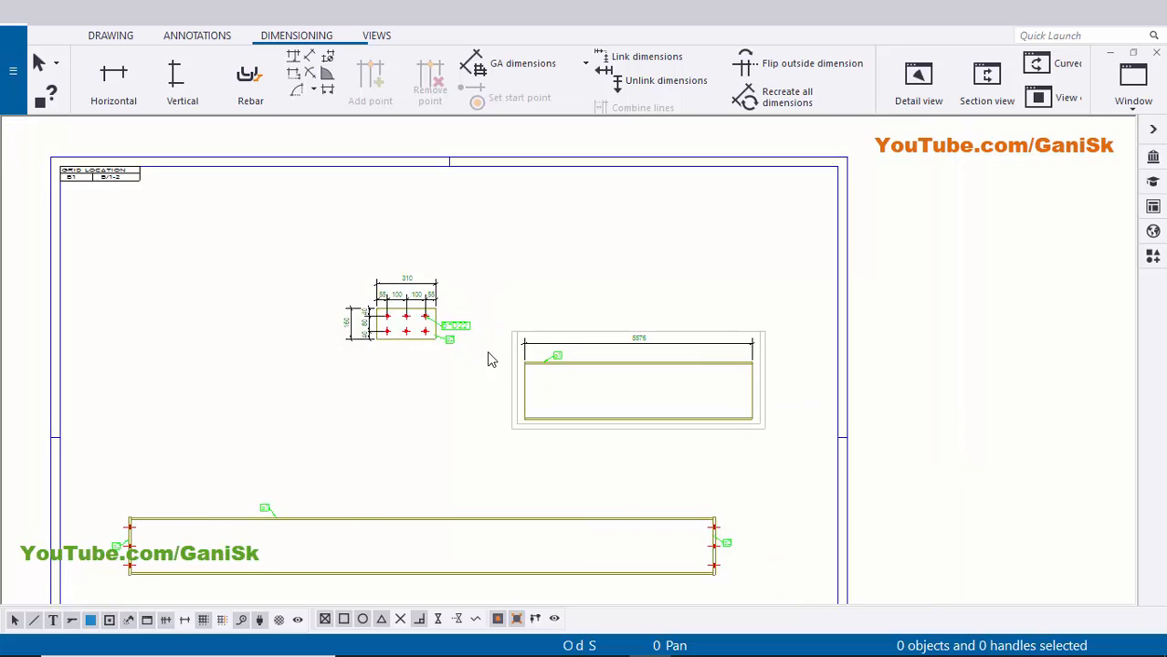
{"action": "scroll", "coordinate": [638, 318], "scroll_direction": "up", "scroll_amount": 5}
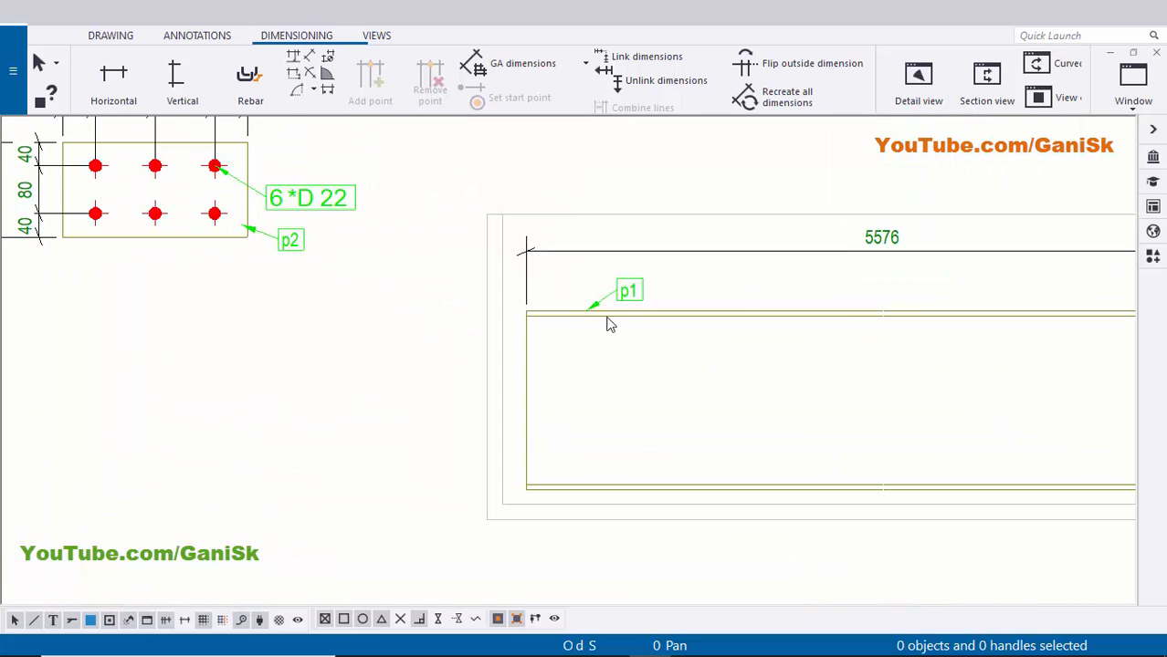
{"action": "scroll", "coordinate": [545, 292], "scroll_direction": "down", "scroll_amount": 2}
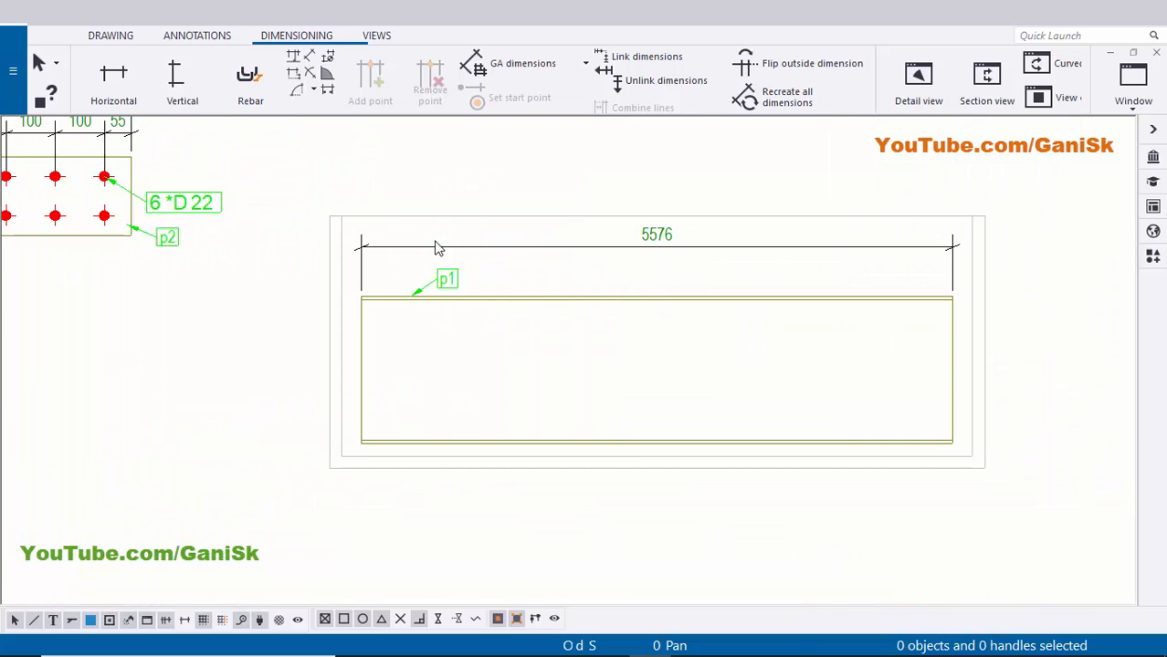
{"action": "scroll", "coordinate": [653, 250], "scroll_direction": "up", "scroll_amount": 1}
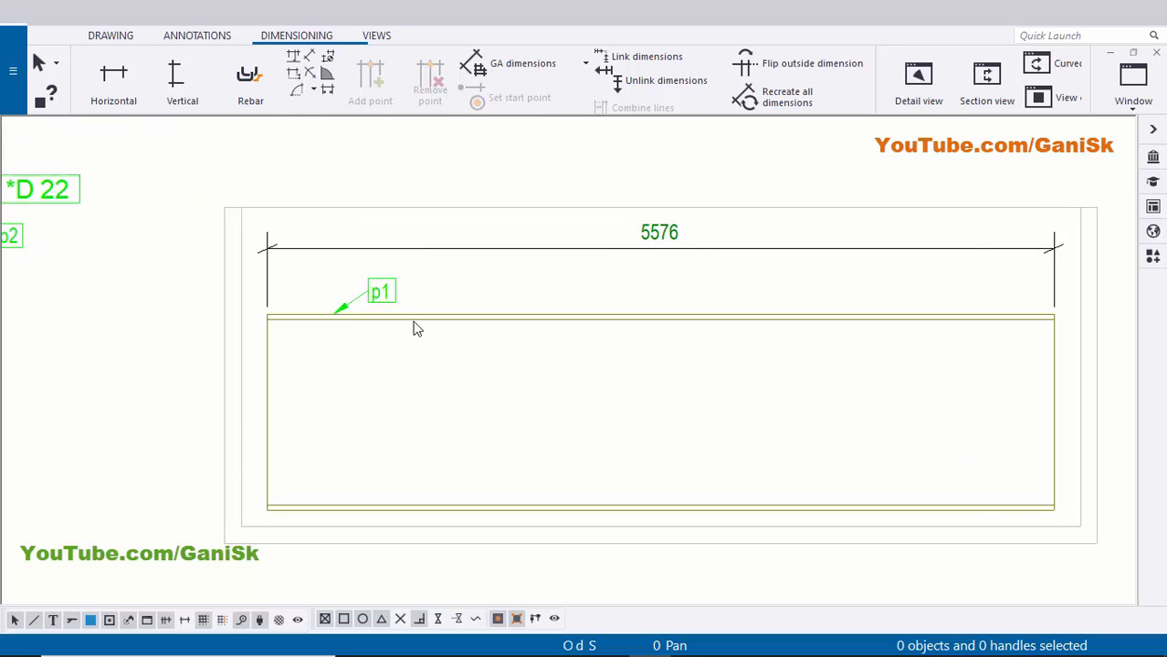
{"action": "scroll", "coordinate": [391, 301], "scroll_direction": "down", "scroll_amount": 3}
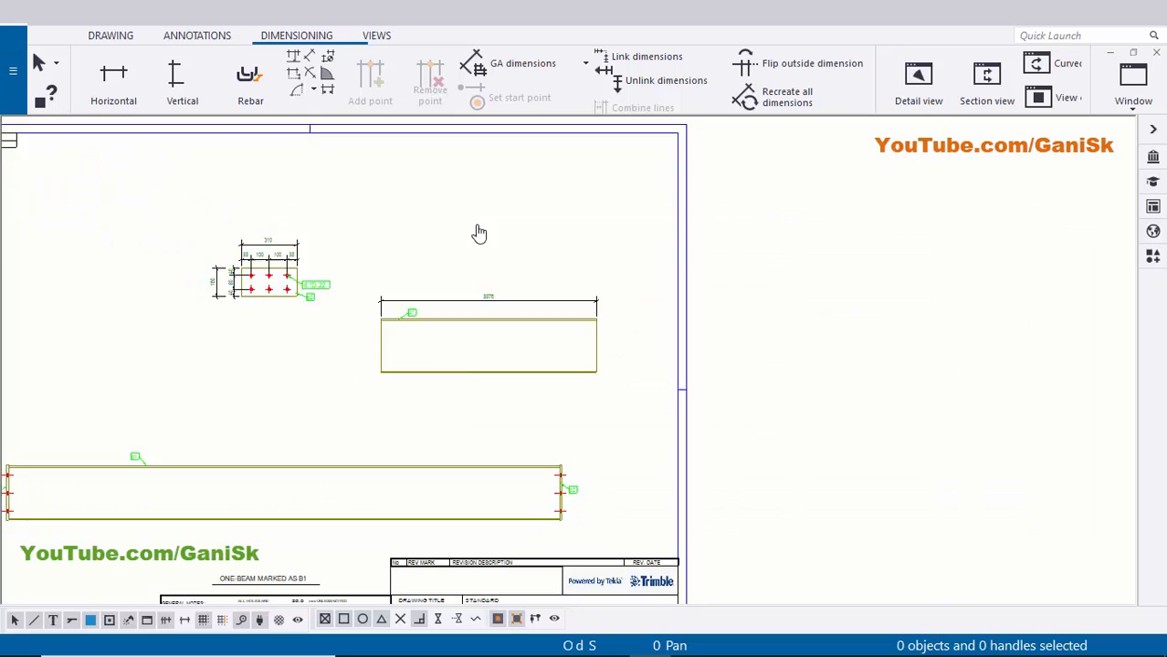
{"action": "scroll", "coordinate": [256, 435], "scroll_direction": "up", "scroll_amount": 1}
{"action": "scroll", "coordinate": [304, 422], "scroll_direction": "up", "scroll_amount": 4}
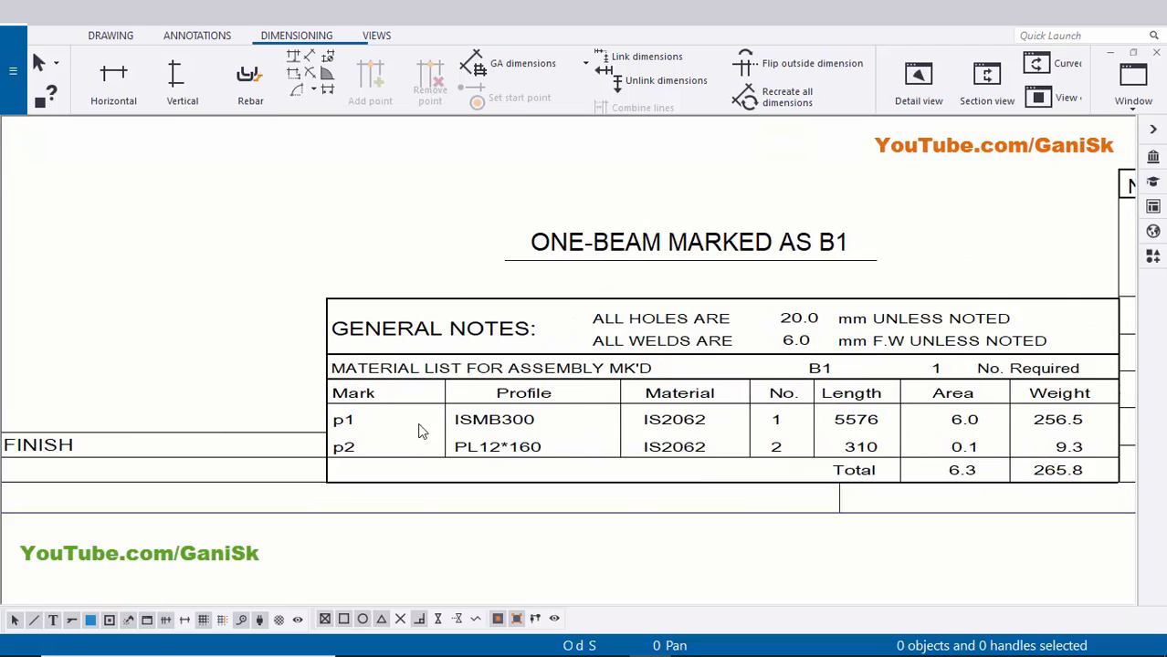
{"action": "middle_click_drag", "start_coordinate": [672, 429], "coordinate": [539, 408]}
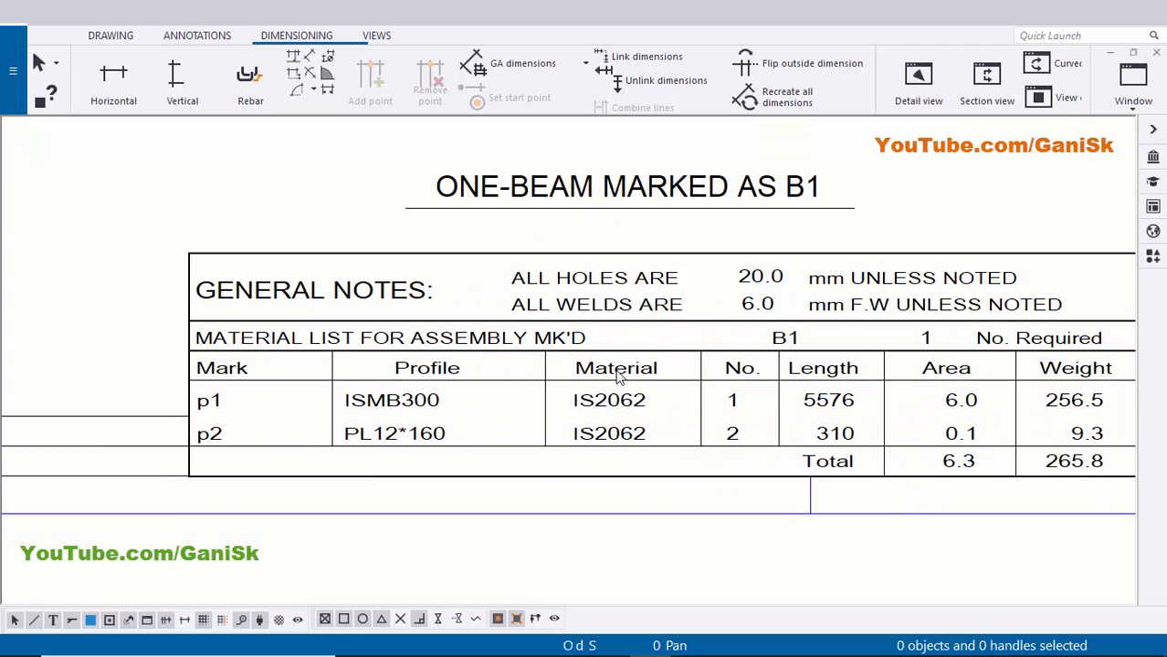
{"action": "middle_click_drag", "start_coordinate": [789, 409], "coordinate": [629, 391]}
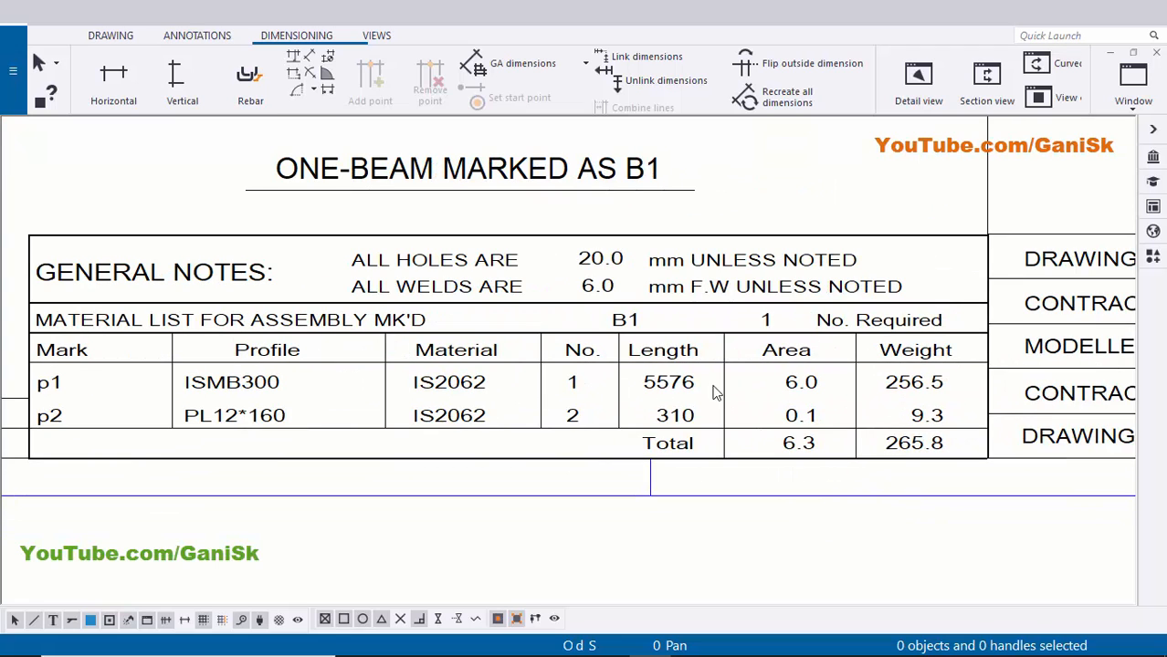
{"action": "scroll", "coordinate": [922, 407], "scroll_direction": "down", "scroll_amount": 4}
{"action": "middle_click_drag", "start_coordinate": [919, 404], "coordinate": [868, 384]}
{"action": "scroll", "coordinate": [862, 382], "scroll_direction": "down", "scroll_amount": 1}
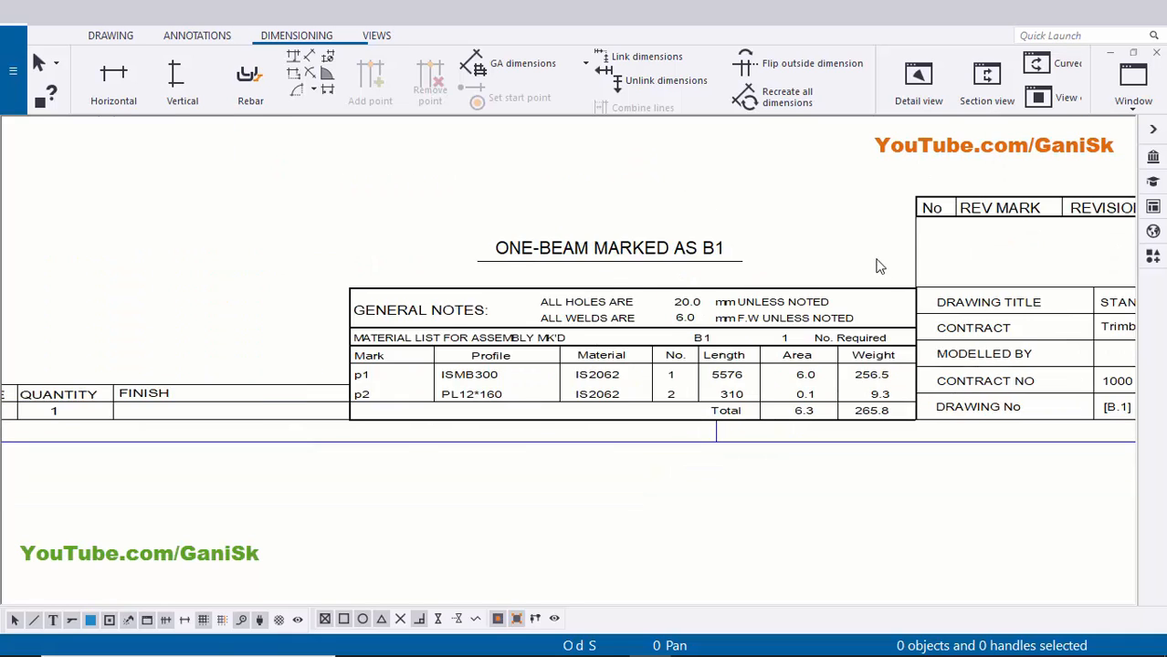
{"action": "scroll", "coordinate": [877, 263], "scroll_direction": "down", "scroll_amount": 7}
{"action": "middle_click_drag", "start_coordinate": [913, 182], "coordinate": [864, 361]}
{"action": "middle_click_drag", "start_coordinate": [999, 146], "coordinate": [879, 373]}
{"action": "scroll", "coordinate": [909, 302], "scroll_direction": "down", "scroll_amount": 1}
{"action": "middle_click_drag", "start_coordinate": [941, 234], "coordinate": [873, 326]}
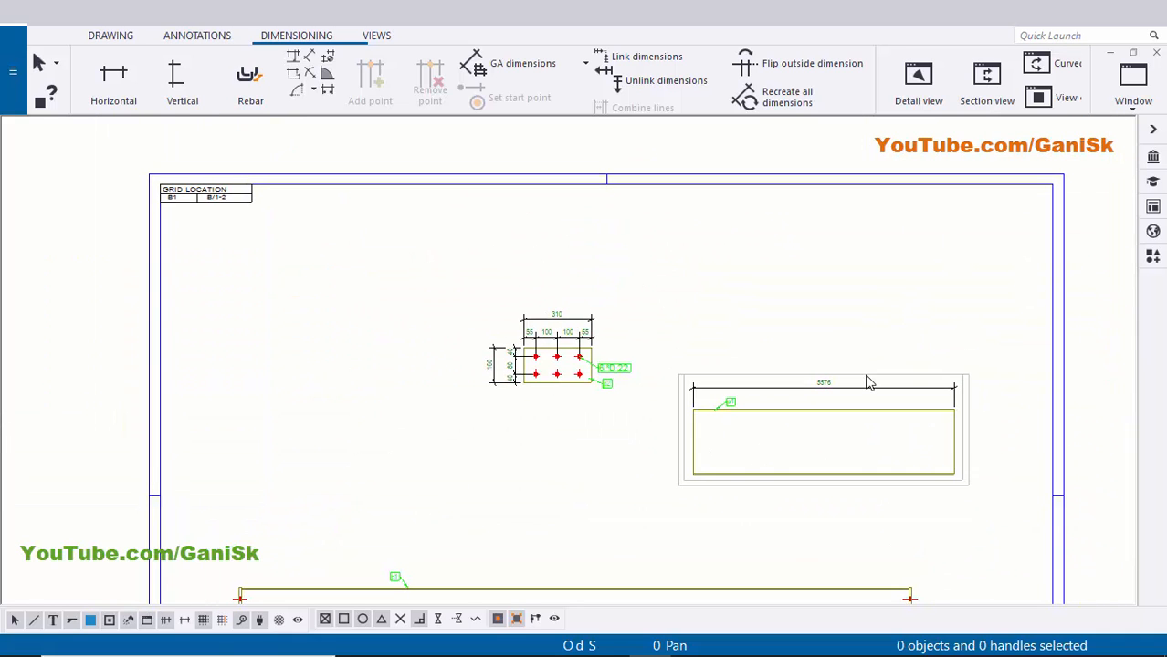
{"action": "middle_click_drag", "start_coordinate": [865, 372], "coordinate": [864, 312]}
- Lower the 5576 beam view slightly and move the bolt plate view down to the right
{"action": "left_click", "coordinate": [867, 317]}
{"action": "left_click_drag", "start_coordinate": [875, 316], "coordinate": [890, 386]}
{"action": "left_click", "coordinate": [897, 232]}
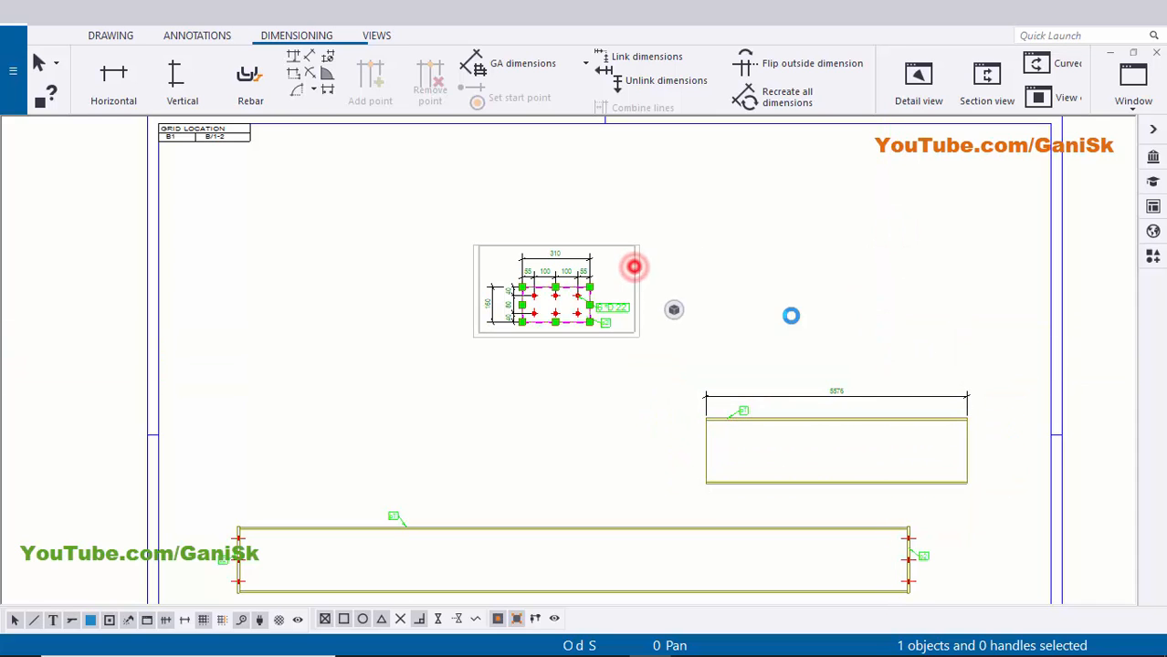
{"action": "scroll", "coordinate": [639, 338], "scroll_direction": "up", "scroll_amount": 3}
{"action": "left_click", "coordinate": [614, 325]}
{"action": "left_click_drag", "start_coordinate": [613, 325], "coordinate": [967, 410]}
{"action": "left_click", "coordinate": [1048, 318]}
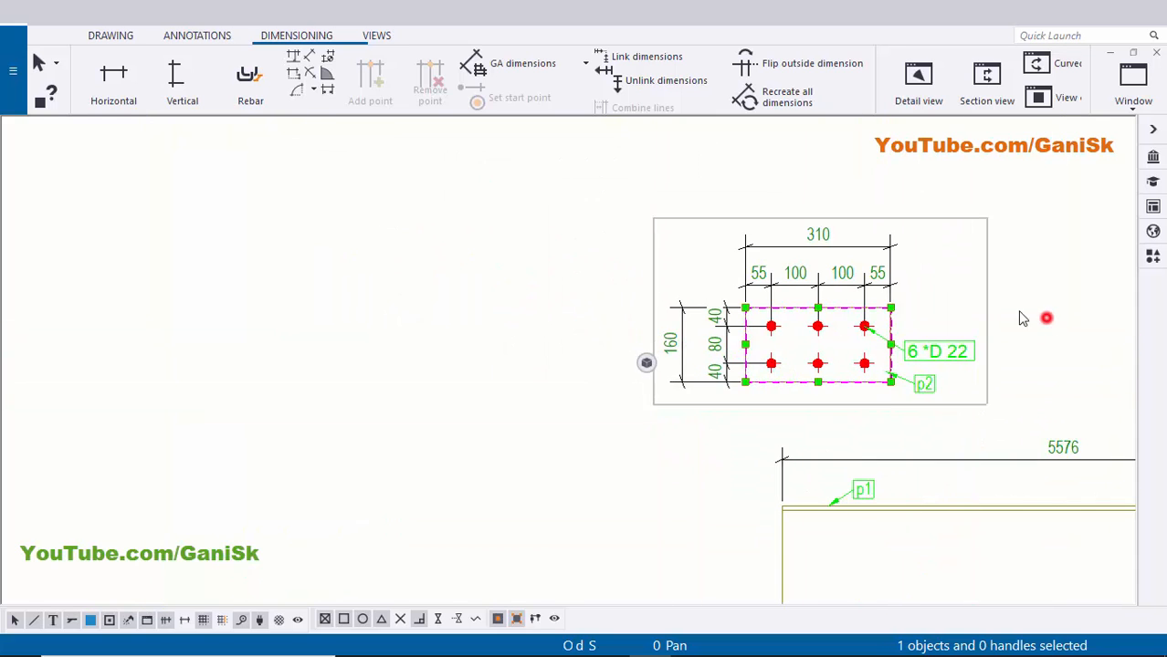
- Move the lower beam view up to the top of the sheet
{"action": "scroll", "coordinate": [799, 277], "scroll_direction": "up", "scroll_amount": 1}
{"action": "scroll", "coordinate": [760, 372], "scroll_direction": "up", "scroll_amount": 2}
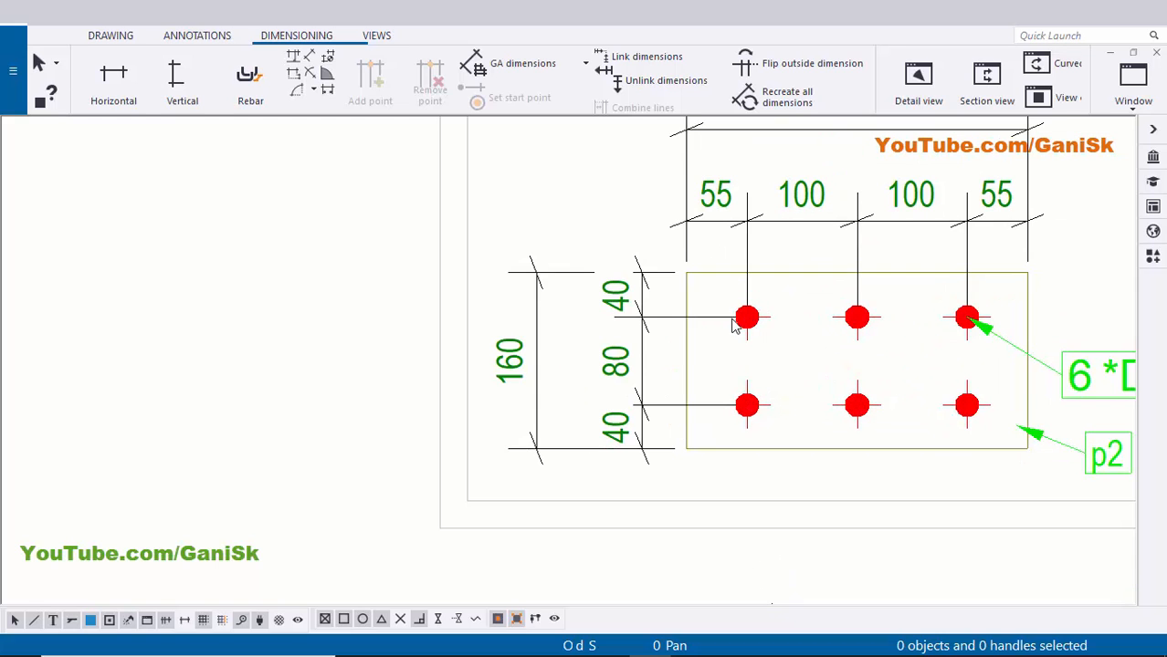
{"action": "middle_click_drag", "start_coordinate": [711, 228], "coordinate": [694, 279]}
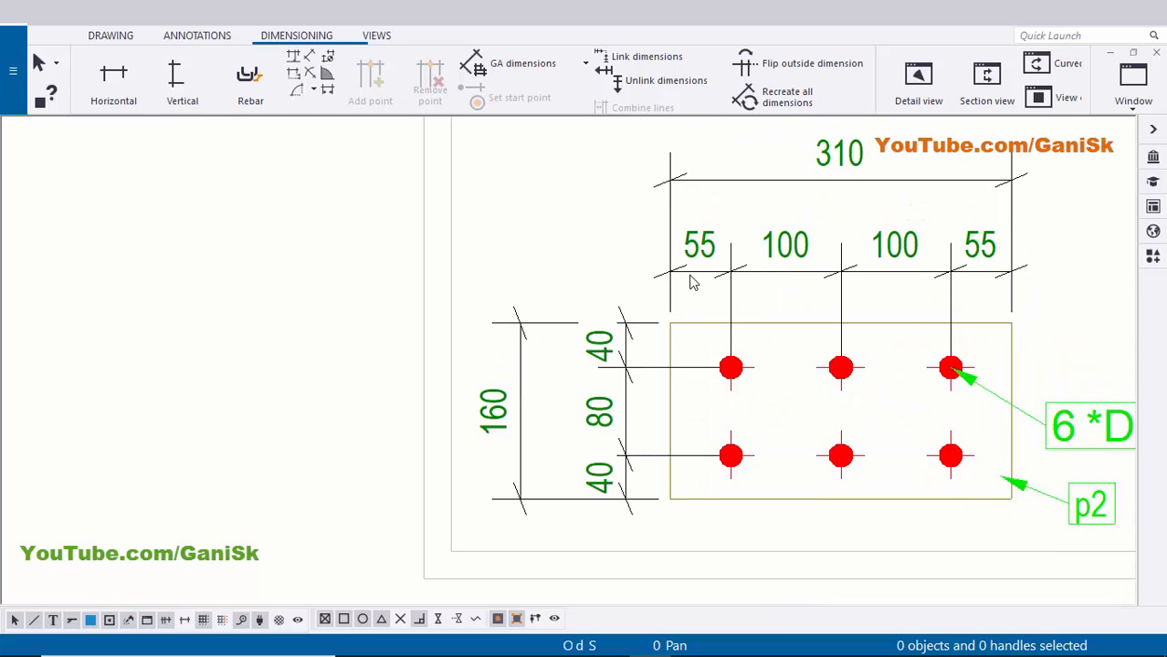
{"action": "scroll", "coordinate": [925, 287], "scroll_direction": "down", "scroll_amount": 3}
{"action": "middle_click_drag", "start_coordinate": [1026, 376], "coordinate": [844, 332]}
{"action": "scroll", "coordinate": [835, 334], "scroll_direction": "up", "scroll_amount": 4}
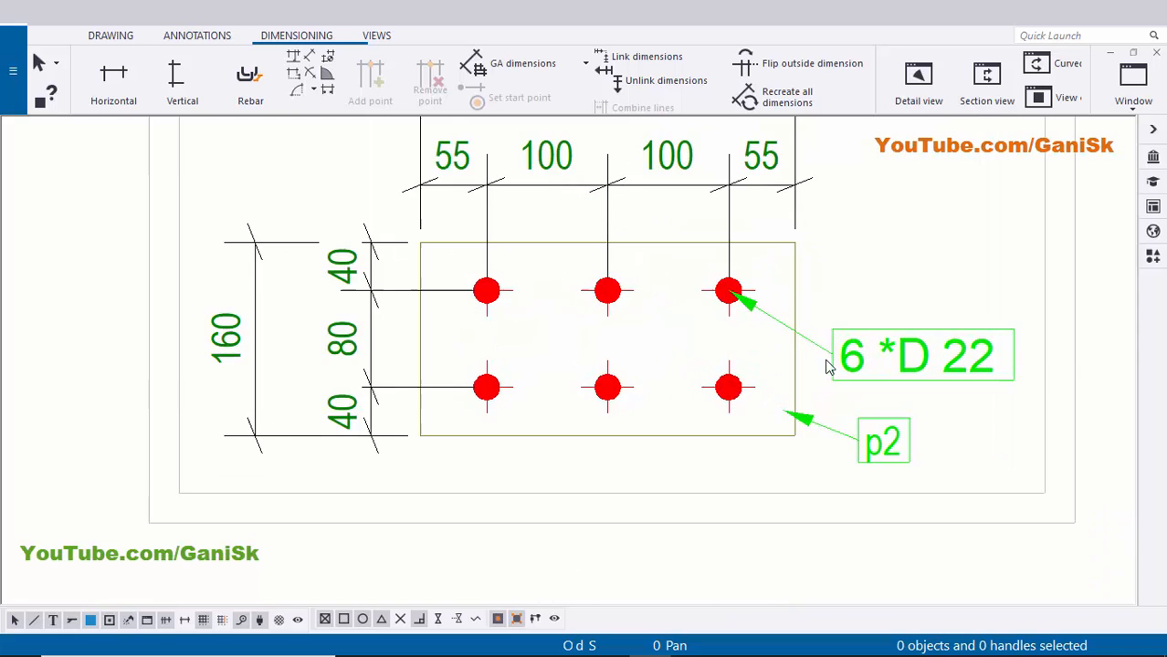
{"action": "middle_click_drag", "start_coordinate": [795, 415], "coordinate": [752, 342]}
{"action": "scroll", "coordinate": [872, 399], "scroll_direction": "down", "scroll_amount": 6}
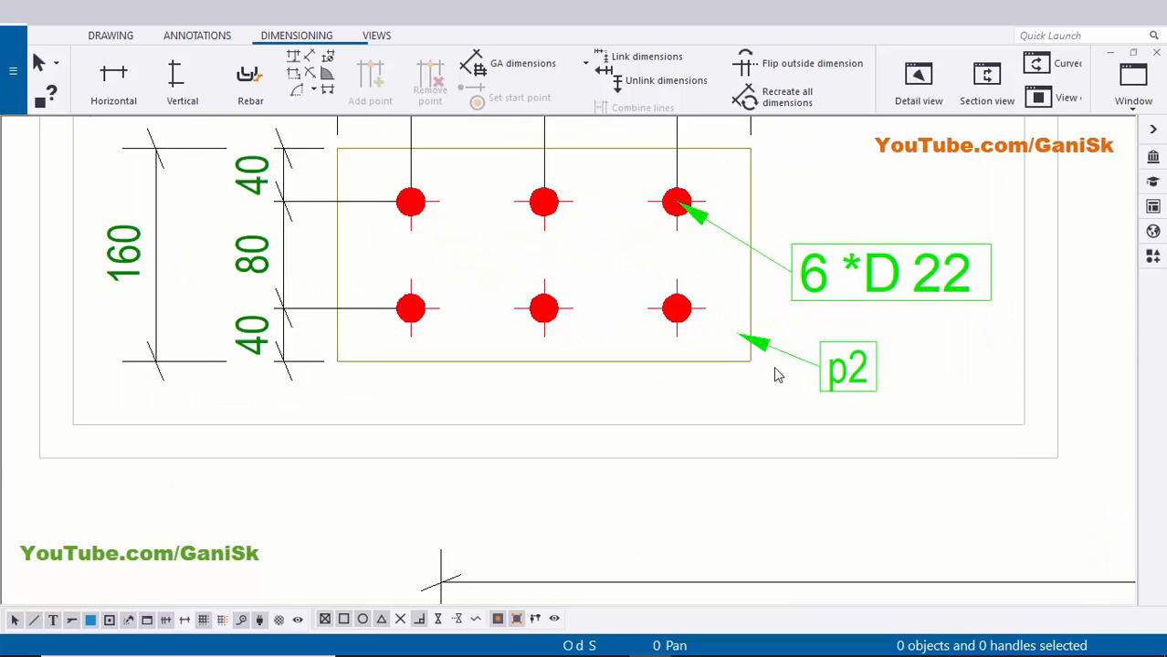
{"action": "scroll", "coordinate": [869, 394], "scroll_direction": "down", "scroll_amount": 6}
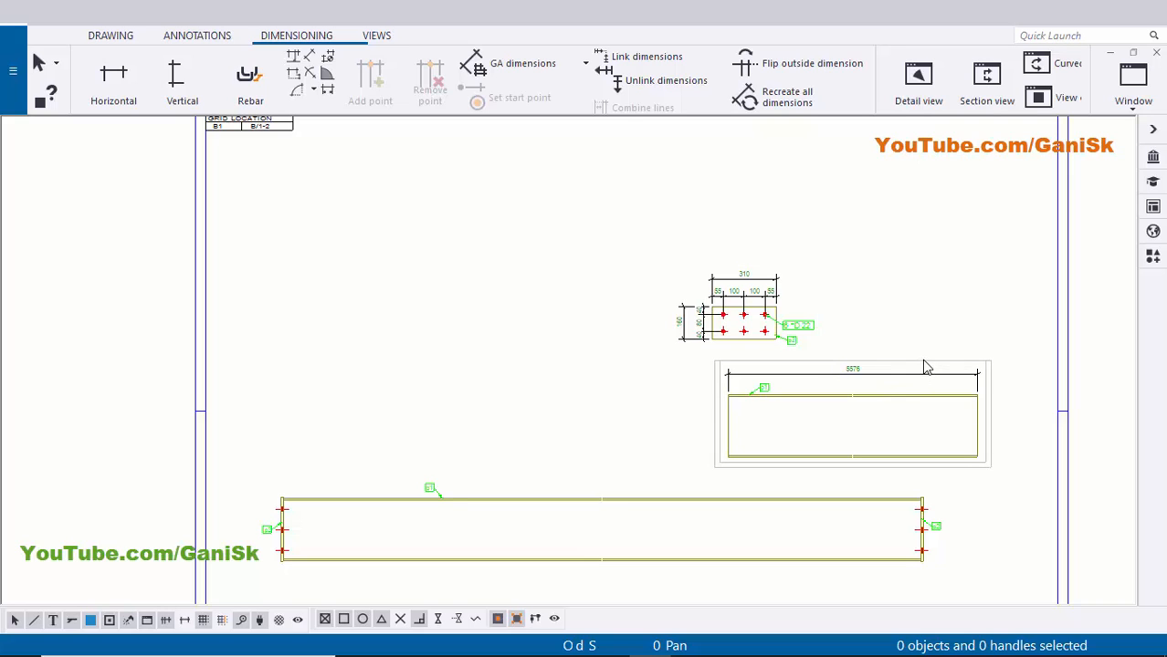
{"action": "scroll", "coordinate": [833, 361], "scroll_direction": "down", "scroll_amount": 3}
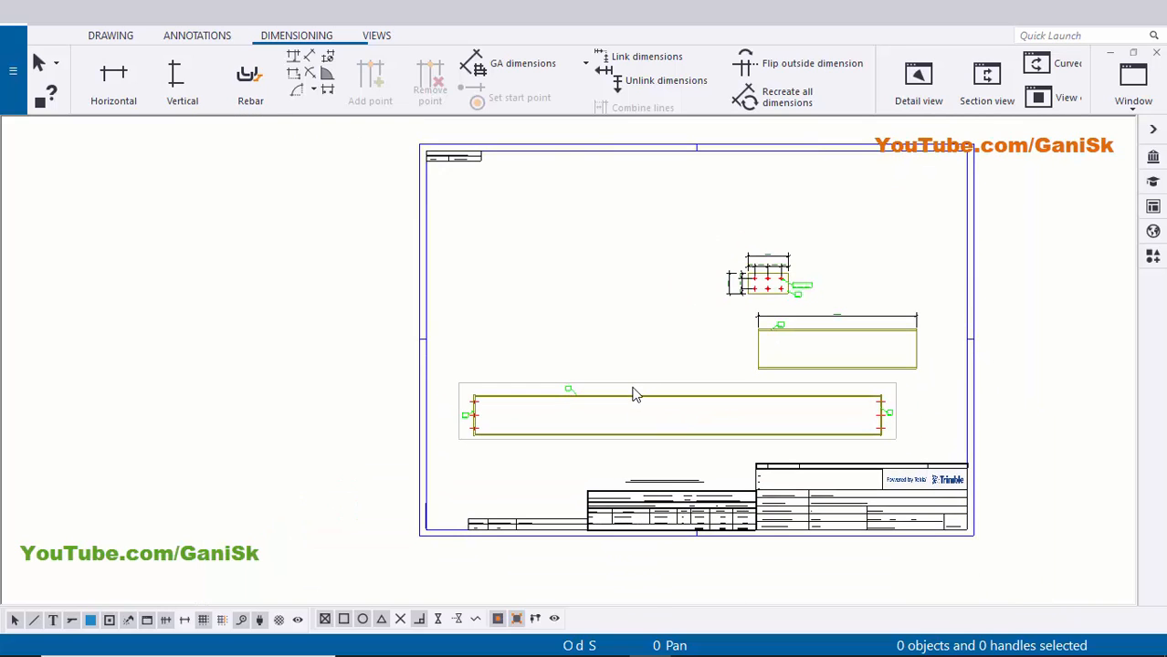
{"action": "left_click", "coordinate": [633, 386]}
{"action": "left_click_drag", "start_coordinate": [633, 386], "coordinate": [666, 199]}
{"action": "left_click", "coordinate": [633, 331]}
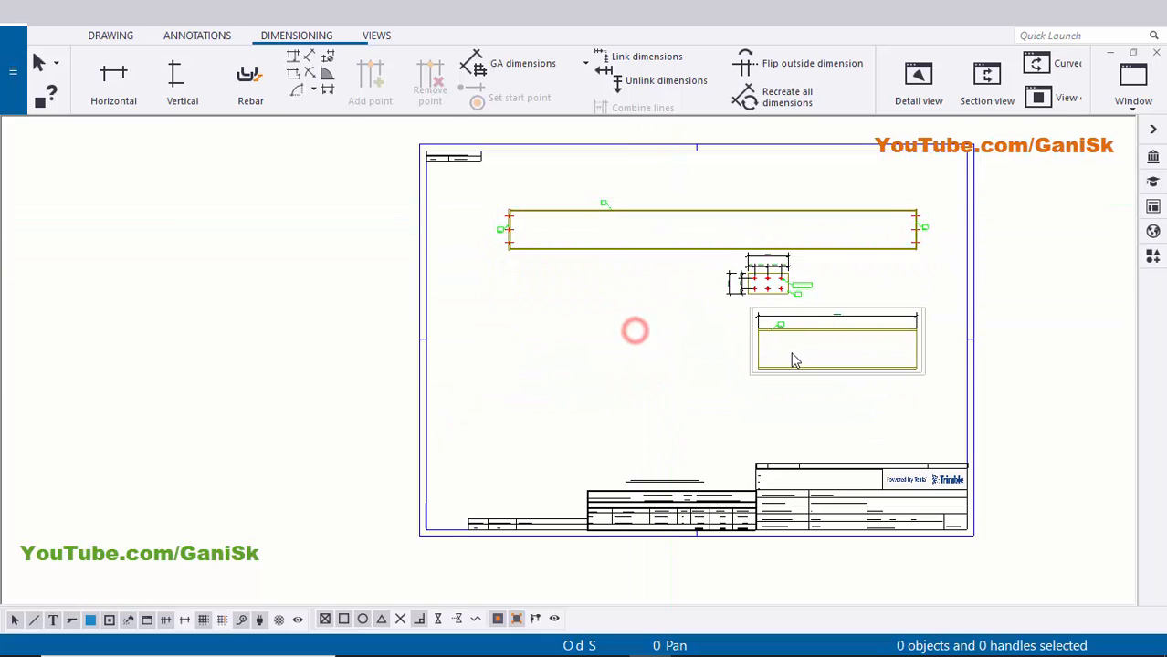
{"action": "scroll", "coordinate": [803, 390], "scroll_direction": "up", "scroll_amount": 2}
- Place the other beam view under the detail view, with the bolt detail beside it
{"action": "left_click_drag", "start_coordinate": [812, 385], "coordinate": [630, 435]}
{"action": "left_click", "coordinate": [873, 391]}
{"action": "left_click_drag", "start_coordinate": [771, 294], "coordinate": [864, 425]}
{"action": "left_click", "coordinate": [842, 309]}
- Nudge the top beam view slightly lower and check the beam's left end
{"action": "middle_click_drag", "start_coordinate": [606, 239], "coordinate": [685, 352]}
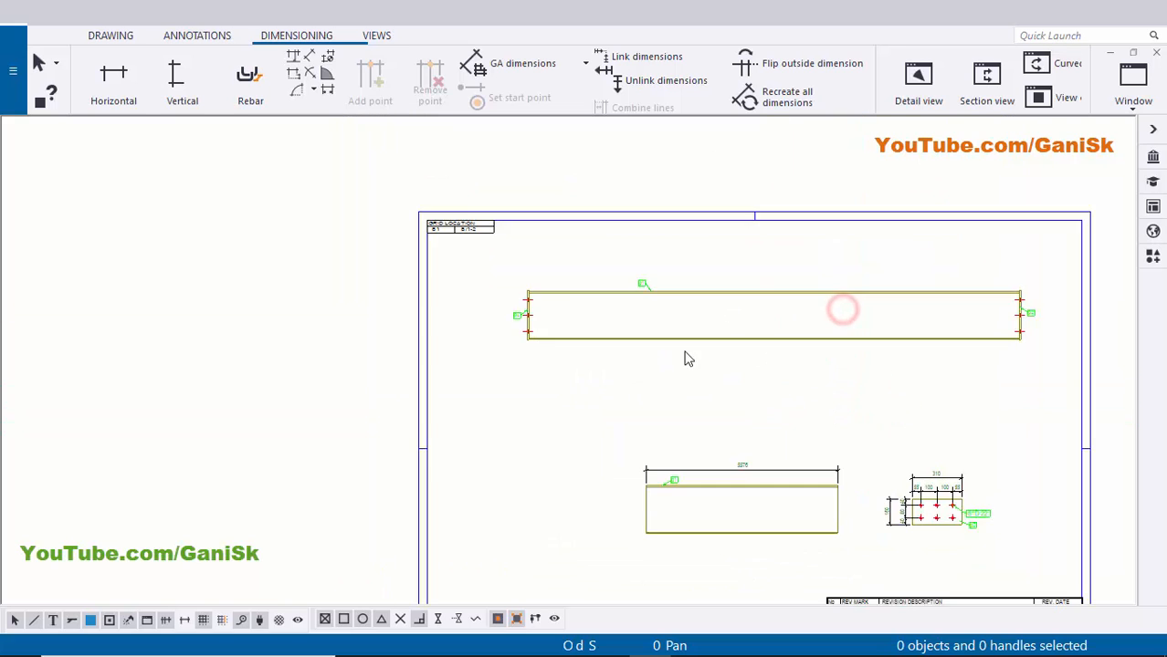
{"action": "scroll", "coordinate": [521, 262], "scroll_direction": "up", "scroll_amount": 6}
{"action": "scroll", "coordinate": [566, 331], "scroll_direction": "down", "scroll_amount": 4}
{"action": "middle_click_drag", "start_coordinate": [926, 354], "coordinate": [766, 366]}
{"action": "scroll", "coordinate": [673, 393], "scroll_direction": "up", "scroll_amount": 1}
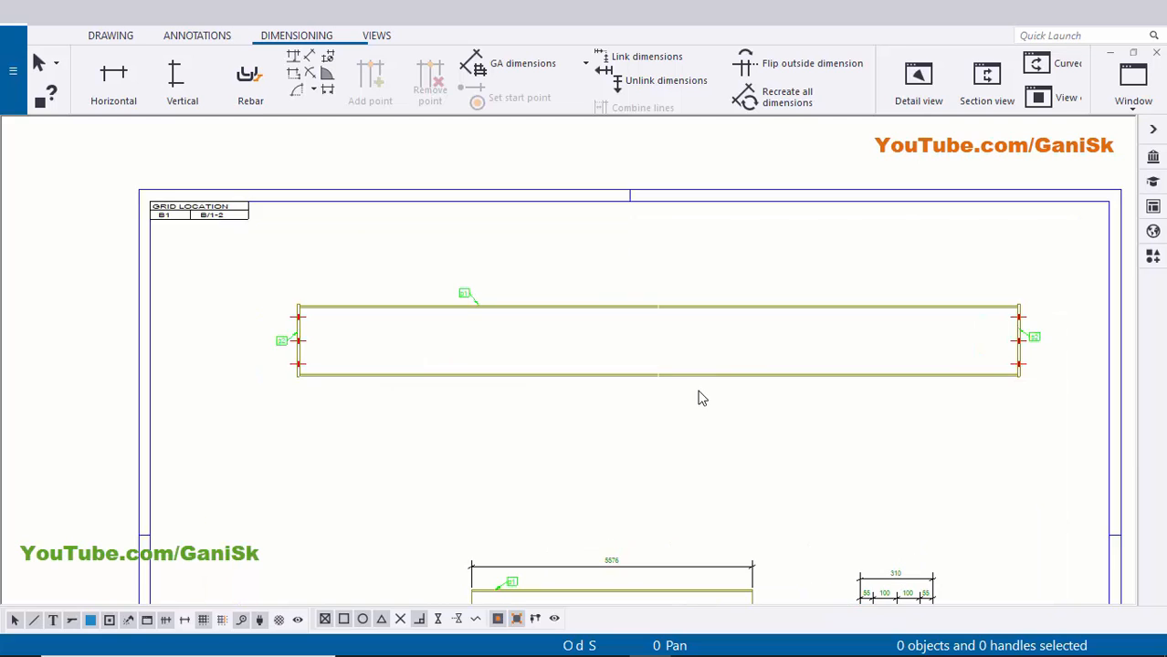
{"action": "left_click", "coordinate": [696, 383]}
{"action": "left_click_drag", "start_coordinate": [674, 389], "coordinate": [684, 416]}
{"action": "left_click", "coordinate": [586, 460]}
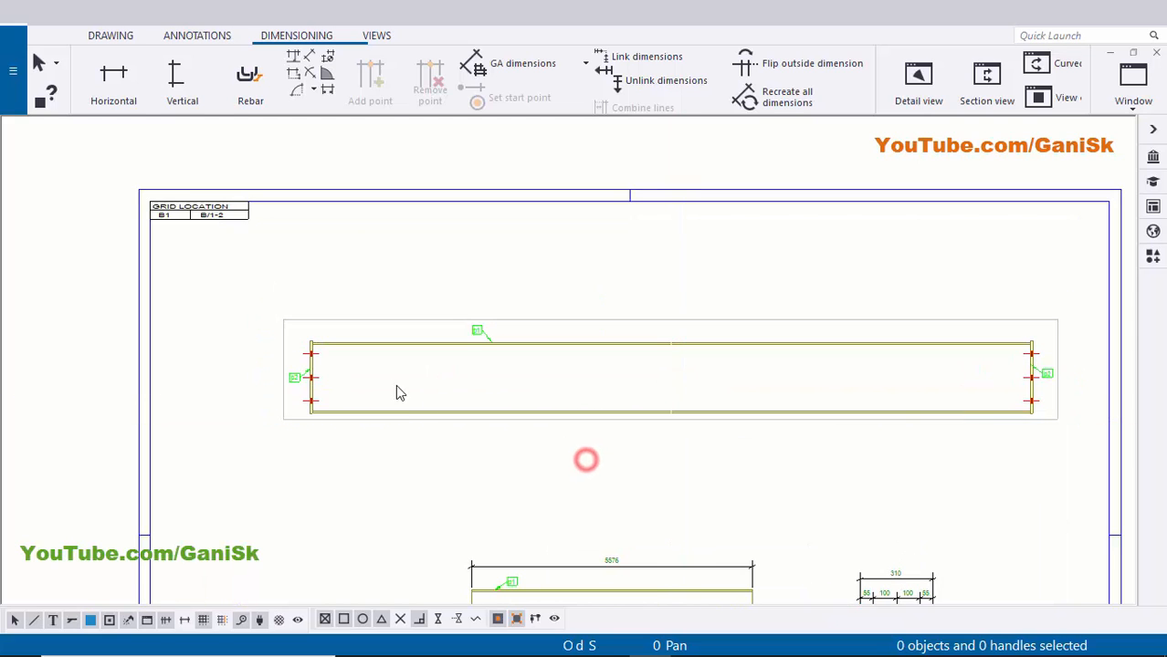
{"action": "scroll", "coordinate": [398, 390], "scroll_direction": "up", "scroll_amount": 3}
{"action": "scroll", "coordinate": [398, 390], "scroll_direction": "down", "scroll_amount": 1}
{"action": "scroll", "coordinate": [949, 387], "scroll_direction": "down", "scroll_amount": 4}
{"action": "middle_click_drag", "start_coordinate": [958, 387], "coordinate": [730, 372]}
{"action": "middle_click_drag", "start_coordinate": [359, 369], "coordinate": [485, 384]}
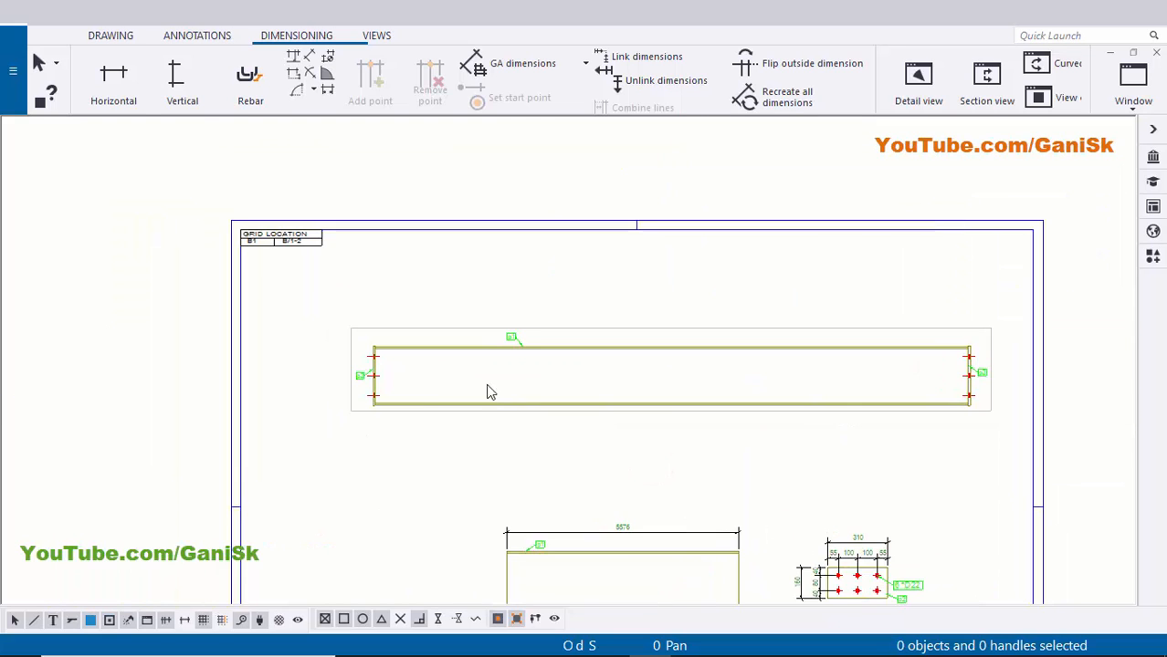
{"action": "scroll", "coordinate": [426, 364], "scroll_direction": "up", "scroll_amount": 7}
{"action": "middle_click_drag", "start_coordinate": [427, 332], "coordinate": [327, 320]}
{"action": "scroll", "coordinate": [325, 318], "scroll_direction": "down", "scroll_amount": 3}
{"action": "scroll", "coordinate": [327, 326], "scroll_direction": "down", "scroll_amount": 1}
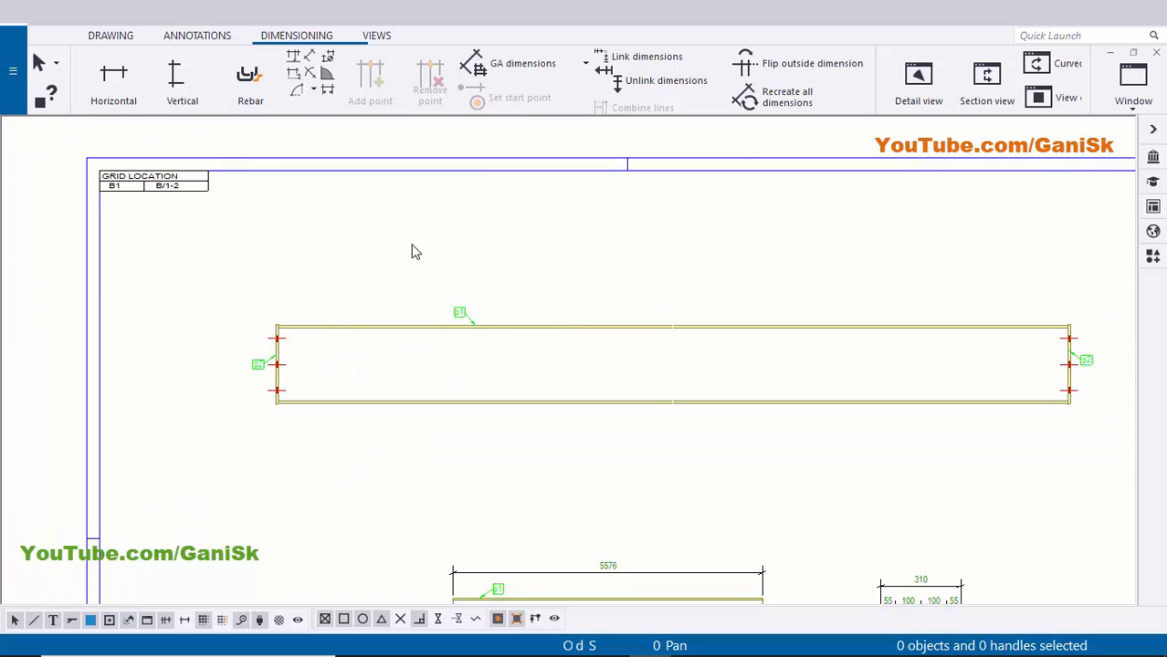
- Dimension the beam from its top-left corner to the right end plate (5600)
{"action": "left_click", "coordinate": [108, 87]}
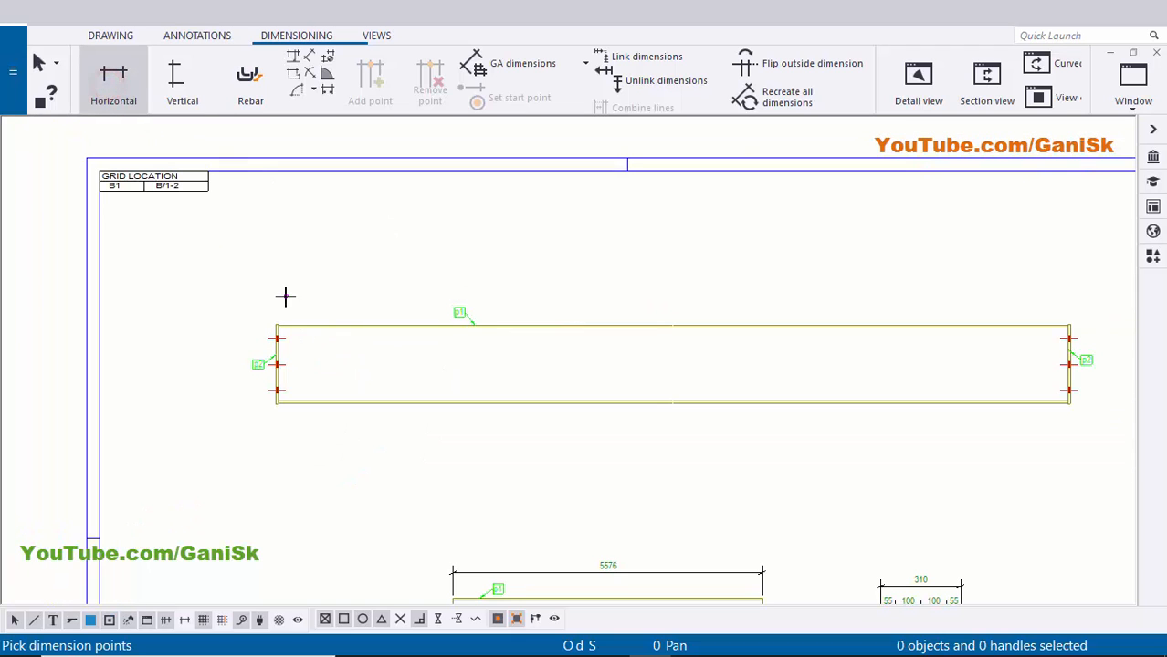
{"action": "scroll", "coordinate": [281, 295], "scroll_direction": "up", "scroll_amount": 6}
{"action": "left_click", "coordinate": [274, 345]}
{"action": "scroll", "coordinate": [274, 345], "scroll_direction": "down", "scroll_amount": 4}
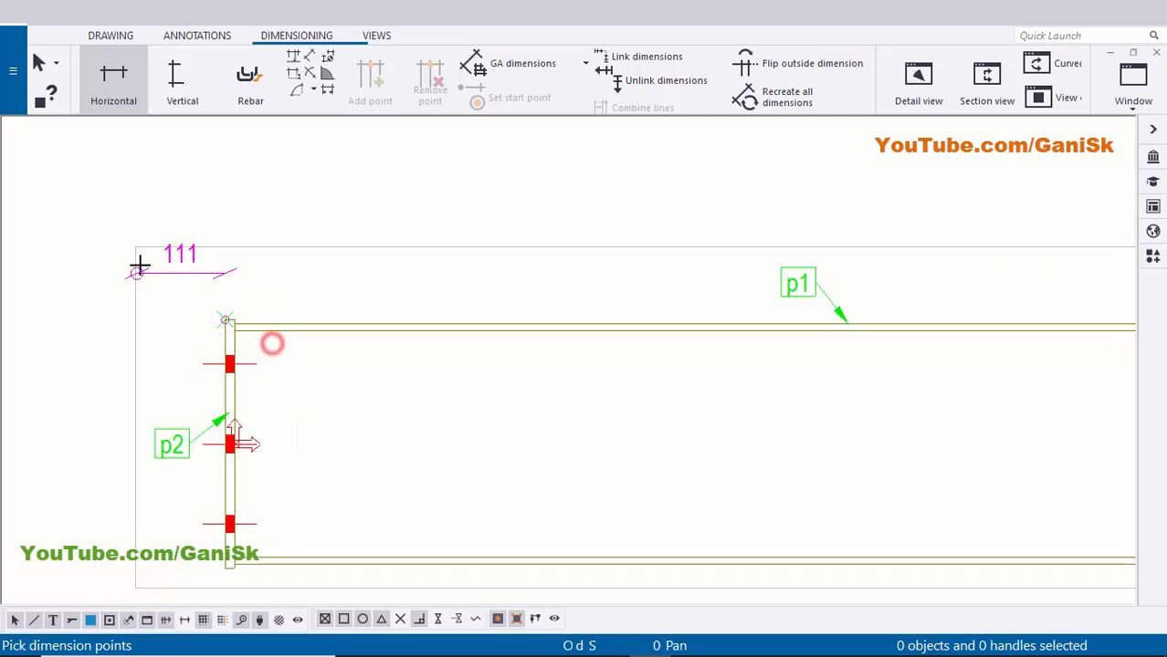
{"action": "scroll", "coordinate": [880, 320], "scroll_direction": "up", "scroll_amount": 5}
{"action": "scroll", "coordinate": [867, 305], "scroll_direction": "up", "scroll_amount": 3}
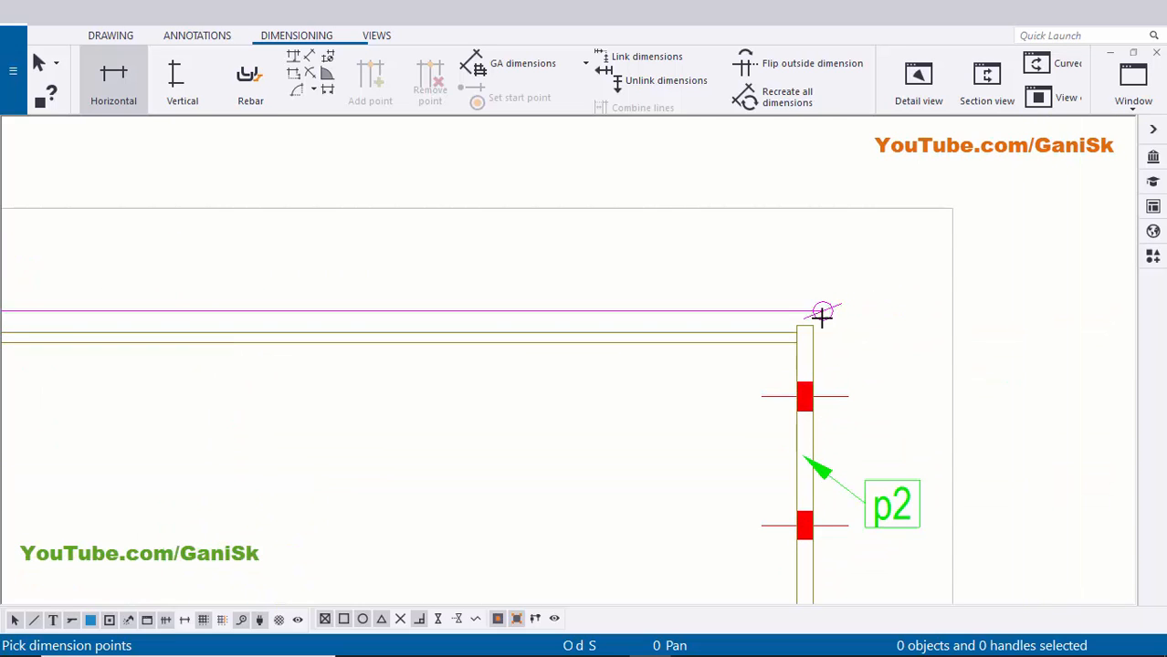
{"action": "left_click", "coordinate": [814, 325]}
{"action": "middle_click_drag", "start_coordinate": [629, 262], "coordinate": [710, 335]}
{"action": "middle_click", "coordinate": [688, 260]}
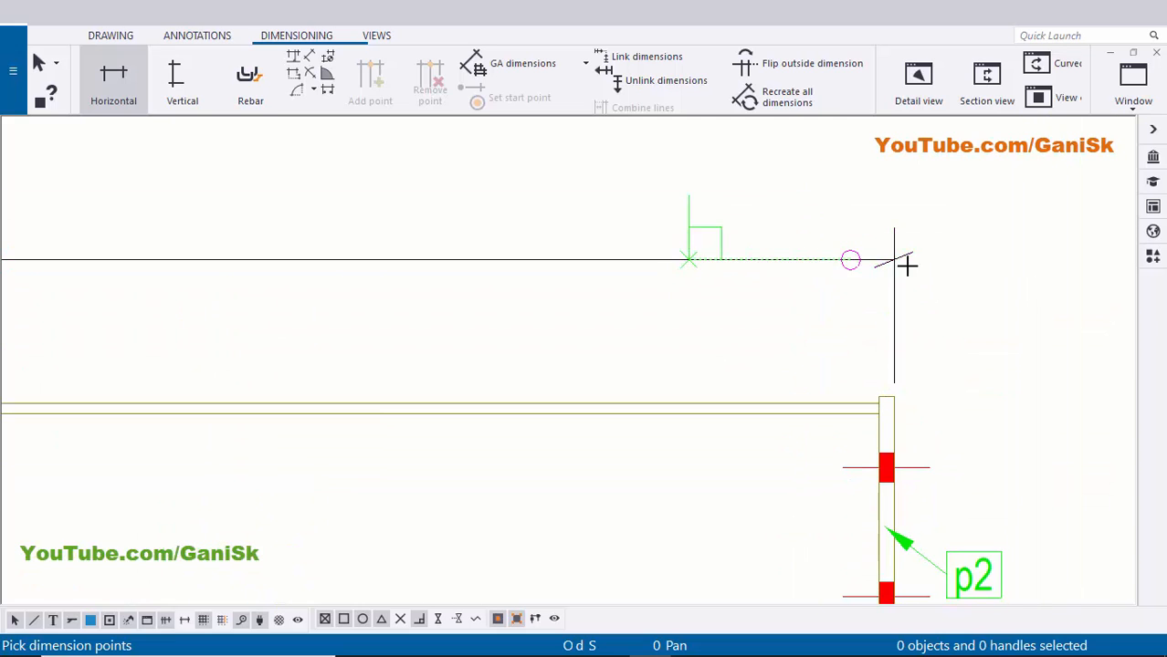
{"action": "scroll", "coordinate": [638, 253], "scroll_direction": "down", "scroll_amount": 4}
{"action": "middle_click_drag", "start_coordinate": [367, 258], "coordinate": [873, 344]}
{"action": "scroll", "coordinate": [638, 345], "scroll_direction": "up", "scroll_amount": 3}
{"action": "right_click", "coordinate": [638, 234]}
{"action": "left_click", "coordinate": [687, 246]}
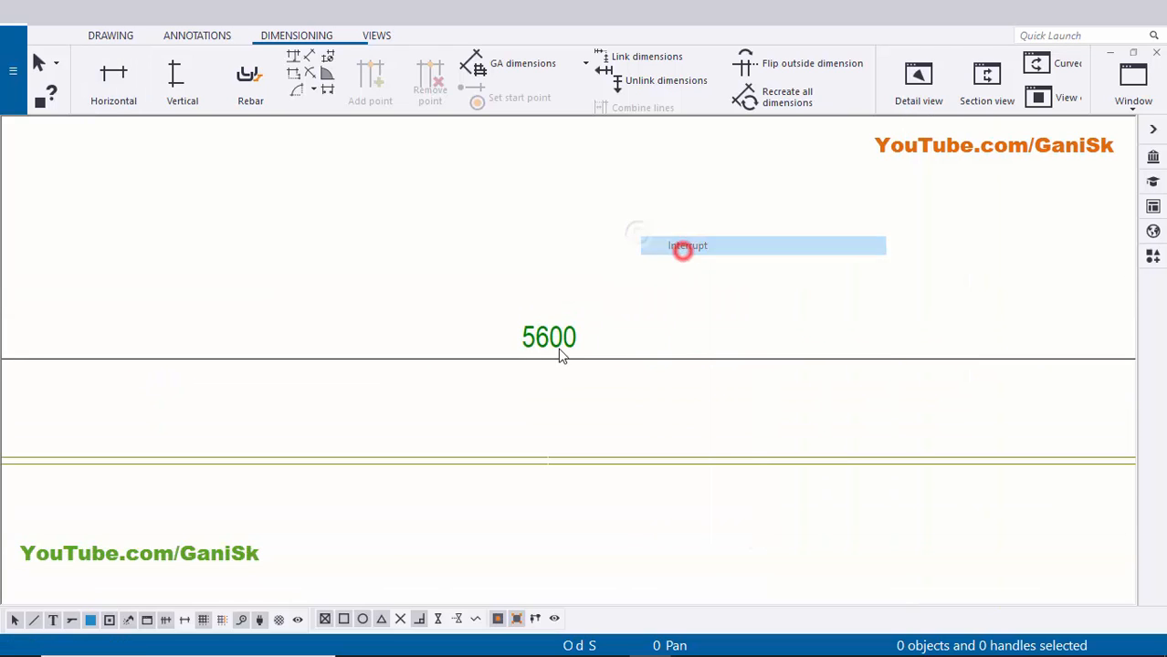
- Select the beam's left end plate, then clear the selection
{"action": "scroll", "coordinate": [545, 345], "scroll_direction": "up", "scroll_amount": 2}
{"action": "scroll", "coordinate": [548, 342], "scroll_direction": "down", "scroll_amount": 3}
{"action": "scroll", "coordinate": [691, 331], "scroll_direction": "down", "scroll_amount": 3}
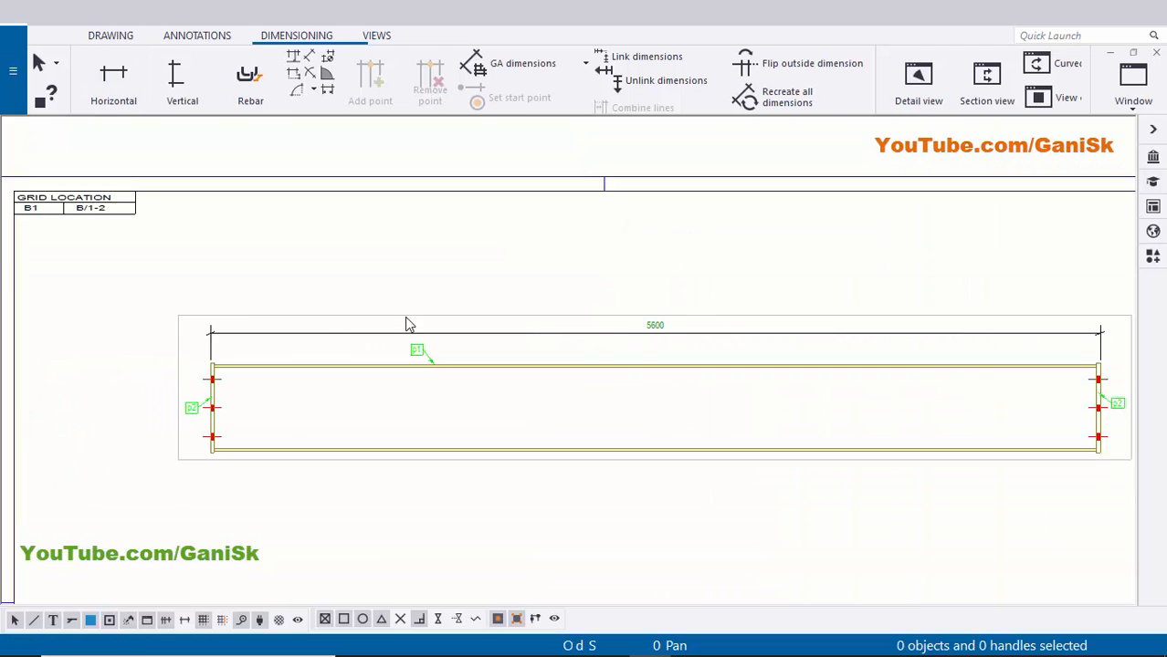
{"action": "middle_click_drag", "start_coordinate": [215, 379], "coordinate": [344, 376]}
{"action": "scroll", "coordinate": [342, 378], "scroll_direction": "up", "scroll_amount": 2}
{"action": "scroll", "coordinate": [638, 323], "scroll_direction": "up", "scroll_amount": 3}
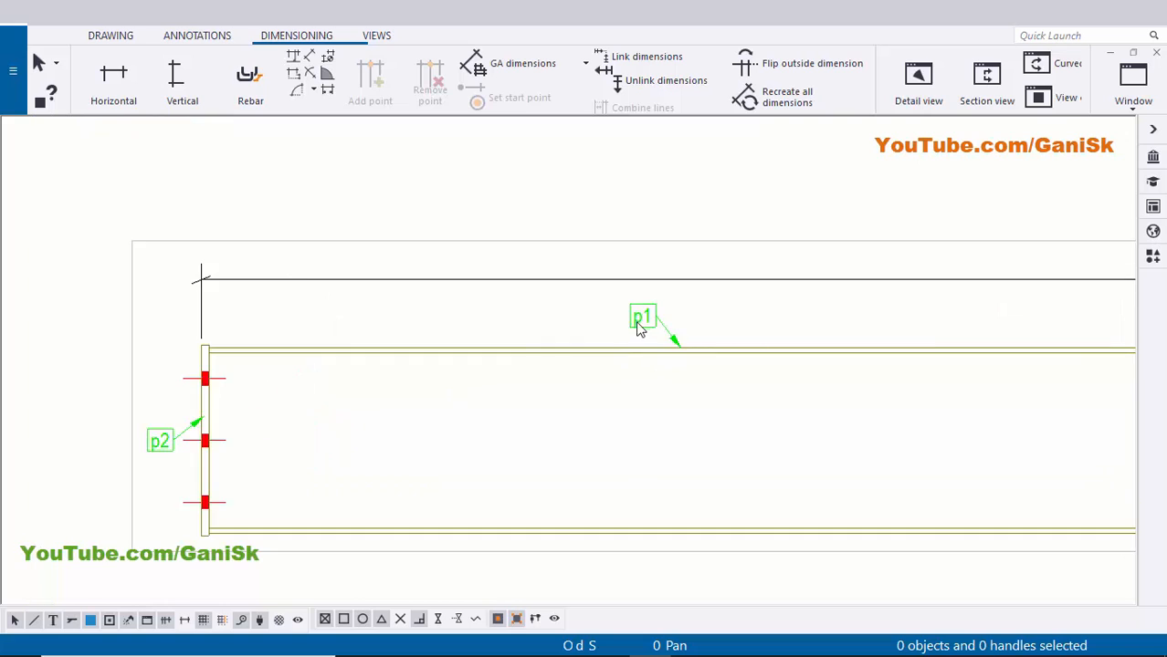
{"action": "scroll", "coordinate": [233, 375], "scroll_direction": "down", "scroll_amount": 3}
{"action": "middle_click_drag", "start_coordinate": [233, 376], "coordinate": [434, 393]}
{"action": "scroll", "coordinate": [256, 451], "scroll_direction": "up", "scroll_amount": 5}
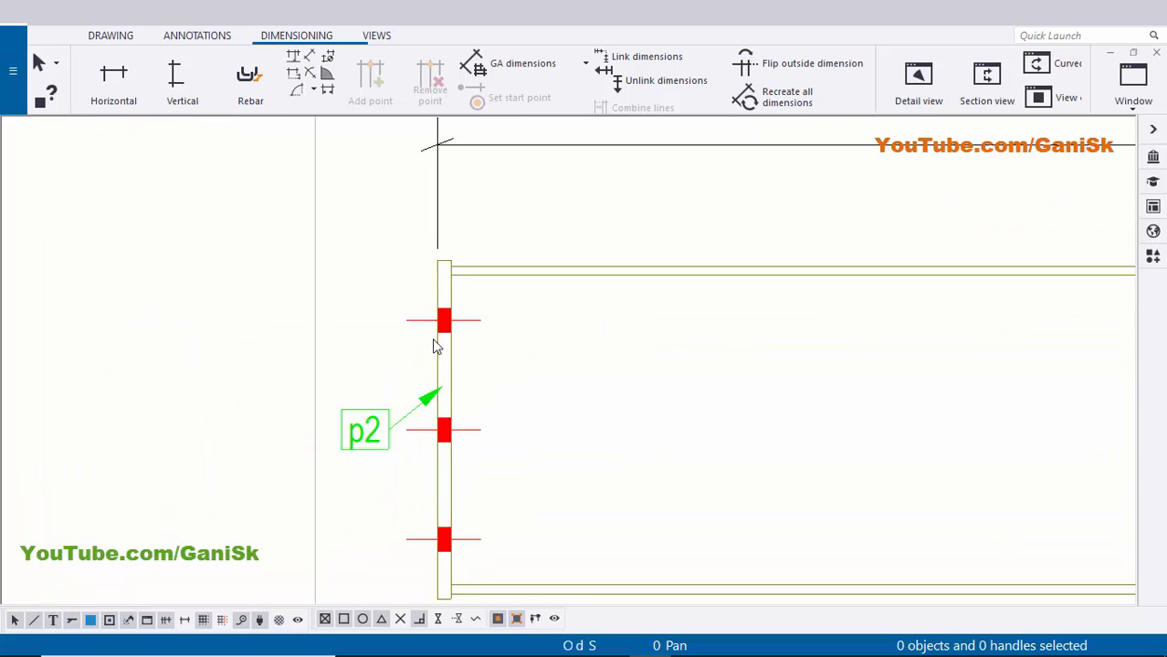
{"action": "scroll", "coordinate": [432, 339], "scroll_direction": "up", "scroll_amount": 1}
{"action": "left_click", "coordinate": [439, 276]}
{"action": "scroll", "coordinate": [447, 315], "scroll_direction": "down", "scroll_amount": 2}
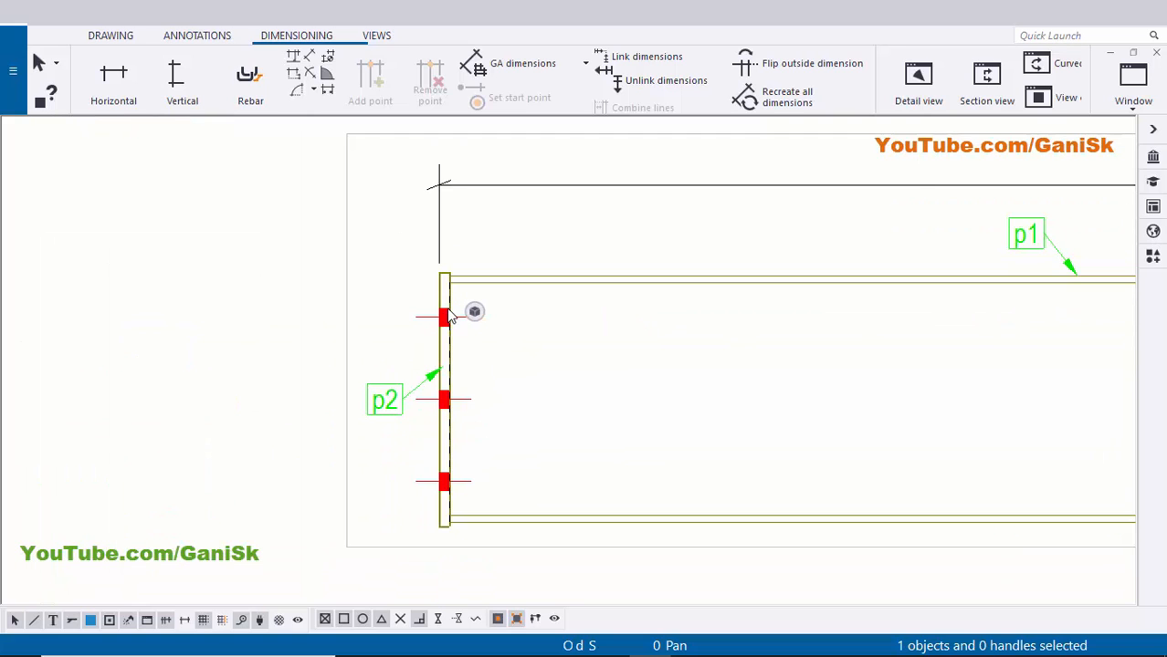
{"action": "left_click", "coordinate": [520, 243]}
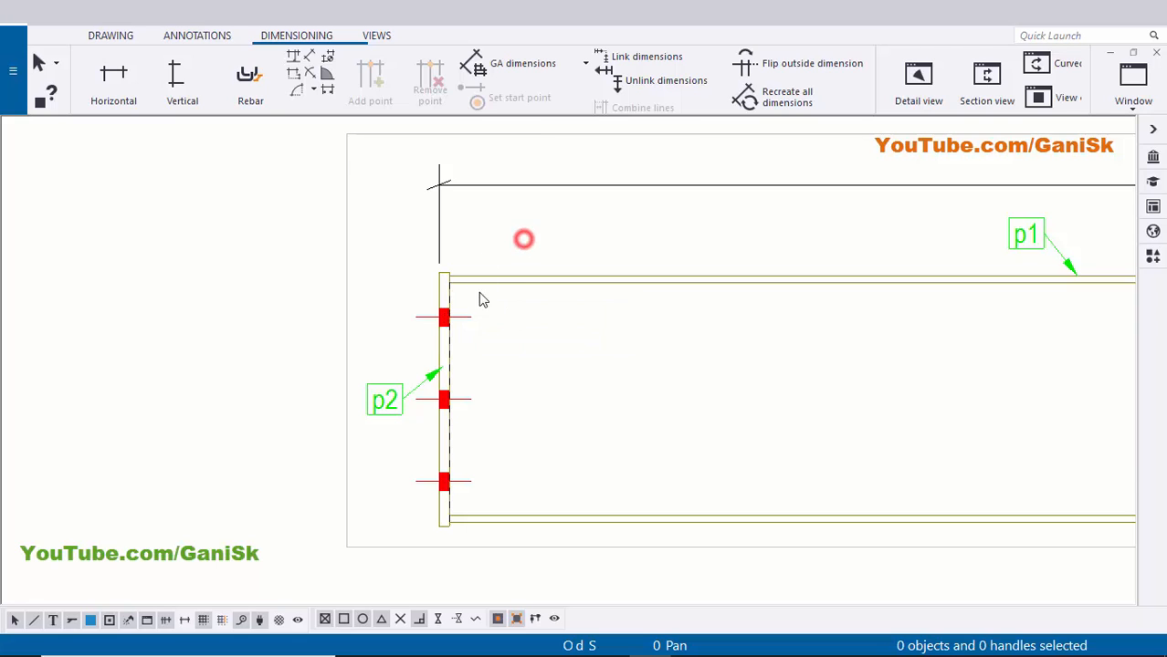
{"action": "scroll", "coordinate": [480, 297], "scroll_direction": "down", "scroll_amount": 2}
{"action": "scroll", "coordinate": [393, 273], "scroll_direction": "up", "scroll_amount": 2}
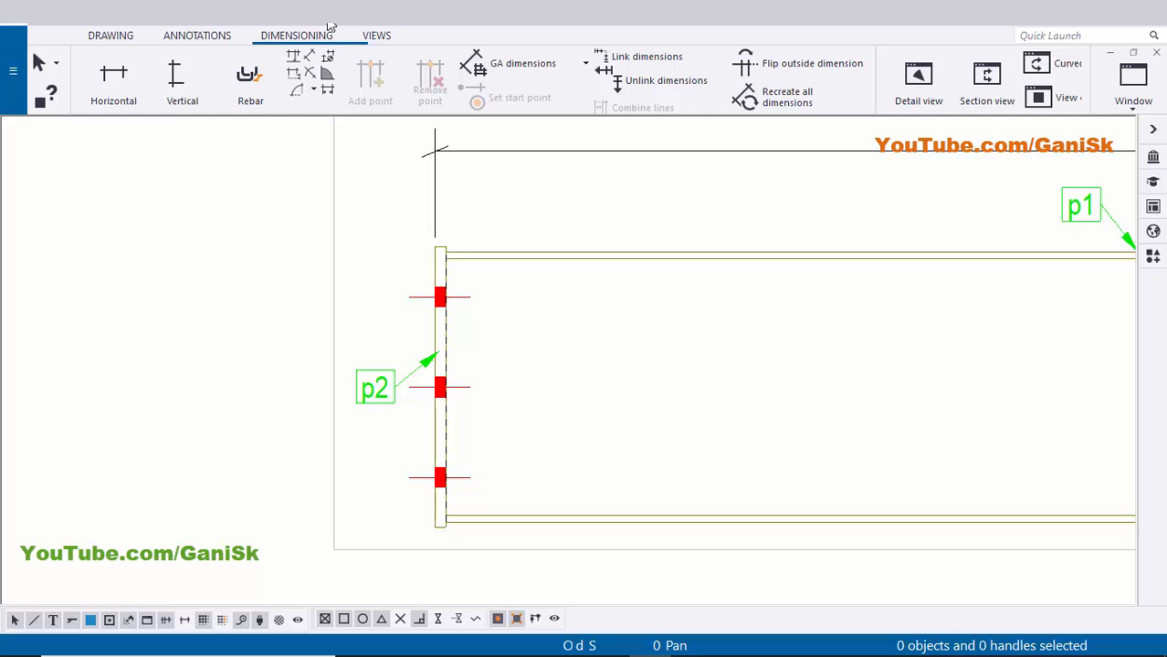
- Cut section A-A through the left end plate and place it left of the beam
{"action": "left_click", "coordinate": [370, 36]}
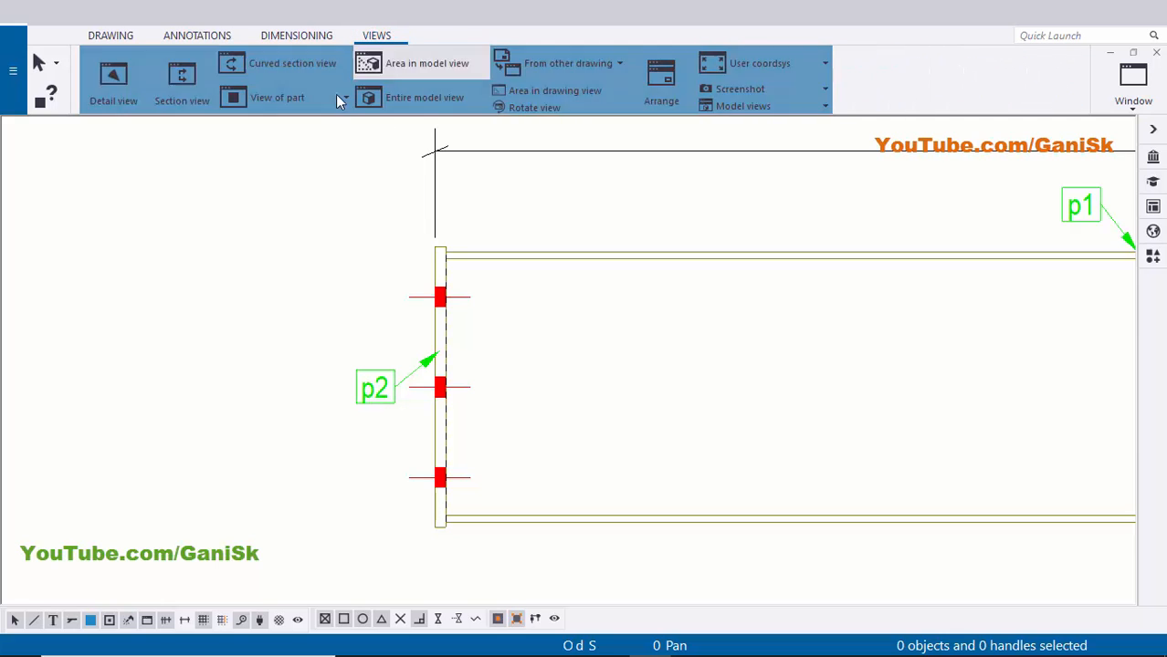
{"action": "left_click", "coordinate": [201, 91]}
{"action": "scroll", "coordinate": [402, 229], "scroll_direction": "up", "scroll_amount": 2}
{"action": "scroll", "coordinate": [459, 253], "scroll_direction": "up", "scroll_amount": 3}
{"action": "left_click", "coordinate": [458, 255]}
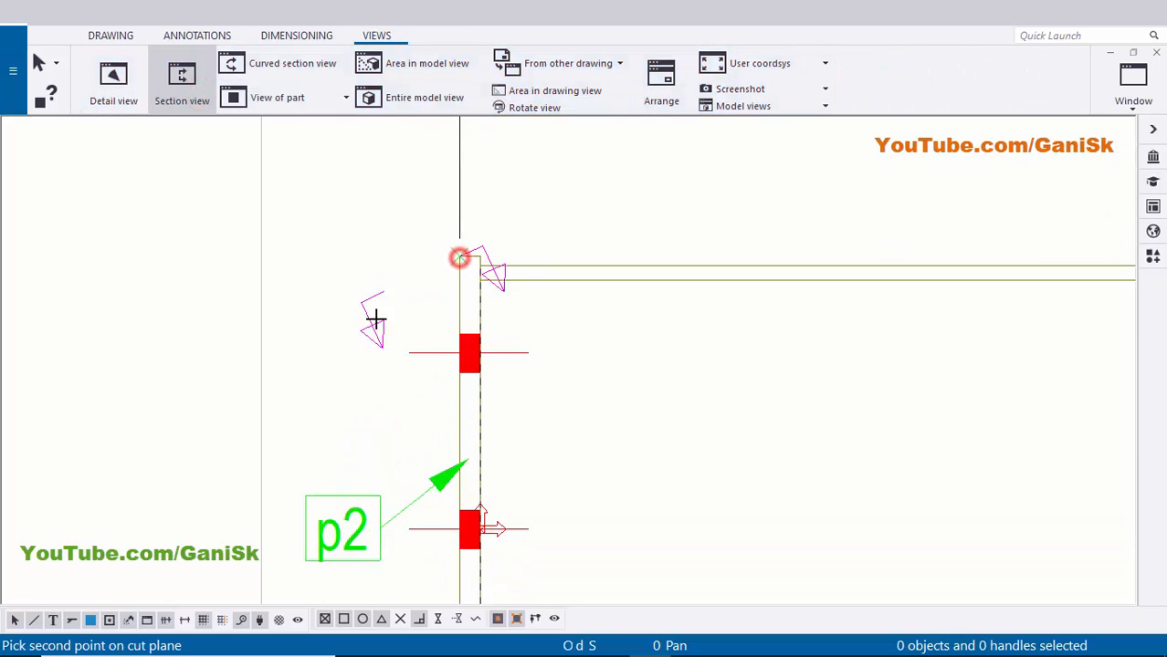
{"action": "scroll", "coordinate": [409, 357], "scroll_direction": "down", "scroll_amount": 2}
{"action": "scroll", "coordinate": [429, 425], "scroll_direction": "up", "scroll_amount": 3}
{"action": "left_click", "coordinate": [462, 442]}
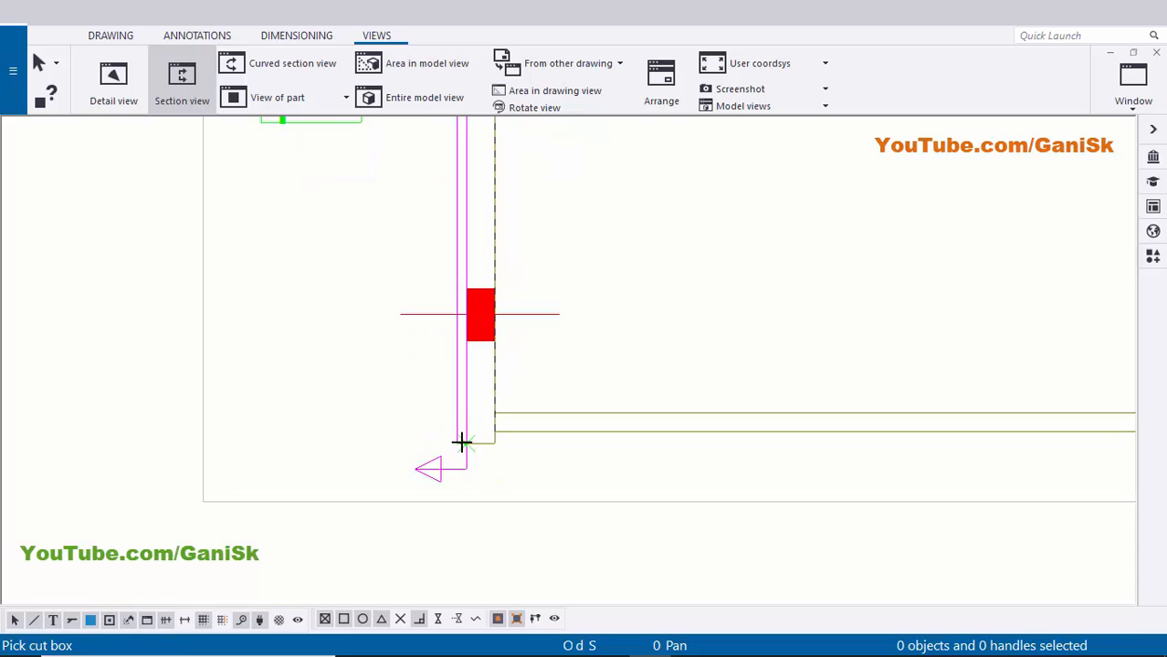
{"action": "scroll", "coordinate": [462, 442], "scroll_direction": "down", "scroll_amount": 2}
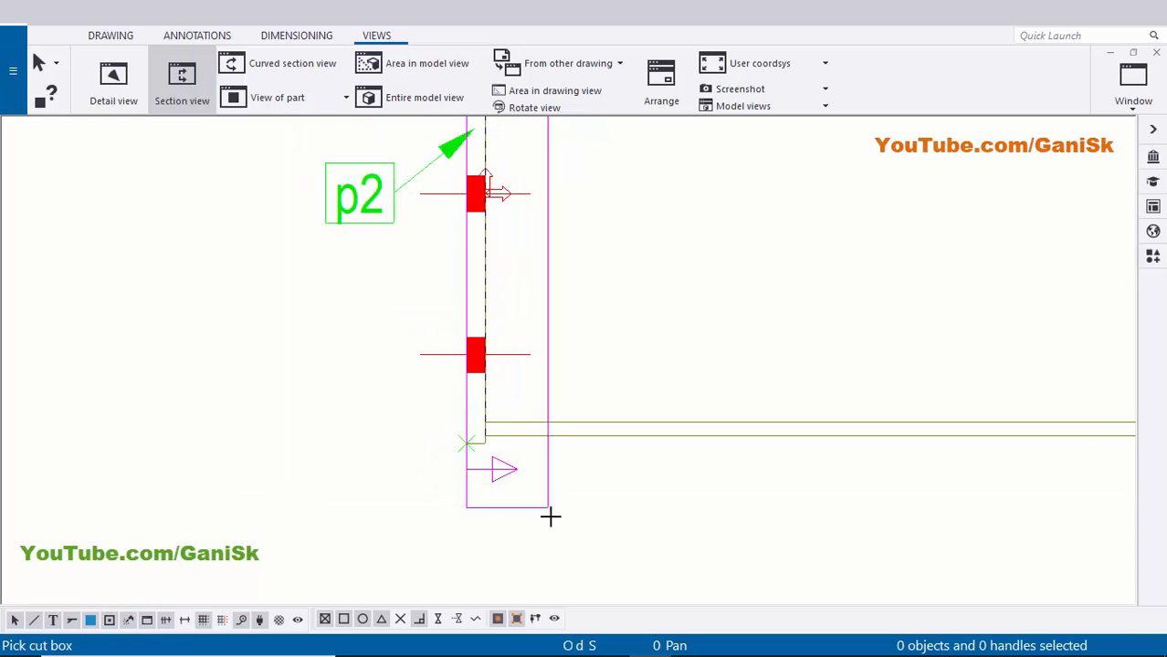
{"action": "left_click", "coordinate": [607, 543]}
{"action": "scroll", "coordinate": [502, 453], "scroll_direction": "down", "scroll_amount": 2}
{"action": "middle_click_drag", "start_coordinate": [502, 453], "coordinate": [519, 626]}
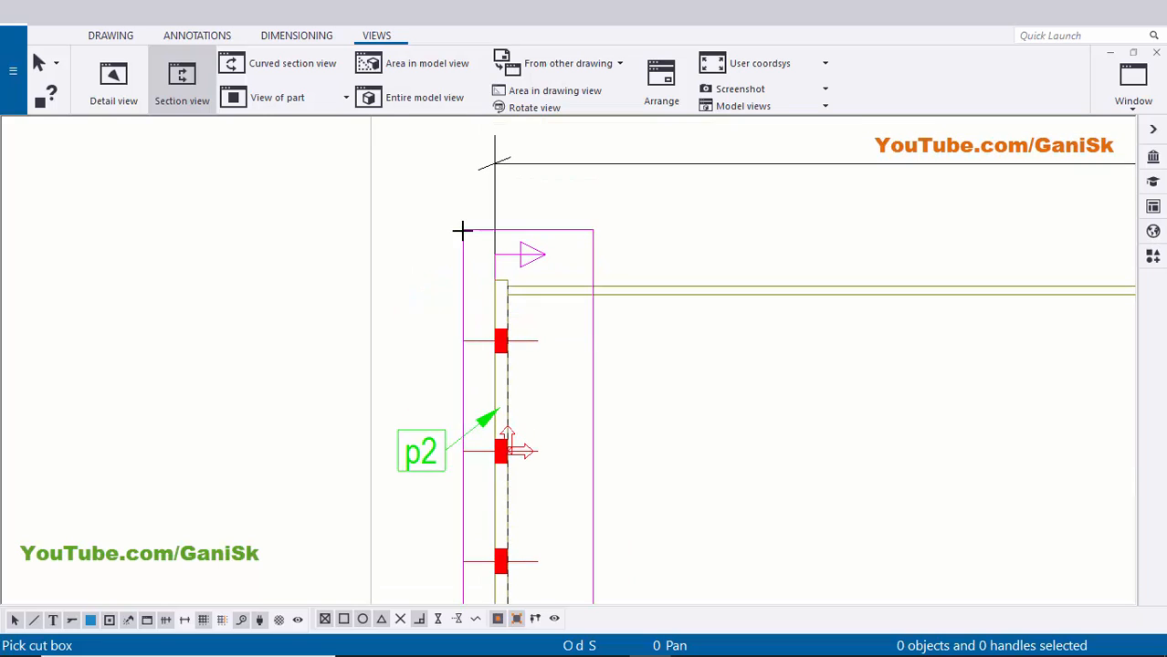
{"action": "left_click", "coordinate": [461, 226]}
{"action": "scroll", "coordinate": [564, 259], "scroll_direction": "down", "scroll_amount": 3}
{"action": "middle_click_drag", "start_coordinate": [469, 269], "coordinate": [469, 118]}
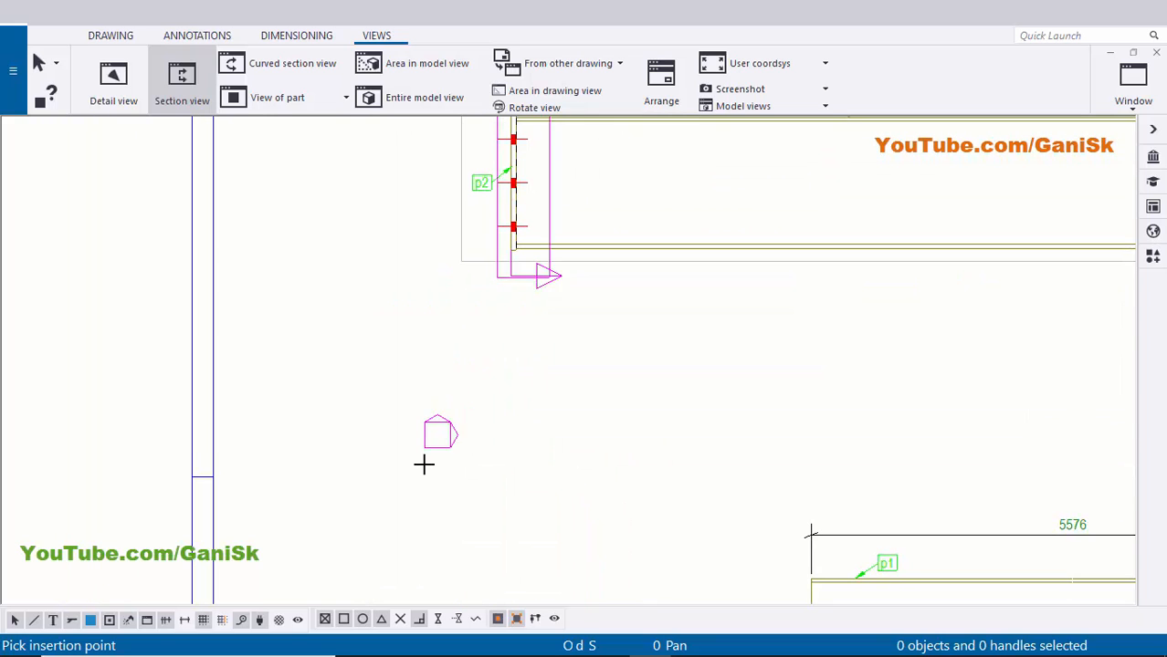
{"action": "left_click", "coordinate": [423, 466]}
{"action": "left_click", "coordinate": [692, 353]}
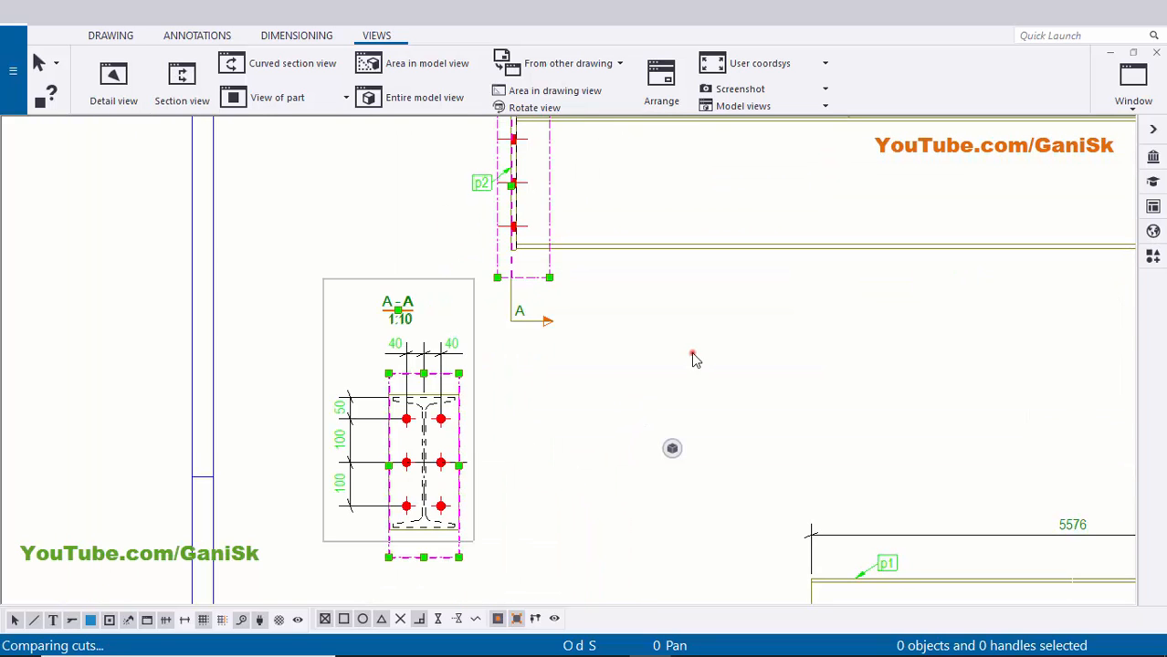
- Delete the 40/40 and 50/100/100 dimensions from section A-A
{"action": "scroll", "coordinate": [363, 473], "scroll_direction": "up", "scroll_amount": 3}
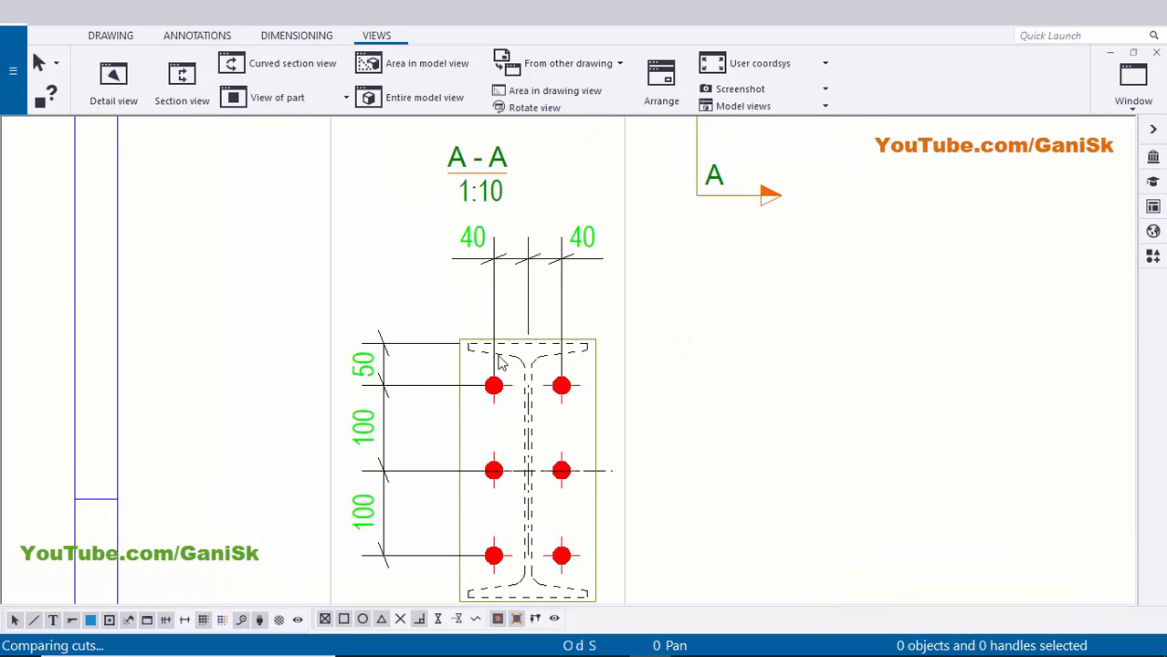
{"action": "middle_click_drag", "start_coordinate": [499, 362], "coordinate": [494, 437]}
{"action": "left_click", "coordinate": [529, 335]}
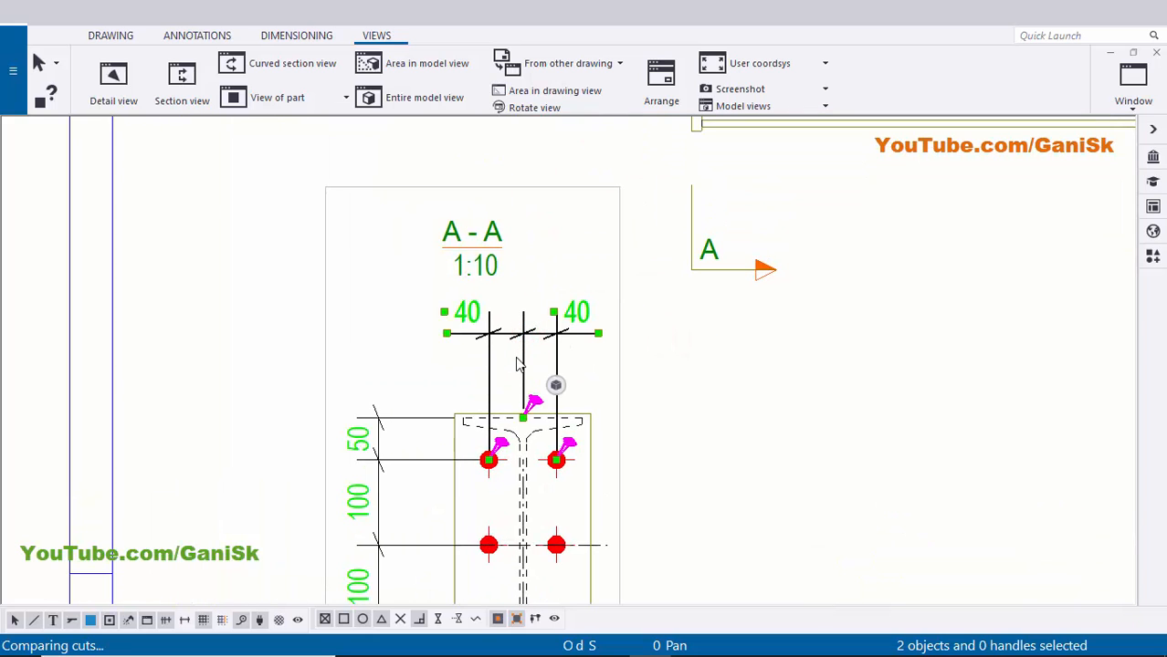
{"action": "key", "text": "Delete"}
{"action": "left_click", "coordinate": [377, 465]}
{"action": "key", "text": "Delete"}
{"action": "scroll", "coordinate": [627, 414], "scroll_direction": "down", "scroll_amount": 5}
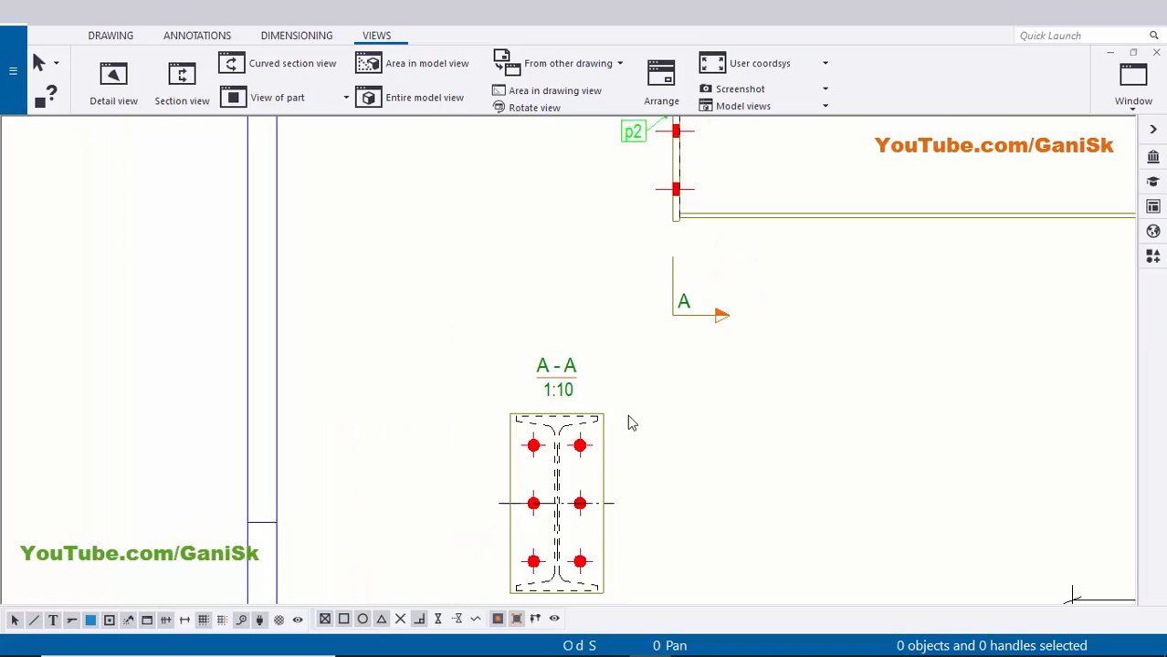
{"action": "scroll", "coordinate": [640, 383], "scroll_direction": "up", "scroll_amount": 3}
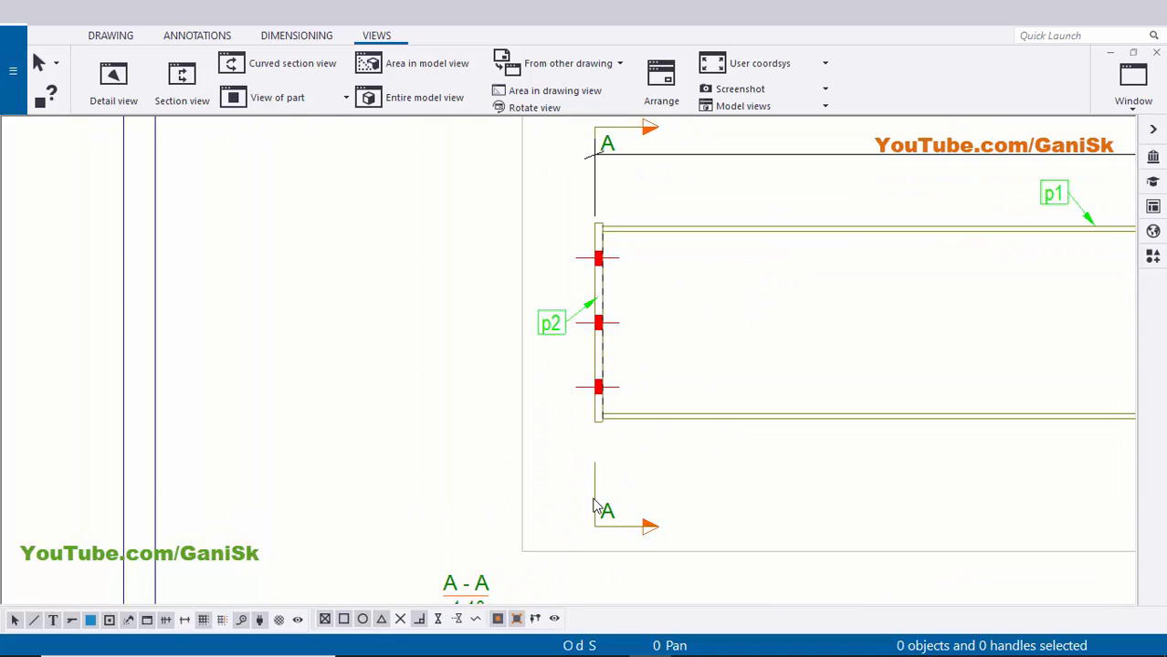
- Apply 5.00 cutting-line lengths to the bottom section A symbol, then centre on the top mark
{"action": "double_click", "coordinate": [604, 513]}
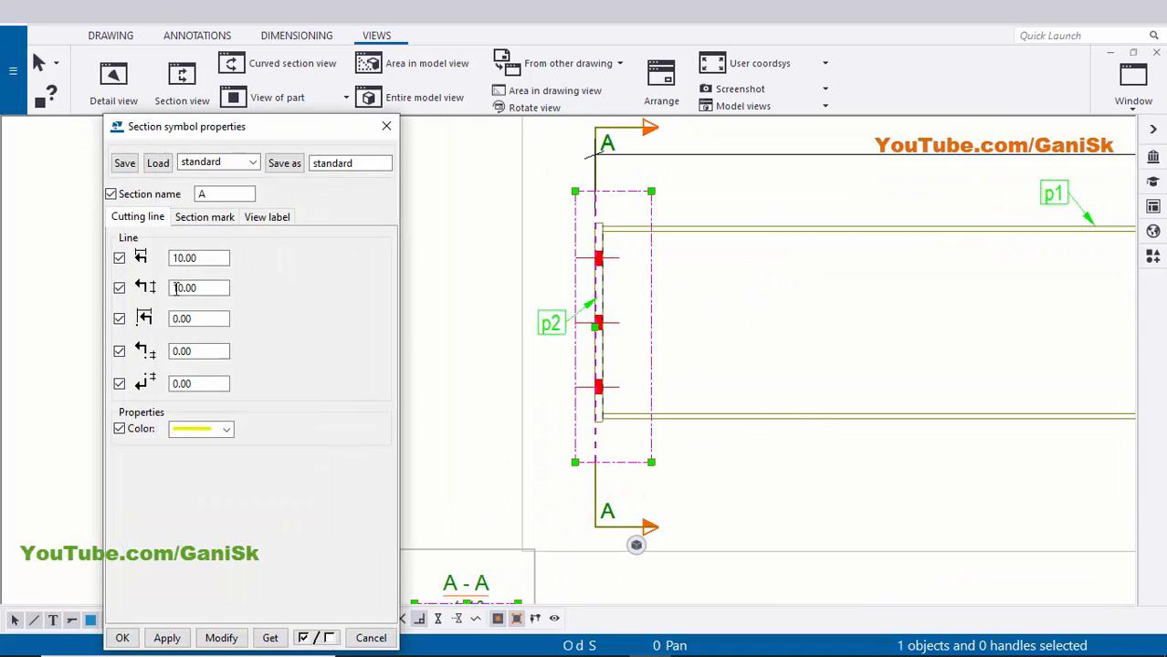
{"action": "scroll", "coordinate": [611, 522], "scroll_direction": "up", "scroll_amount": 5}
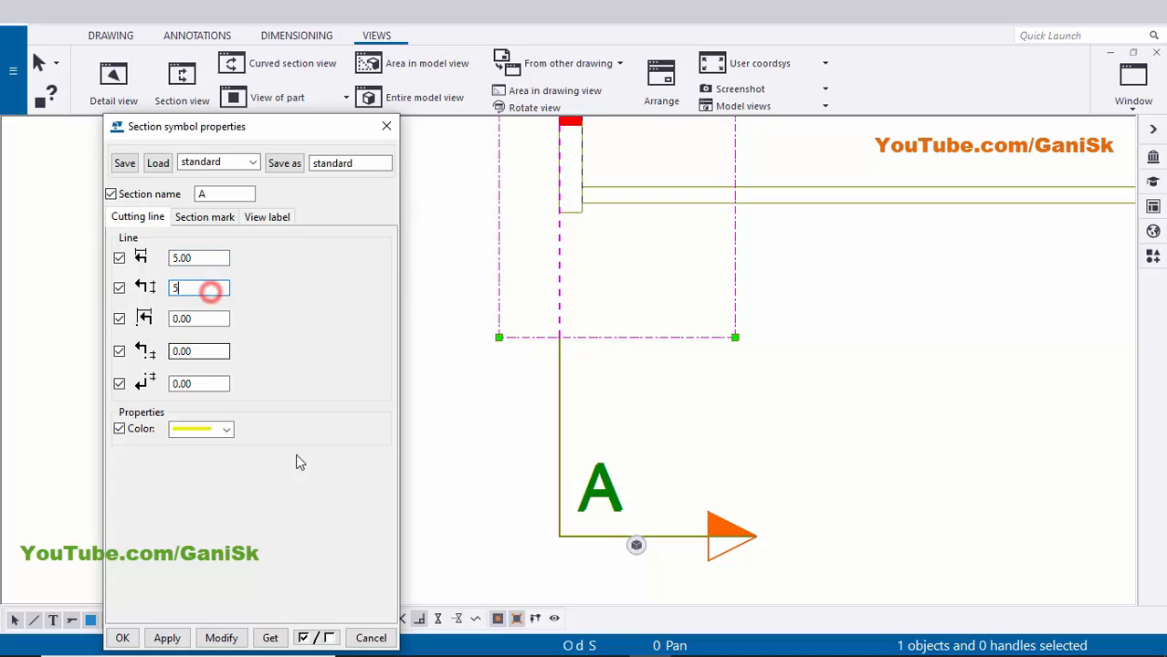
{"action": "left_click", "coordinate": [232, 639]}
{"action": "scroll", "coordinate": [604, 480], "scroll_direction": "down", "scroll_amount": 2}
{"action": "middle_click_drag", "start_coordinate": [570, 454], "coordinate": [640, 522]}
{"action": "scroll", "coordinate": [653, 452], "scroll_direction": "down", "scroll_amount": 2}
{"action": "middle_click_drag", "start_coordinate": [694, 184], "coordinate": [678, 356]}
{"action": "scroll", "coordinate": [658, 201], "scroll_direction": "up", "scroll_amount": 2}
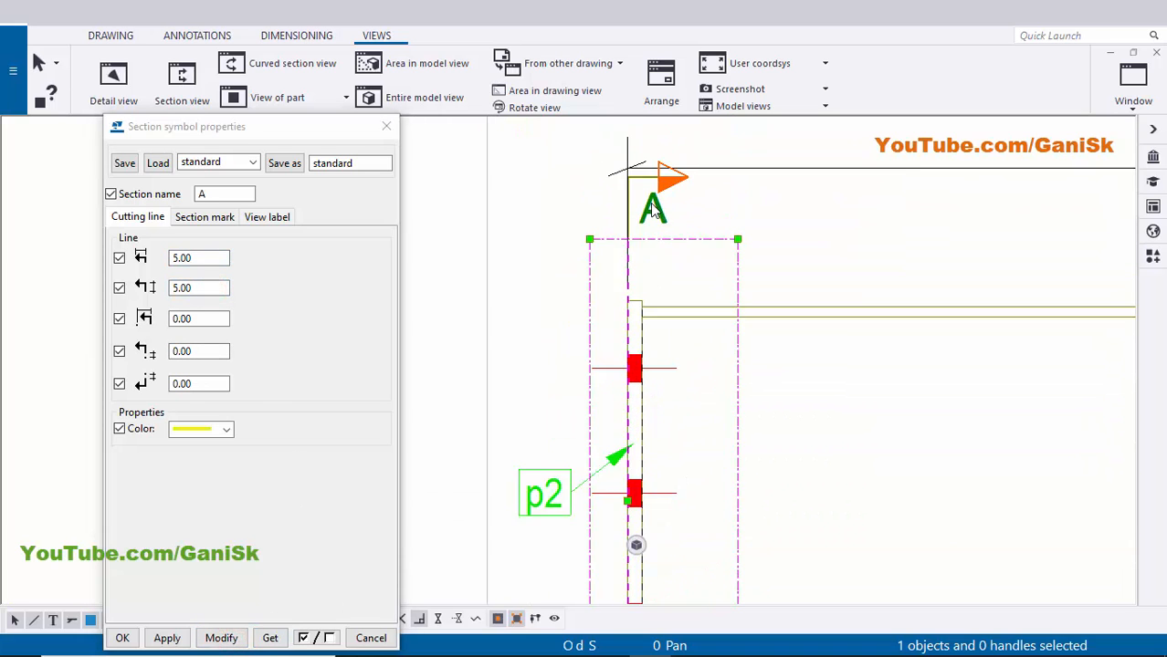
{"action": "middle_click_drag", "start_coordinate": [682, 210], "coordinate": [775, 176]}
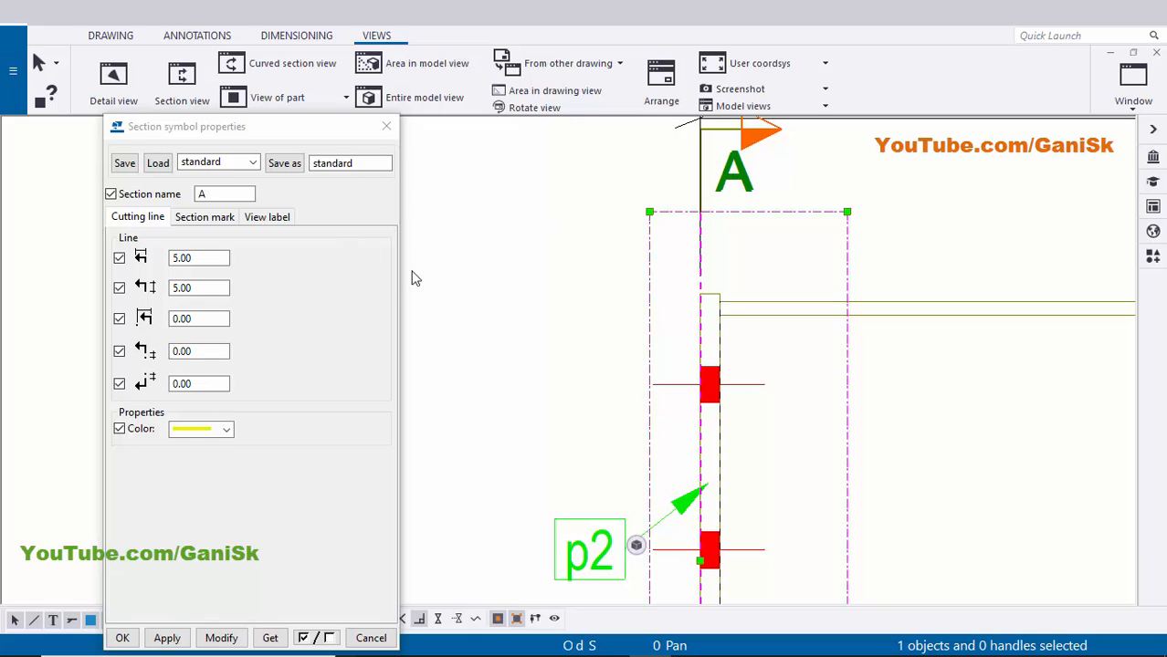
- Change section A's third line value to 6.00, then to 7.00, and apply it
{"action": "double_click", "coordinate": [211, 320]}
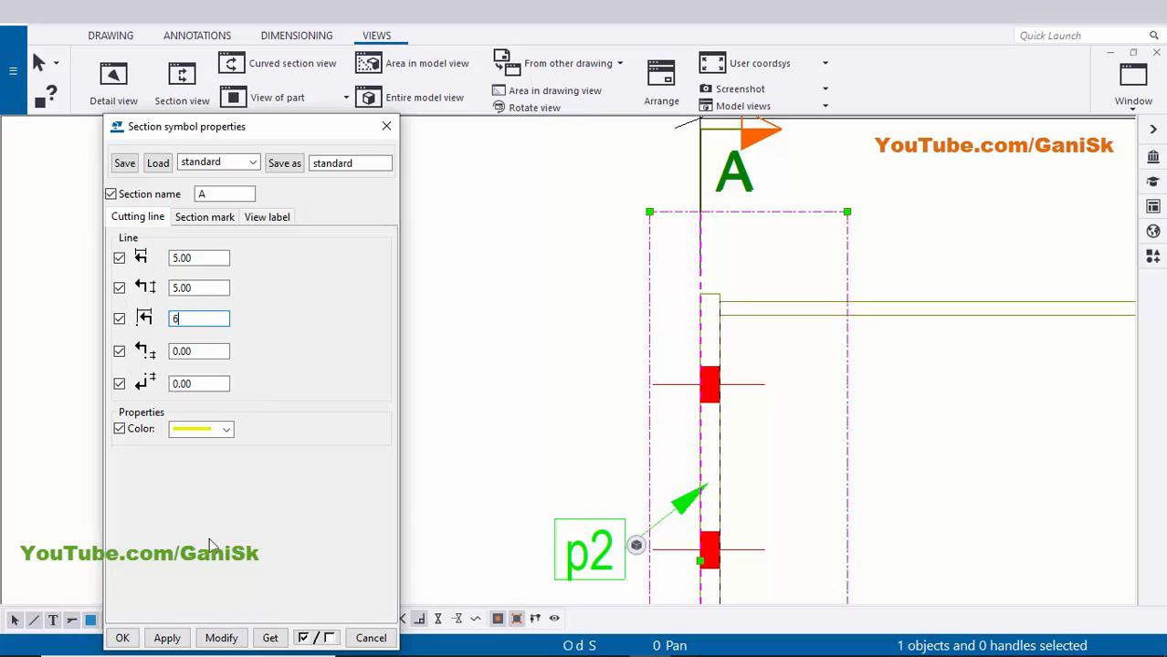
{"action": "left_click", "coordinate": [220, 638]}
{"action": "scroll", "coordinate": [659, 449], "scroll_direction": "down", "scroll_amount": 1}
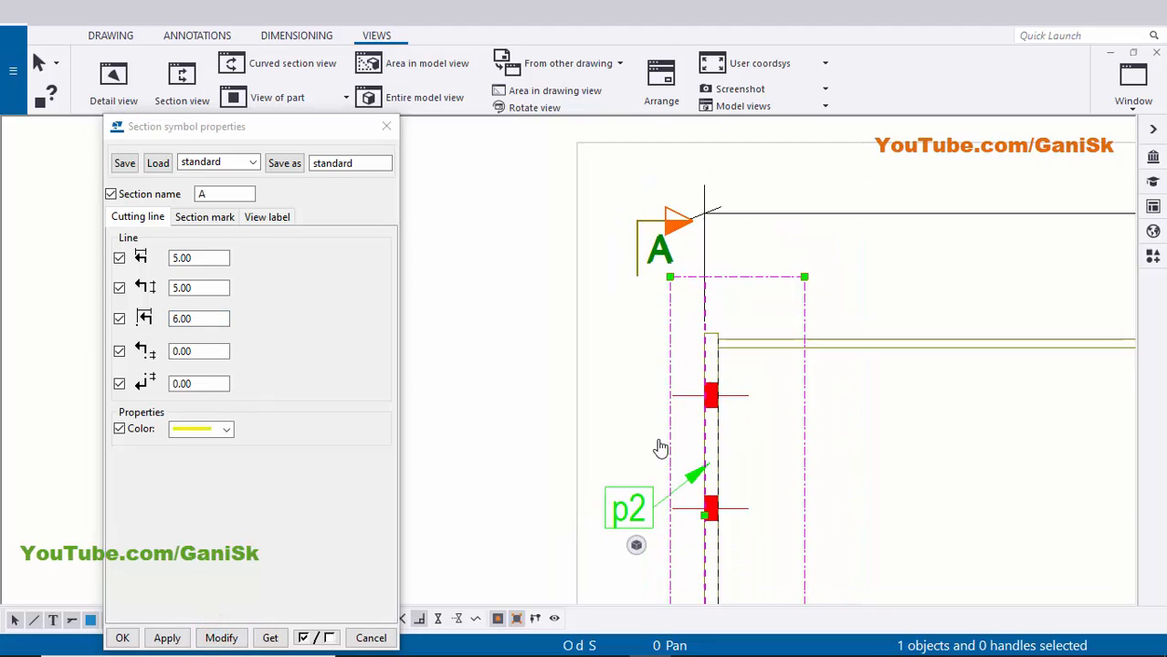
{"action": "scroll", "coordinate": [690, 293], "scroll_direction": "up", "scroll_amount": 1}
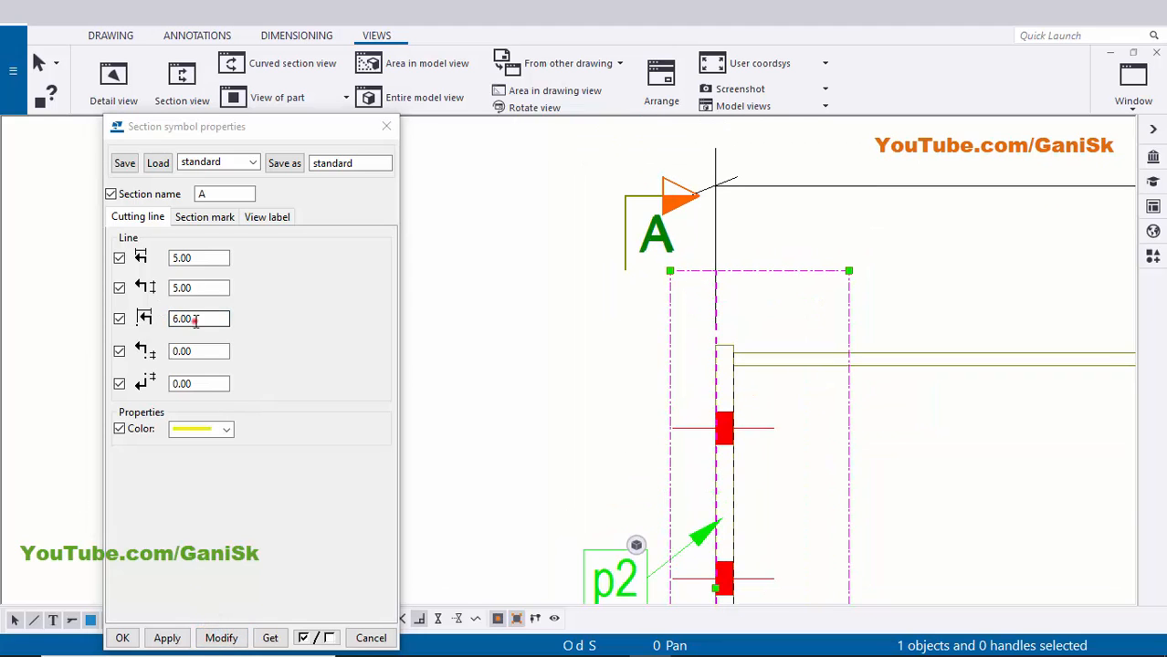
{"action": "double_click", "coordinate": [193, 319]}
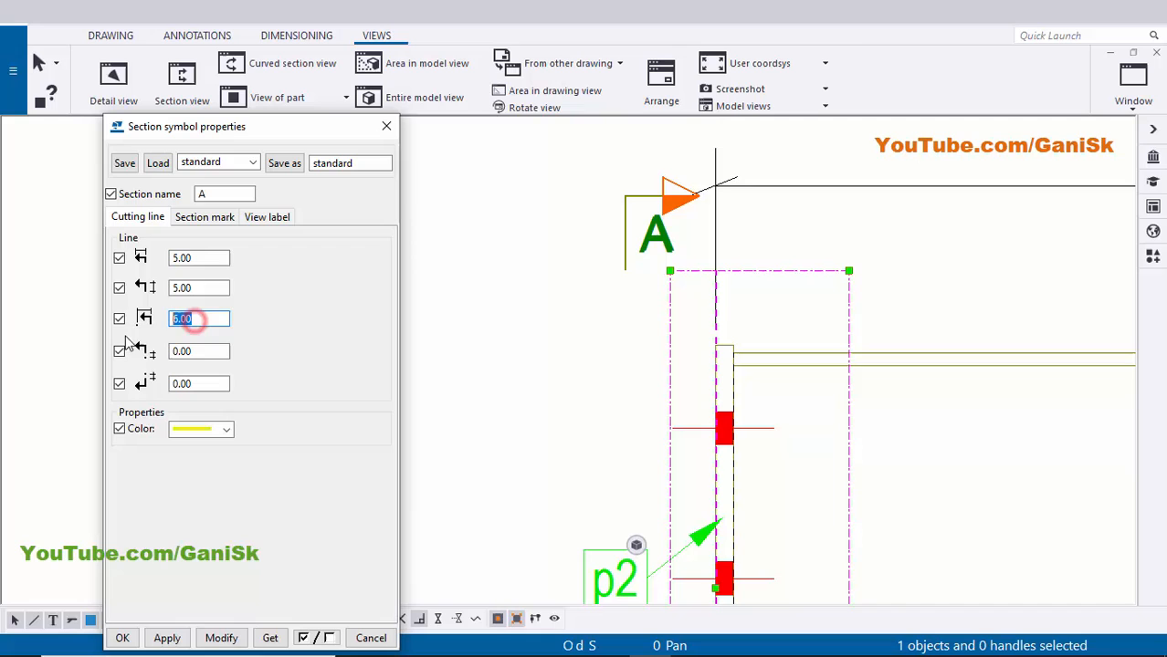
{"action": "left_click", "coordinate": [210, 638]}
{"action": "left_click", "coordinate": [122, 644]}
- Drag the top section mark A down toward the beam
{"action": "left_click", "coordinate": [412, 447]}
{"action": "scroll", "coordinate": [620, 378], "scroll_direction": "down", "scroll_amount": 2}
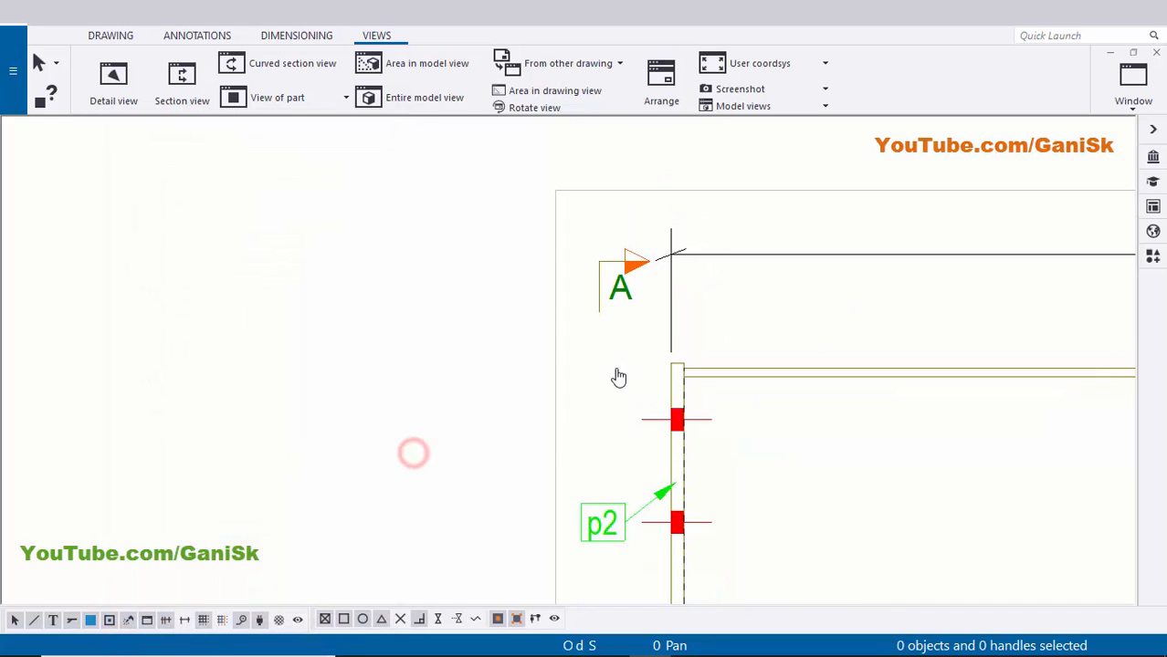
{"action": "left_click", "coordinate": [623, 262]}
{"action": "left_click_drag", "start_coordinate": [614, 238], "coordinate": [611, 297]}
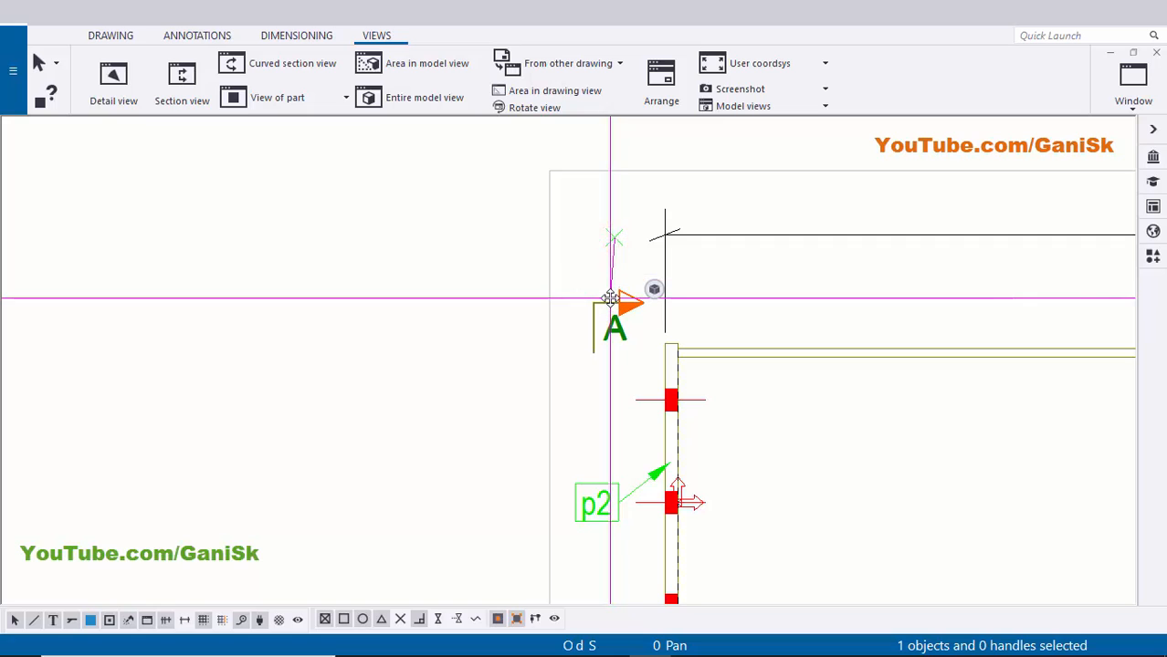
{"action": "left_click", "coordinate": [389, 336]}
- Drag the bottom section mark A up toward the beam
{"action": "middle_click_drag", "start_coordinate": [469, 493], "coordinate": [413, 217]}
{"action": "scroll", "coordinate": [525, 399], "scroll_direction": "up", "scroll_amount": 1}
{"action": "left_click", "coordinate": [560, 504]}
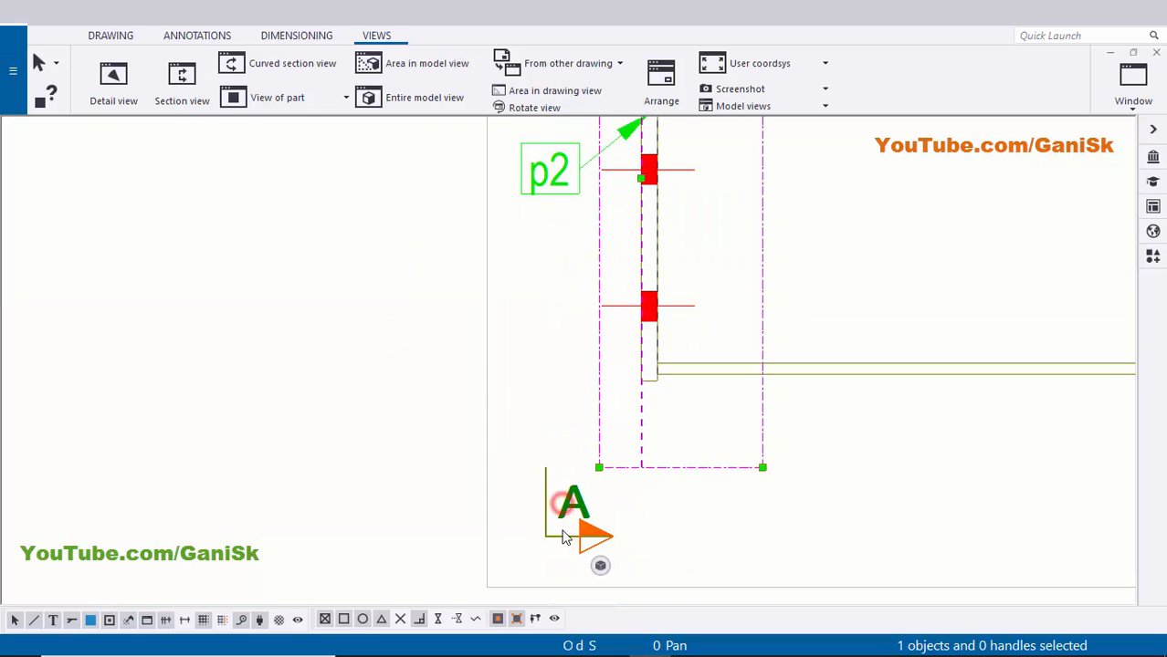
{"action": "left_click_drag", "start_coordinate": [563, 530], "coordinate": [562, 430]}
{"action": "left_click", "coordinate": [354, 411]}
- Zoom around section A-A to review it and select the A-A view
{"action": "scroll", "coordinate": [539, 383], "scroll_direction": "down", "scroll_amount": 5}
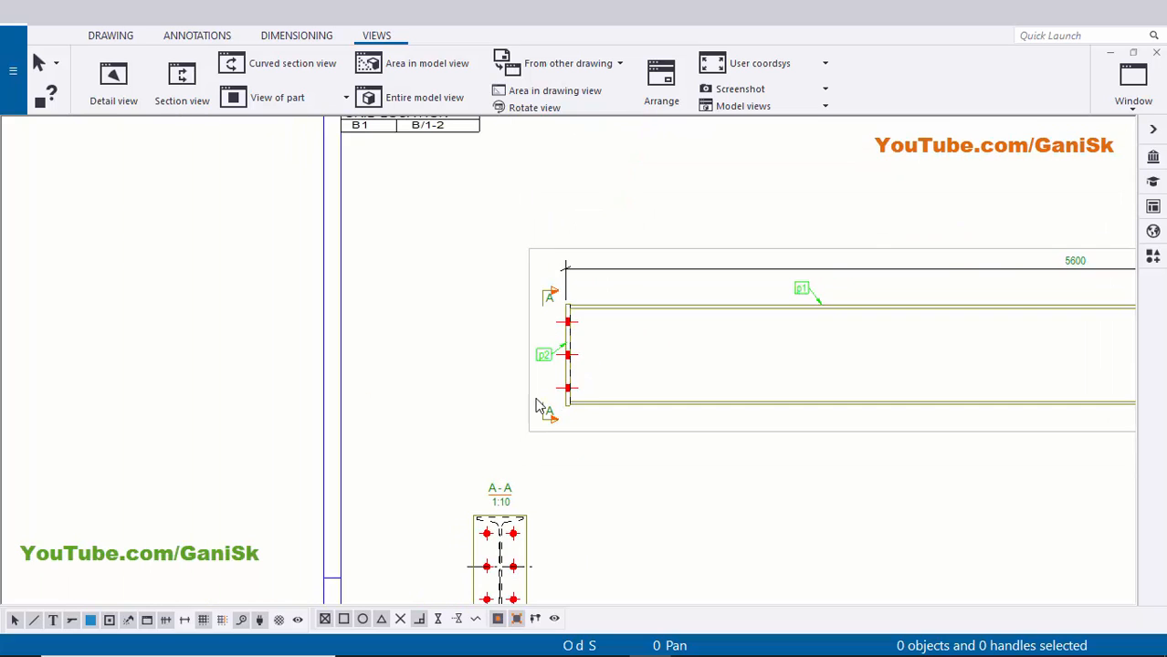
{"action": "scroll", "coordinate": [513, 490], "scroll_direction": "up", "scroll_amount": 3}
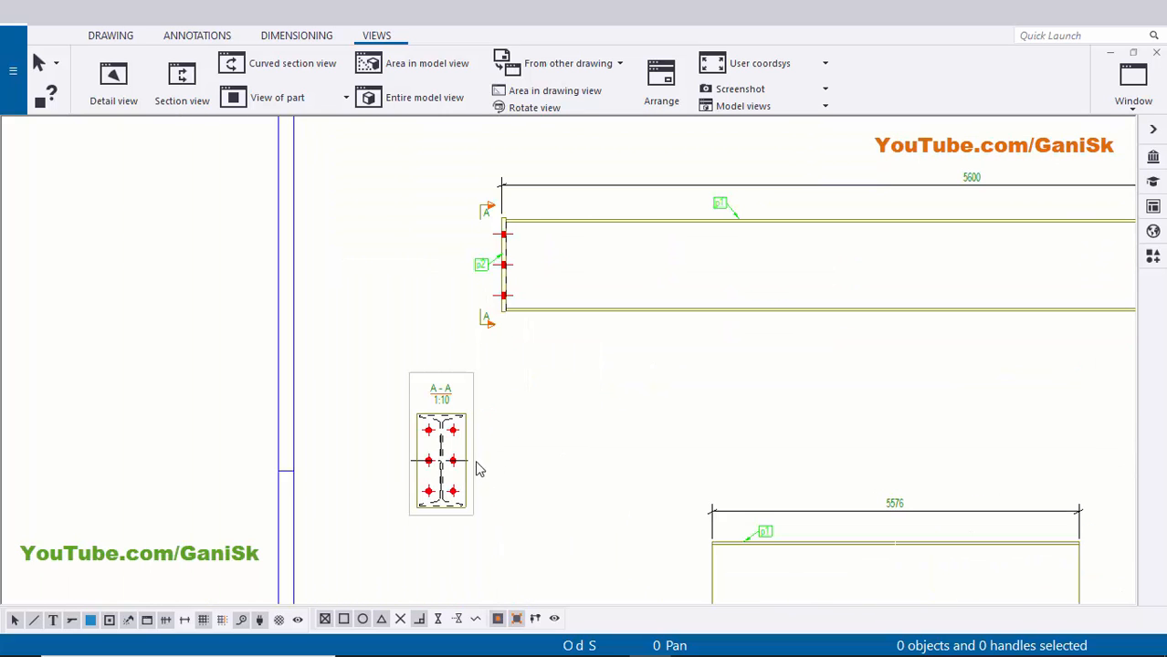
{"action": "scroll", "coordinate": [472, 402], "scroll_direction": "up", "scroll_amount": 5}
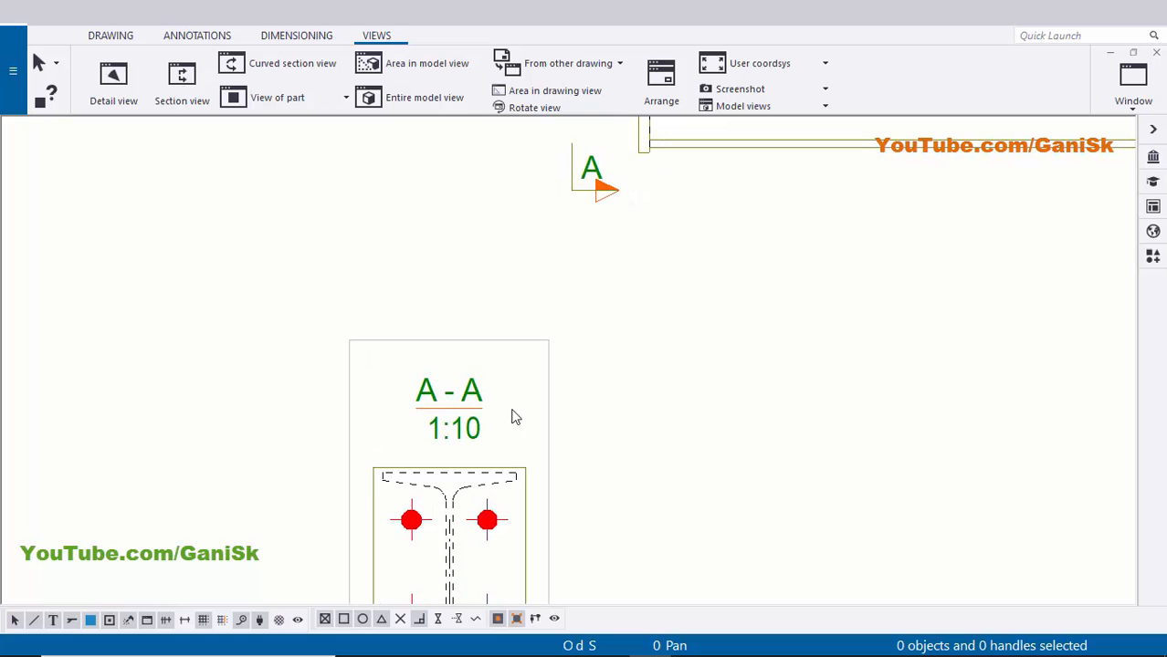
{"action": "scroll", "coordinate": [437, 394], "scroll_direction": "down", "scroll_amount": 2}
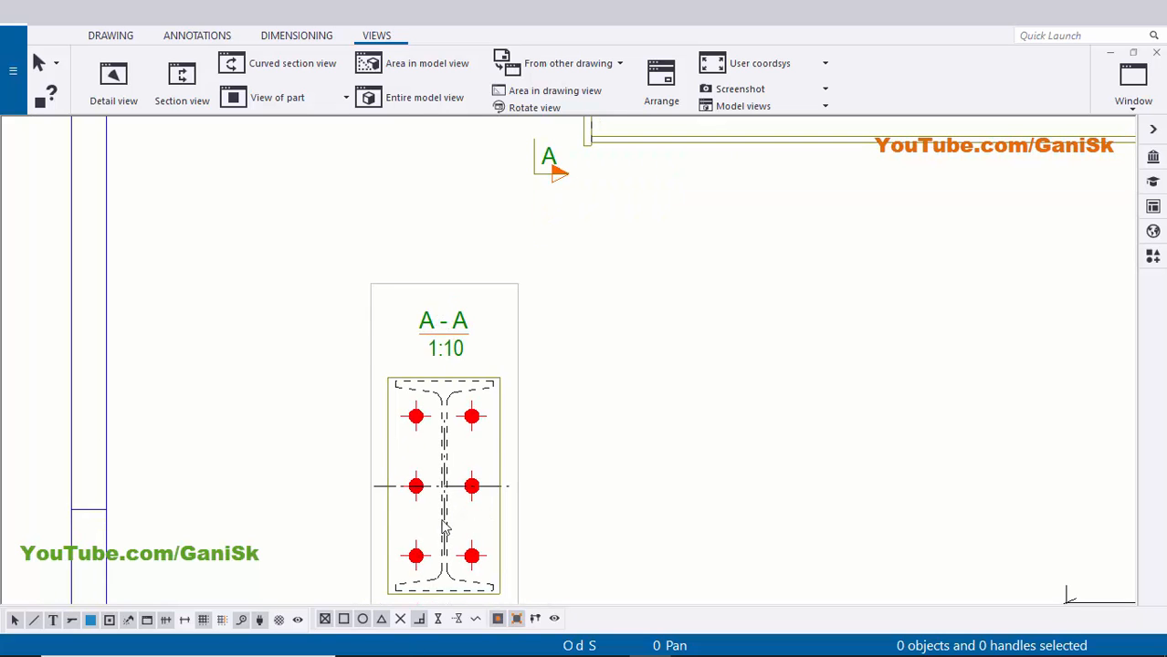
{"action": "middle_click_drag", "start_coordinate": [422, 589], "coordinate": [403, 487]}
{"action": "middle_click_drag", "start_coordinate": [427, 239], "coordinate": [427, 303]}
{"action": "left_click", "coordinate": [439, 281]}
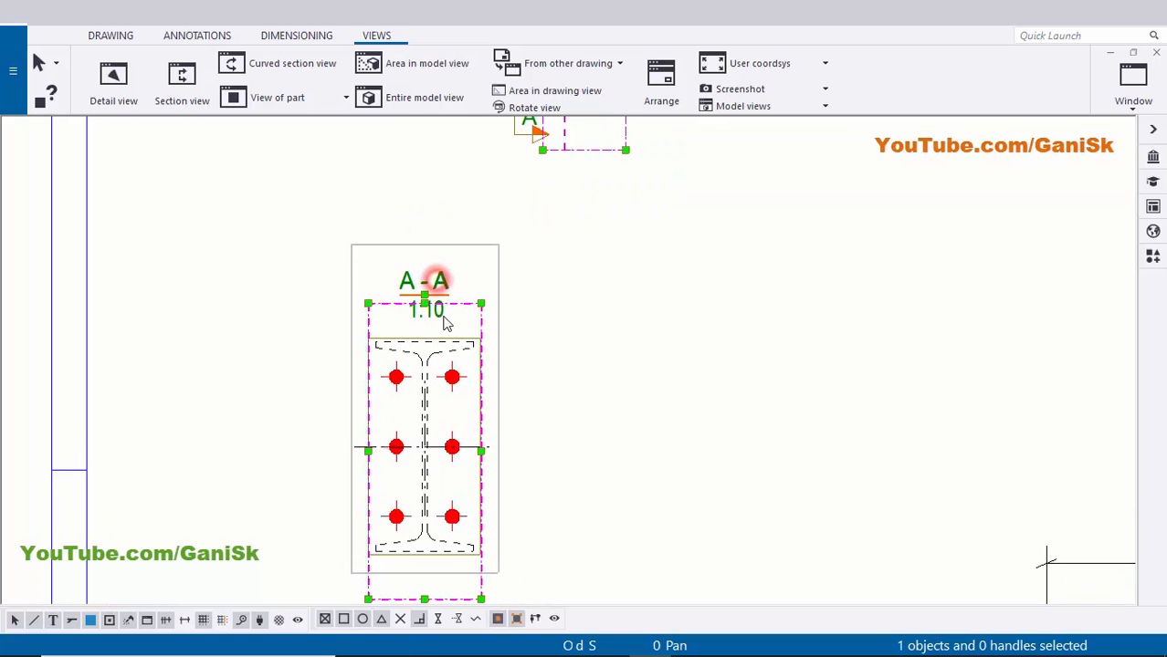
- Set the A-A view label to Below and clear the 1:10 scale from the second label line
{"action": "double_click", "coordinate": [456, 313]}
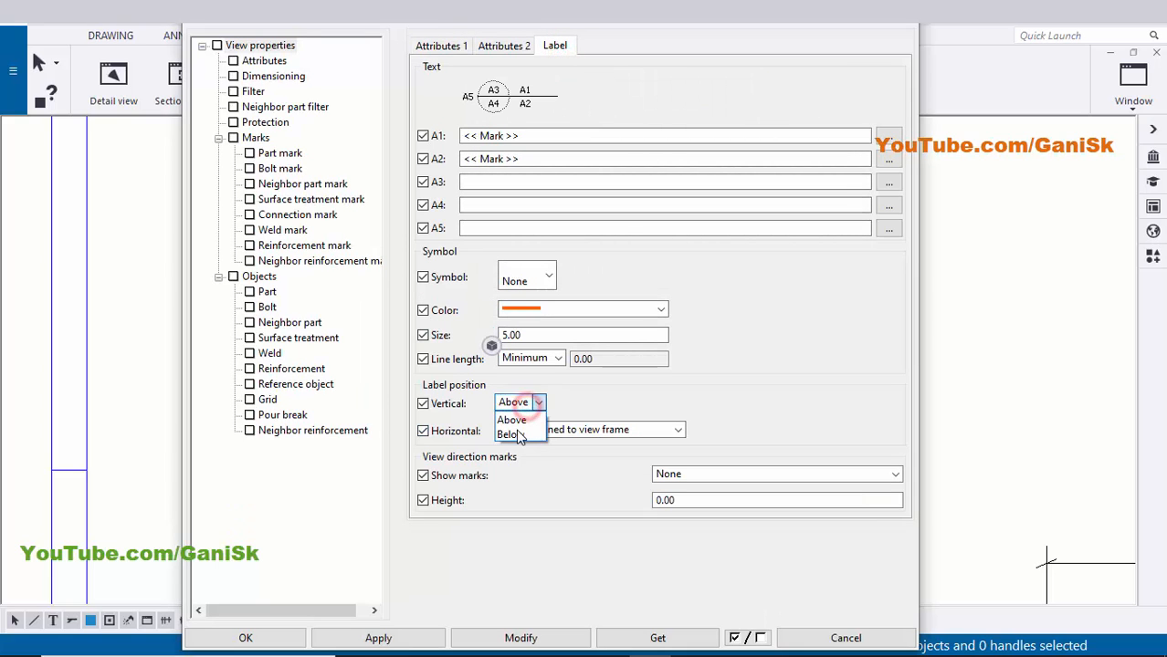
{"action": "scroll", "coordinate": [1016, 370], "scroll_direction": "down", "scroll_amount": 8}
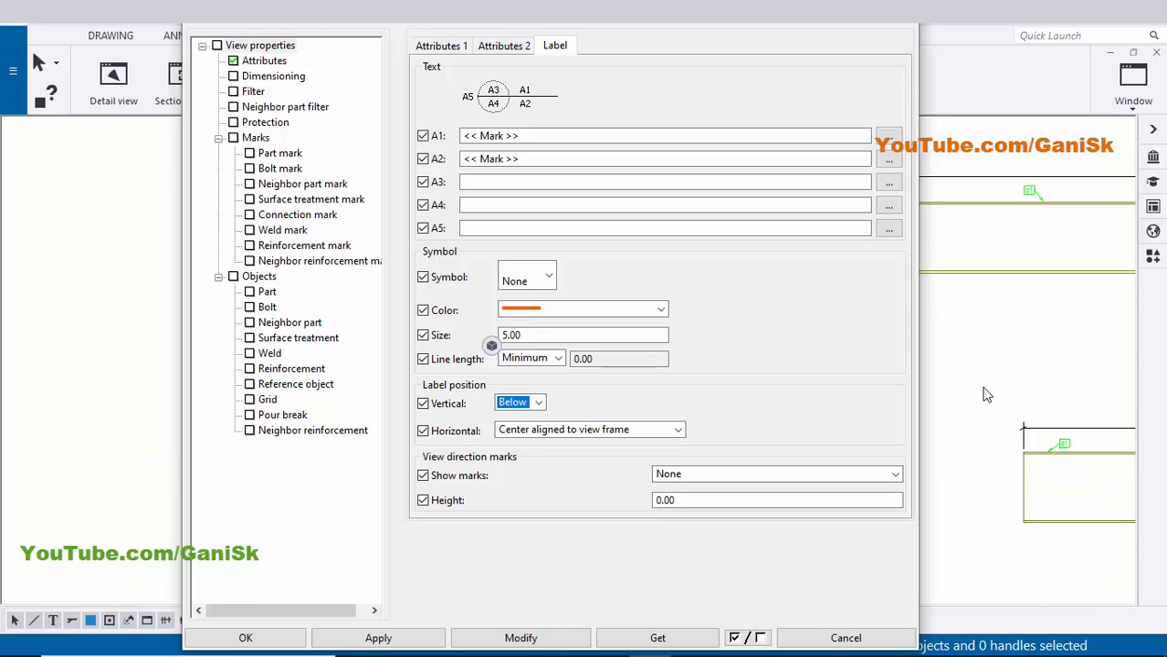
{"action": "middle_click_drag", "start_coordinate": [979, 399], "coordinate": [1069, 353]}
{"action": "left_click", "coordinate": [544, 640]}
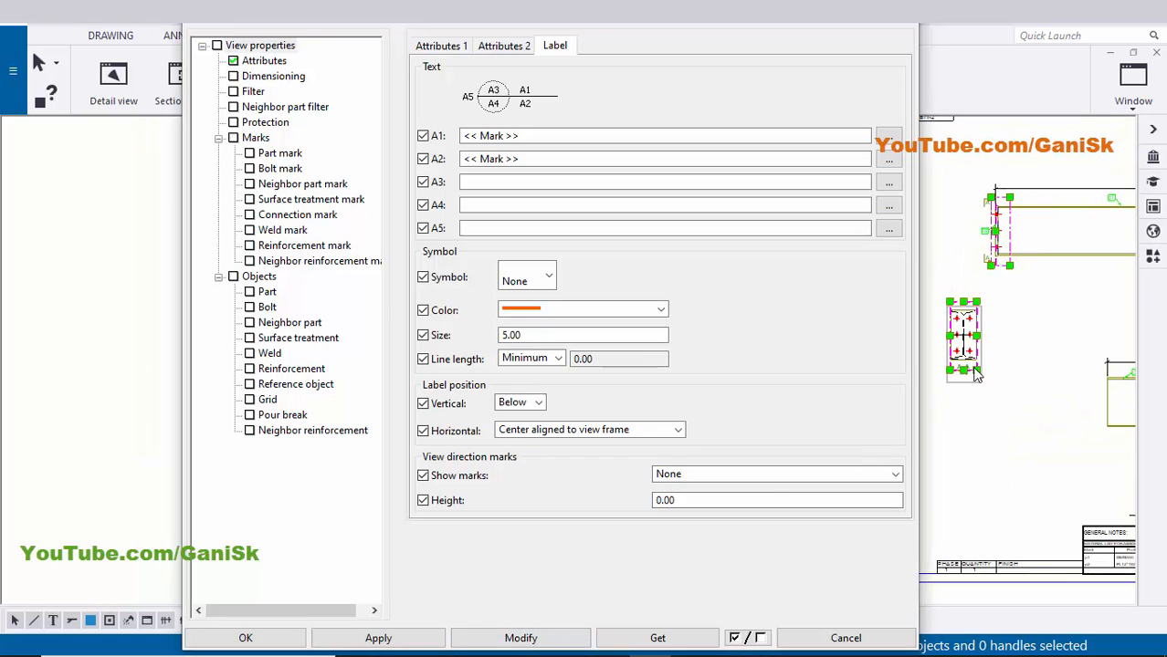
{"action": "scroll", "coordinate": [975, 375], "scroll_direction": "up", "scroll_amount": 5}
{"action": "middle_click_drag", "start_coordinate": [970, 454], "coordinate": [1051, 388]}
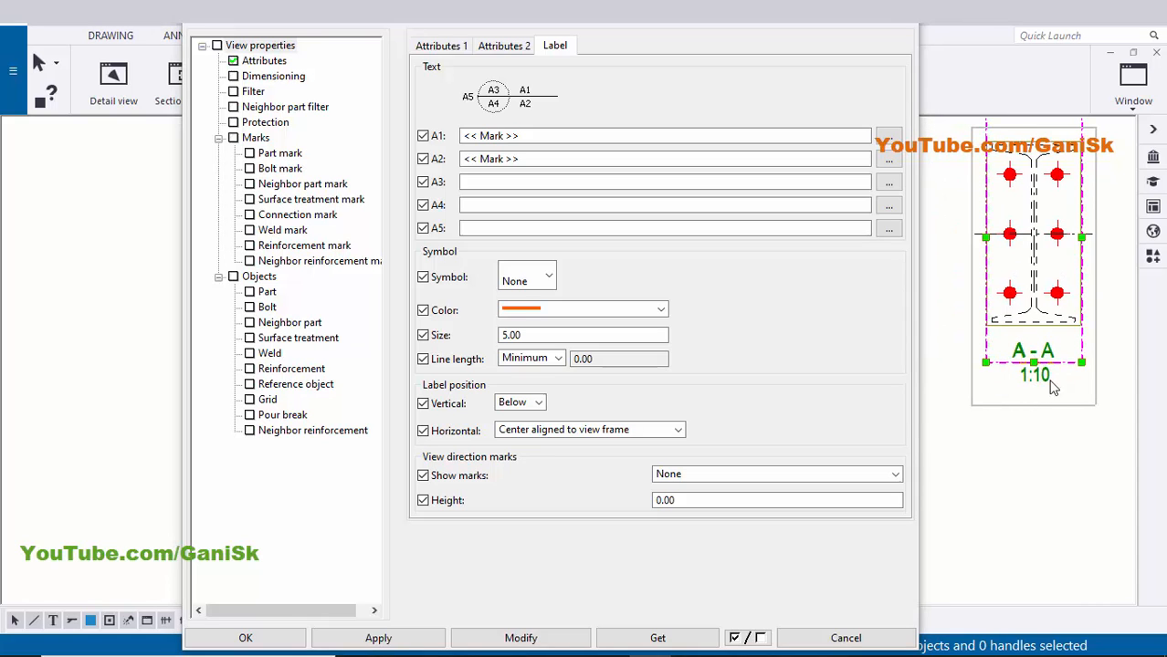
{"action": "scroll", "coordinate": [1040, 391], "scroll_direction": "up", "scroll_amount": 4}
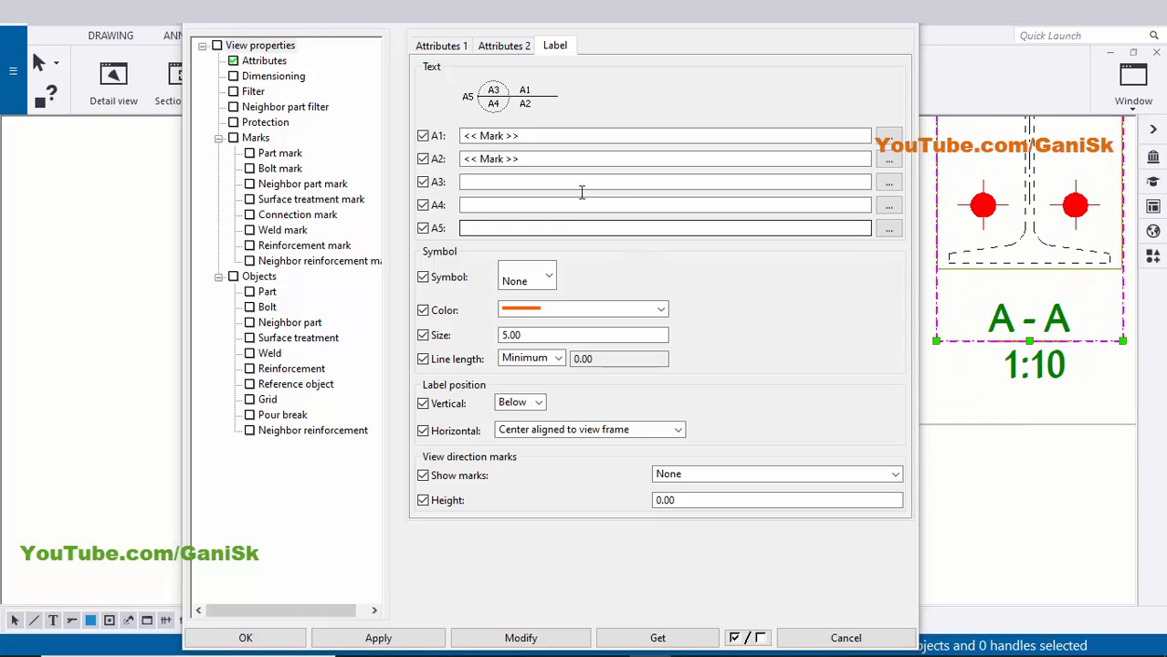
{"action": "left_click_drag", "start_coordinate": [534, 159], "coordinate": [334, 162]}
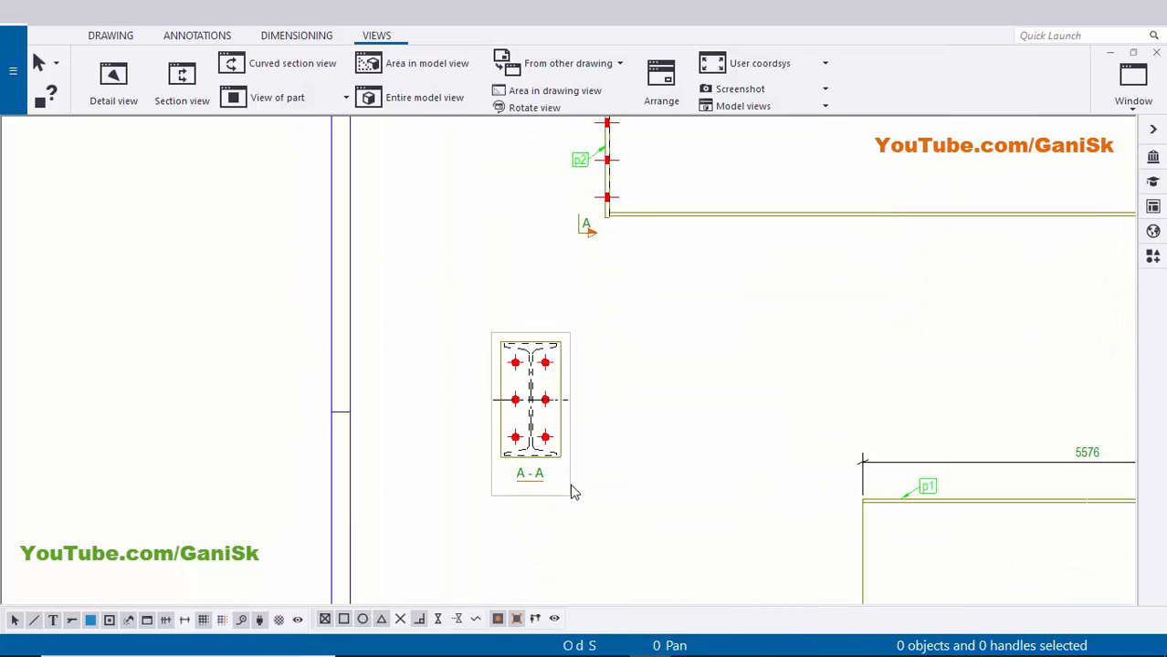
- Close the label settings and shift section view A-A slightly to the right
{"action": "left_click", "coordinate": [567, 484]}
{"action": "left_click_drag", "start_coordinate": [571, 489], "coordinate": [644, 483]}
{"action": "left_click", "coordinate": [699, 459]}
{"action": "middle_click_drag", "start_coordinate": [665, 472], "coordinate": [659, 539]}
{"action": "scroll", "coordinate": [630, 441], "scroll_direction": "up", "scroll_amount": 2}
{"action": "scroll", "coordinate": [634, 446], "scroll_direction": "up", "scroll_amount": 4}
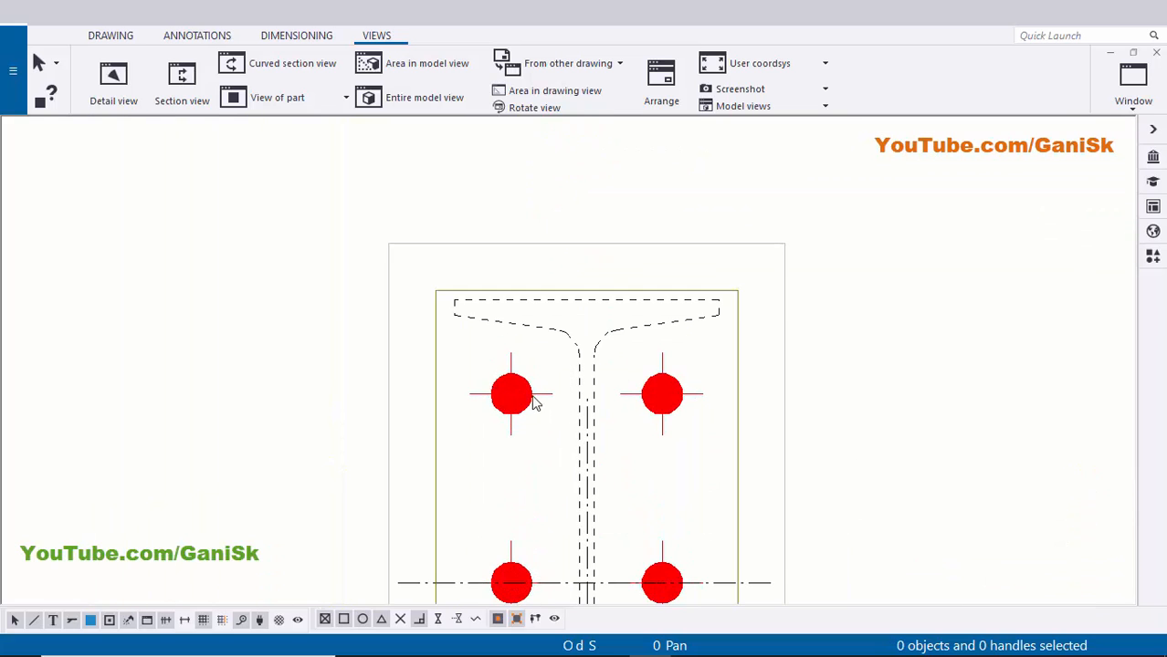
{"action": "scroll", "coordinate": [586, 385], "scroll_direction": "up", "scroll_amount": 2}
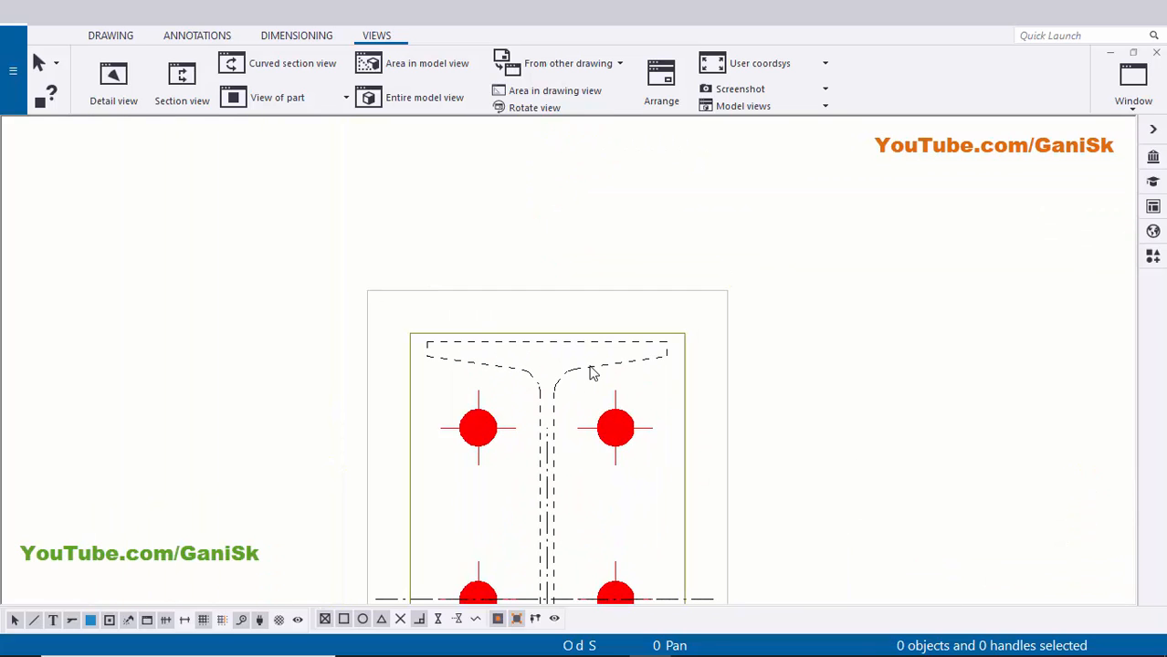
{"action": "left_click", "coordinate": [684, 386]}
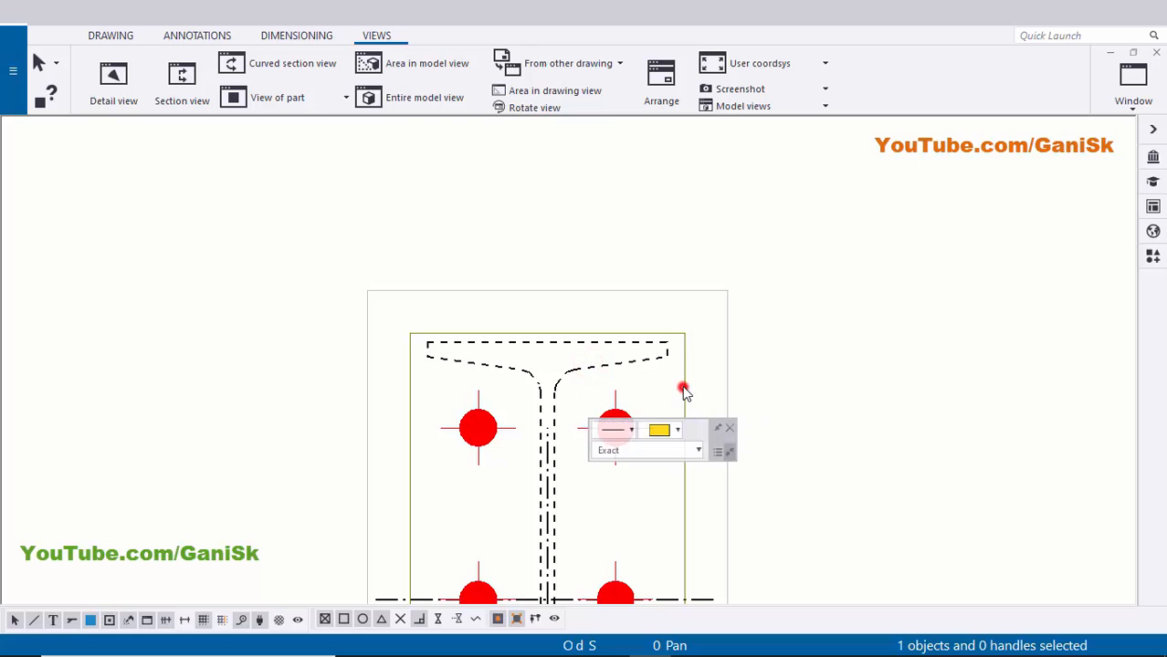
{"action": "scroll", "coordinate": [698, 401], "scroll_direction": "down", "scroll_amount": 1}
{"action": "scroll", "coordinate": [698, 401], "scroll_direction": "down", "scroll_amount": 1}
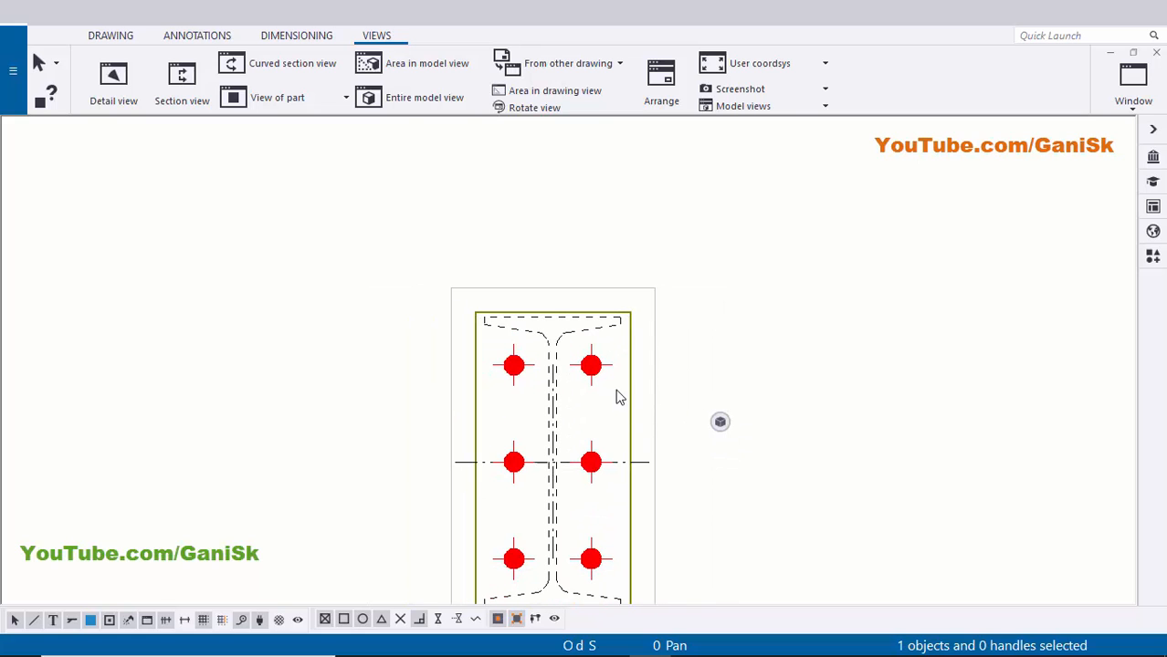
{"action": "scroll", "coordinate": [590, 394], "scroll_direction": "up", "scroll_amount": 1}
{"action": "middle_click_drag", "start_coordinate": [676, 363], "coordinate": [592, 353]}
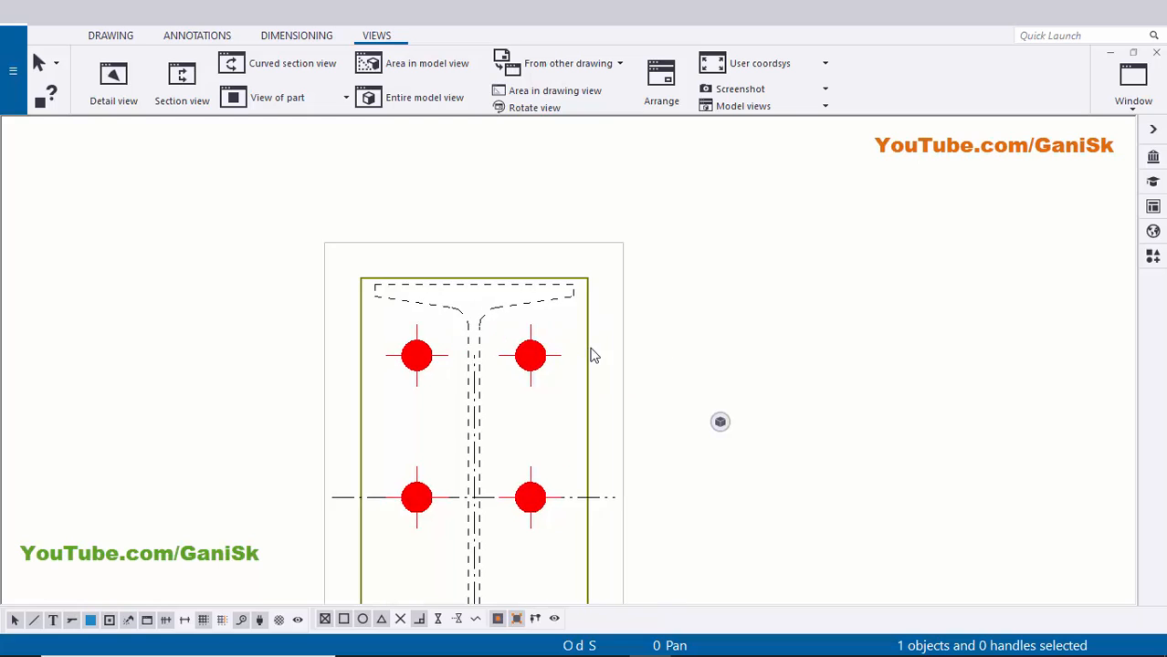
{"action": "scroll", "coordinate": [590, 352], "scroll_direction": "up", "scroll_amount": 1}
- Add a p2 part mark to the section and move it to the right side
{"action": "right_click", "coordinate": [588, 350]}
{"action": "mouse_move", "coordinate": [644, 444]}
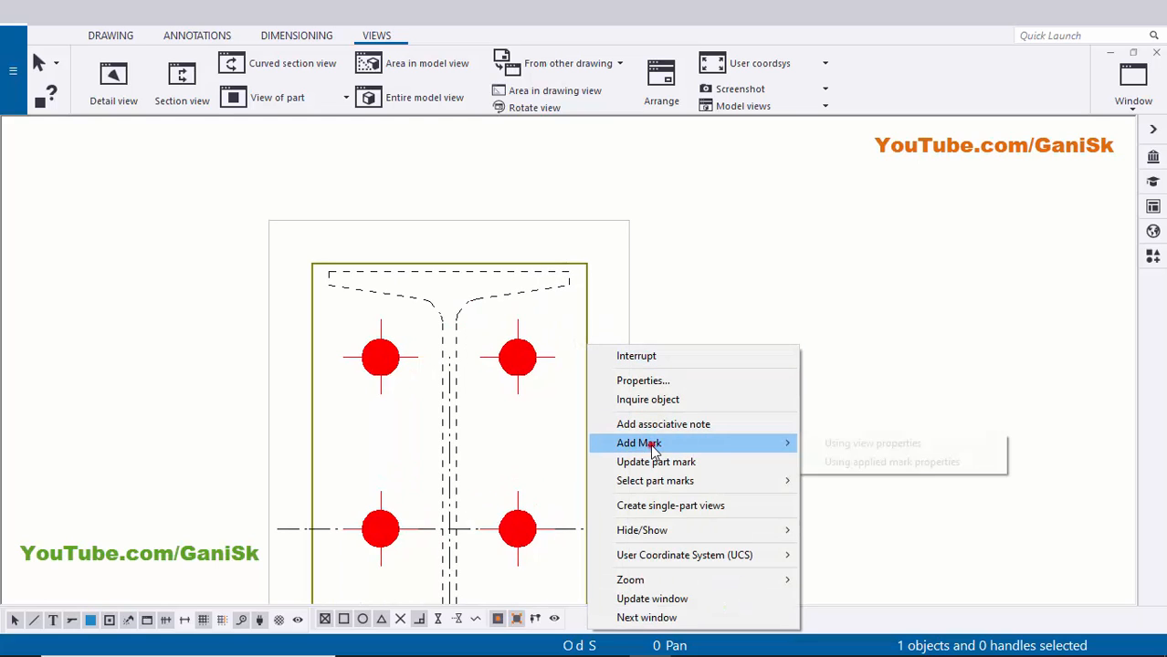
{"action": "left_click", "coordinate": [847, 460]}
{"action": "scroll", "coordinate": [736, 437], "scroll_direction": "down", "scroll_amount": 2}
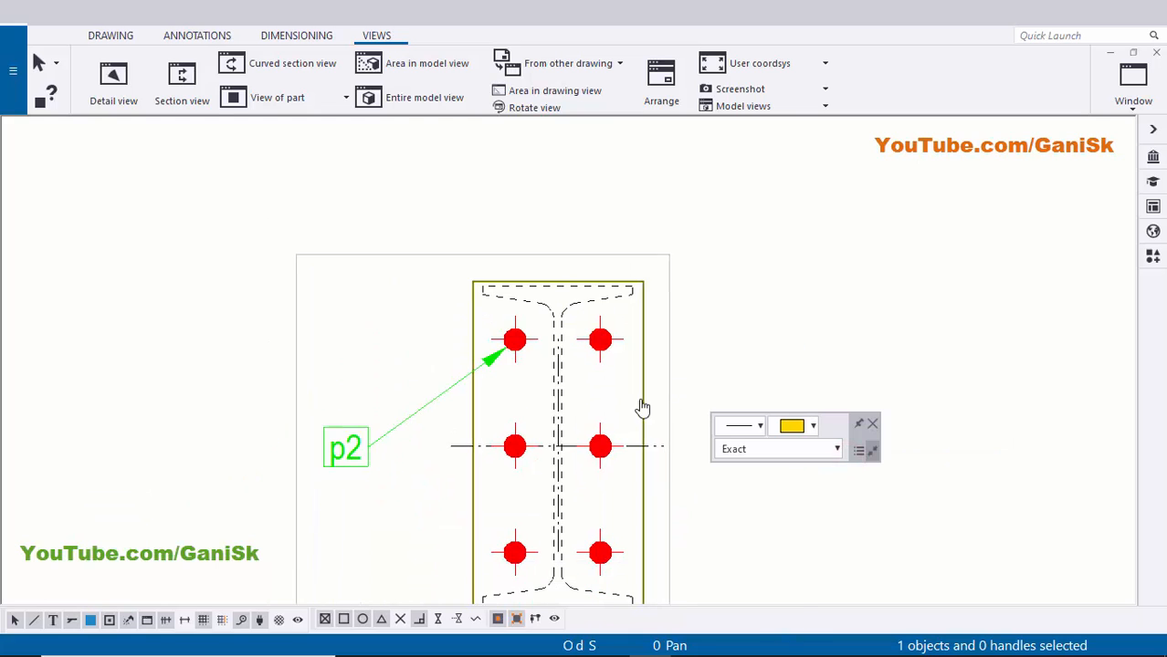
{"action": "left_click", "coordinate": [346, 448]}
{"action": "mouse_move", "coordinate": [346, 448]}
{"action": "left_mouse_down"}
{"action": "mouse_move", "coordinate": [485, 500]}
{"action": "mouse_move", "coordinate": [698, 521]}
{"action": "mouse_move", "coordinate": [709, 450]}
{"action": "left_mouse_up"}
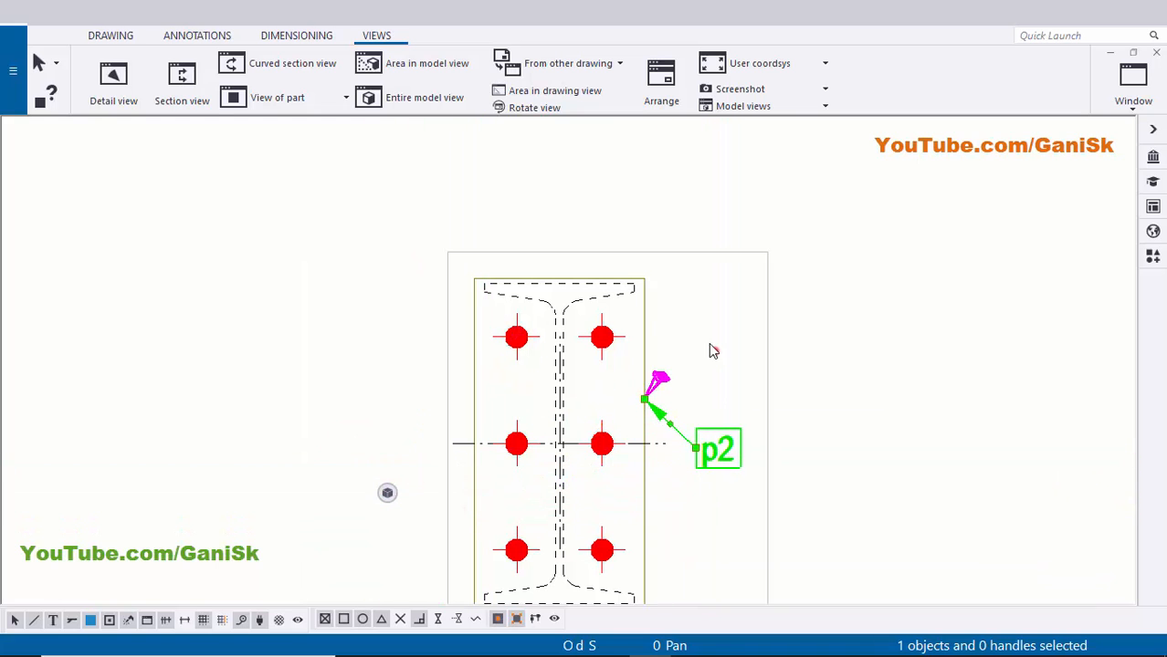
{"action": "left_click", "coordinate": [712, 346]}
{"action": "scroll", "coordinate": [711, 346], "scroll_direction": "up", "scroll_amount": 3}
- Add part marks with the applied settings and place p1 beside the end plate
{"action": "right_click", "coordinate": [635, 340]}
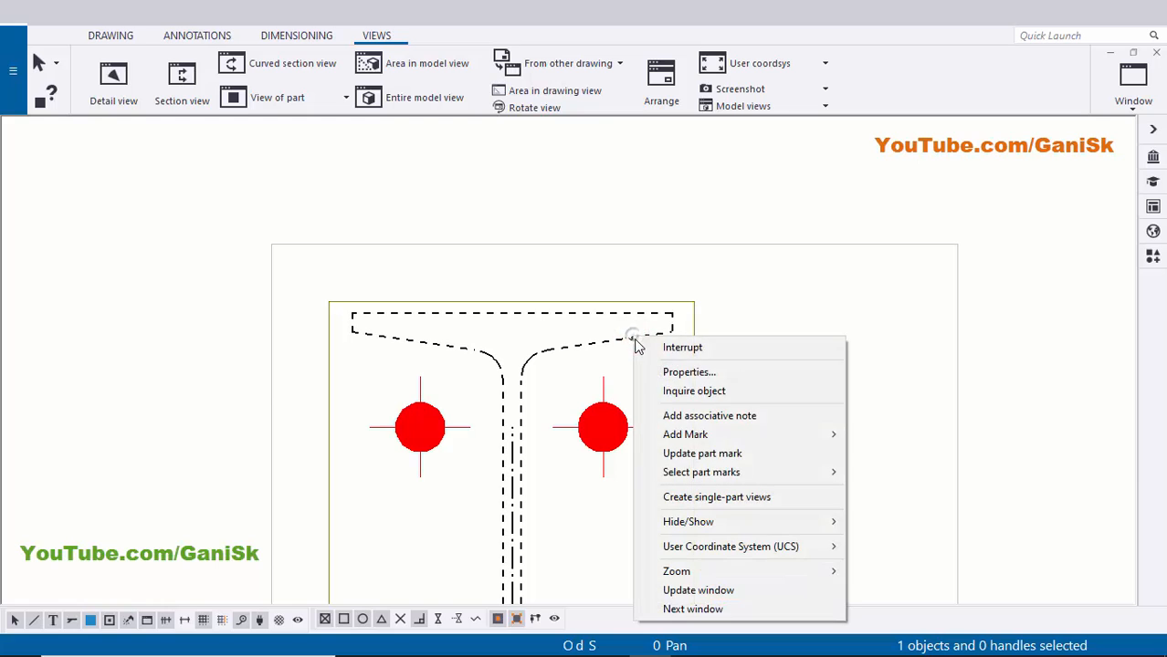
{"action": "left_click", "coordinate": [737, 438]}
{"action": "left_click", "coordinate": [873, 452]}
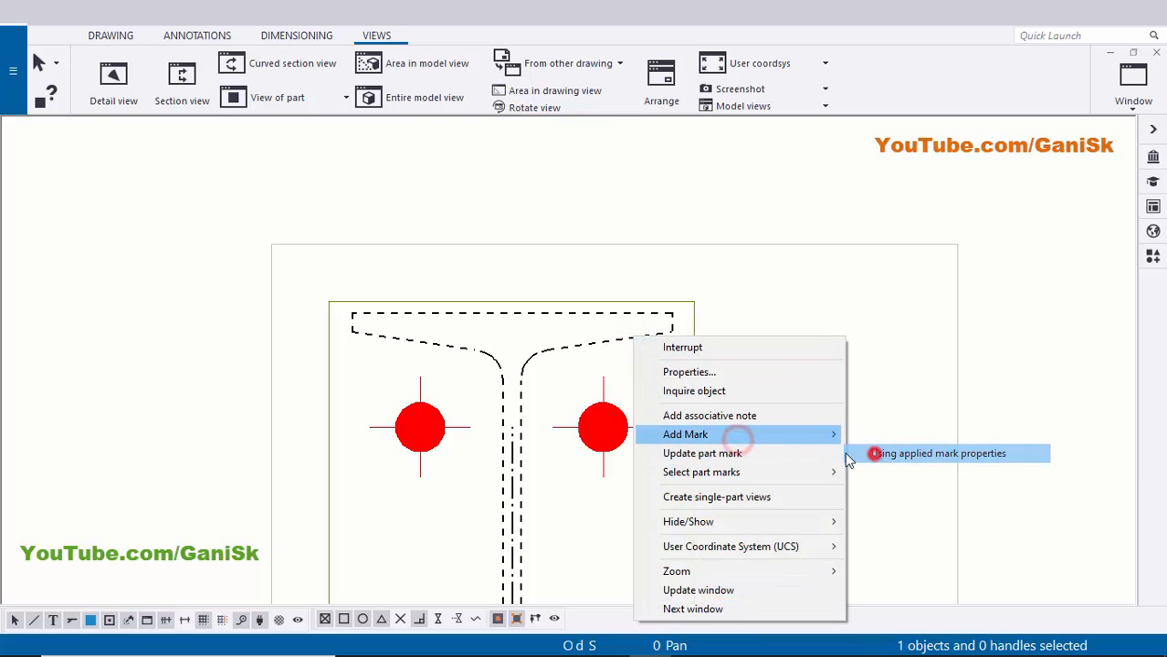
{"action": "left_click_drag", "start_coordinate": [450, 251], "coordinate": [681, 425]}
{"action": "scroll", "coordinate": [695, 397], "scroll_direction": "up", "scroll_amount": 3}
{"action": "left_click", "coordinate": [686, 384]}
{"action": "scroll", "coordinate": [709, 447], "scroll_direction": "up", "scroll_amount": 1}
{"action": "left_click", "coordinate": [709, 476]}
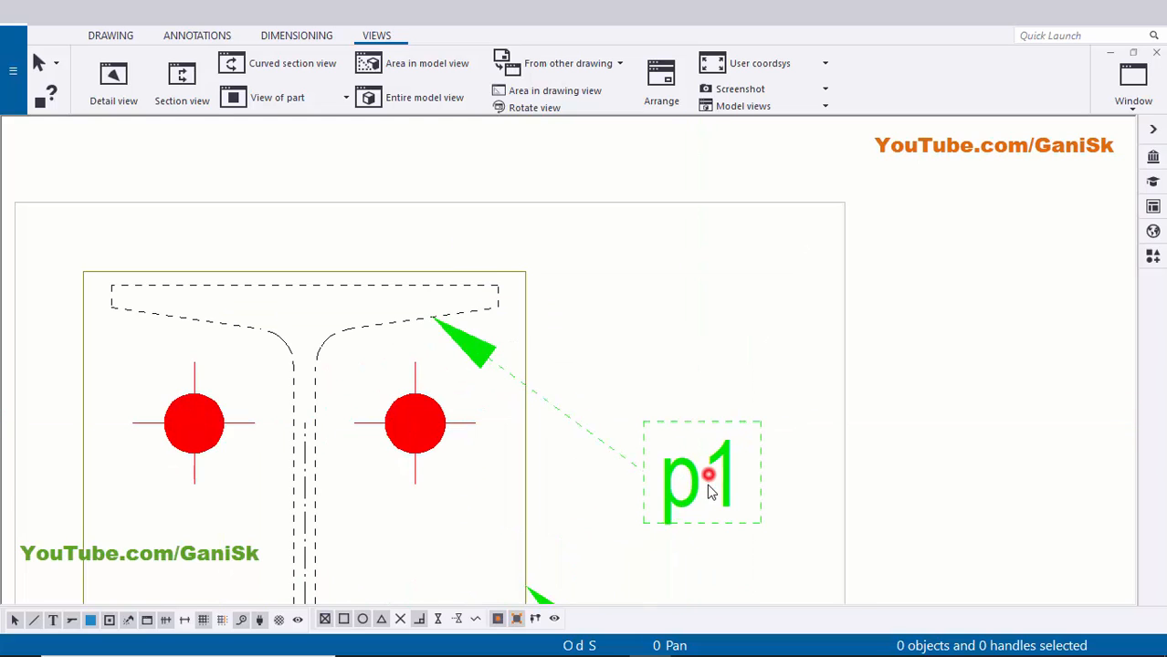
{"action": "mouse_move", "coordinate": [682, 498]}
{"action": "left_mouse_down"}
{"action": "mouse_move", "coordinate": [694, 483]}
{"action": "mouse_move", "coordinate": [685, 489]}
{"action": "left_mouse_up"}
{"action": "left_click", "coordinate": [721, 346]}
{"action": "scroll", "coordinate": [673, 416], "scroll_direction": "down", "scroll_amount": 2}
- Move the section A-A view frame slightly right and down on the sheet
{"action": "left_click", "coordinate": [821, 486]}
{"action": "scroll", "coordinate": [776, 468], "scroll_direction": "down", "scroll_amount": 3}
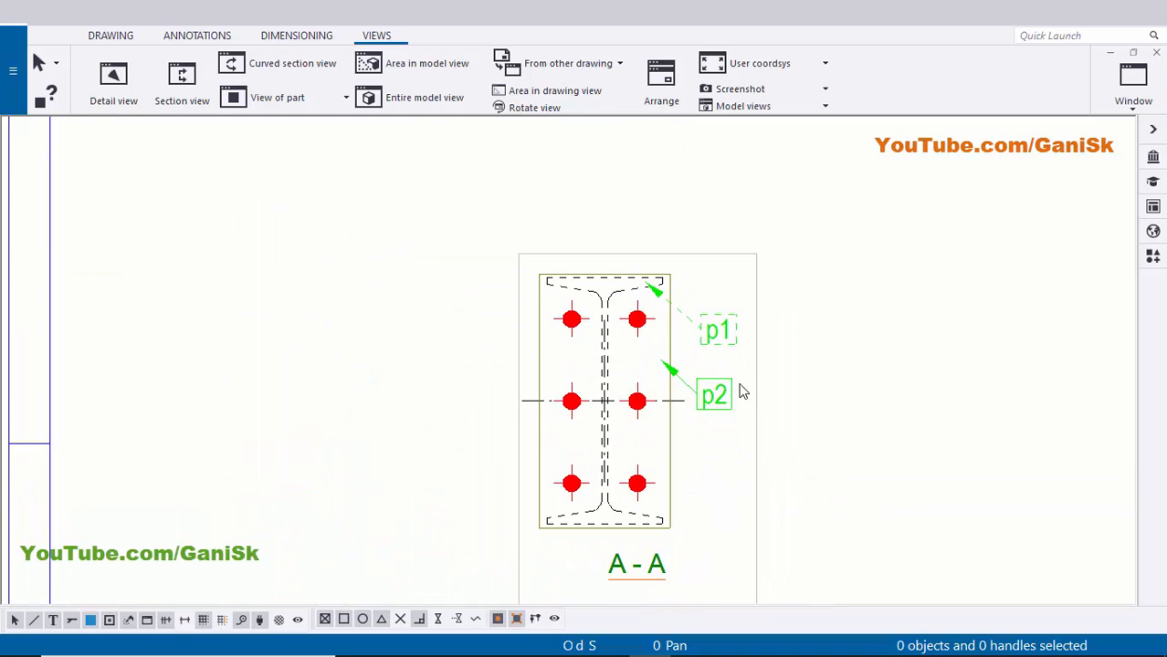
{"action": "scroll", "coordinate": [683, 481], "scroll_direction": "up", "scroll_amount": 4}
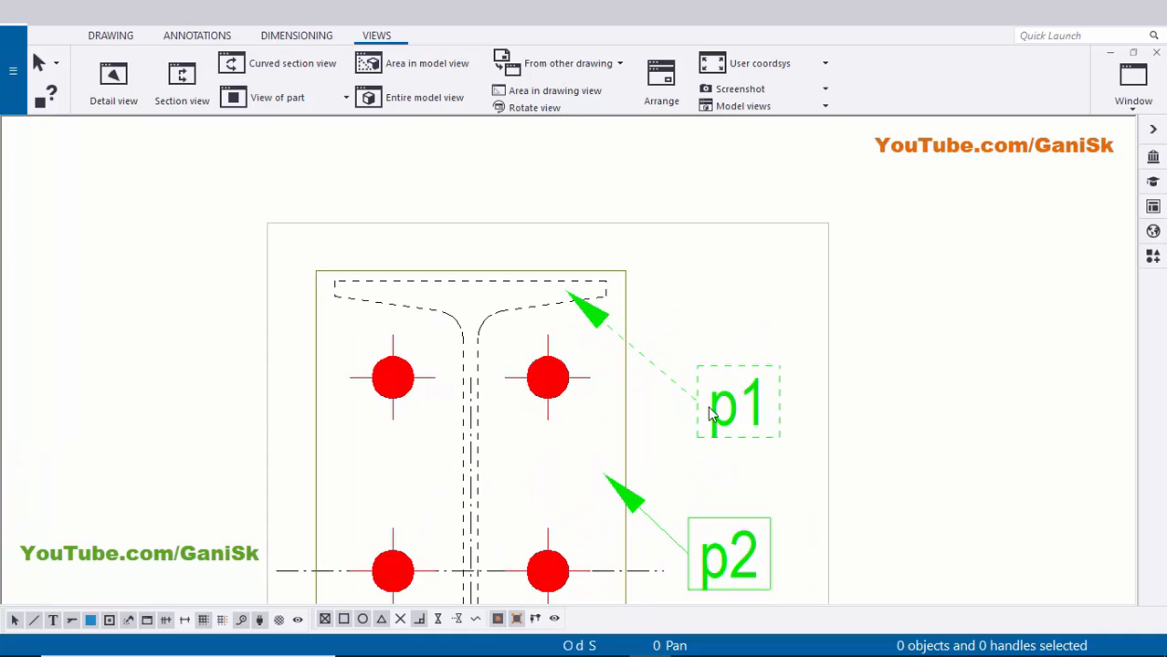
{"action": "scroll", "coordinate": [603, 384], "scroll_direction": "up", "scroll_amount": 1}
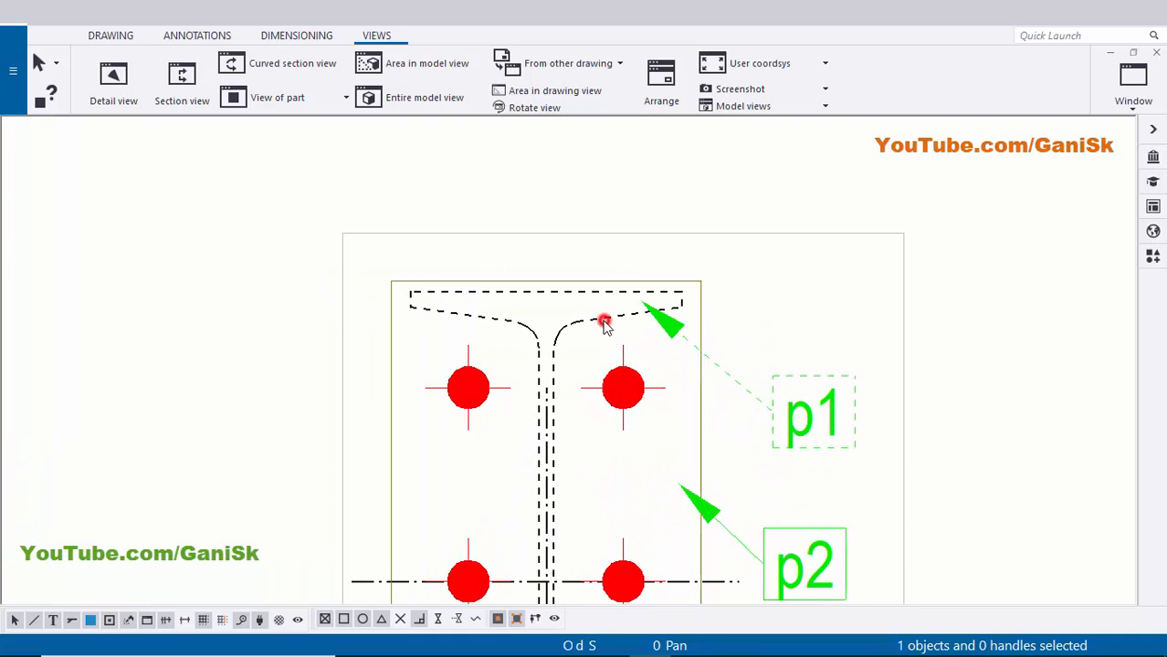
{"action": "left_click", "coordinate": [701, 399]}
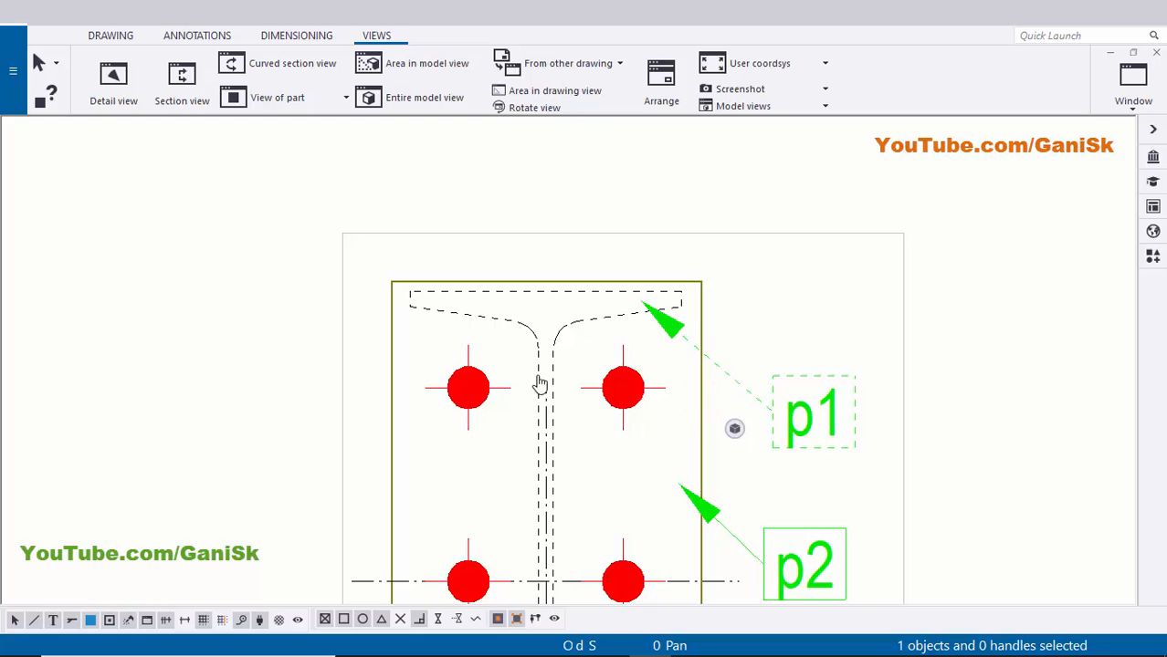
{"action": "middle_click_drag", "start_coordinate": [540, 384], "coordinate": [564, 421]}
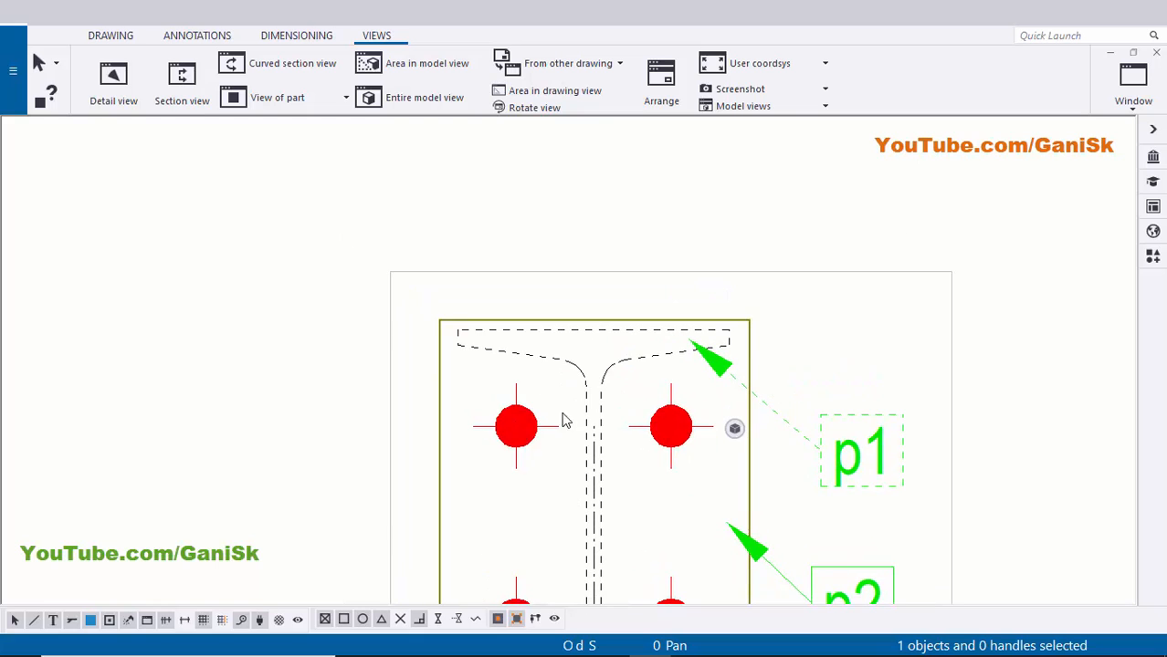
- Create a horizontal dimension from the top-left bolt through flange centre to the top-right bolt
{"action": "left_click", "coordinate": [285, 34]}
{"action": "left_click", "coordinate": [115, 82]}
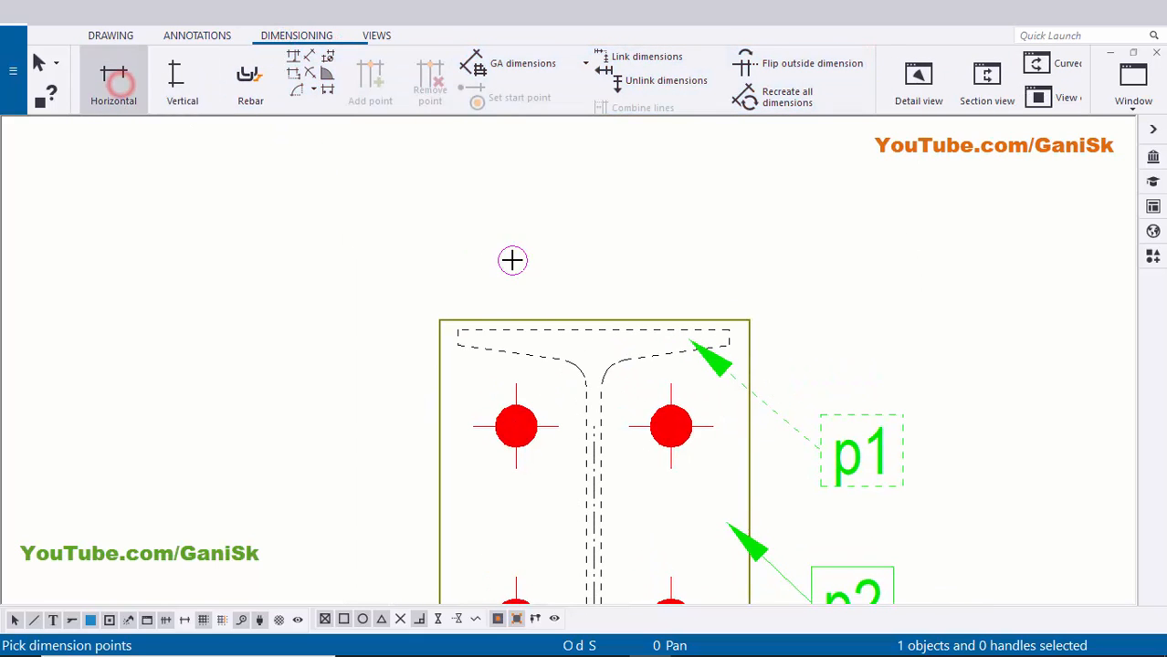
{"action": "scroll", "coordinate": [471, 292], "scroll_direction": "up", "scroll_amount": 2}
{"action": "left_click", "coordinate": [436, 337]}
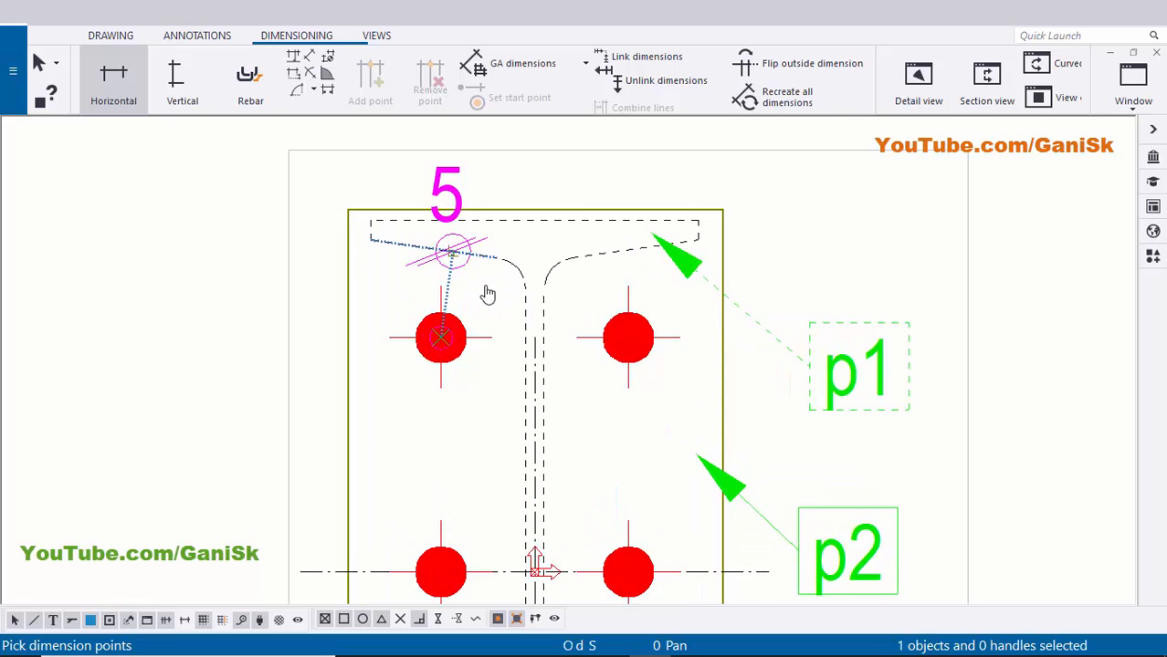
{"action": "scroll", "coordinate": [484, 288], "scroll_direction": "up", "scroll_amount": 3}
{"action": "left_click", "coordinate": [511, 314]}
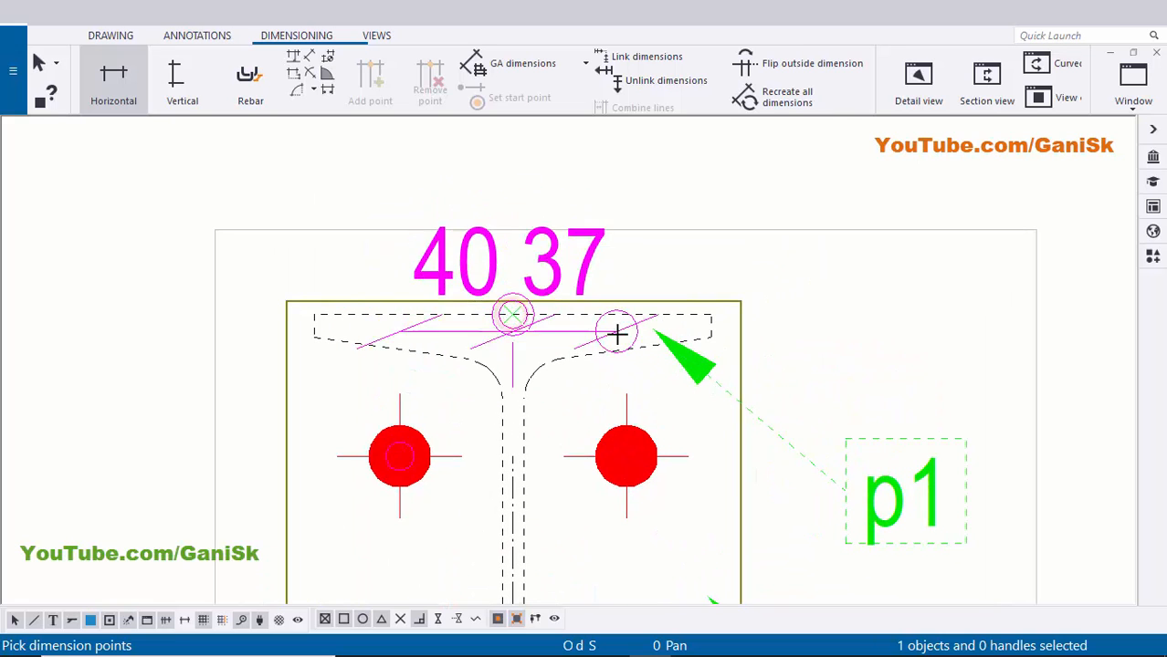
{"action": "middle_click_drag", "start_coordinate": [653, 454], "coordinate": [550, 525]}
{"action": "left_click", "coordinate": [566, 340]}
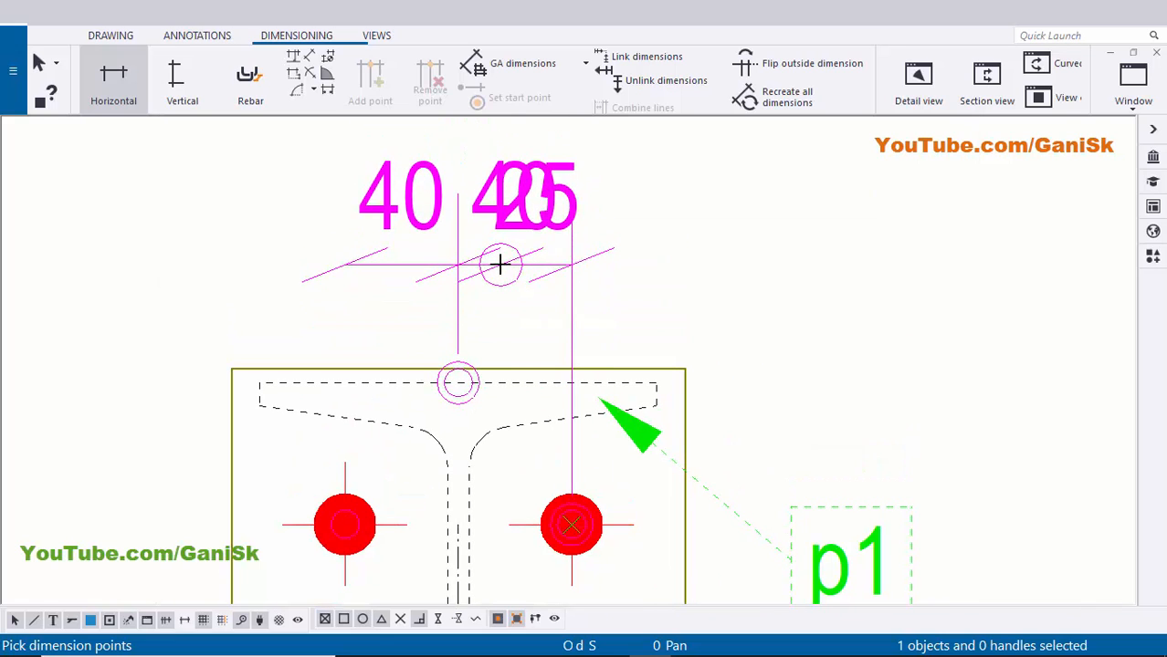
{"action": "left_click", "coordinate": [500, 261]}
{"action": "scroll", "coordinate": [560, 269], "scroll_direction": "down", "scroll_amount": 2}
- End the dimension command and move the 40 | 40 dimension line higher
{"action": "right_click", "coordinate": [670, 194]}
{"action": "left_click", "coordinate": [716, 205]}
{"action": "scroll", "coordinate": [549, 262], "scroll_direction": "up", "scroll_amount": 1}
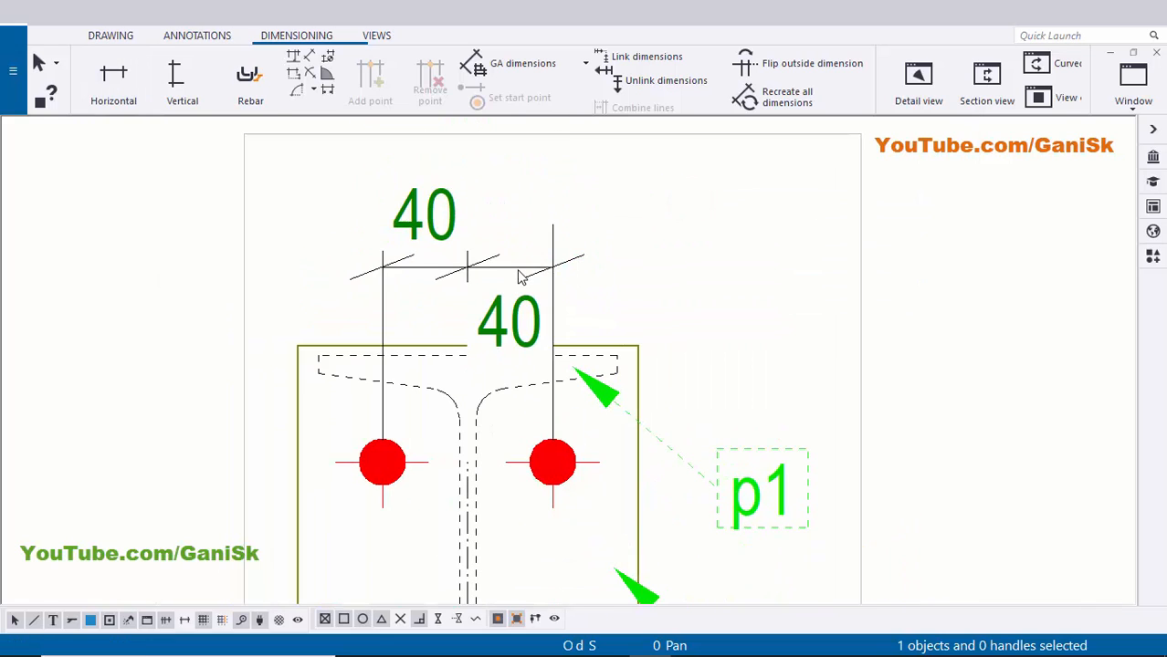
{"action": "left_click", "coordinate": [516, 269]}
{"action": "left_click_drag", "start_coordinate": [503, 269], "coordinate": [504, 209]}
{"action": "left_click", "coordinate": [755, 239]}
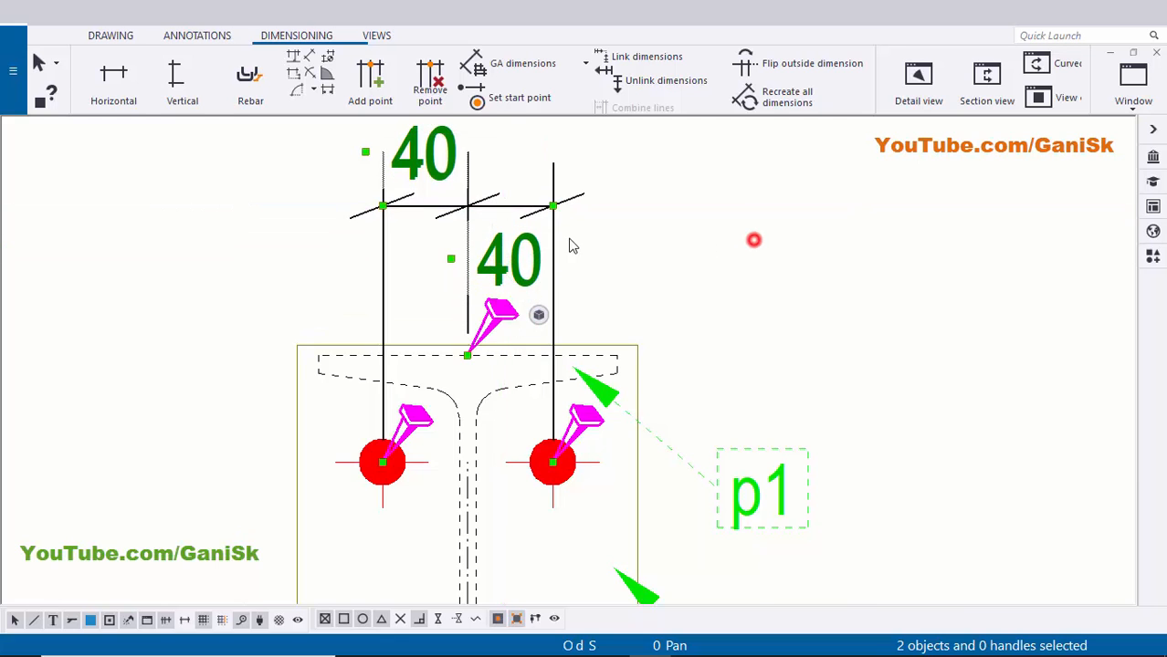
{"action": "scroll", "coordinate": [513, 230], "scroll_direction": "down", "scroll_amount": 1}
{"action": "middle_click_drag", "start_coordinate": [498, 228], "coordinate": [612, 287]}
{"action": "scroll", "coordinate": [613, 284], "scroll_direction": "up", "scroll_amount": 2}
{"action": "left_click", "coordinate": [626, 267]}
- Set the 40 dimension's short dimensions placement to Outside and apply it
{"action": "double_click", "coordinate": [628, 277]}
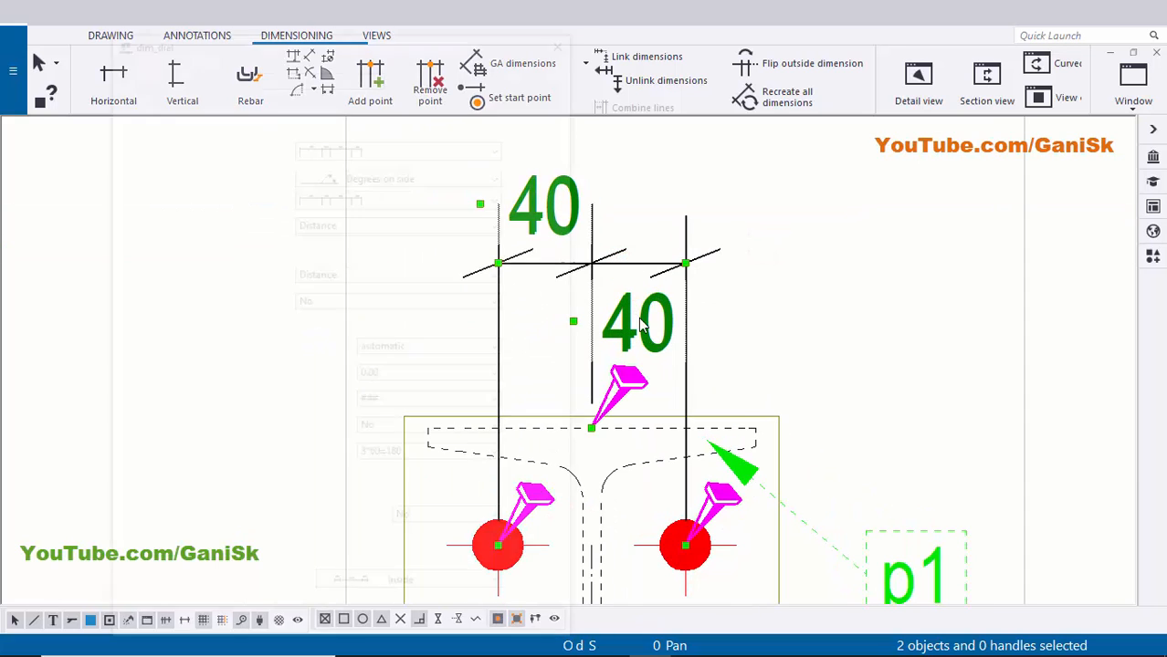
{"action": "middle_click_drag", "start_coordinate": [725, 321], "coordinate": [881, 326]}
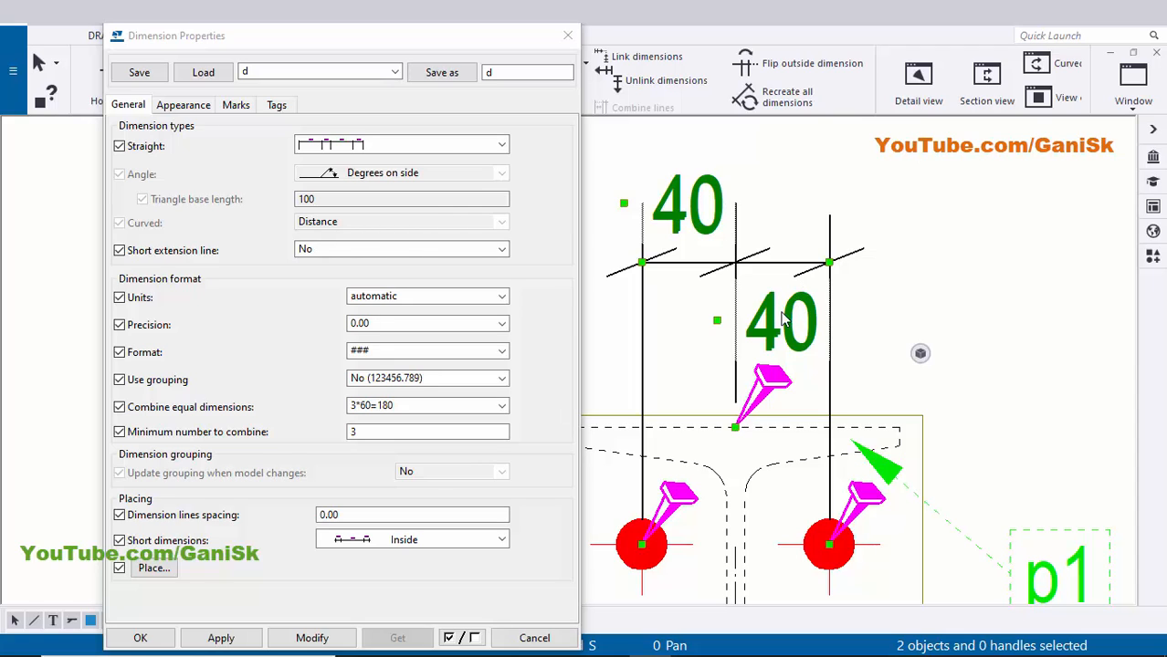
{"action": "left_click", "coordinate": [397, 540]}
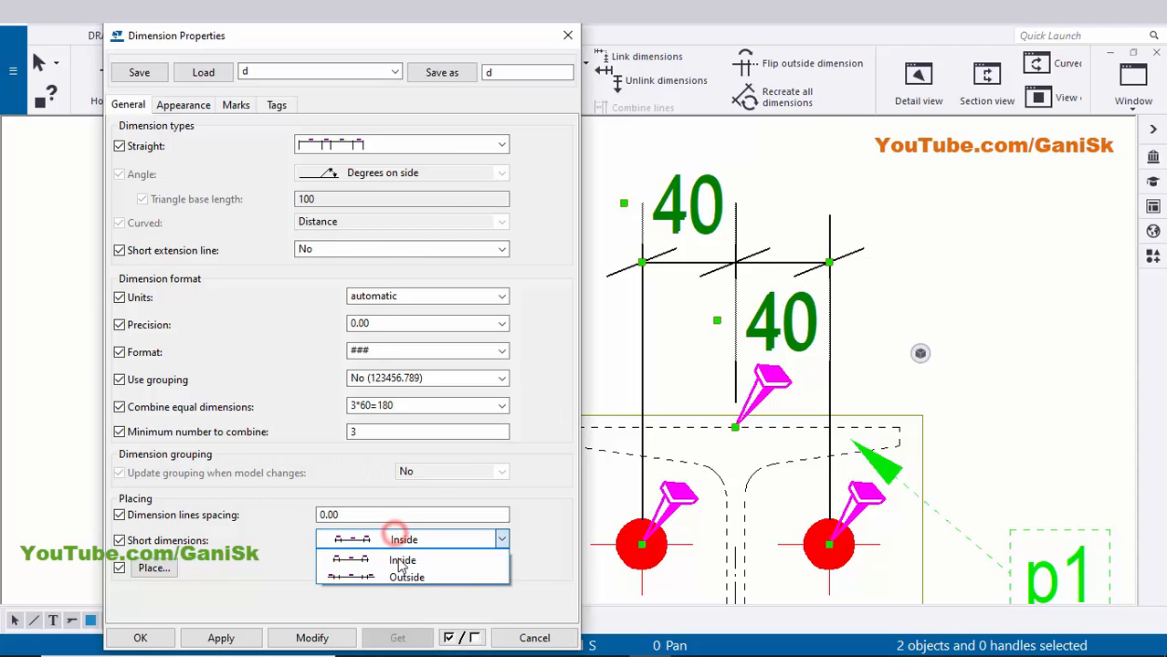
{"action": "left_click", "coordinate": [400, 573]}
{"action": "left_click", "coordinate": [318, 637]}
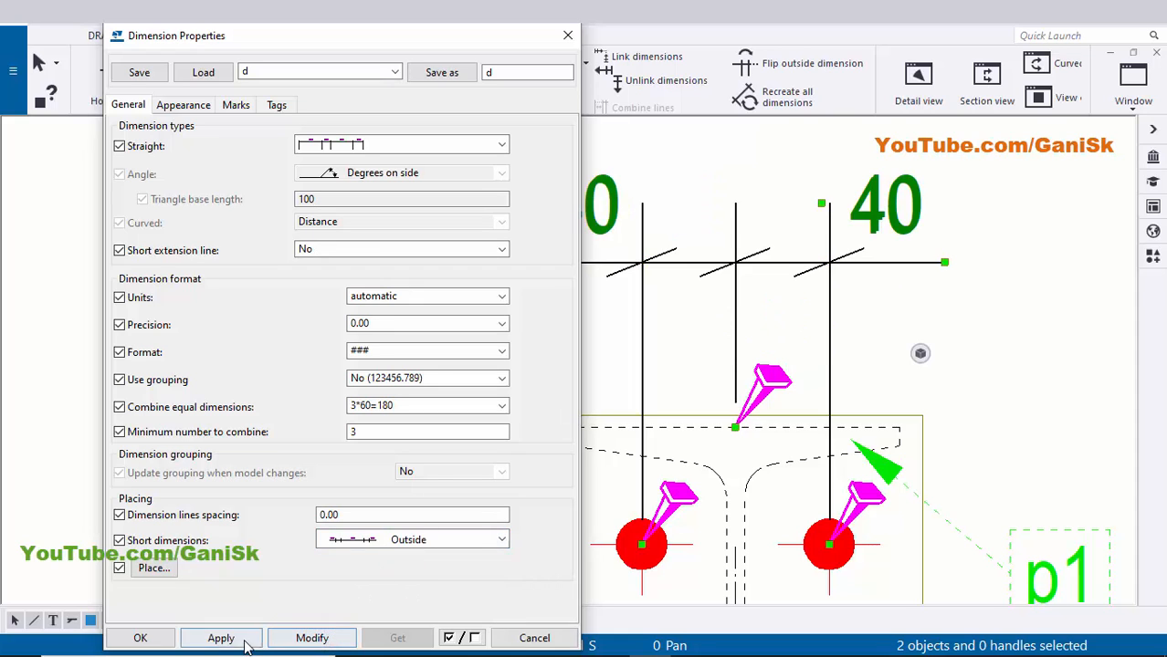
{"action": "left_click", "coordinate": [152, 640]}
- Nudge the 40 | 40 dimension slightly down above section A-A
{"action": "left_click", "coordinate": [396, 373]}
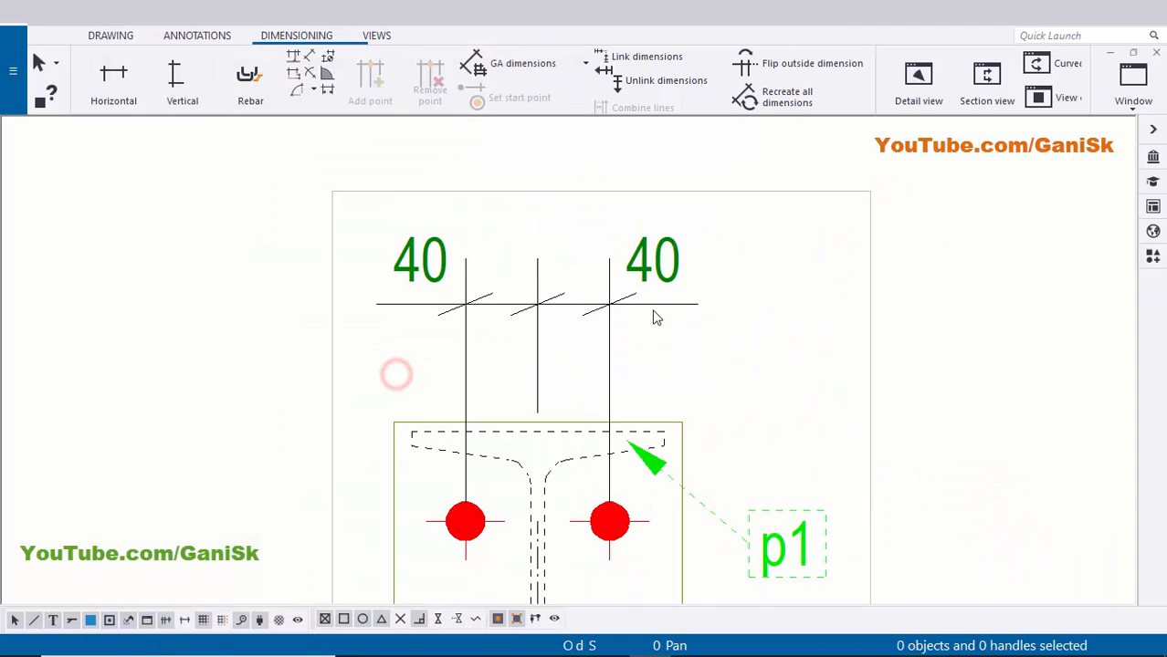
{"action": "left_click", "coordinate": [659, 261]}
{"action": "left_click_drag", "start_coordinate": [649, 263], "coordinate": [649, 289]}
{"action": "left_click", "coordinate": [863, 287]}
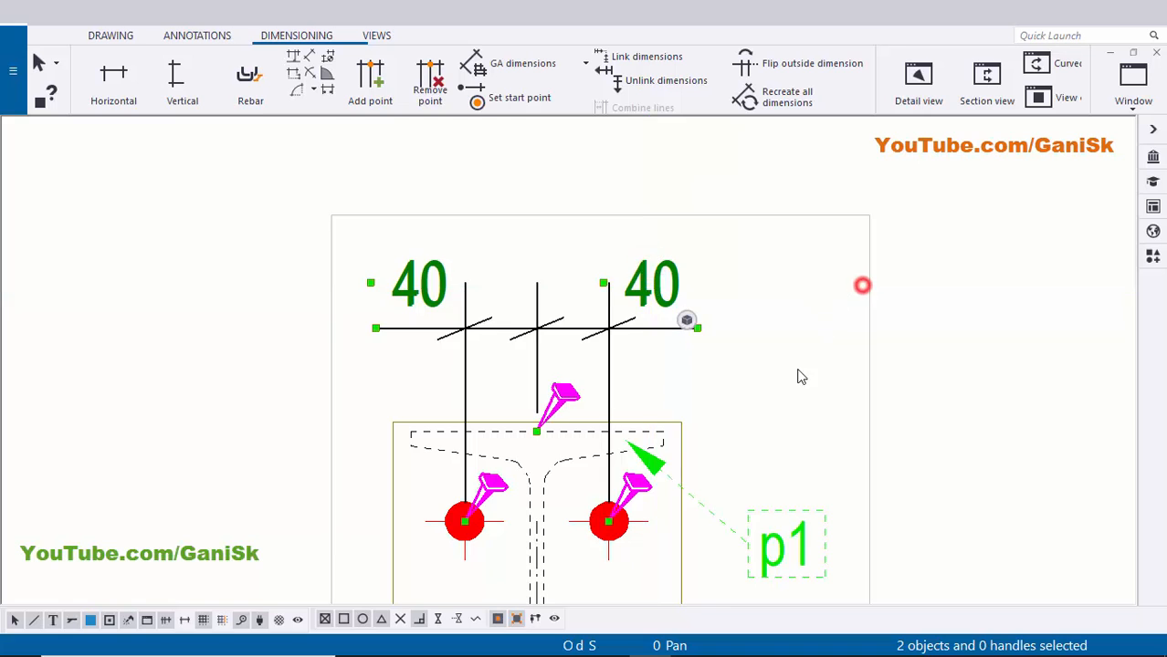
{"action": "scroll", "coordinate": [803, 375], "scroll_direction": "down", "scroll_amount": 2}
{"action": "middle_click_drag", "start_coordinate": [537, 510], "coordinate": [535, 329]}
{"action": "scroll", "coordinate": [597, 294], "scroll_direction": "up", "scroll_amount": 2}
{"action": "scroll", "coordinate": [589, 285], "scroll_direction": "down", "scroll_amount": 3}
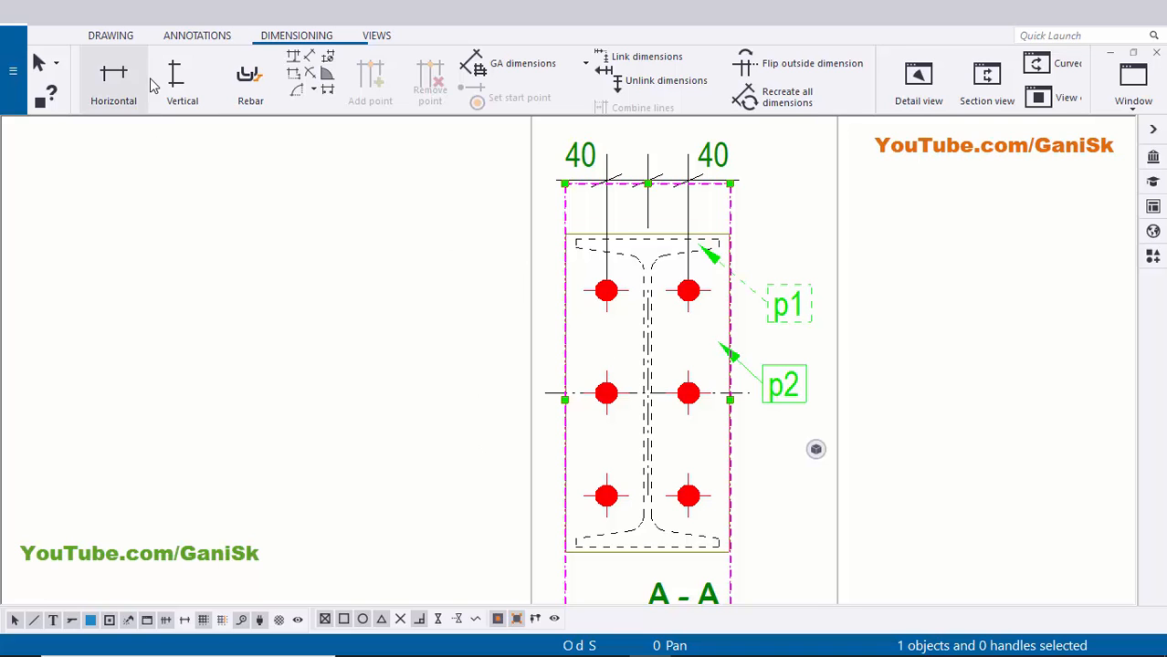
- Dimension section A-A's left bolt column vertically from the top bolt to the bottom bolt
{"action": "left_click", "coordinate": [182, 82]}
{"action": "scroll", "coordinate": [598, 283], "scroll_direction": "up", "scroll_amount": 2}
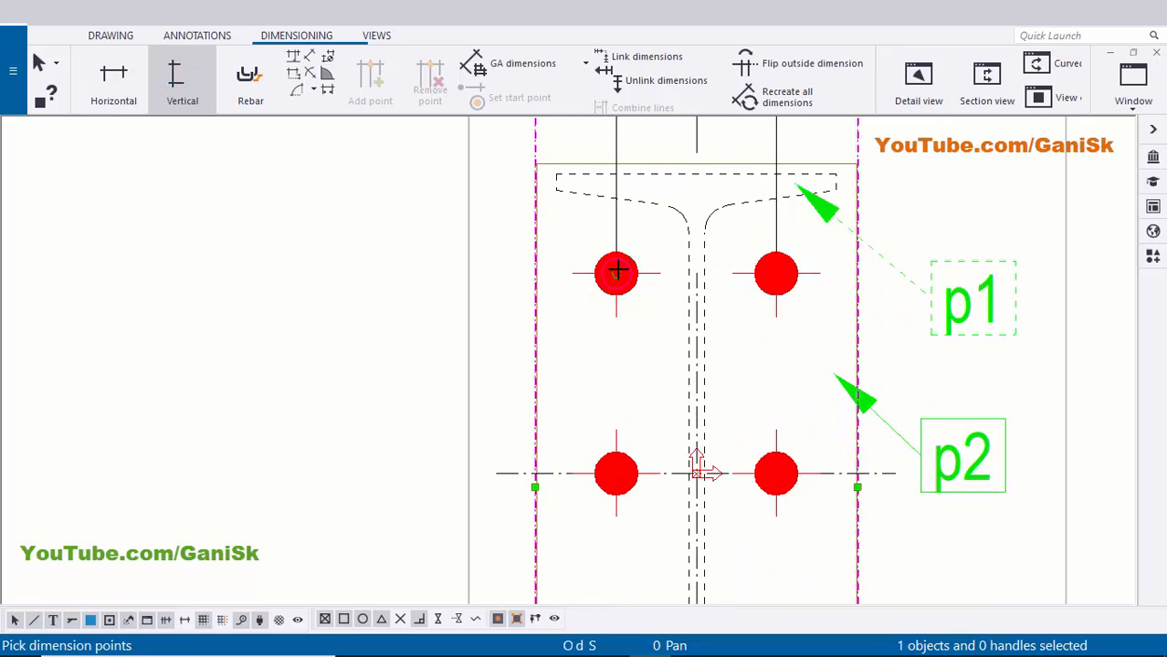
{"action": "left_click", "coordinate": [605, 281]}
{"action": "scroll", "coordinate": [620, 330], "scroll_direction": "up", "scroll_amount": 3}
{"action": "scroll", "coordinate": [609, 369], "scroll_direction": "up", "scroll_amount": 2}
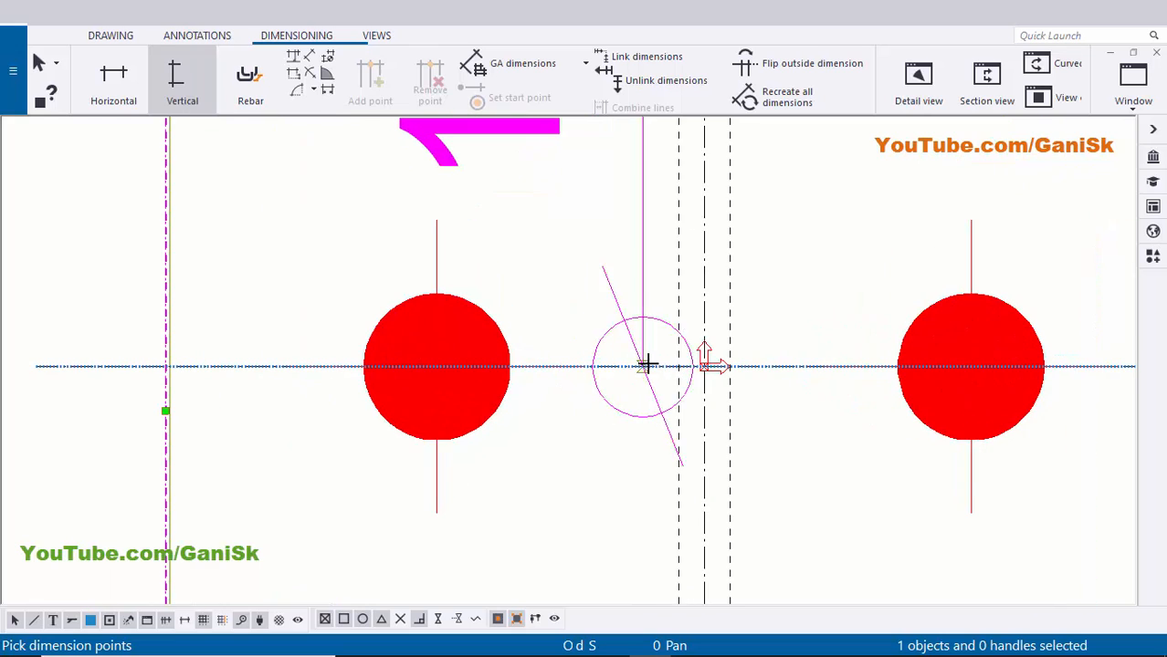
{"action": "scroll", "coordinate": [677, 367], "scroll_direction": "up", "scroll_amount": 2}
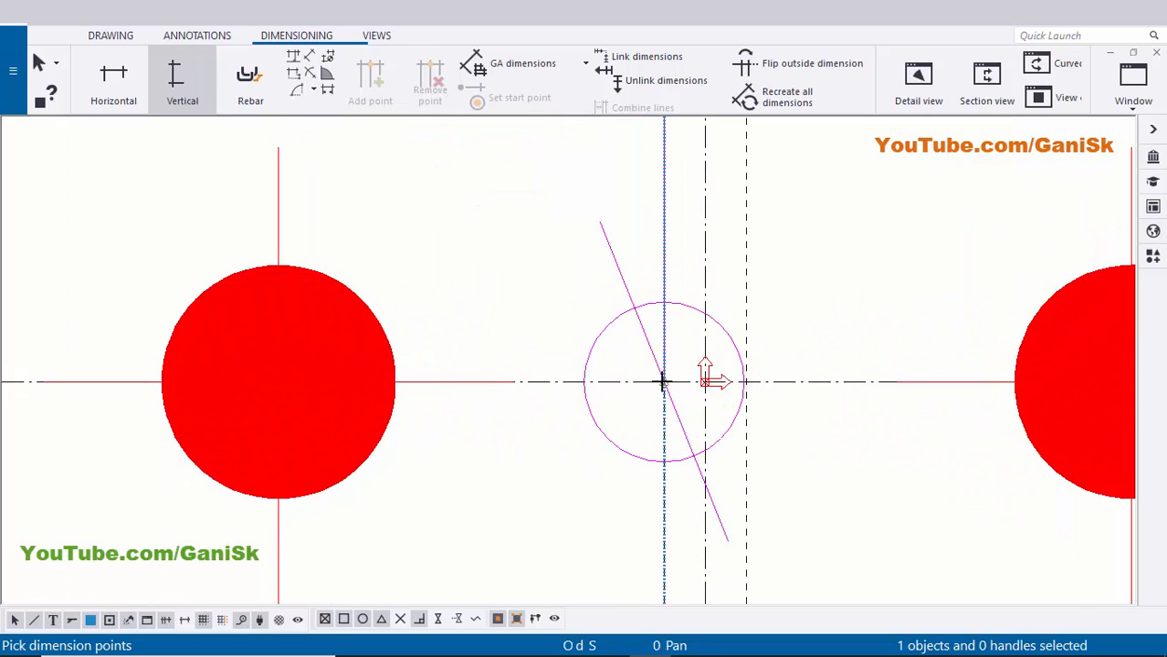
{"action": "scroll", "coordinate": [464, 357], "scroll_direction": "down", "scroll_amount": 5}
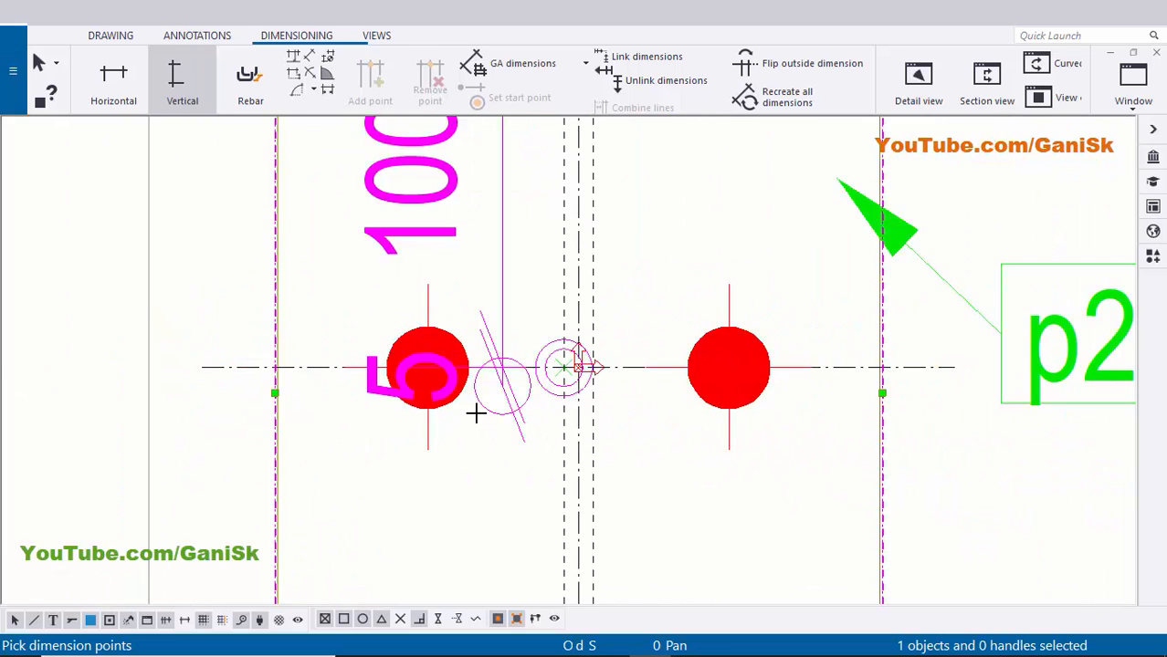
{"action": "scroll", "coordinate": [511, 420], "scroll_direction": "up", "scroll_amount": 2}
{"action": "left_click", "coordinate": [529, 412]}
{"action": "scroll", "coordinate": [687, 363], "scroll_direction": "down", "scroll_amount": 2}
{"action": "middle_click_drag", "start_coordinate": [448, 292], "coordinate": [521, 397]}
{"action": "middle_click", "coordinate": [398, 375]}
- End the vertical dimension command and check the new 100 / 100 dimension chain
{"action": "scroll", "coordinate": [418, 372], "scroll_direction": "down", "scroll_amount": 3}
{"action": "scroll", "coordinate": [447, 310], "scroll_direction": "down", "scroll_amount": 3}
{"action": "middle_click_drag", "start_coordinate": [447, 311], "coordinate": [470, 407]}
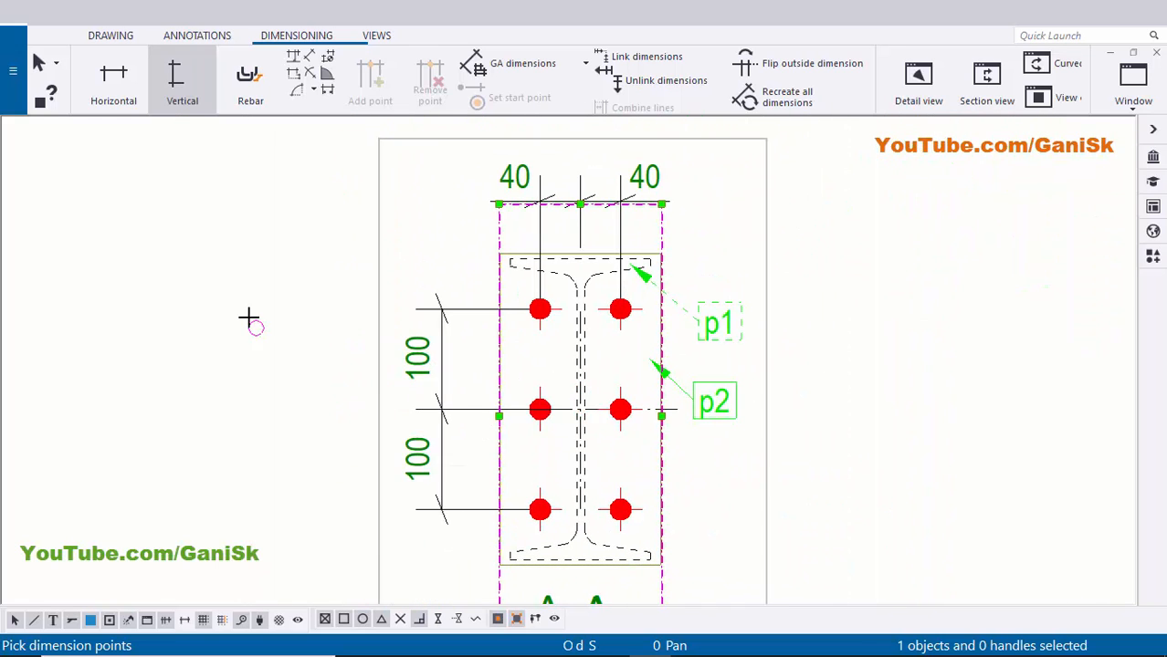
{"action": "right_click", "coordinate": [249, 317]}
{"action": "left_click", "coordinate": [281, 329]}
{"action": "scroll", "coordinate": [452, 353], "scroll_direction": "up", "scroll_amount": 3}
{"action": "left_click", "coordinate": [438, 349]}
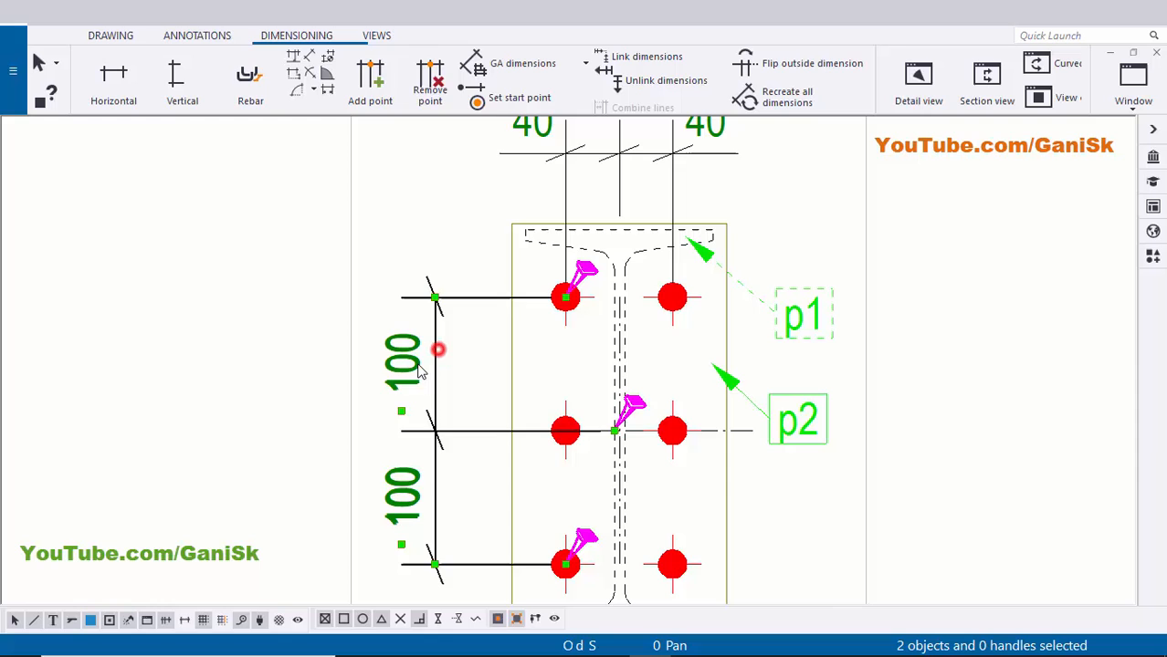
{"action": "left_click", "coordinate": [466, 247]}
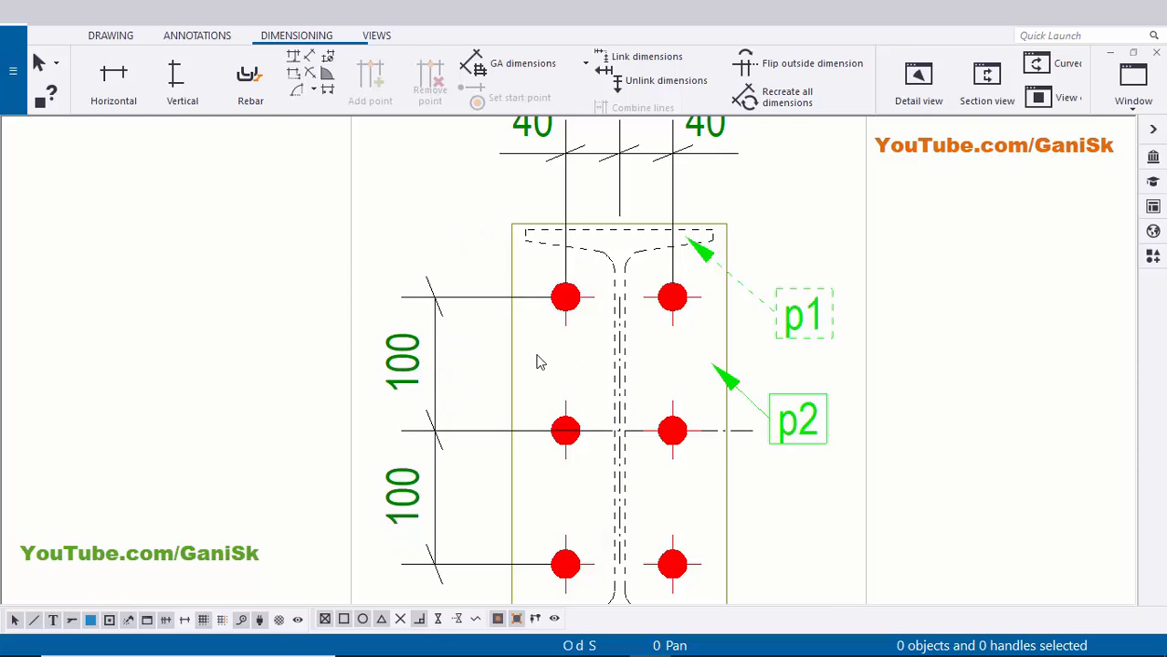
- Pan to the main beam view's left end to show the A-A section marks
{"action": "scroll", "coordinate": [468, 355], "scroll_direction": "down", "scroll_amount": 3}
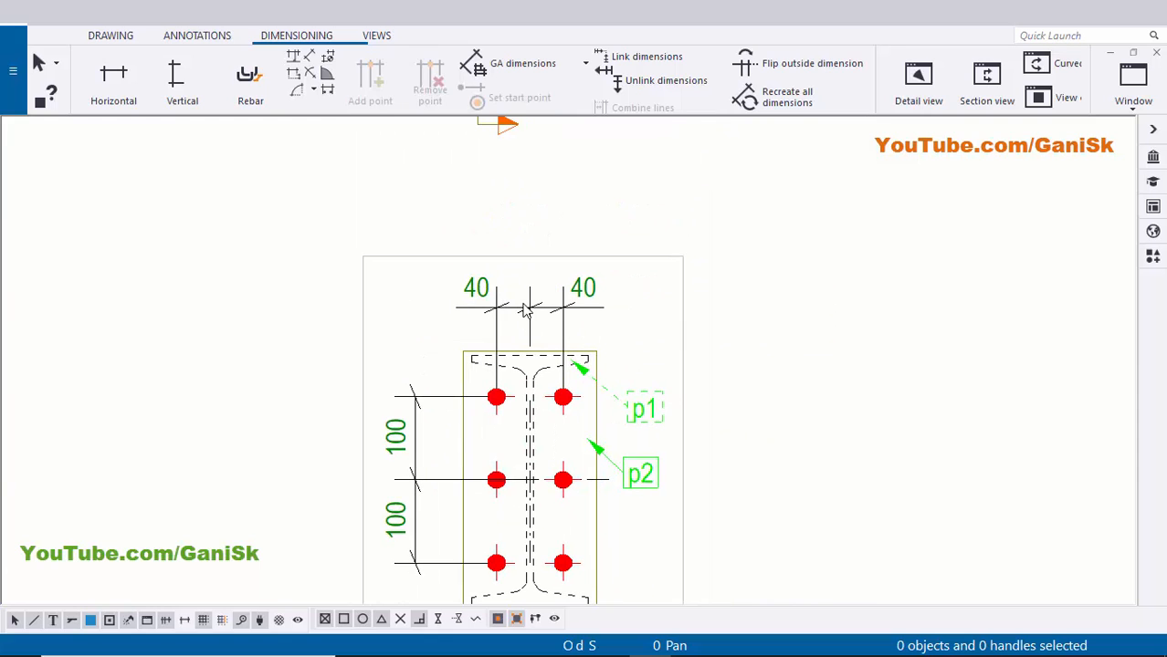
{"action": "scroll", "coordinate": [523, 304], "scroll_direction": "down", "scroll_amount": 2}
{"action": "middle_click_drag", "start_coordinate": [589, 335], "coordinate": [538, 311]}
{"action": "middle_click_drag", "start_coordinate": [539, 355], "coordinate": [532, 415]}
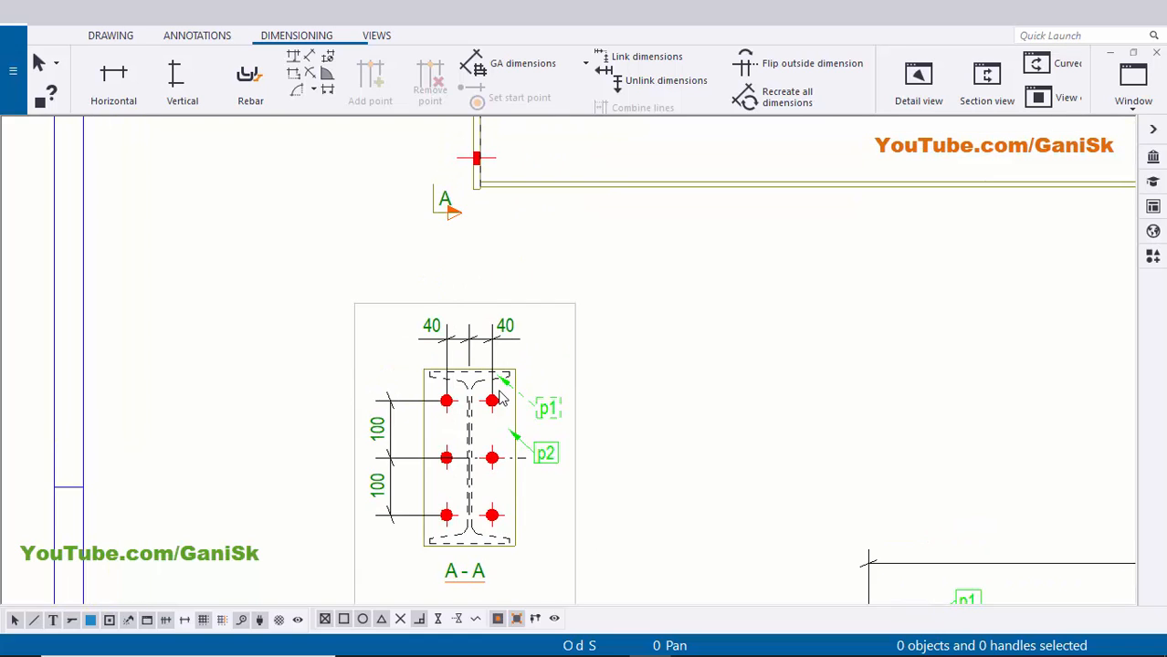
{"action": "scroll", "coordinate": [503, 404], "scroll_direction": "up", "scroll_amount": 1}
{"action": "scroll", "coordinate": [527, 368], "scroll_direction": "down", "scroll_amount": 2}
{"action": "middle_click_drag", "start_coordinate": [520, 359], "coordinate": [484, 445]}
{"action": "middle_click_drag", "start_coordinate": [528, 297], "coordinate": [507, 393]}
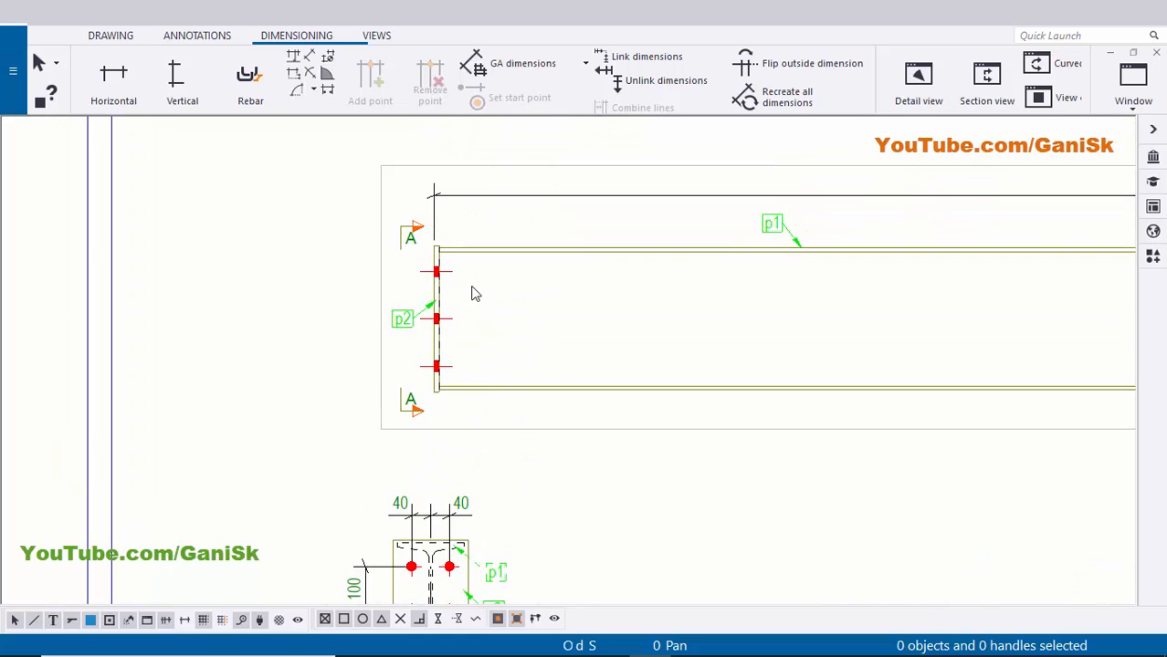
{"action": "scroll", "coordinate": [472, 294], "scroll_direction": "up", "scroll_amount": 3}
{"action": "scroll", "coordinate": [446, 333], "scroll_direction": "down", "scroll_amount": 2}
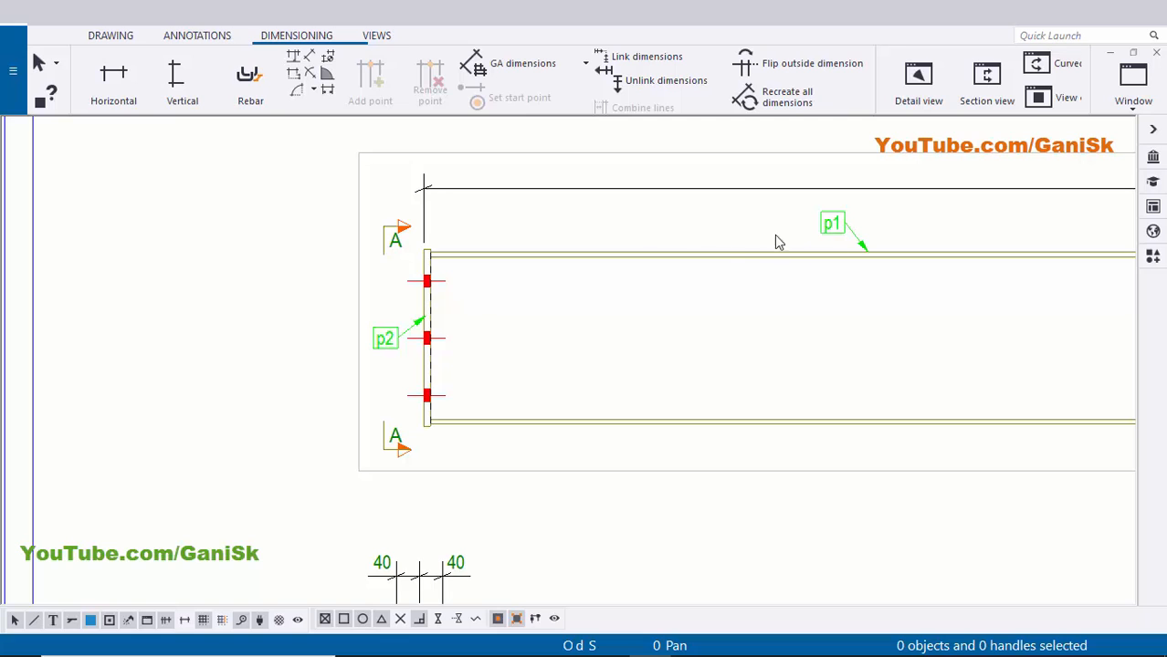
{"action": "scroll", "coordinate": [430, 294], "scroll_direction": "up", "scroll_amount": 3}
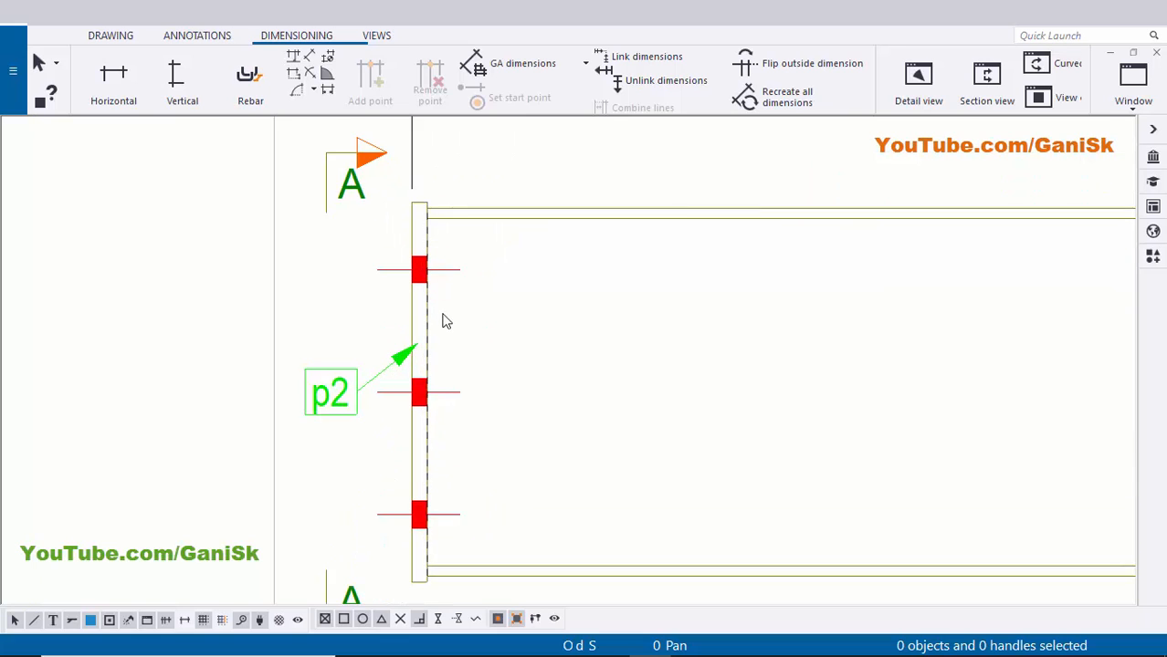
{"action": "scroll", "coordinate": [511, 373], "scroll_direction": "down", "scroll_amount": 2}
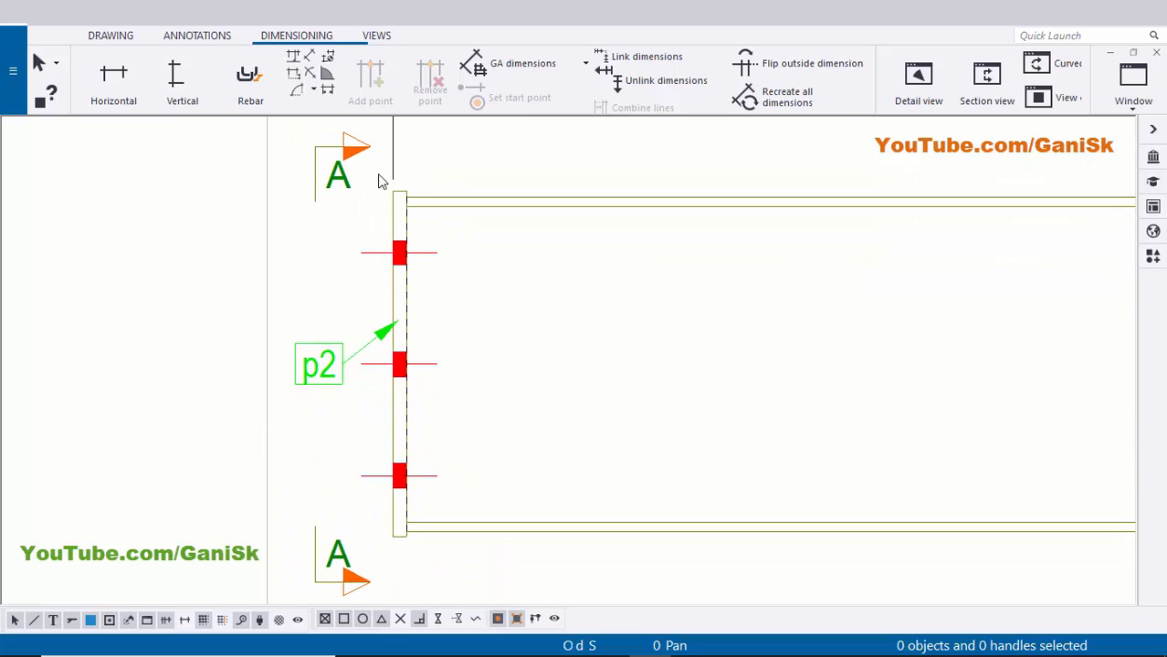
- Place a weld mark on the left p2 end plate edge, label beside the plate, then select it
{"action": "left_click", "coordinate": [196, 39]}
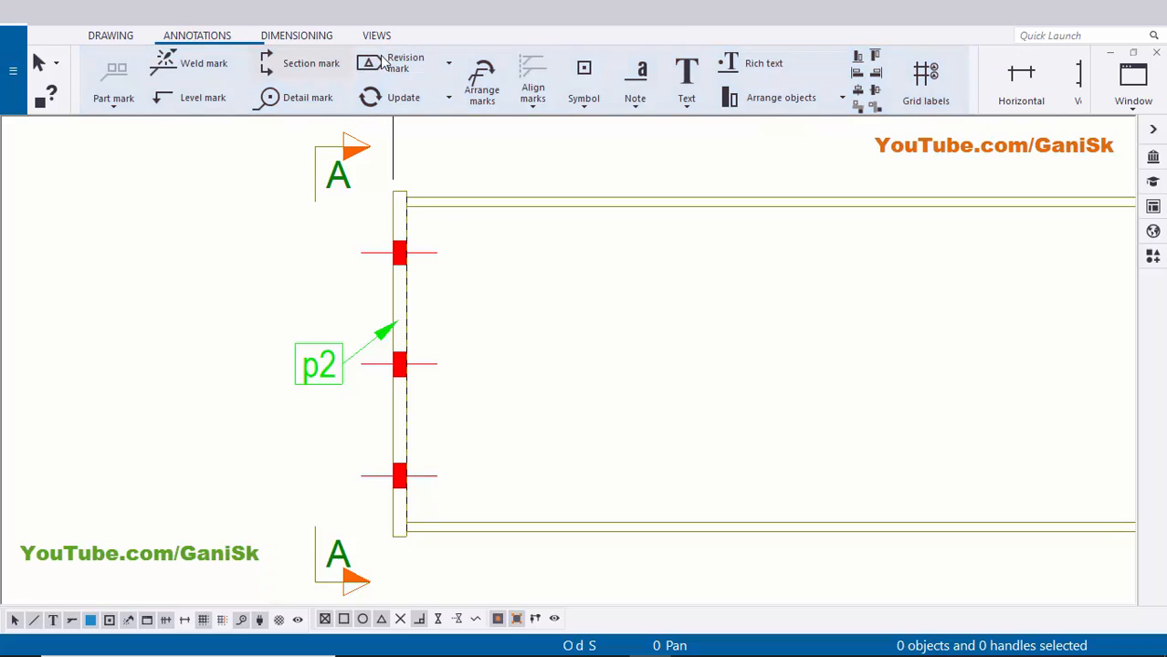
{"action": "left_click", "coordinate": [202, 68]}
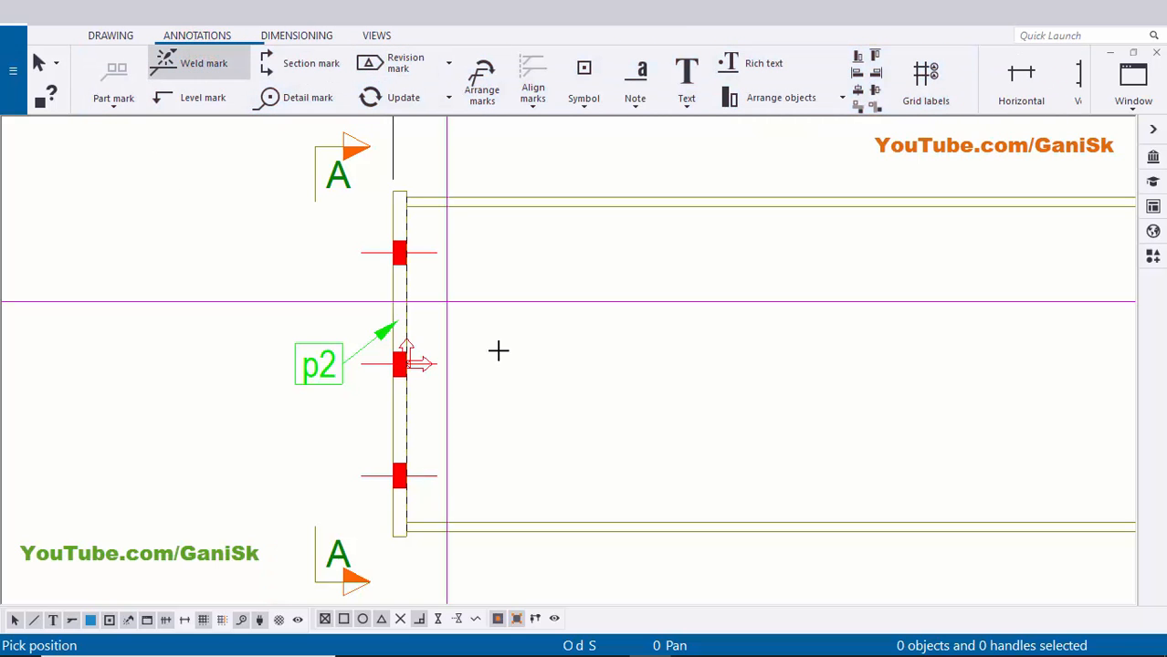
{"action": "scroll", "coordinate": [392, 283], "scroll_direction": "up", "scroll_amount": 2}
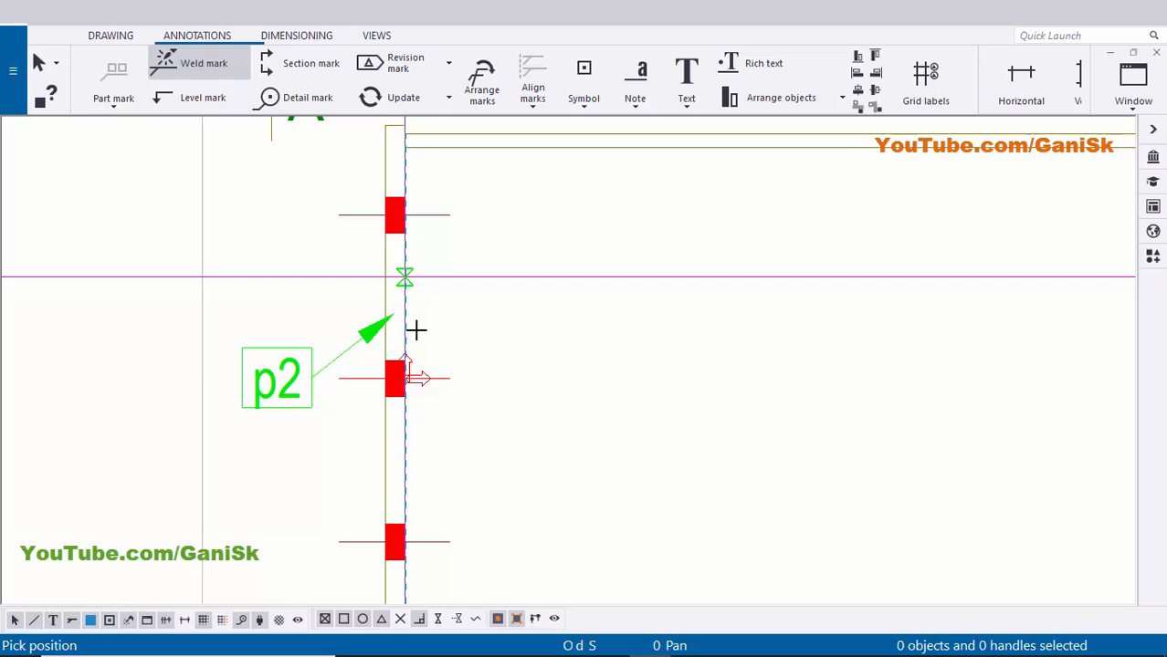
{"action": "left_click", "coordinate": [404, 442]}
{"action": "middle_click_drag", "start_coordinate": [457, 516], "coordinate": [404, 443]}
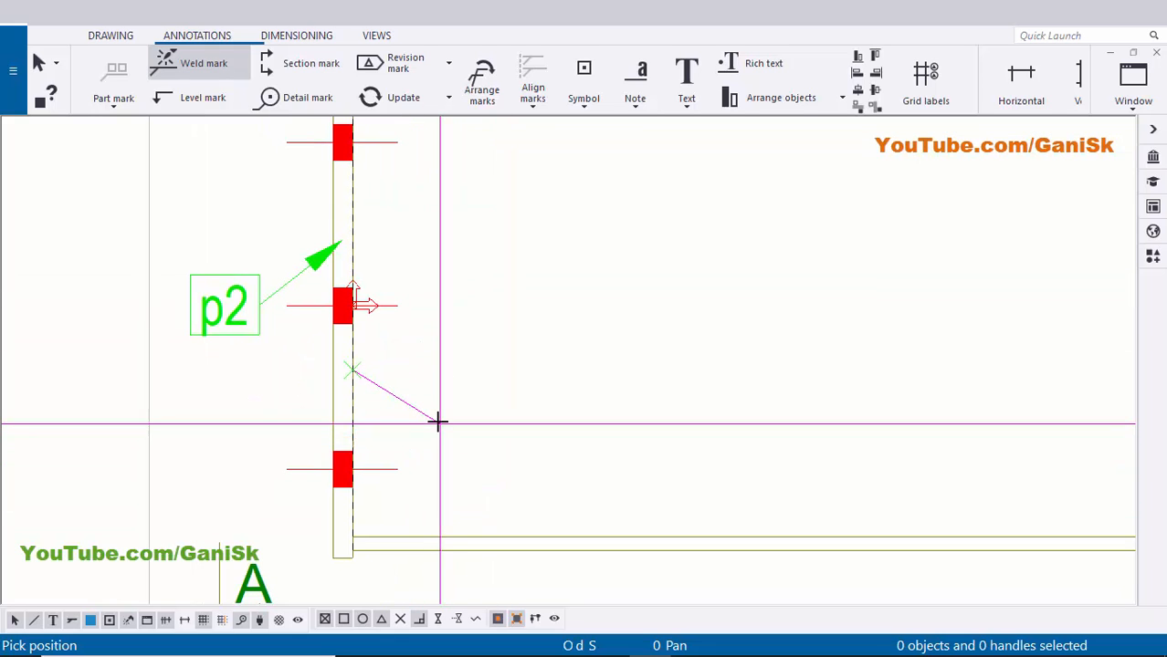
{"action": "left_click", "coordinate": [437, 420]}
{"action": "right_click", "coordinate": [598, 287]}
{"action": "left_click", "coordinate": [627, 296]}
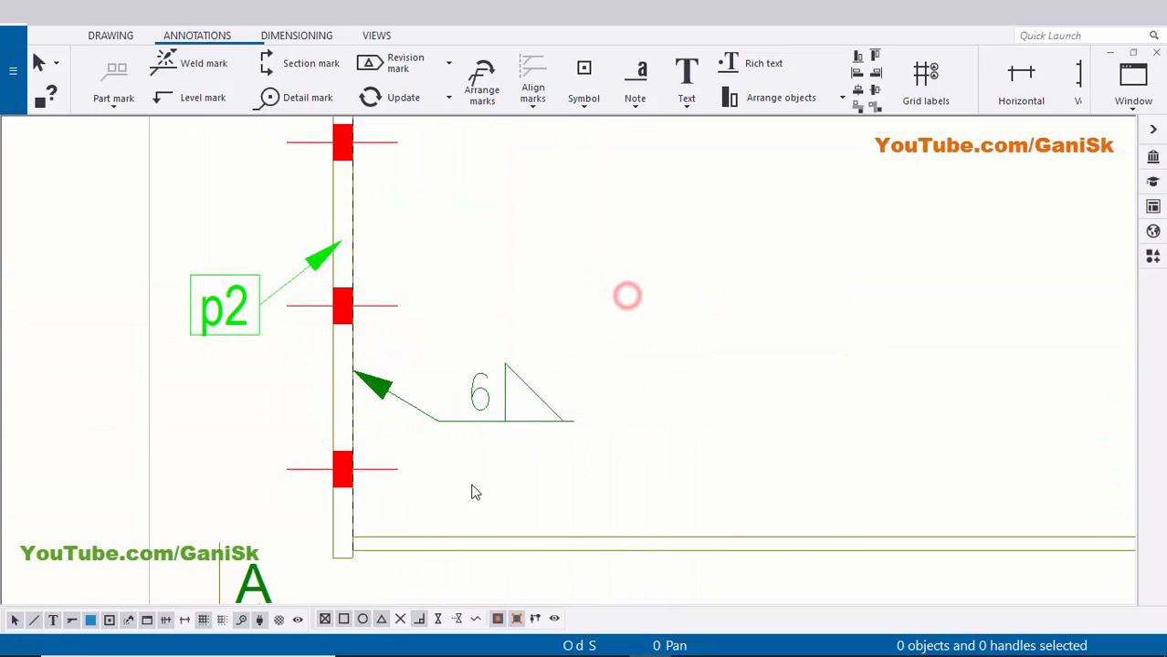
{"action": "scroll", "coordinate": [464, 420], "scroll_direction": "up", "scroll_amount": 3}
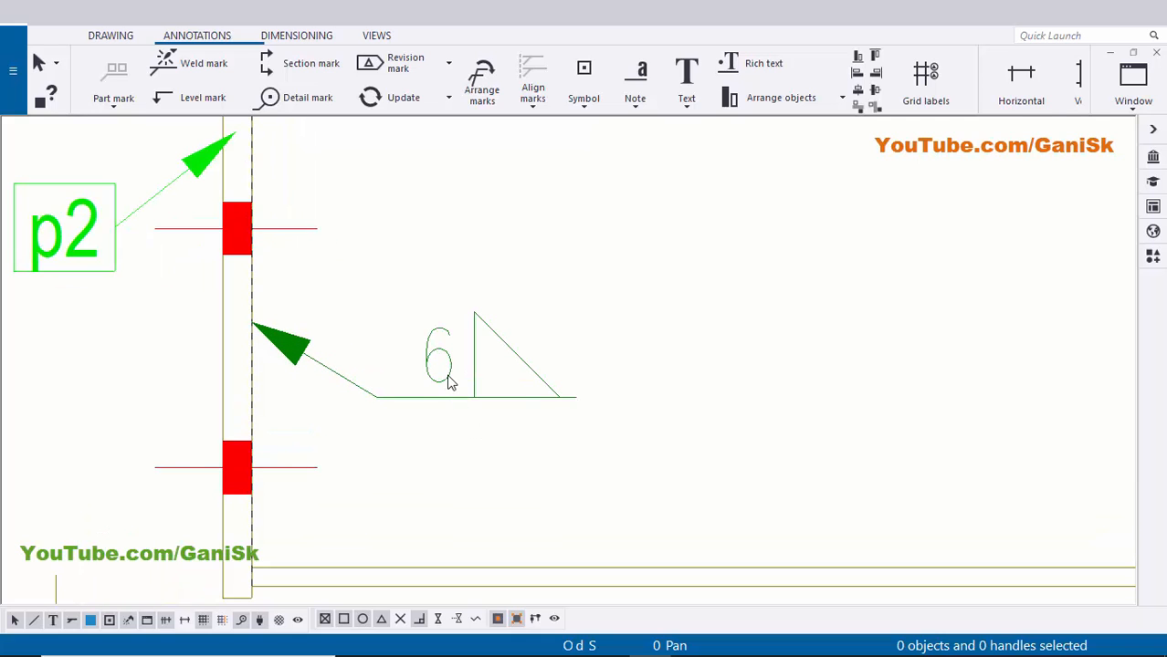
{"action": "left_click", "coordinate": [445, 375]}
- Set a size 6 fillet weld below the reference line, clear the above-line type, and apply
{"action": "double_click", "coordinate": [548, 384]}
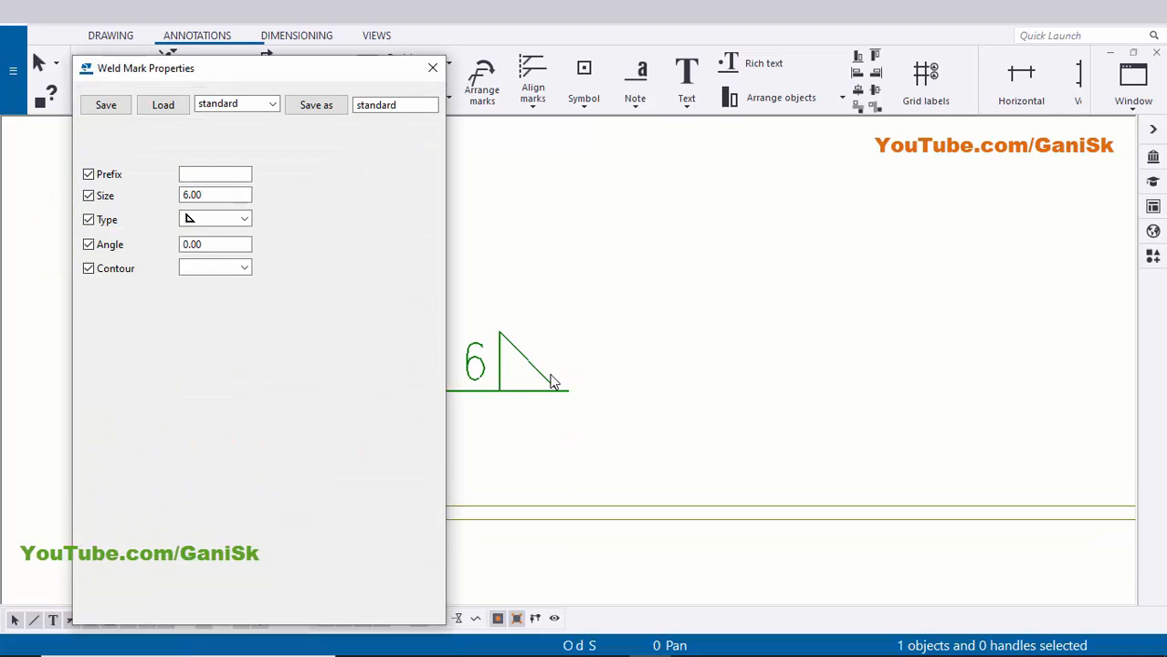
{"action": "scroll", "coordinate": [552, 380], "scroll_direction": "down", "scroll_amount": 2}
{"action": "left_click", "coordinate": [395, 224]}
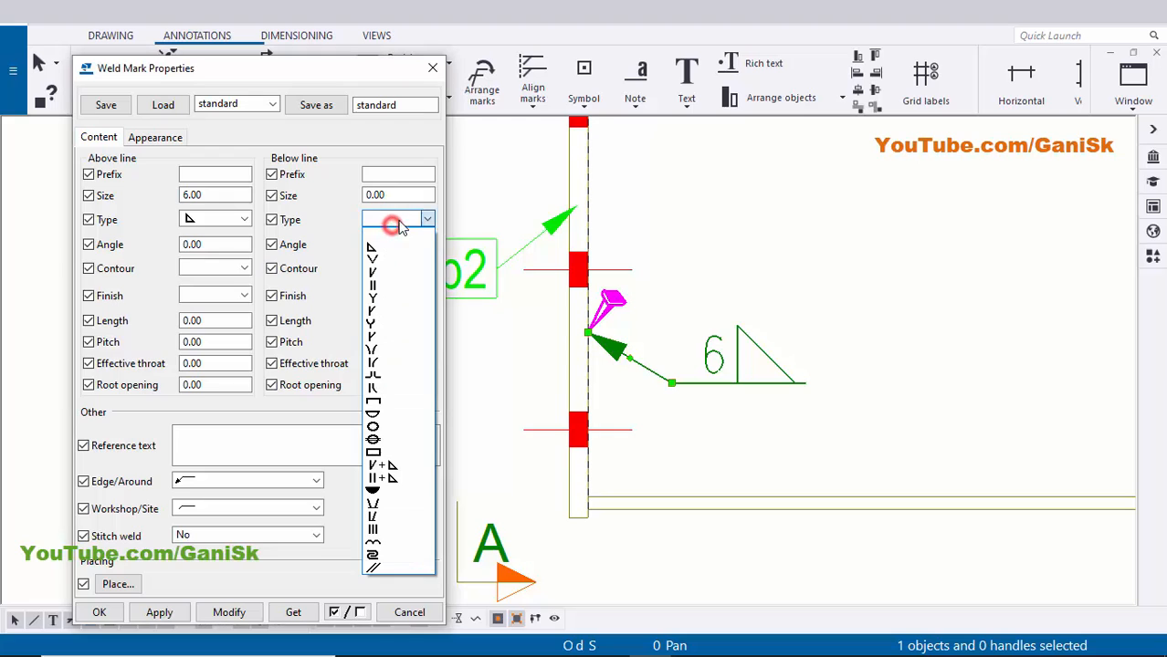
{"action": "left_click", "coordinate": [394, 247]}
{"action": "left_click", "coordinate": [392, 195]}
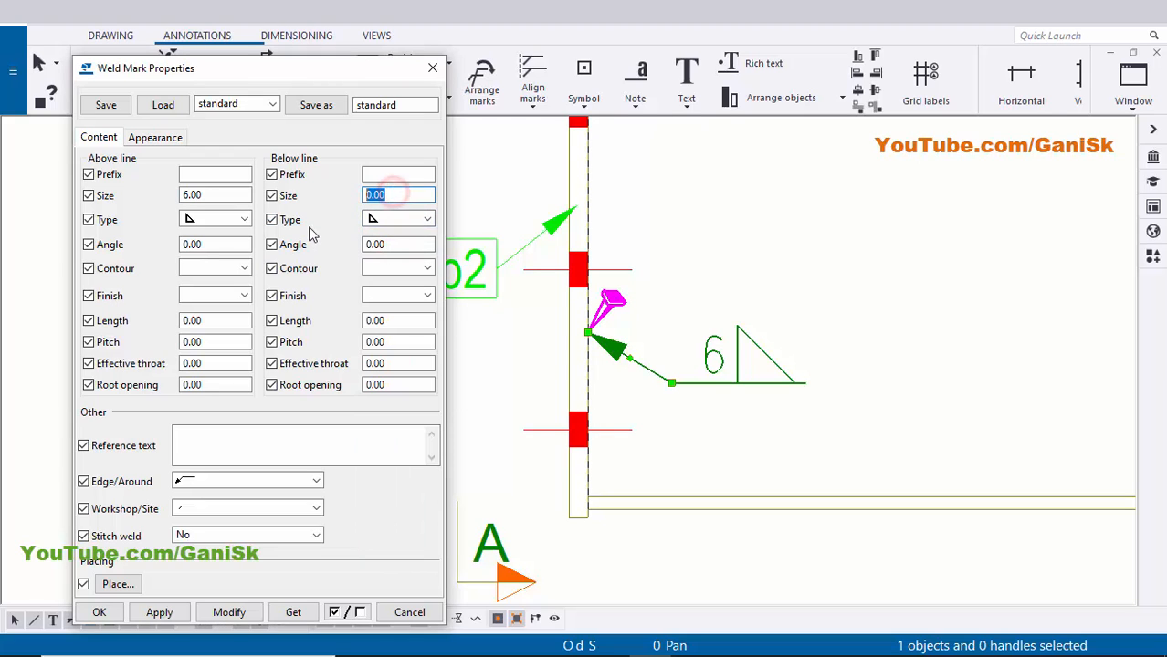
{"action": "left_click", "coordinate": [222, 220]}
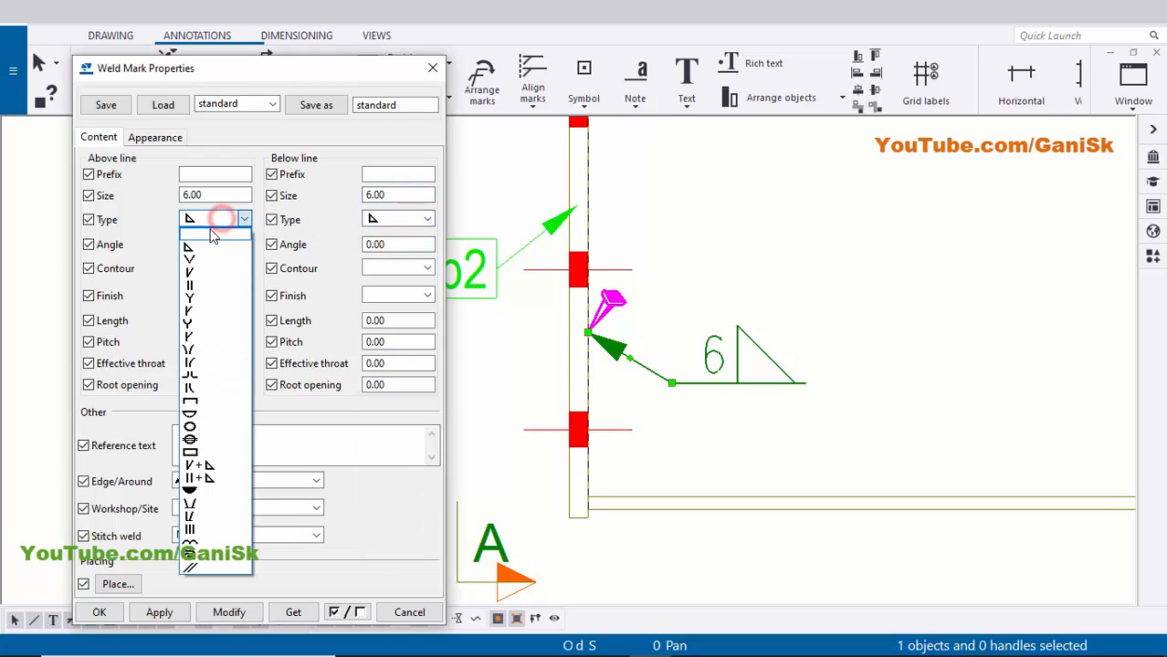
{"action": "left_click", "coordinate": [211, 232]}
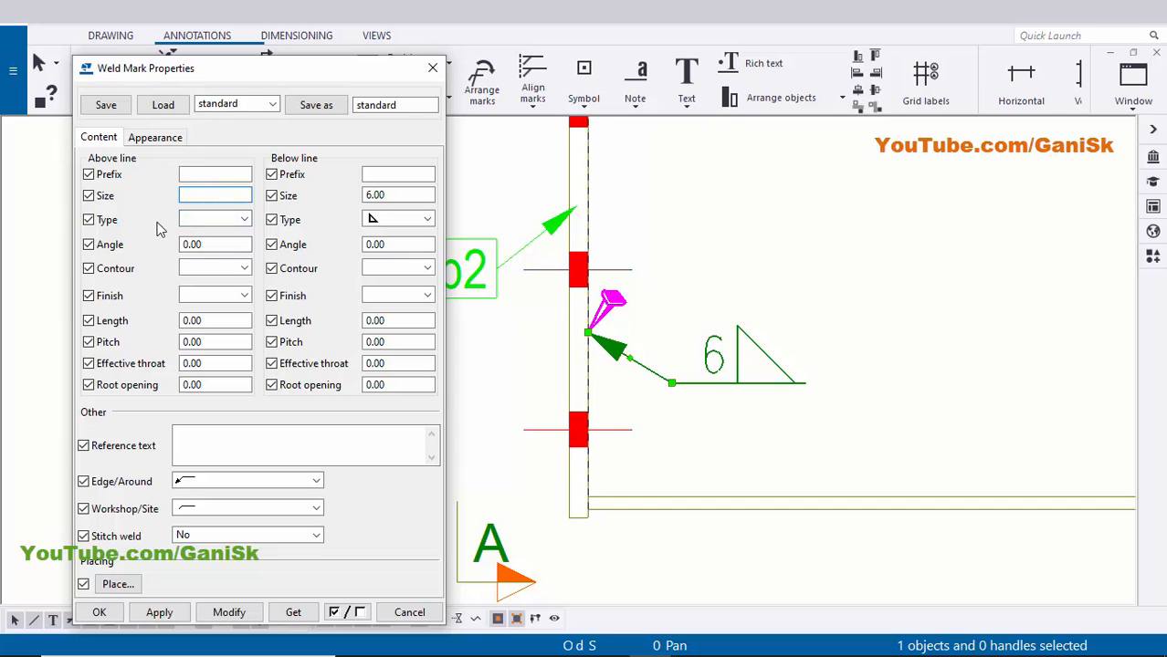
{"action": "left_click", "coordinate": [229, 613]}
- Make the weld mark all-around and confirm the properties with OK
{"action": "middle_click_drag", "start_coordinate": [771, 413], "coordinate": [777, 416]}
{"action": "scroll", "coordinate": [765, 406], "scroll_direction": "up", "scroll_amount": 2}
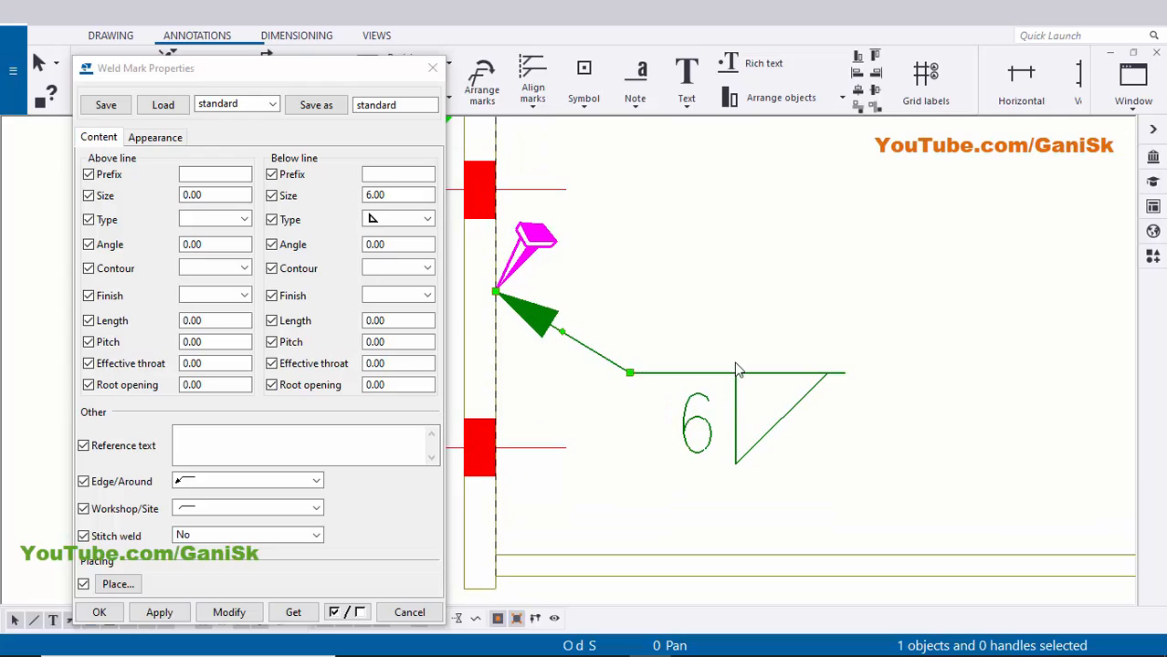
{"action": "scroll", "coordinate": [785, 445], "scroll_direction": "down", "scroll_amount": 2}
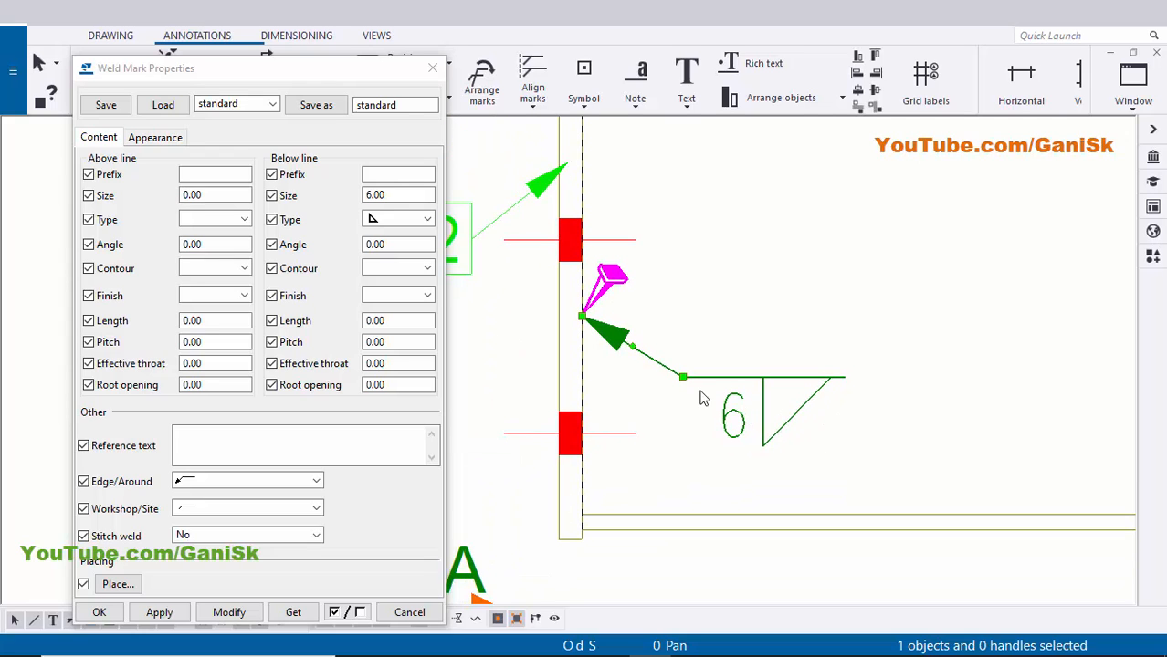
{"action": "left_click", "coordinate": [229, 483]}
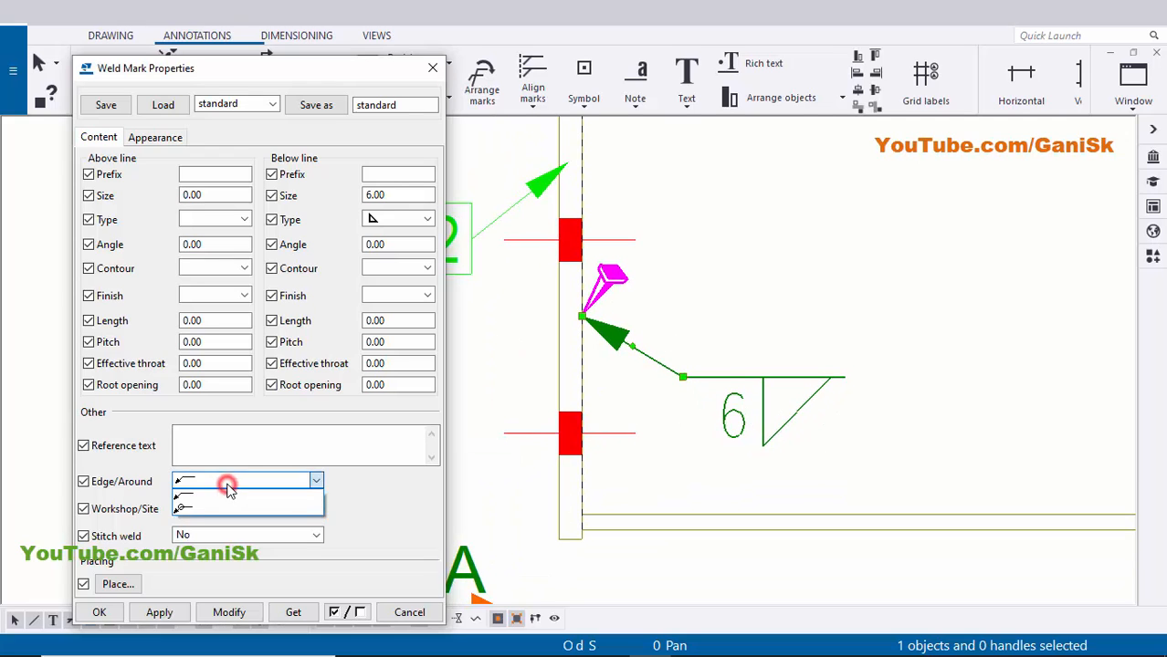
{"action": "left_click", "coordinate": [215, 507]}
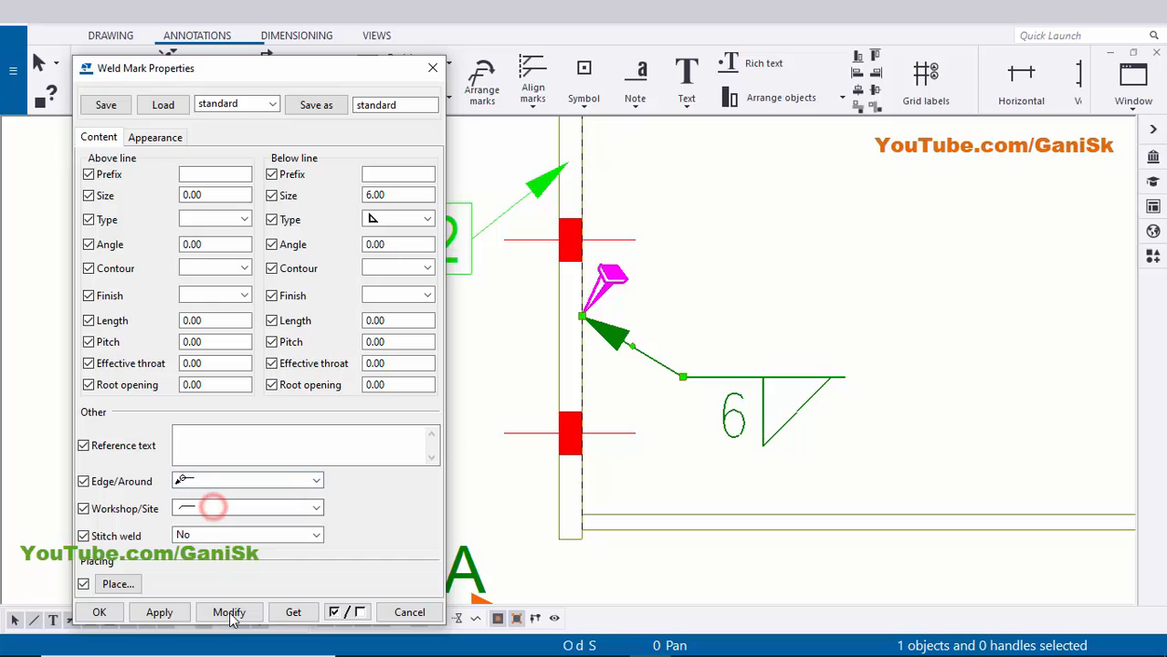
{"action": "left_click", "coordinate": [100, 613]}
{"action": "scroll", "coordinate": [744, 367], "scroll_direction": "down", "scroll_amount": 3}
{"action": "middle_click_drag", "start_coordinate": [668, 365], "coordinate": [523, 364]}
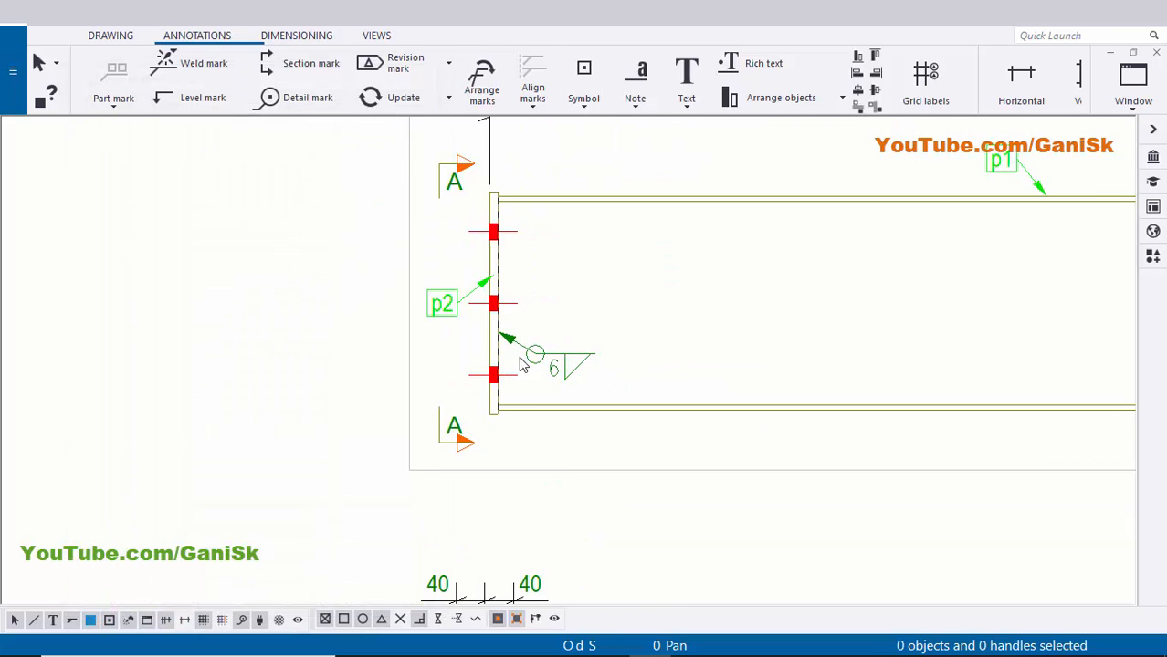
{"action": "scroll", "coordinate": [520, 363], "scroll_direction": "up", "scroll_amount": 4}
- Add a weld mark on the right-end p2 plate, label placed left of the plate
{"action": "scroll", "coordinate": [498, 364], "scroll_direction": "down", "scroll_amount": 7}
{"action": "middle_click_drag", "start_coordinate": [831, 363], "coordinate": [317, 364]}
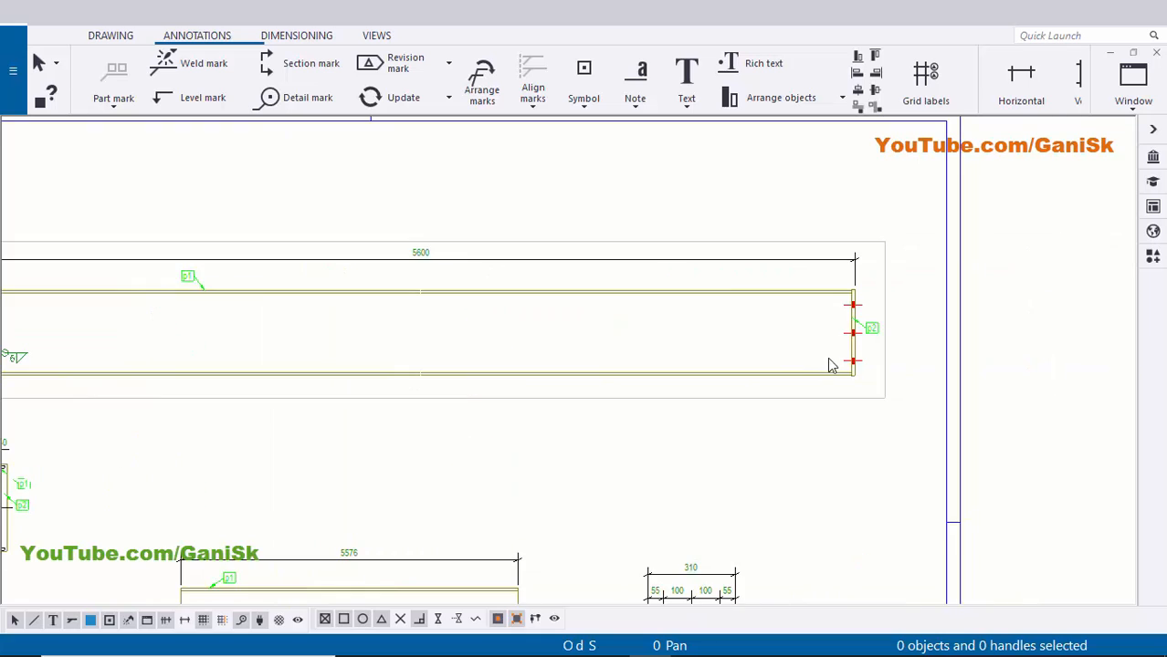
{"action": "scroll", "coordinate": [831, 365], "scroll_direction": "up", "scroll_amount": 3}
{"action": "scroll", "coordinate": [861, 339], "scroll_direction": "down", "scroll_amount": 1}
{"action": "middle_click_drag", "start_coordinate": [862, 339], "coordinate": [904, 343]}
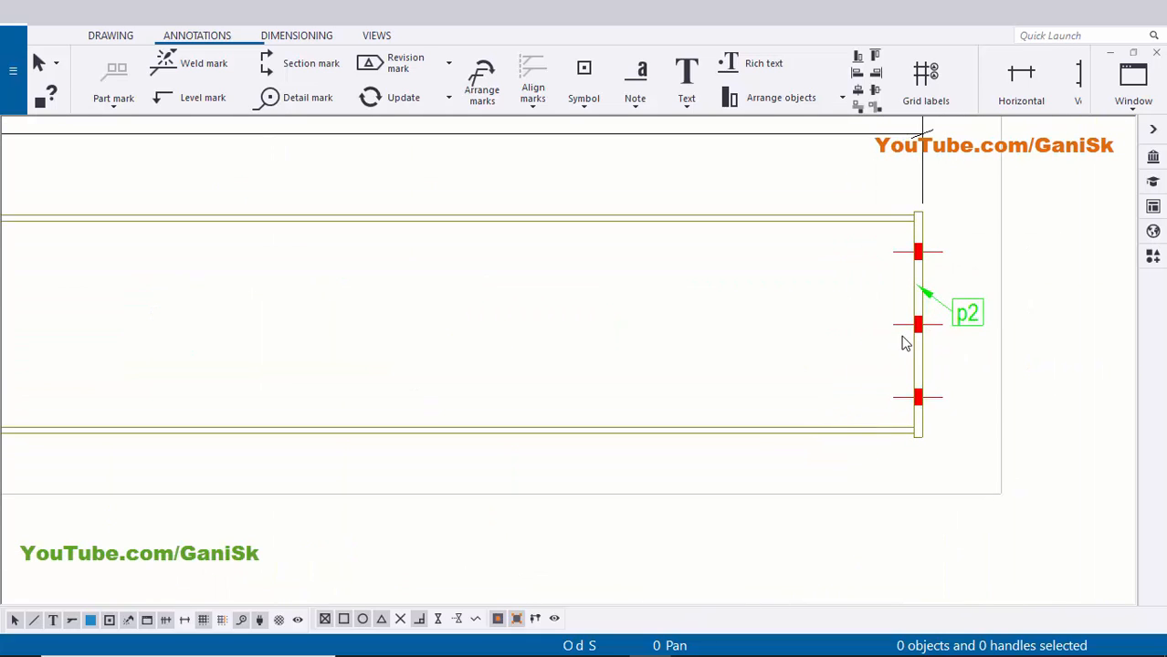
{"action": "scroll", "coordinate": [904, 344], "scroll_direction": "up", "scroll_amount": 2}
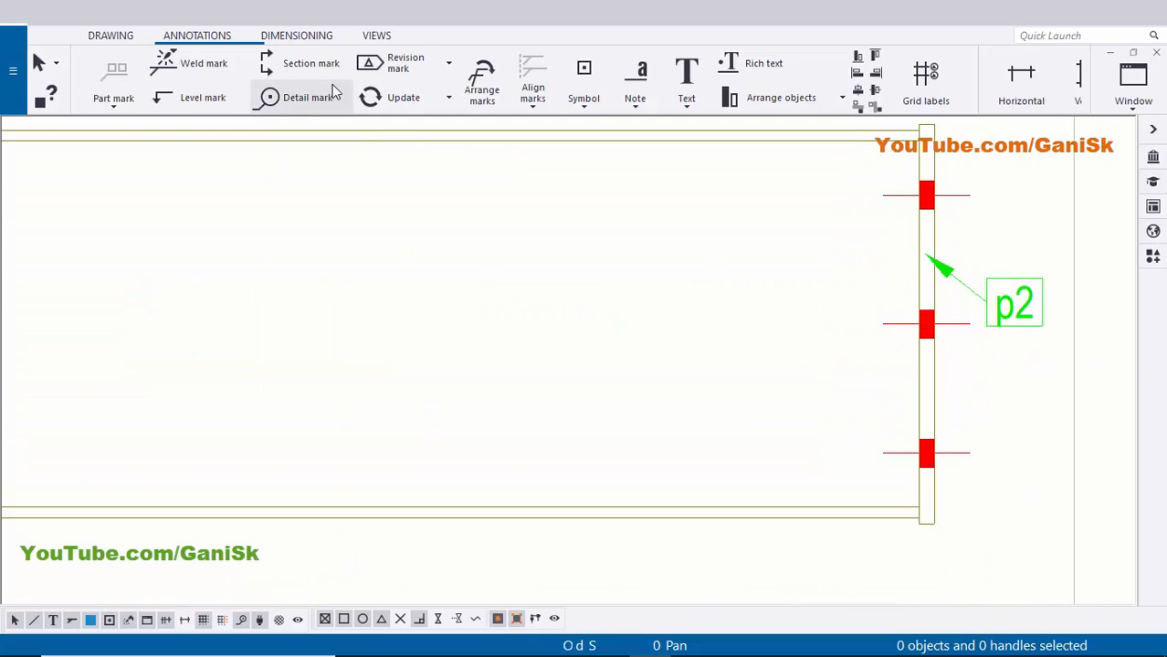
{"action": "left_click", "coordinate": [219, 74]}
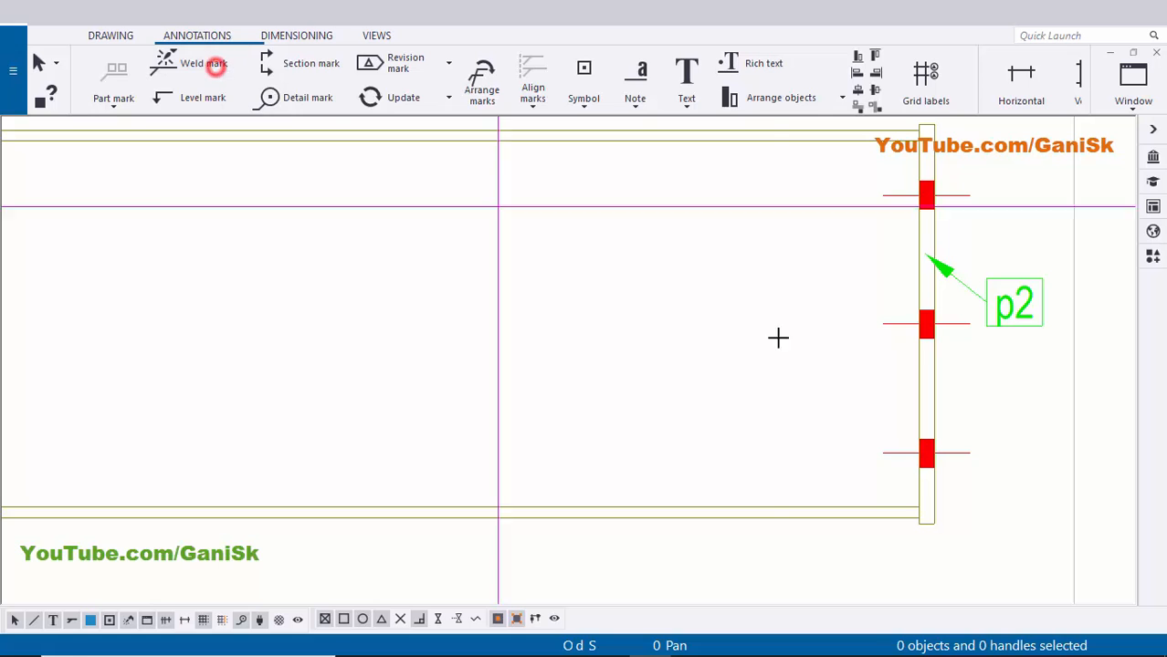
{"action": "scroll", "coordinate": [915, 380], "scroll_direction": "up", "scroll_amount": 1}
{"action": "left_click", "coordinate": [916, 375]}
{"action": "left_click", "coordinate": [862, 429]}
{"action": "scroll", "coordinate": [954, 400], "scroll_direction": "down", "scroll_amount": 2}
{"action": "right_click", "coordinate": [1030, 394]}
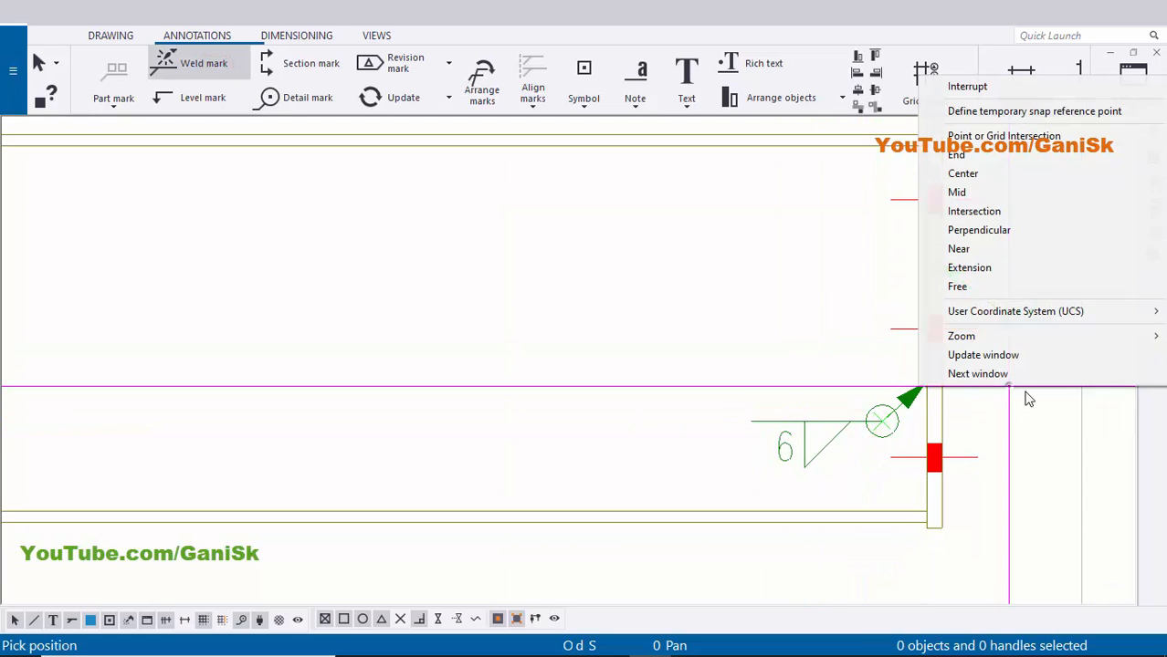
{"action": "left_click", "coordinate": [990, 90]}
- Check the right-end weld mark, then return to the beam's left end and section A-A
{"action": "scroll", "coordinate": [862, 421], "scroll_direction": "up", "scroll_amount": 1}
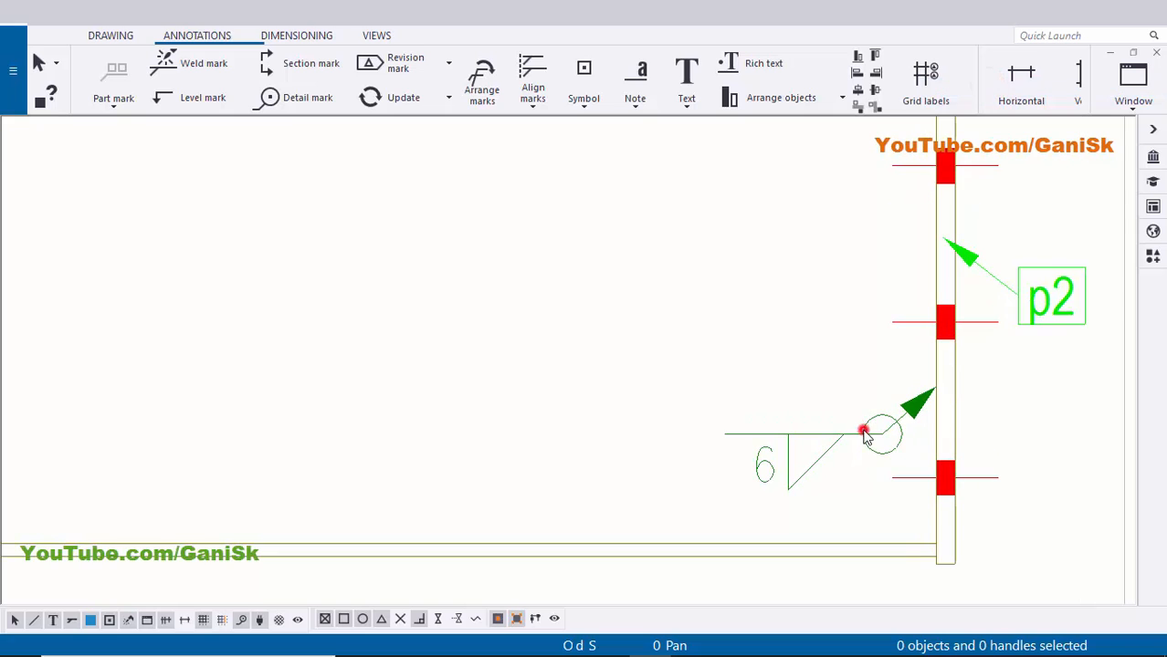
{"action": "left_click", "coordinate": [854, 431]}
{"action": "left_click", "coordinate": [793, 372]}
{"action": "scroll", "coordinate": [792, 374], "scroll_direction": "down", "scroll_amount": 2}
{"action": "scroll", "coordinate": [1016, 368], "scroll_direction": "down", "scroll_amount": 5}
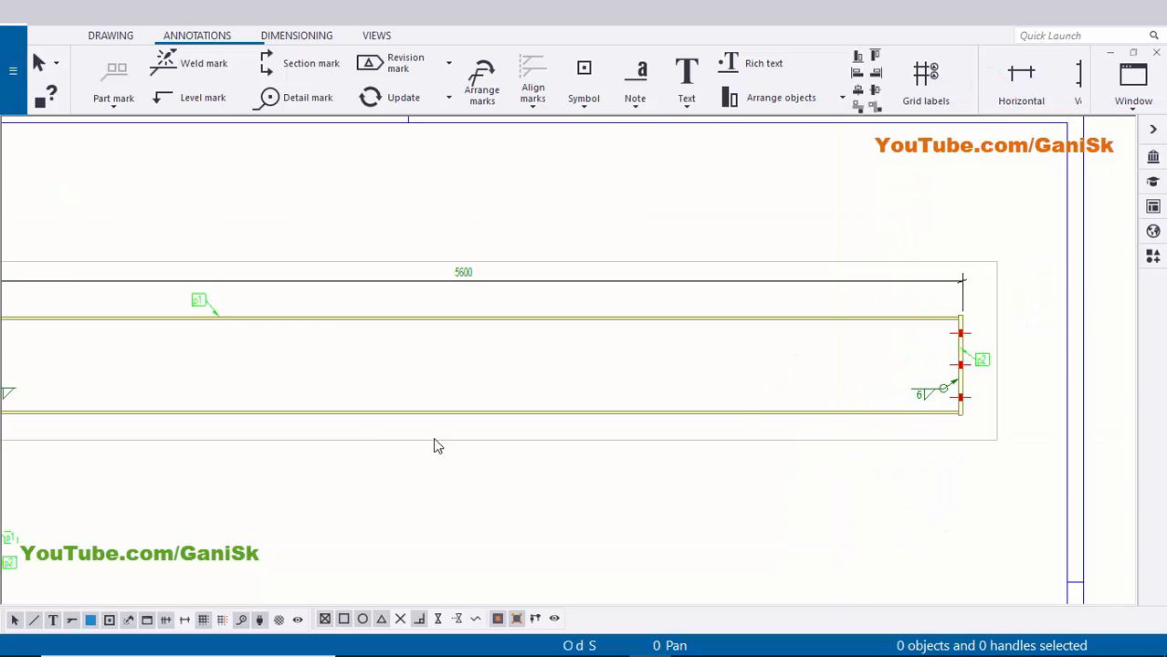
{"action": "mouse_move", "coordinate": [432, 438]}
{"action": "middle_mouse_down"}
{"action": "mouse_move", "coordinate": [966, 365]}
{"action": "mouse_move", "coordinate": [442, 398]}
{"action": "middle_mouse_up"}
{"action": "scroll", "coordinate": [585, 460], "scroll_direction": "up", "scroll_amount": 5}
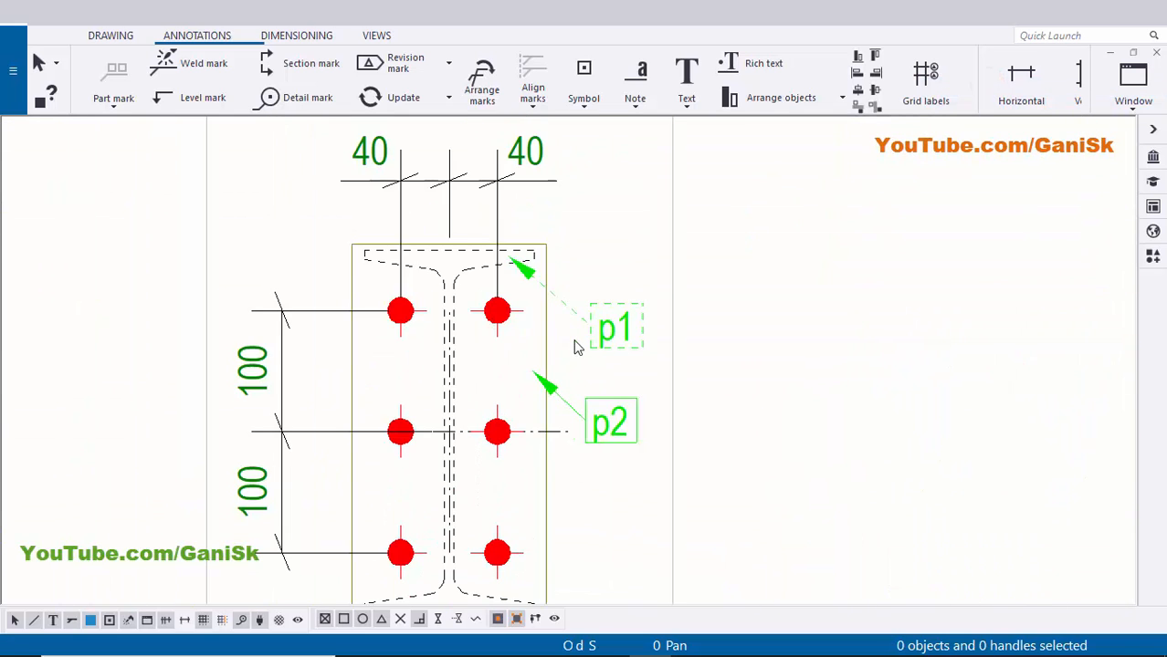
{"action": "scroll", "coordinate": [577, 481], "scroll_direction": "down", "scroll_amount": 2}
{"action": "scroll", "coordinate": [628, 489], "scroll_direction": "down", "scroll_amount": 1}
{"action": "scroll", "coordinate": [764, 437], "scroll_direction": "up", "scroll_amount": 2}
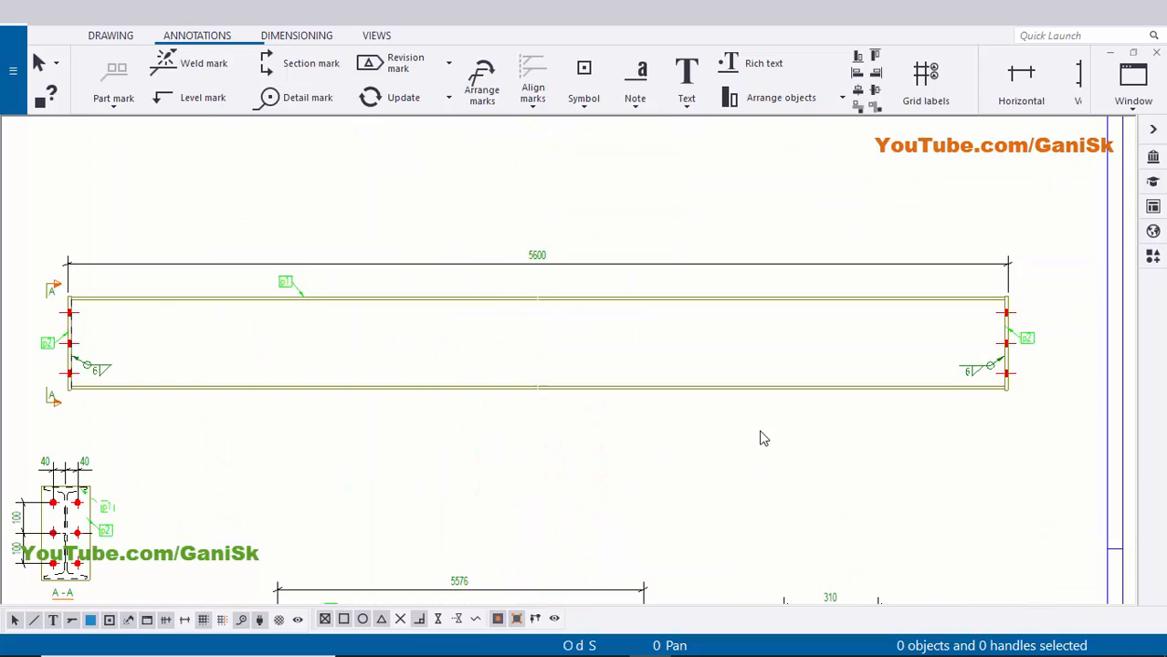
{"action": "scroll", "coordinate": [1007, 367], "scroll_direction": "up", "scroll_amount": 2}
{"action": "scroll", "coordinate": [1007, 367], "scroll_direction": "up", "scroll_amount": 2}
{"action": "scroll", "coordinate": [956, 503], "scroll_direction": "down", "scroll_amount": 5}
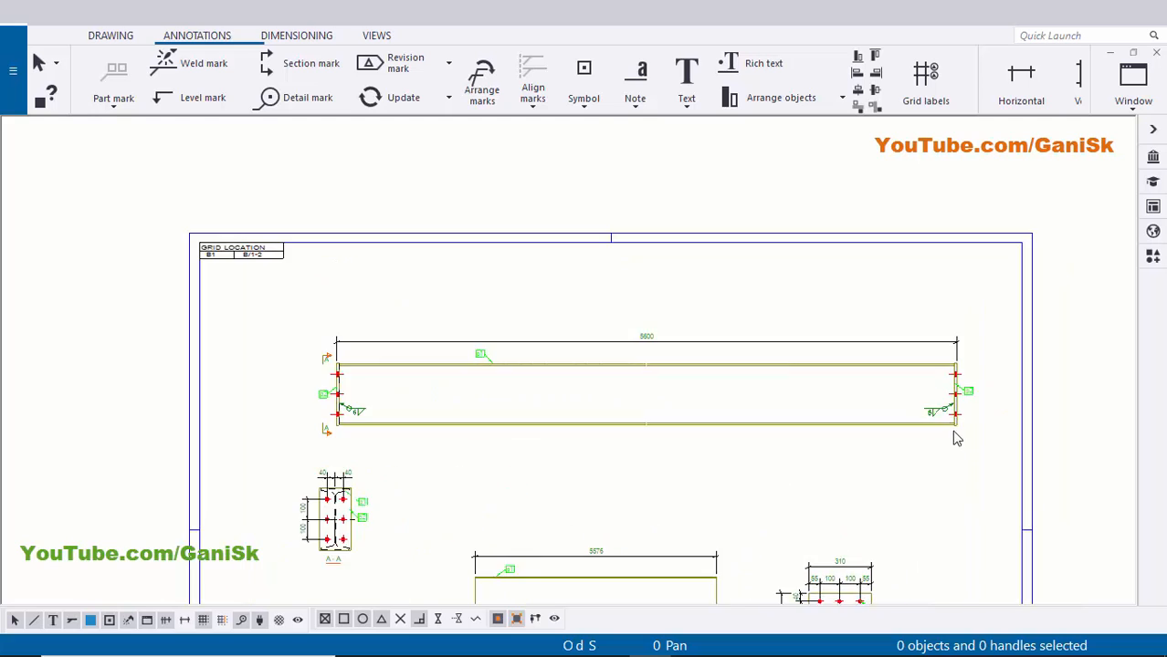
{"action": "scroll", "coordinate": [953, 434], "scroll_direction": "up", "scroll_amount": 2}
{"action": "scroll", "coordinate": [907, 456], "scroll_direction": "up", "scroll_amount": 3}
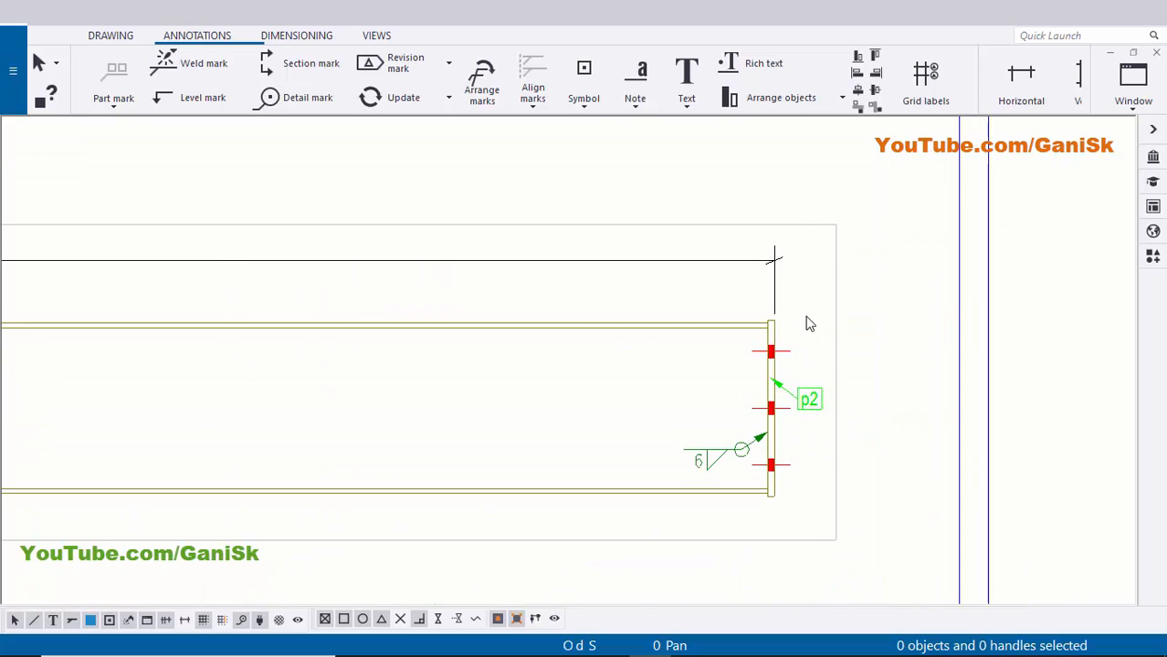
{"action": "scroll", "coordinate": [799, 534], "scroll_direction": "down", "scroll_amount": 4}
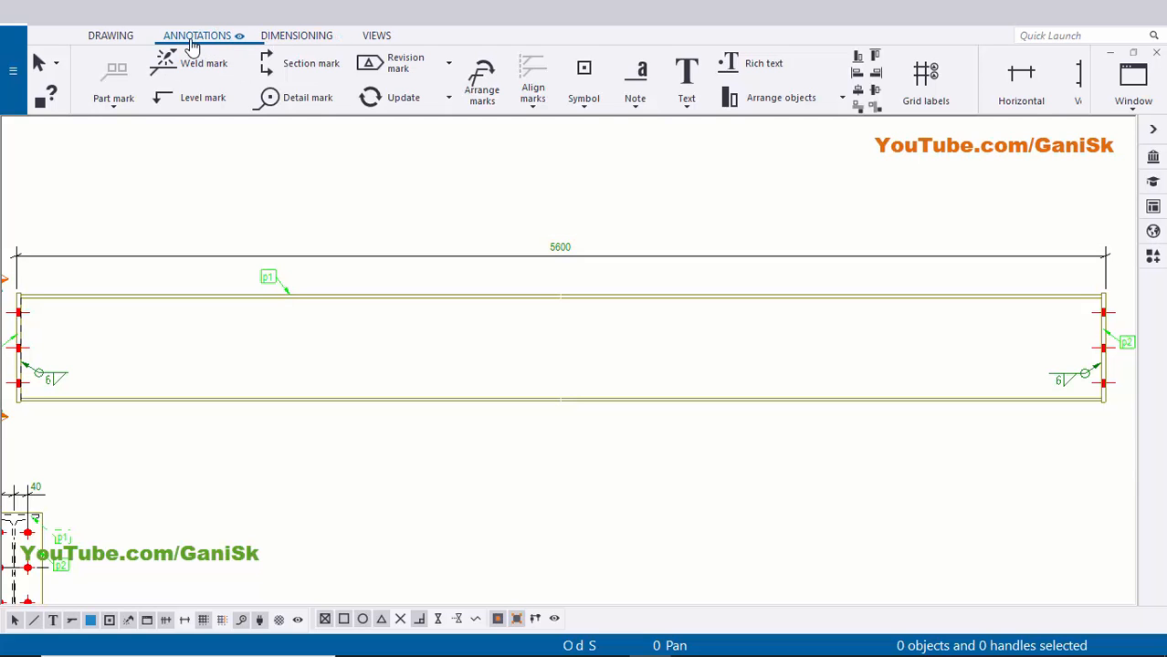
- Start a section mark at the right end plate's top corner, then cancel it
{"action": "left_click", "coordinate": [305, 61]}
{"action": "scroll", "coordinate": [423, 119], "scroll_direction": "down", "scroll_amount": 1}
{"action": "middle_click_drag", "start_coordinate": [1003, 226], "coordinate": [733, 221]}
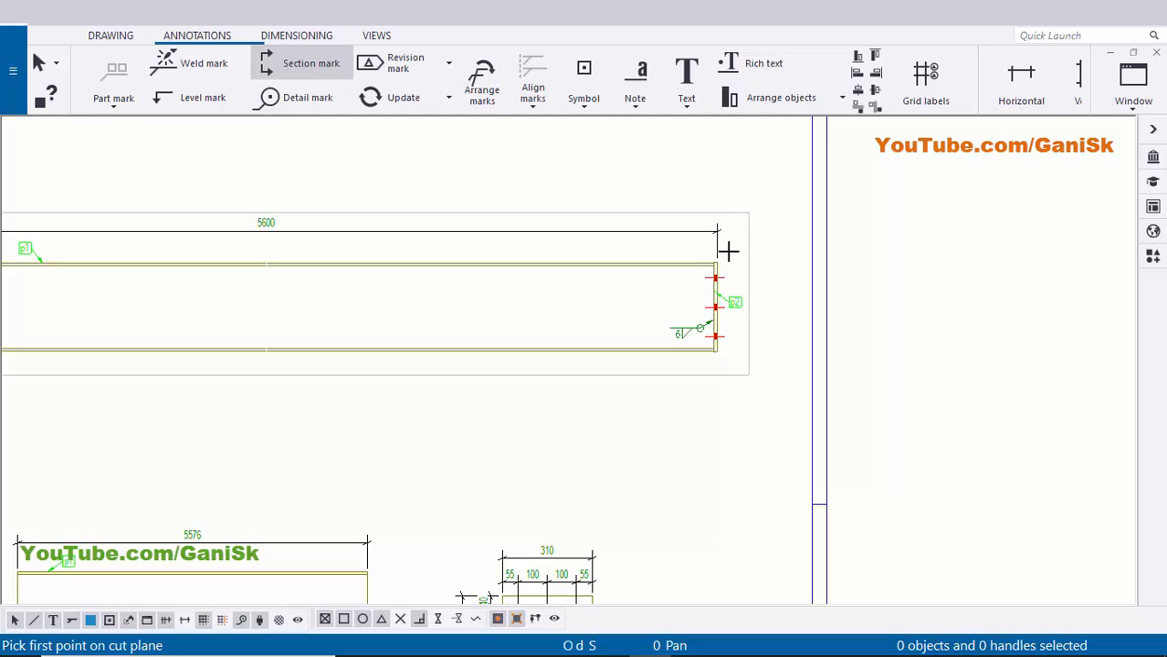
{"action": "scroll", "coordinate": [726, 259], "scroll_direction": "up", "scroll_amount": 6}
{"action": "left_click", "coordinate": [704, 269]}
{"action": "middle_click_drag", "start_coordinate": [712, 498], "coordinate": [701, 312]}
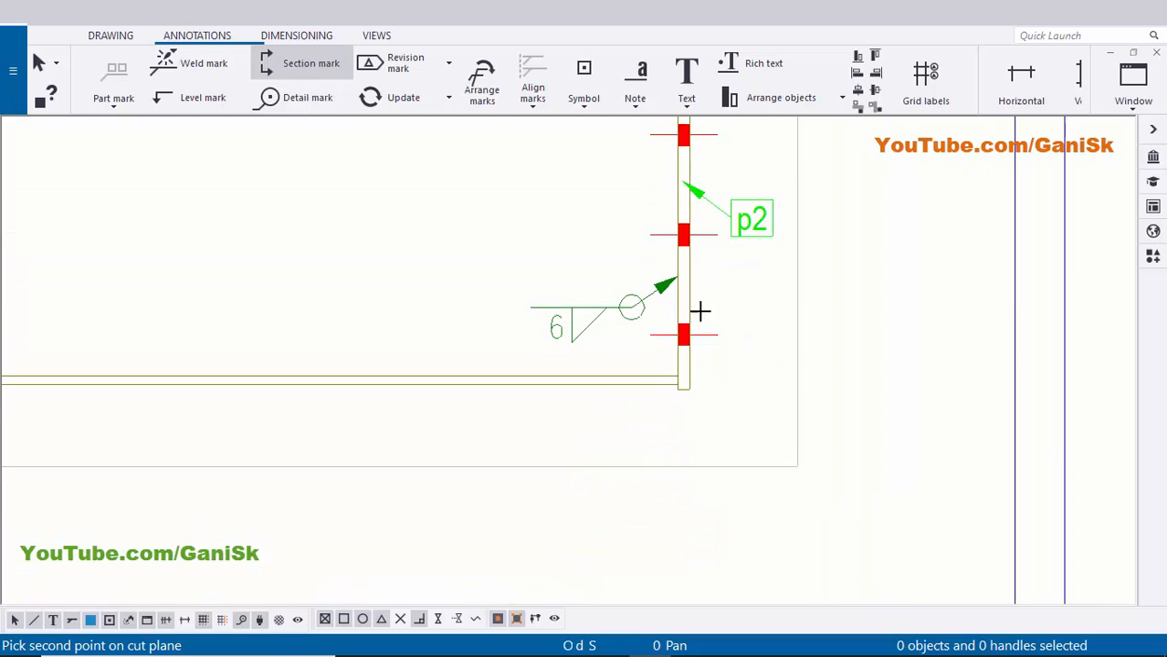
{"action": "scroll", "coordinate": [696, 373], "scroll_direction": "up", "scroll_amount": 2}
{"action": "scroll", "coordinate": [706, 334], "scroll_direction": "down", "scroll_amount": 4}
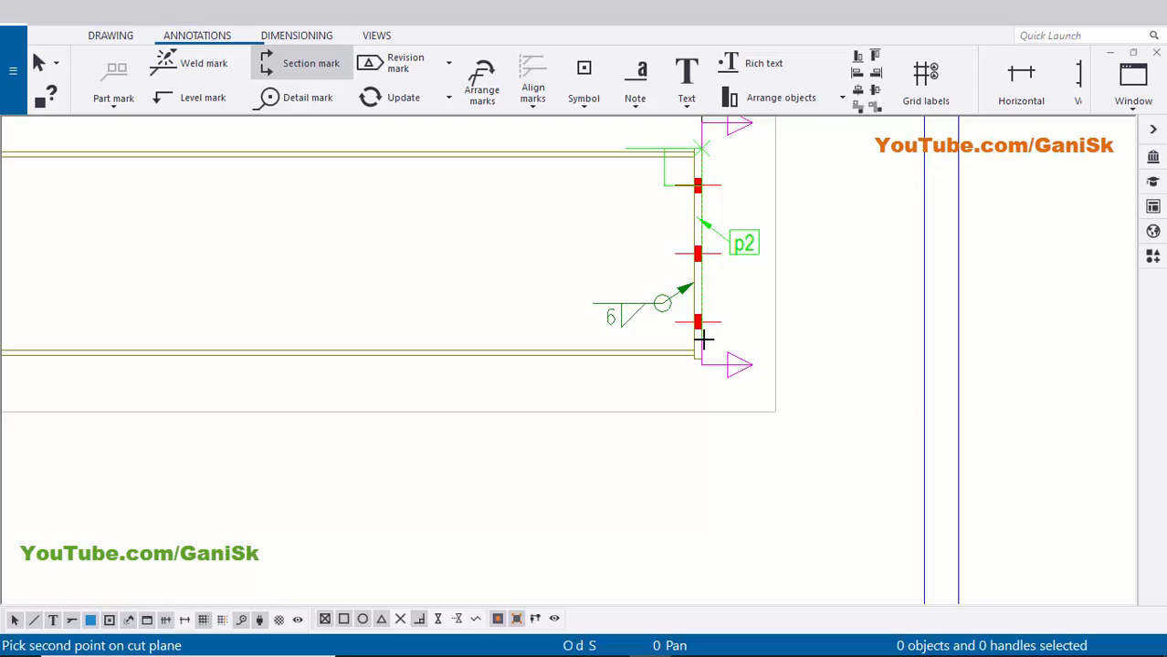
{"action": "key", "text": "Escape"}
- Create section mark A from the right end plate's bottom corner to its top
{"action": "left_click", "coordinate": [311, 63]}
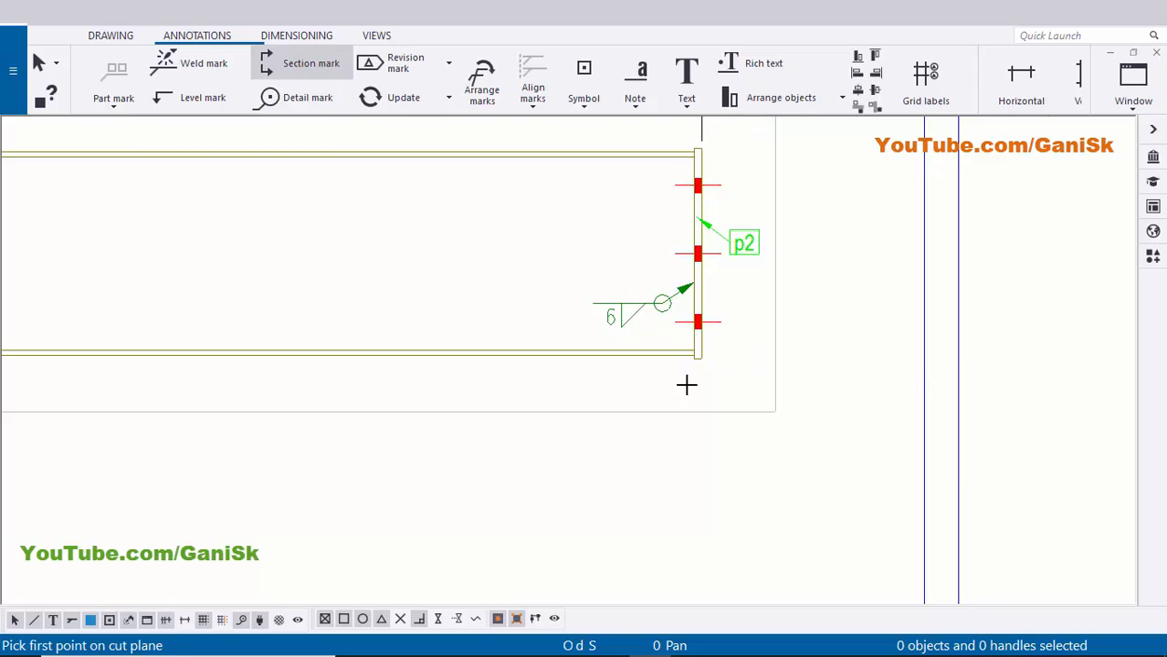
{"action": "scroll", "coordinate": [713, 353], "scroll_direction": "up", "scroll_amount": 2}
{"action": "left_click", "coordinate": [702, 346]}
{"action": "scroll", "coordinate": [858, 276], "scroll_direction": "down", "scroll_amount": 1}
{"action": "middle_click_drag", "start_coordinate": [807, 179], "coordinate": [771, 400]}
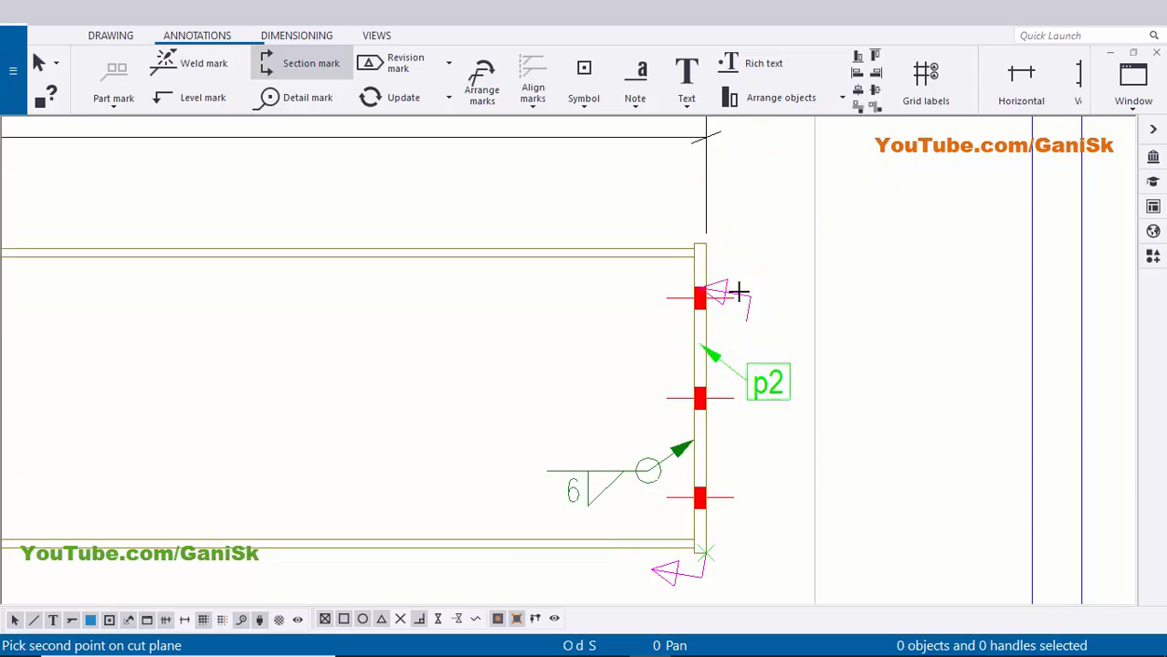
{"action": "scroll", "coordinate": [733, 282], "scroll_direction": "up", "scroll_amount": 2}
{"action": "left_click", "coordinate": [679, 203]}
{"action": "scroll", "coordinate": [680, 229], "scroll_direction": "down", "scroll_amount": 3}
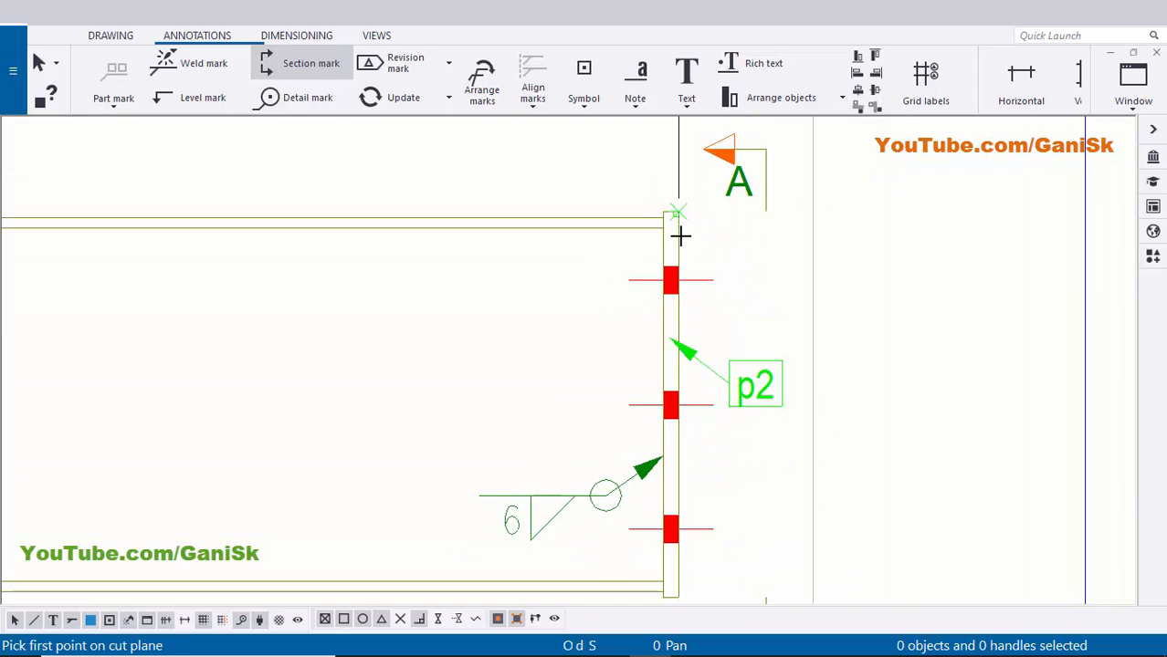
{"action": "key", "text": "Escape"}
{"action": "scroll", "coordinate": [800, 333], "scroll_direction": "up", "scroll_amount": 1}
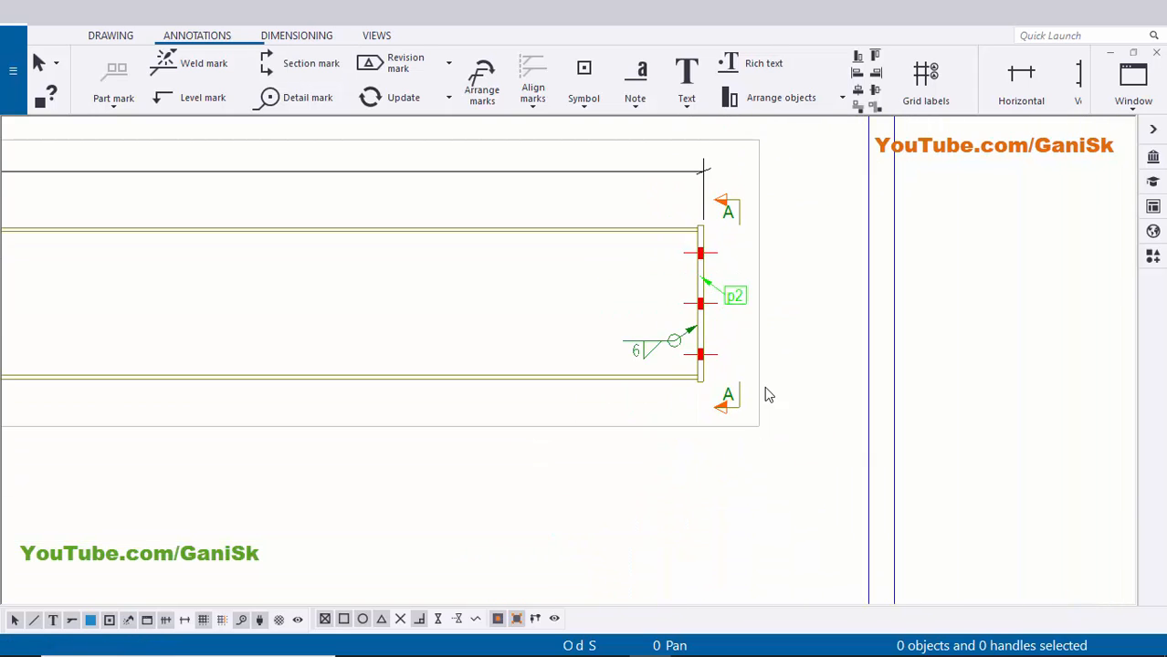
{"action": "scroll", "coordinate": [769, 395], "scroll_direction": "down", "scroll_amount": 2}
{"action": "middle_click_drag", "start_coordinate": [363, 346], "coordinate": [909, 327]}
{"action": "scroll", "coordinate": [489, 317], "scroll_direction": "up", "scroll_amount": 1}
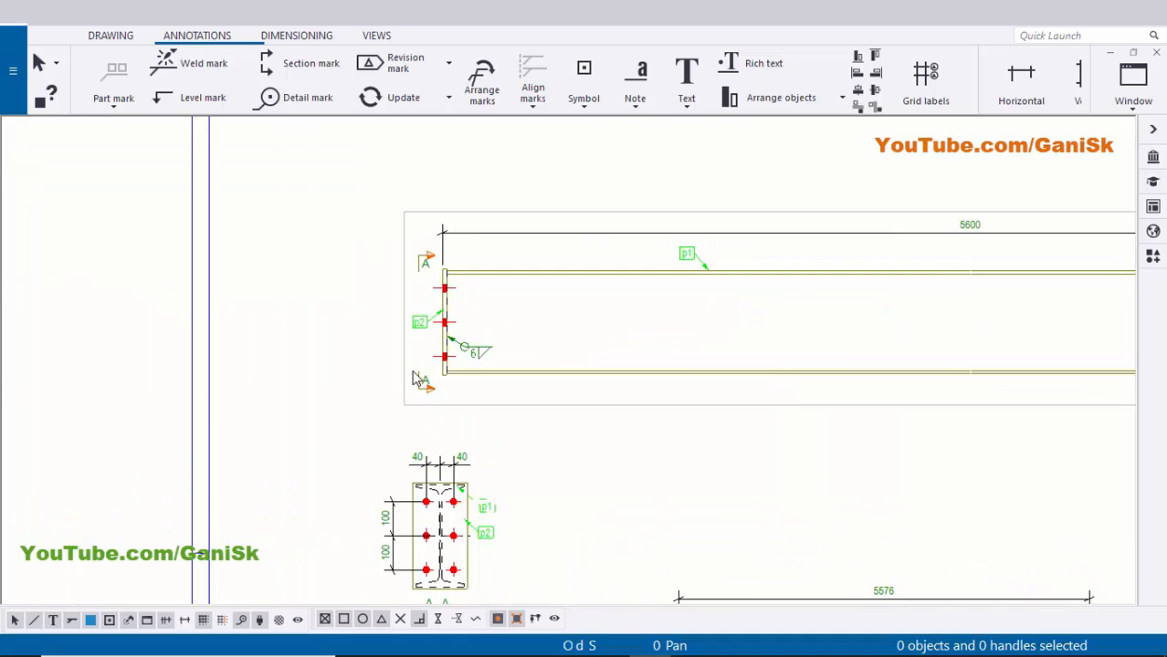
- Nudge section view A-A upward on the sheet, then deselect it
{"action": "scroll", "coordinate": [415, 379], "scroll_direction": "down", "scroll_amount": 1}
{"action": "scroll", "coordinate": [470, 278], "scroll_direction": "up", "scroll_amount": 3}
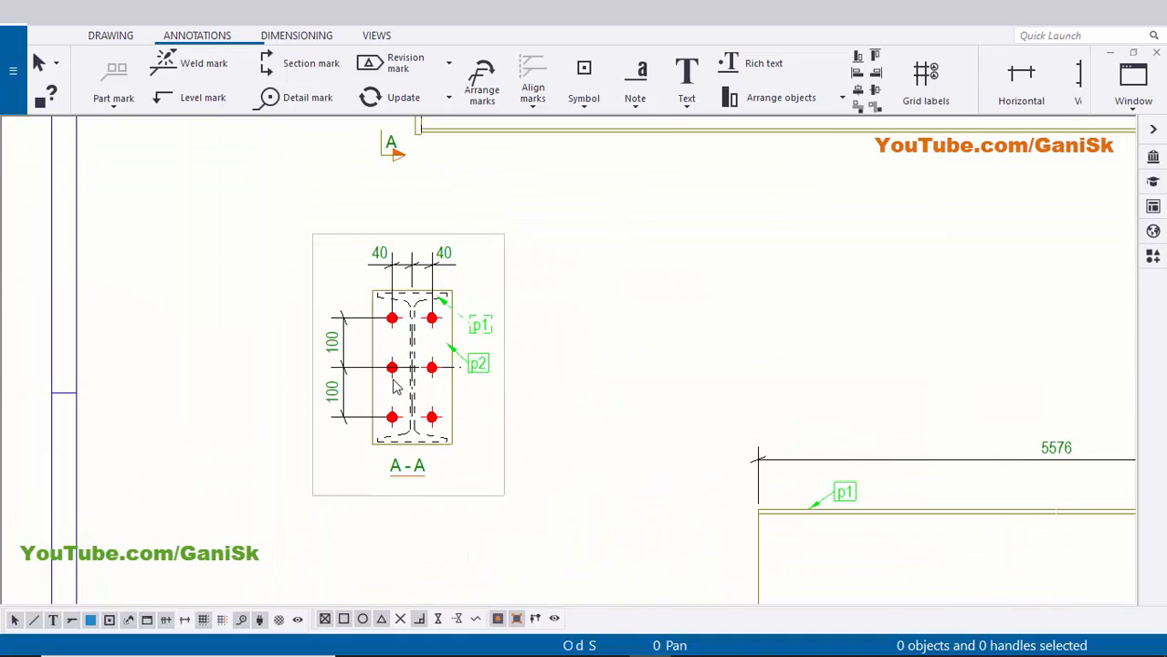
{"action": "scroll", "coordinate": [415, 406], "scroll_direction": "down", "scroll_amount": 2}
{"action": "scroll", "coordinate": [473, 425], "scroll_direction": "up", "scroll_amount": 1}
{"action": "left_click", "coordinate": [474, 447]}
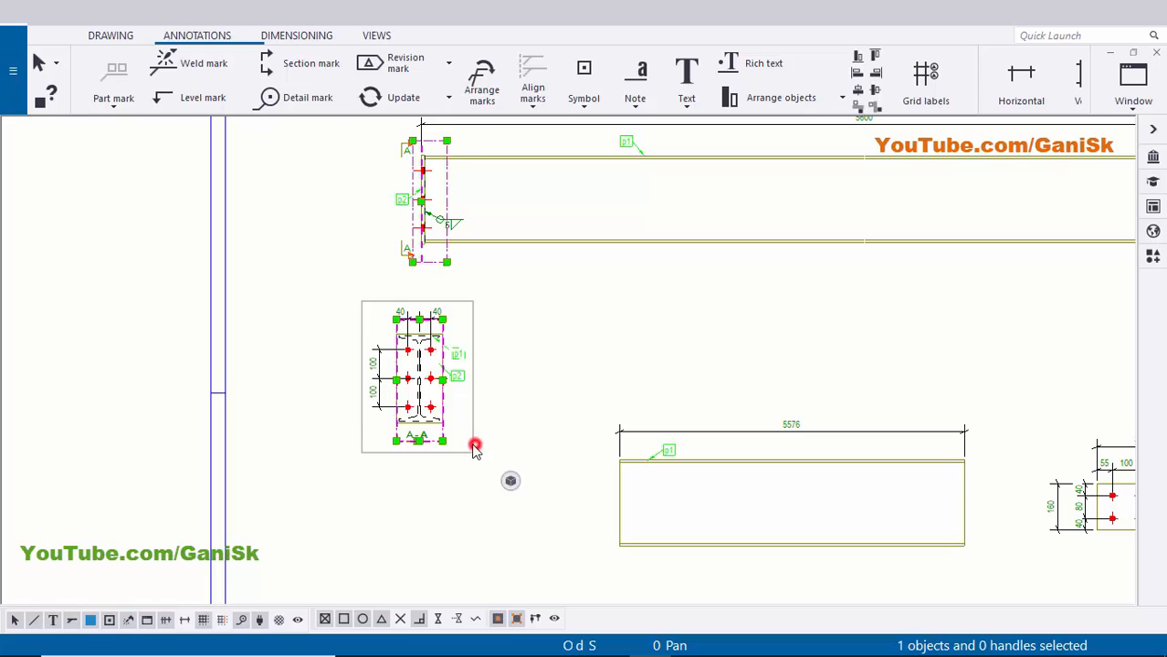
{"action": "left_click_drag", "start_coordinate": [475, 447], "coordinate": [474, 473]}
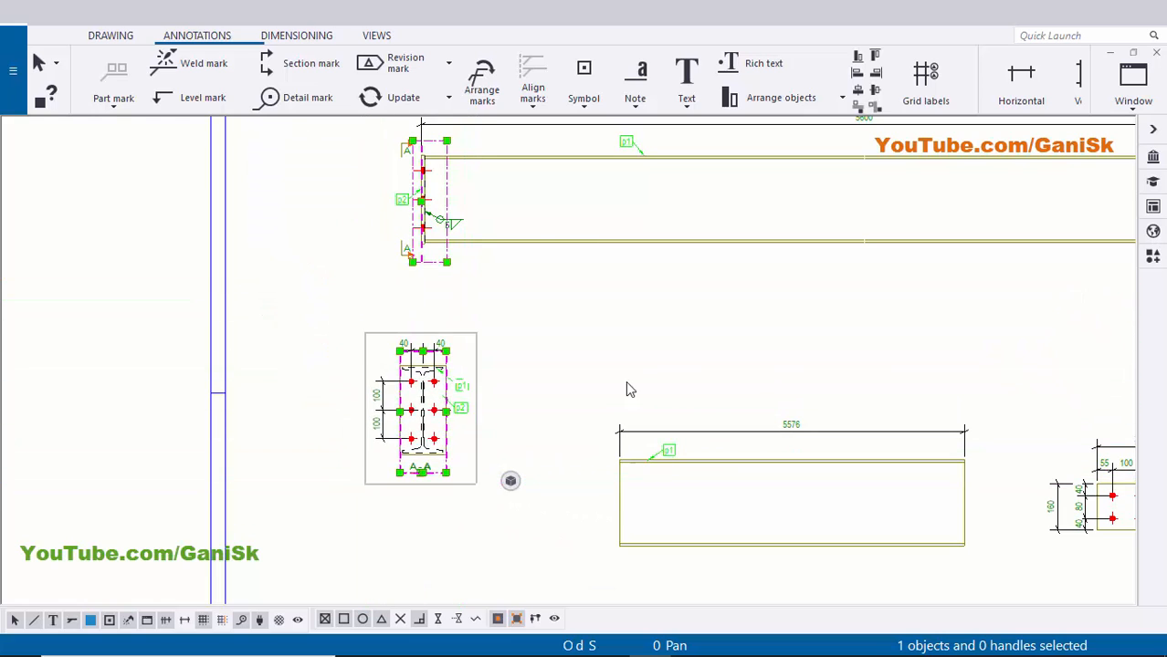
{"action": "left_click", "coordinate": [633, 374]}
- Drag section view A-A up-left so it sits beside the main beam view
{"action": "scroll", "coordinate": [633, 375], "scroll_direction": "down", "scroll_amount": 3}
{"action": "left_click", "coordinate": [701, 362]}
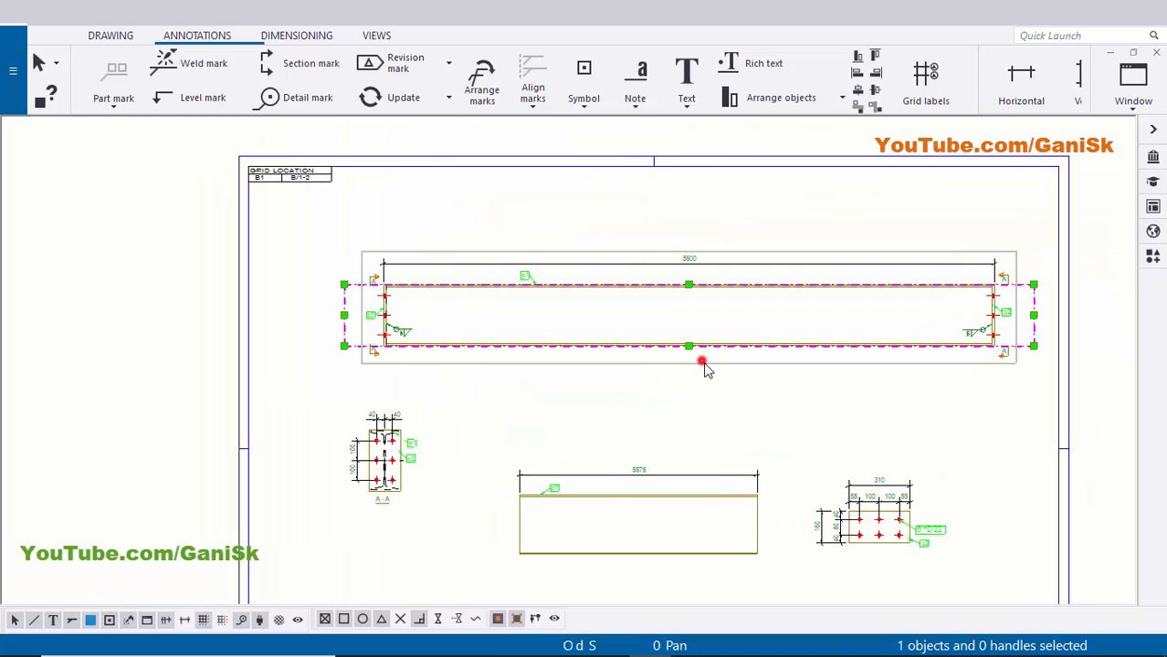
{"action": "left_click", "coordinate": [700, 393]}
{"action": "scroll", "coordinate": [701, 389], "scroll_direction": "up", "scroll_amount": 3}
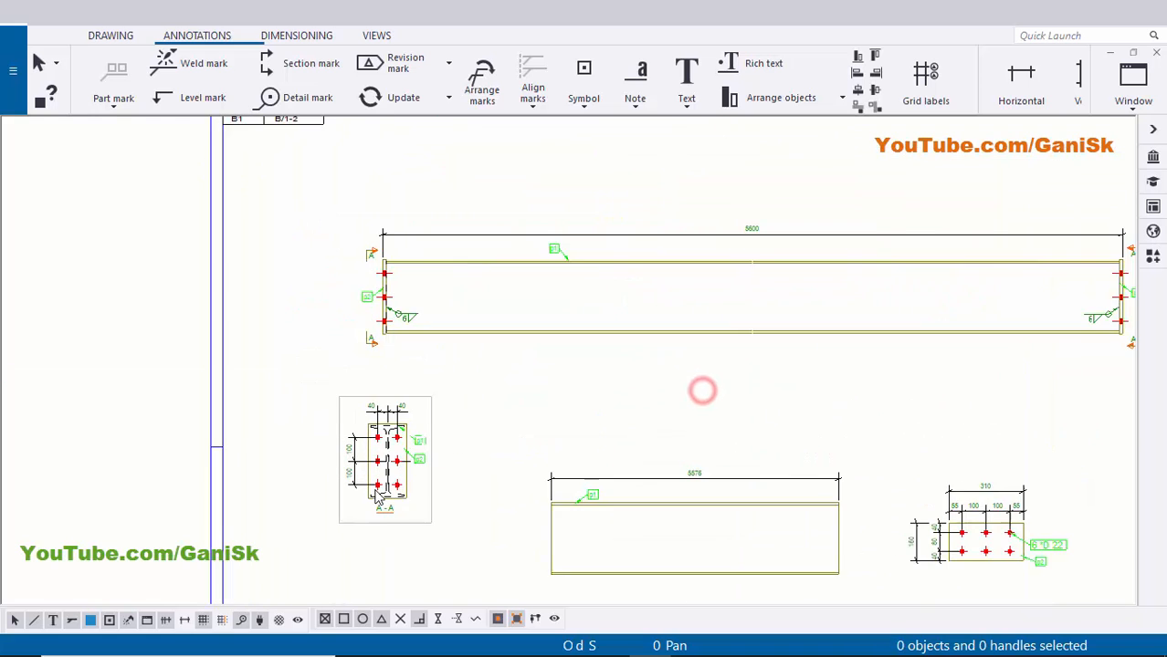
{"action": "left_click_drag", "start_coordinate": [438, 505], "coordinate": [350, 338]}
{"action": "left_click", "coordinate": [597, 376]}
{"action": "scroll", "coordinate": [750, 360], "scroll_direction": "down", "scroll_amount": 2}
{"action": "left_click", "coordinate": [751, 342]}
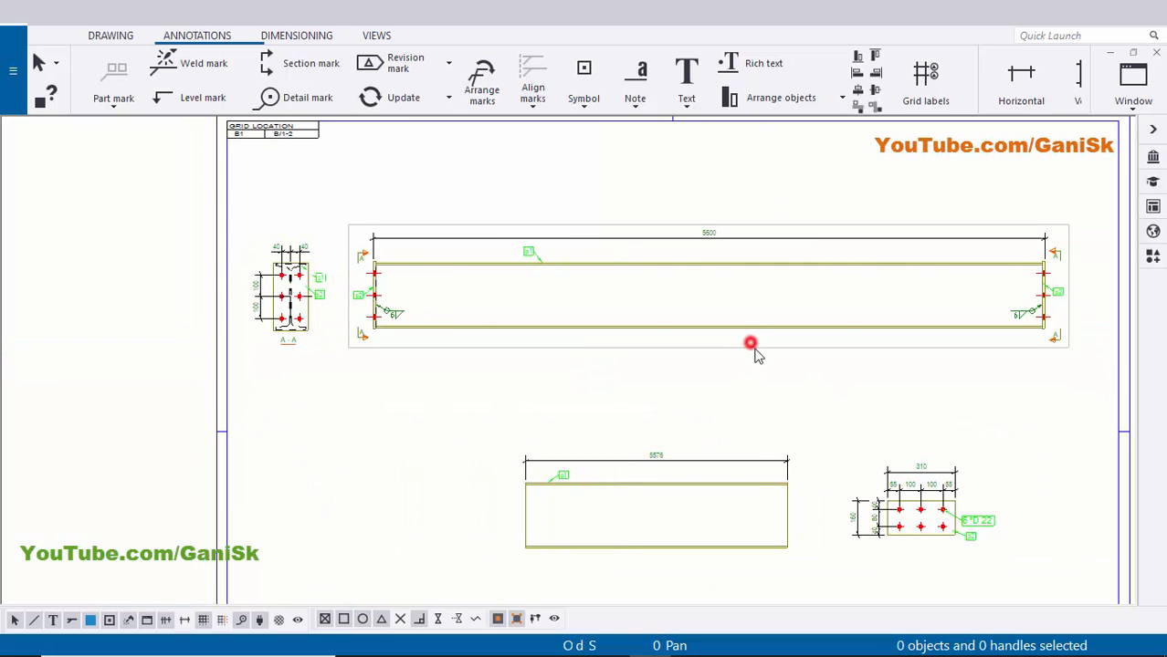
- Move the lower beam view left and shift the section A-A view slightly left on the B1 sheet
{"action": "left_click", "coordinate": [748, 375]}
{"action": "scroll", "coordinate": [721, 483], "scroll_direction": "down", "scroll_amount": 2}
{"action": "scroll", "coordinate": [712, 489], "scroll_direction": "up", "scroll_amount": 1}
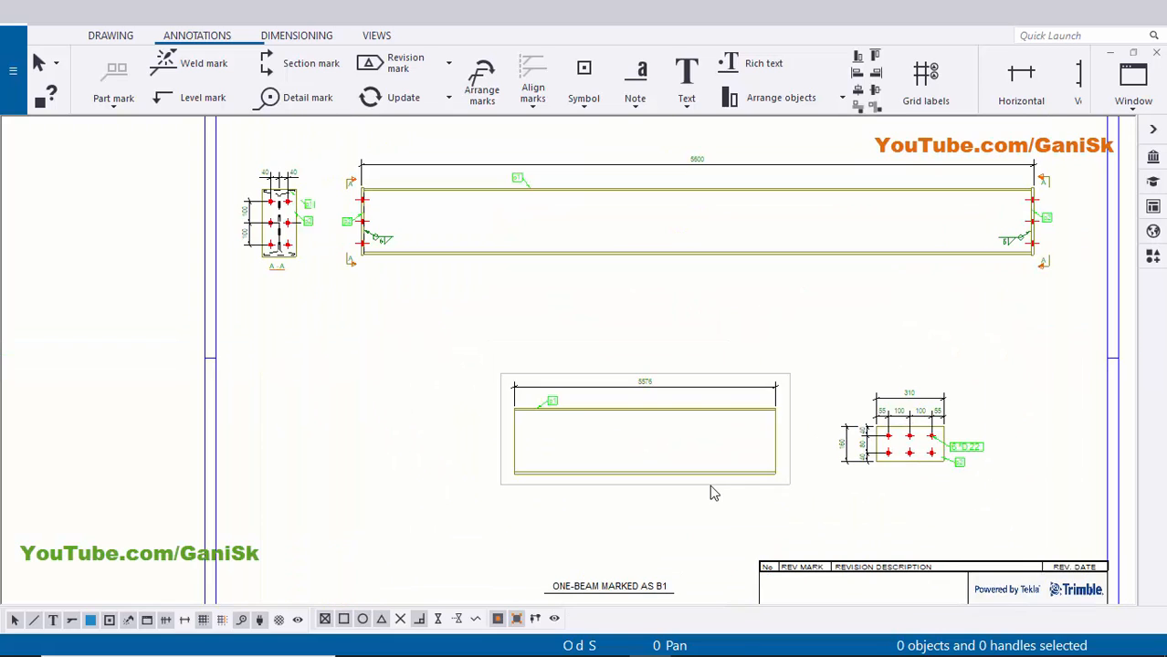
{"action": "left_click", "coordinate": [710, 482]}
{"action": "left_click_drag", "start_coordinate": [741, 483], "coordinate": [674, 473]}
{"action": "left_click", "coordinate": [854, 498]}
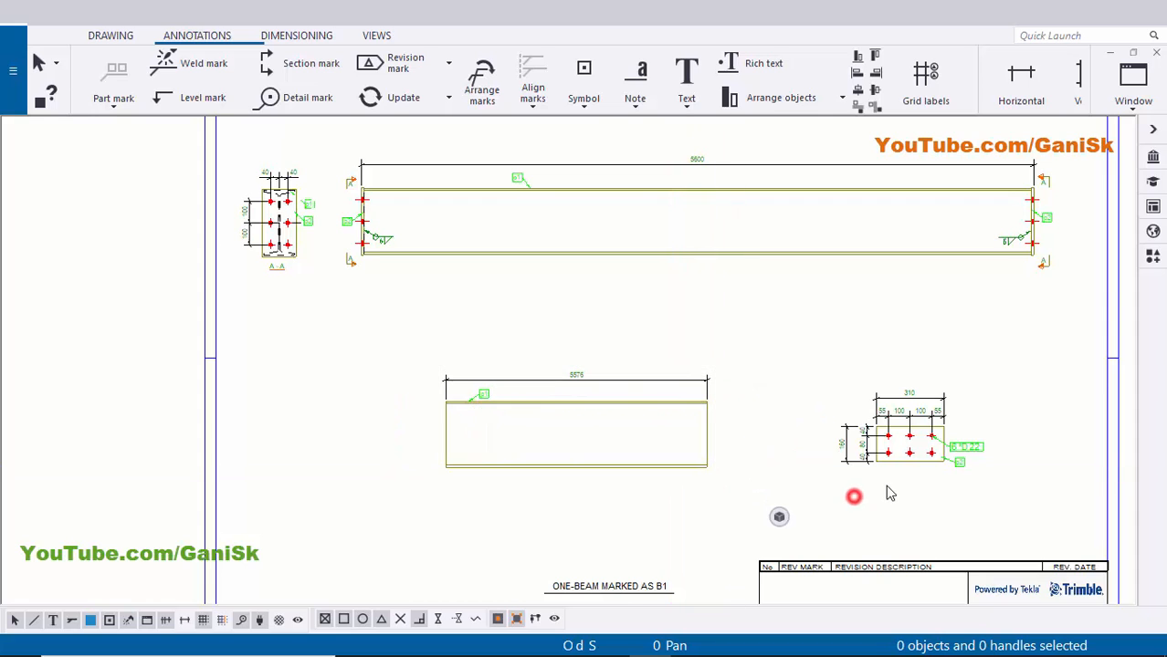
{"action": "scroll", "coordinate": [920, 482], "scroll_direction": "up", "scroll_amount": 2}
{"action": "left_click_drag", "start_coordinate": [921, 482], "coordinate": [889, 466]}
- Lower the top beam view slightly and move the section A-A view down into place
{"action": "left_click", "coordinate": [831, 503]}
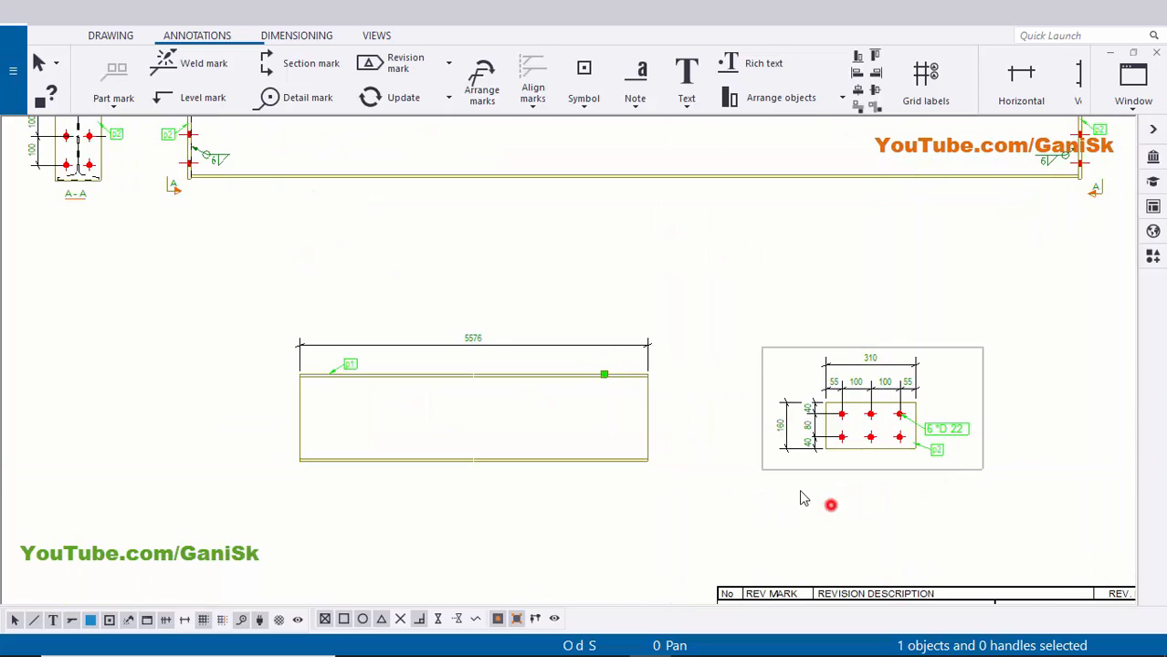
{"action": "scroll", "coordinate": [884, 448], "scroll_direction": "down", "scroll_amount": 2}
{"action": "scroll", "coordinate": [849, 445], "scroll_direction": "down", "scroll_amount": 2}
{"action": "scroll", "coordinate": [852, 443], "scroll_direction": "up", "scroll_amount": 2}
{"action": "scroll", "coordinate": [836, 365], "scroll_direction": "up", "scroll_amount": 2}
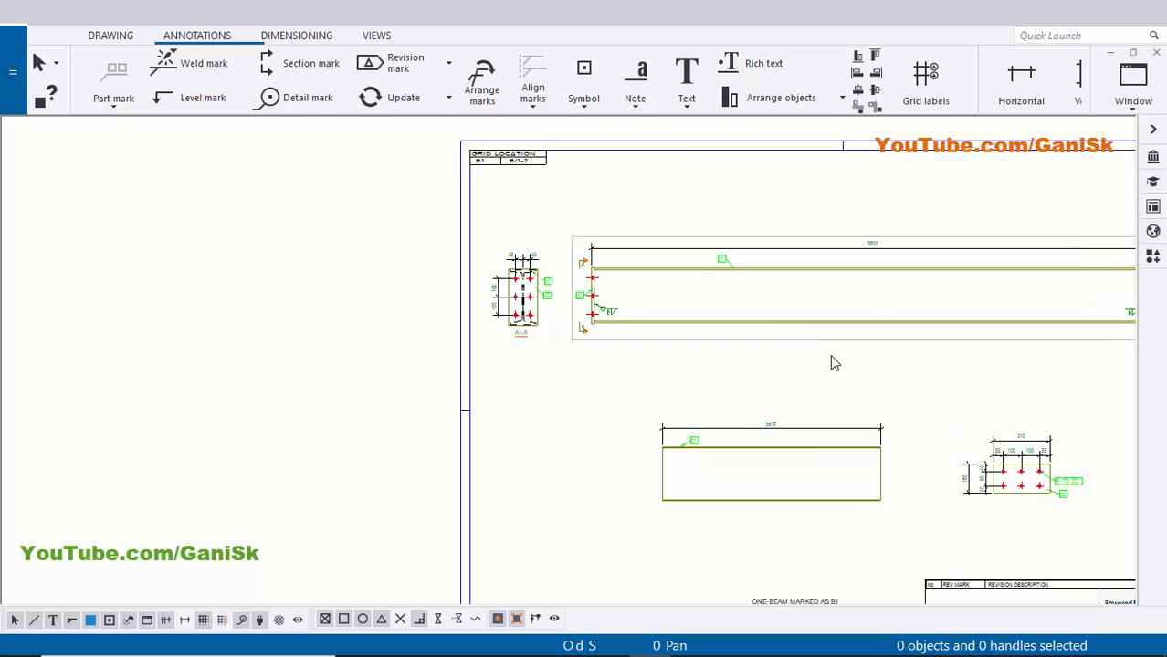
{"action": "left_click", "coordinate": [844, 345]}
{"action": "left_click_drag", "start_coordinate": [886, 339], "coordinate": [892, 368]}
{"action": "left_click", "coordinate": [719, 391]}
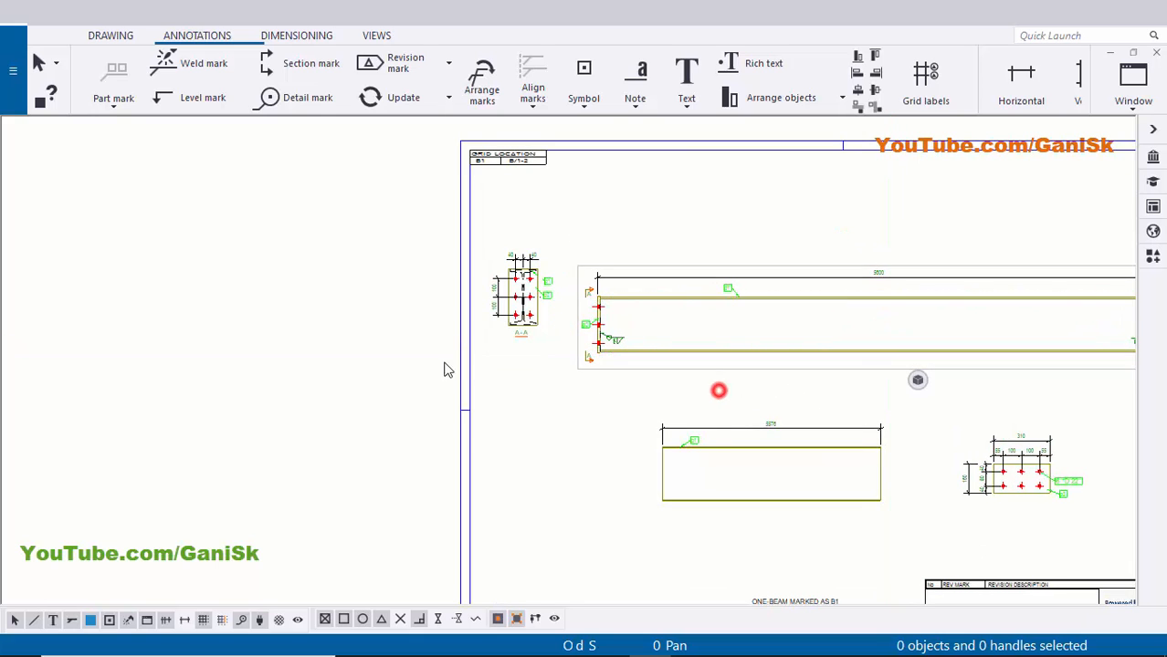
{"action": "scroll", "coordinate": [488, 351], "scroll_direction": "up", "scroll_amount": 3}
{"action": "left_click_drag", "start_coordinate": [568, 352], "coordinate": [564, 442]}
{"action": "left_click", "coordinate": [567, 439]}
- Center the whole B1 sheet in the window, then close the drawing and return to the 3D model
{"action": "scroll", "coordinate": [669, 409], "scroll_direction": "down", "scroll_amount": 1}
{"action": "scroll", "coordinate": [894, 372], "scroll_direction": "down", "scroll_amount": 2}
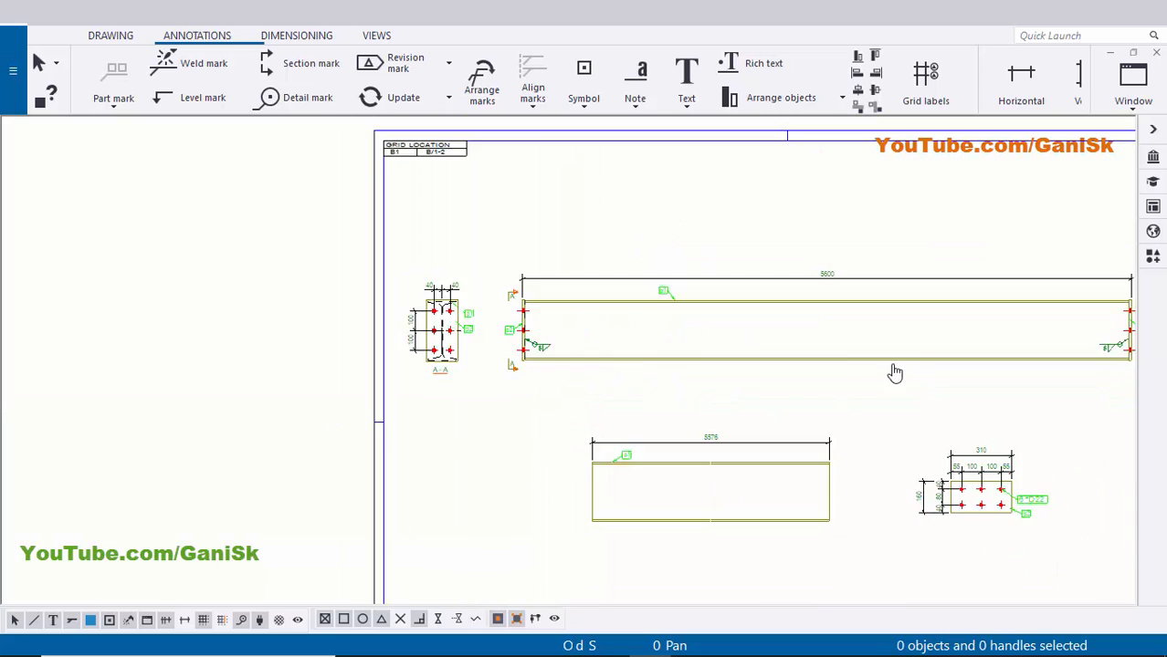
{"action": "scroll", "coordinate": [685, 297], "scroll_direction": "down", "scroll_amount": 2}
{"action": "scroll", "coordinate": [907, 257], "scroll_direction": "up", "scroll_amount": 1}
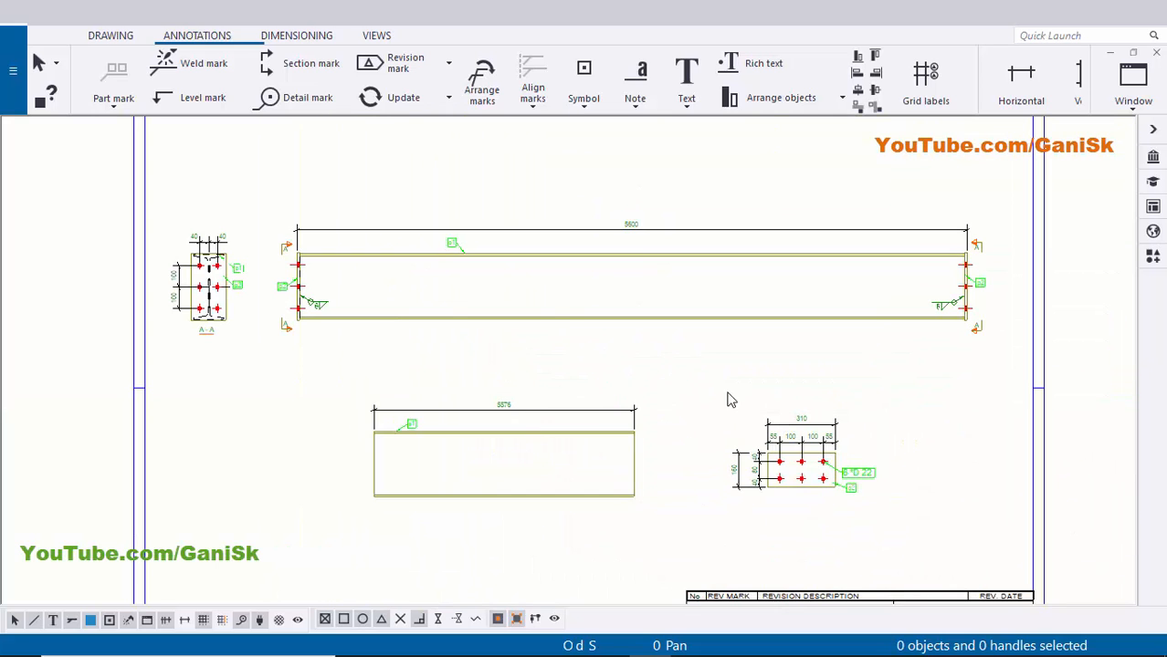
{"action": "scroll", "coordinate": [754, 354], "scroll_direction": "down", "scroll_amount": 2}
{"action": "scroll", "coordinate": [526, 477], "scroll_direction": "up", "scroll_amount": 1}
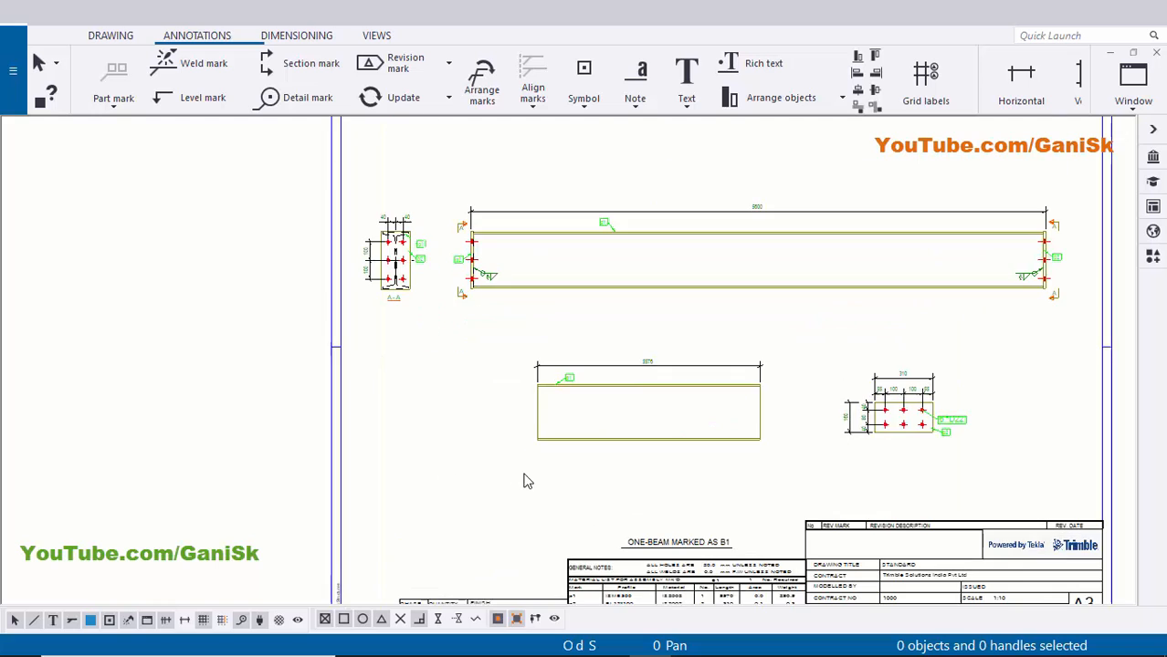
{"action": "scroll", "coordinate": [456, 338], "scroll_direction": "up", "scroll_amount": 2}
{"action": "scroll", "coordinate": [383, 378], "scroll_direction": "up", "scroll_amount": 1}
{"action": "scroll", "coordinate": [373, 378], "scroll_direction": "up", "scroll_amount": 1}
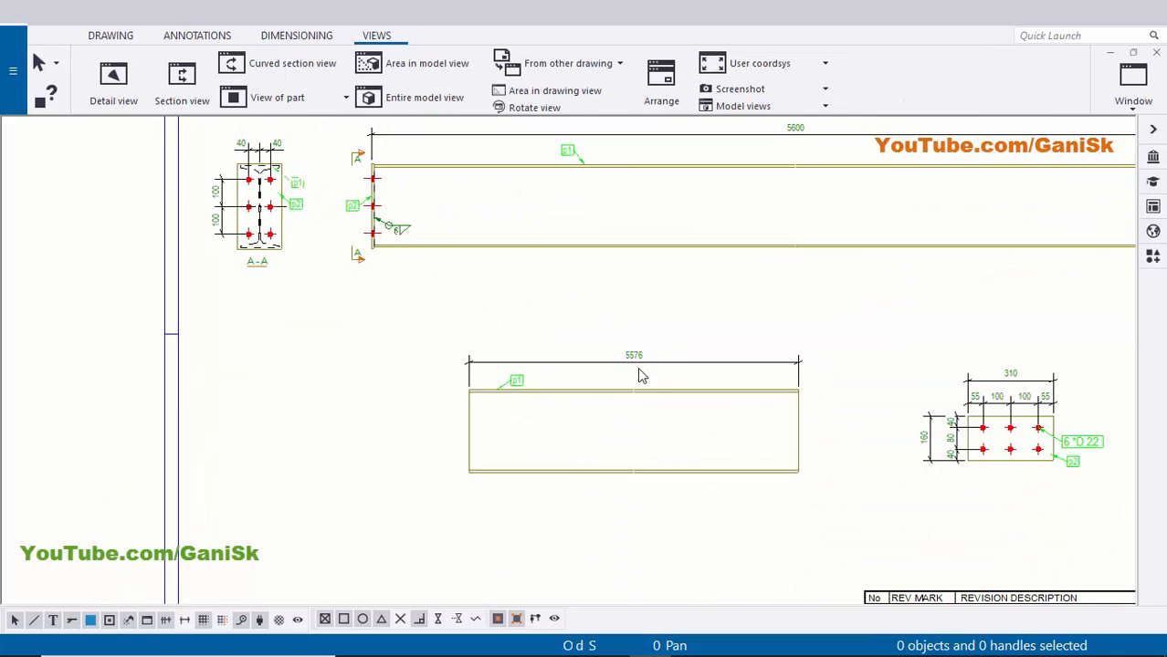
{"action": "scroll", "coordinate": [635, 388], "scroll_direction": "down", "scroll_amount": 1}
{"action": "scroll", "coordinate": [629, 402], "scroll_direction": "down", "scroll_amount": 1}
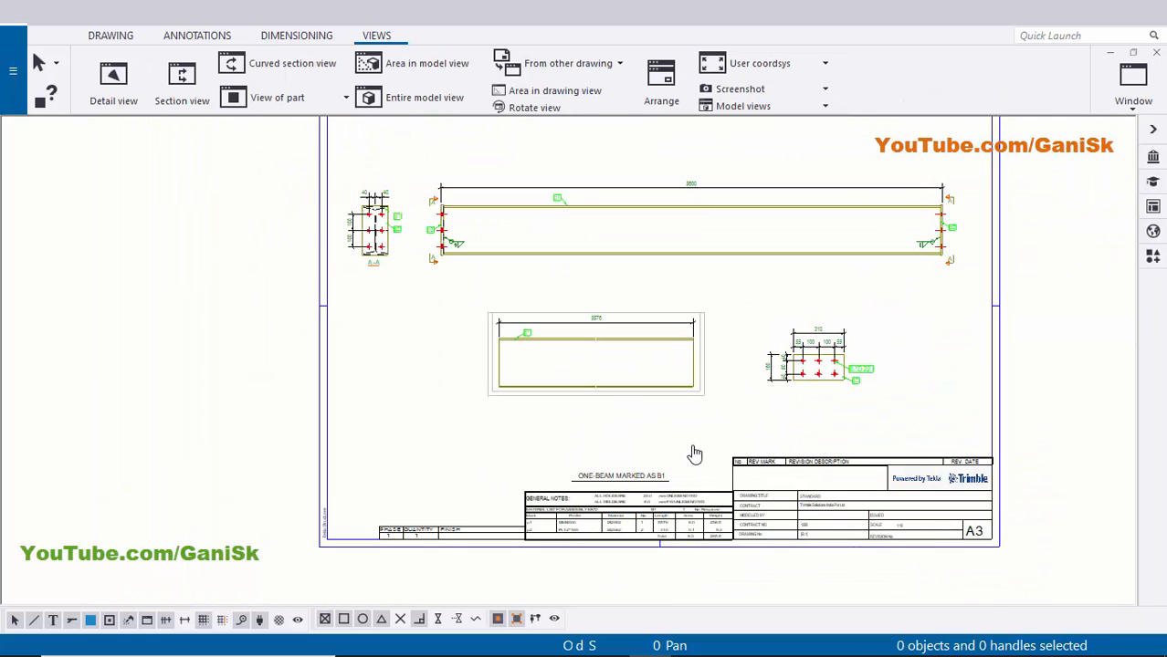
{"action": "middle_click_drag", "start_coordinate": [695, 454], "coordinate": [688, 527]}
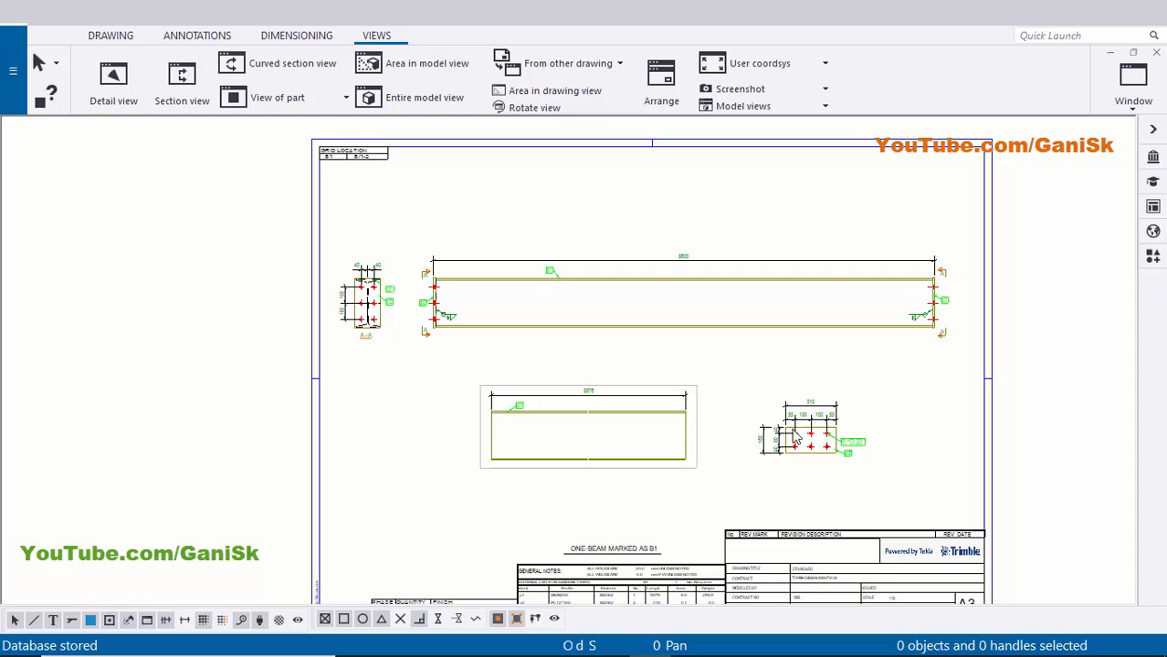
{"action": "left_click", "coordinate": [1156, 53]}
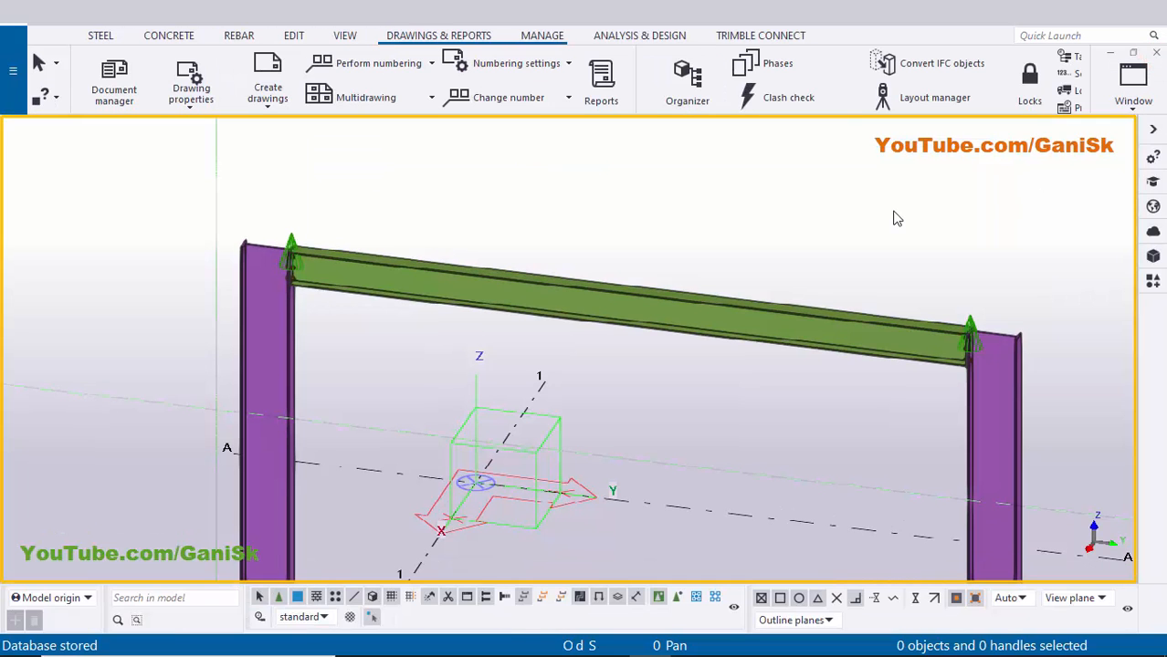
- From the Document manager list (Ctrl+L), open the Print Drawings settings for drawing B.1
{"action": "key", "text": "ctrl+l"}
{"action": "left_click", "coordinate": [821, 187]}
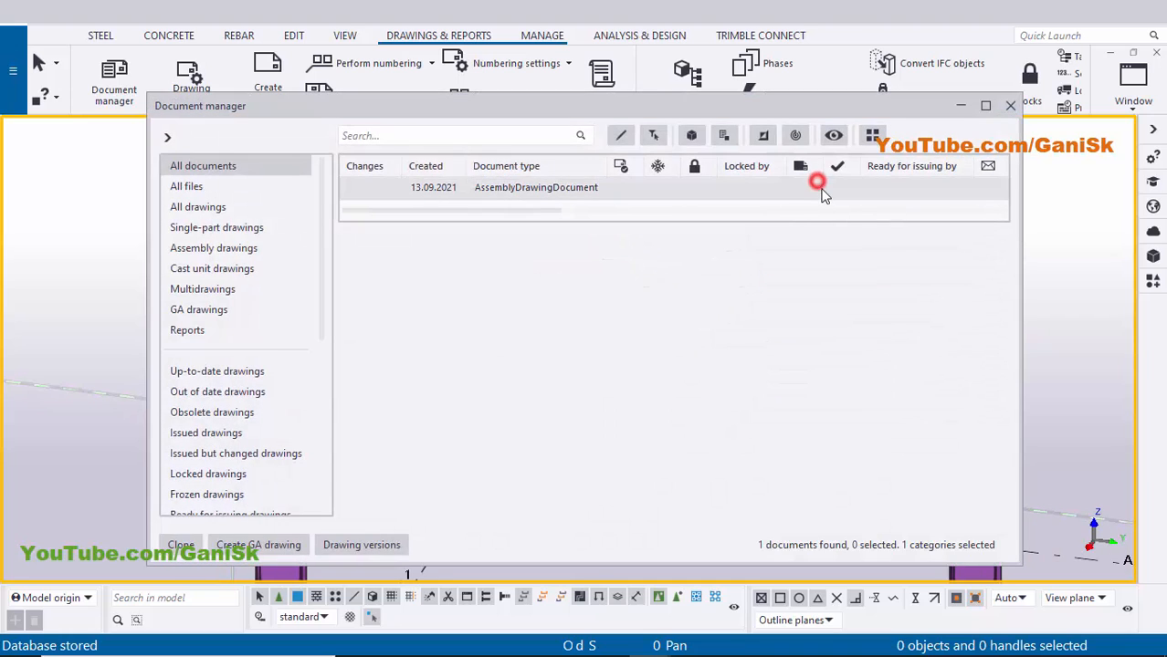
{"action": "scroll", "coordinate": [821, 206], "scroll_direction": "right", "scroll_amount": 2}
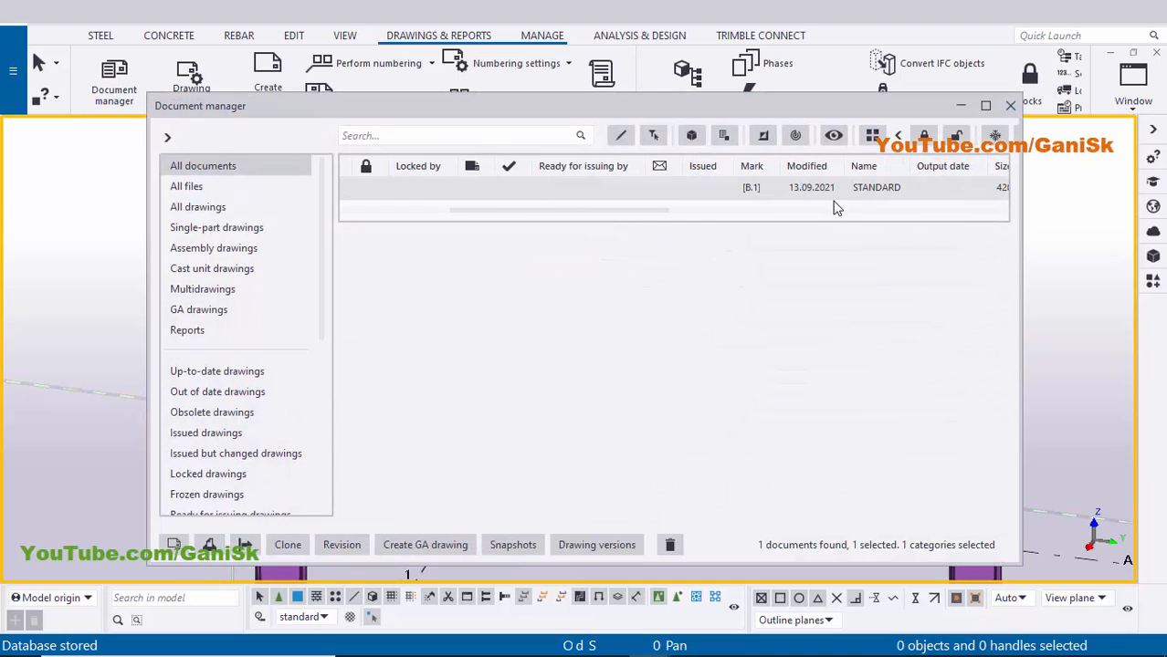
{"action": "left_click", "coordinate": [760, 192]}
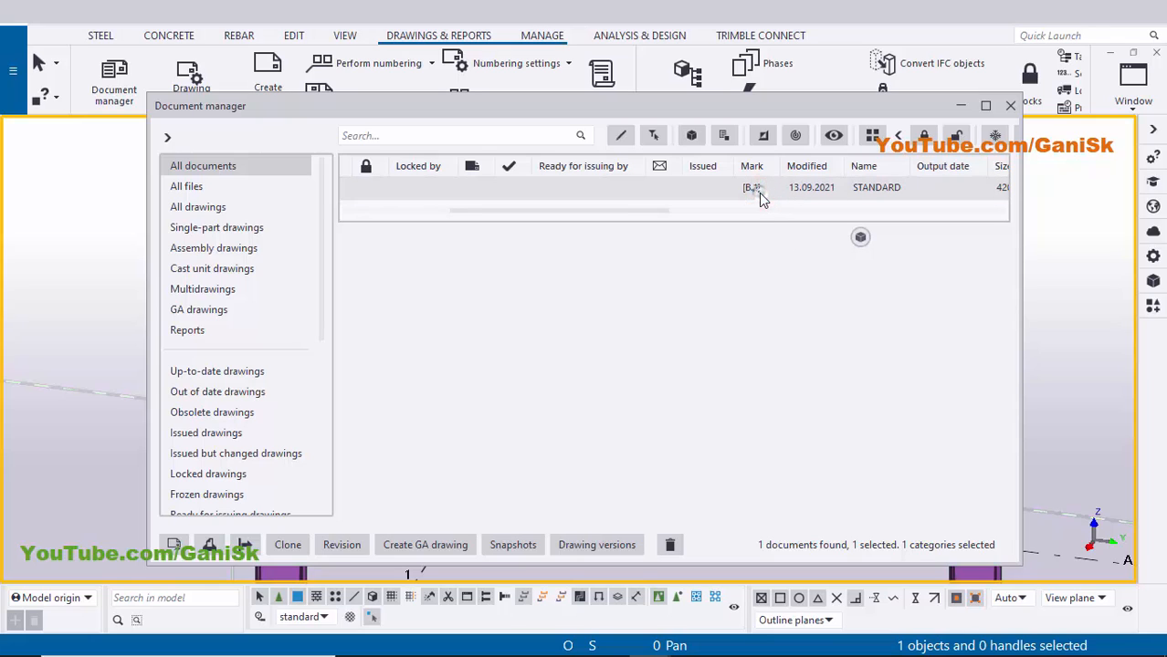
{"action": "right_click", "coordinate": [758, 193]}
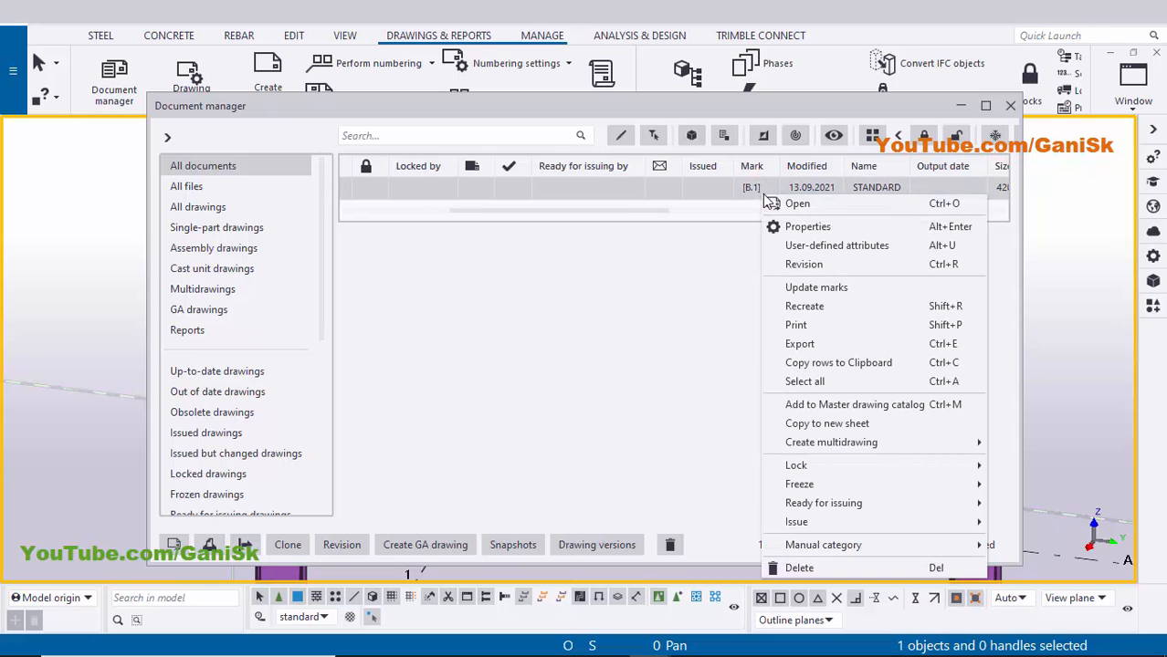
{"action": "left_click", "coordinate": [807, 329]}
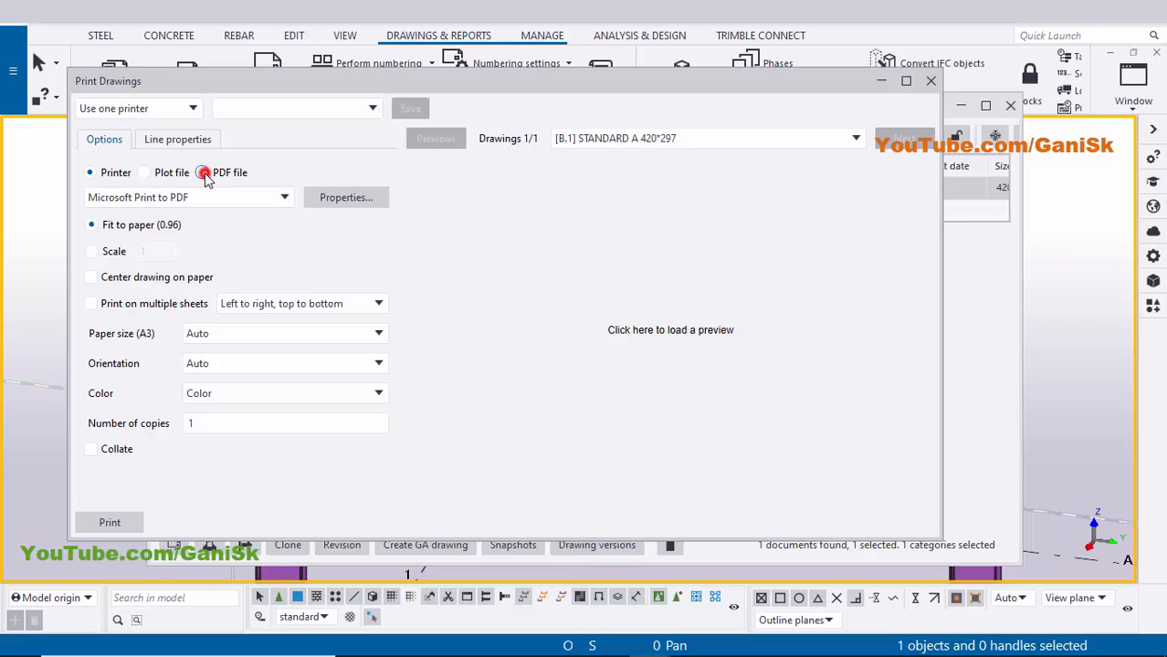
- Set the B1 drawing output to PDF file, then close Print Drawings and Document manager, returning to the model
{"action": "left_click", "coordinate": [203, 174]}
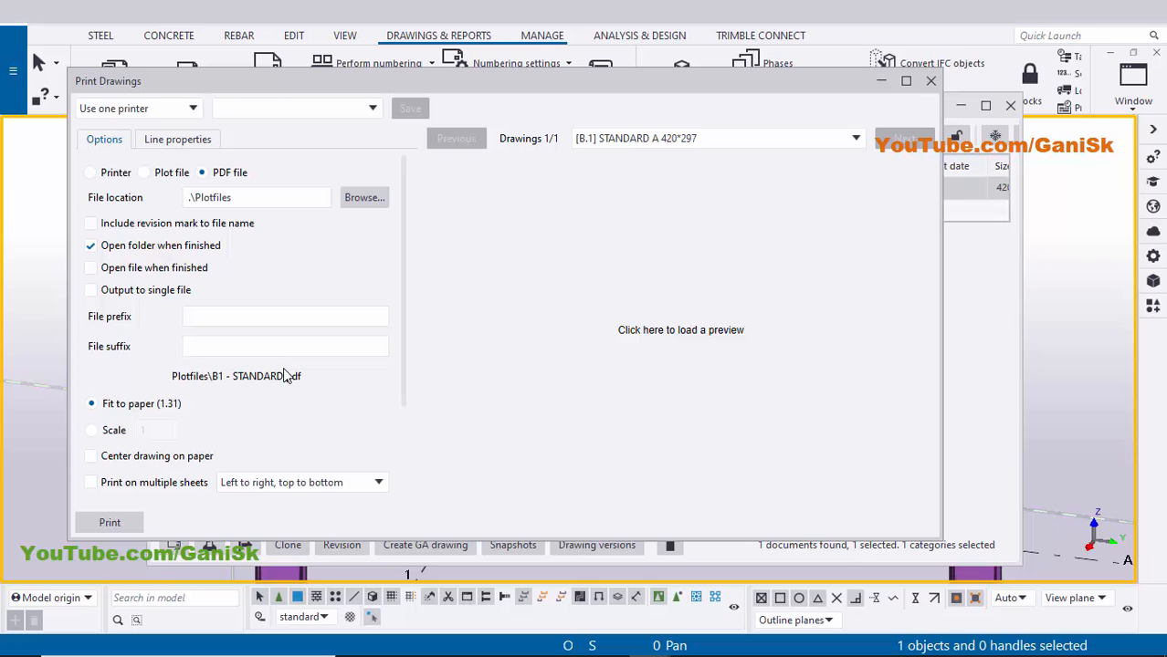
{"action": "left_click", "coordinate": [929, 82]}
{"action": "left_click", "coordinate": [1009, 108]}
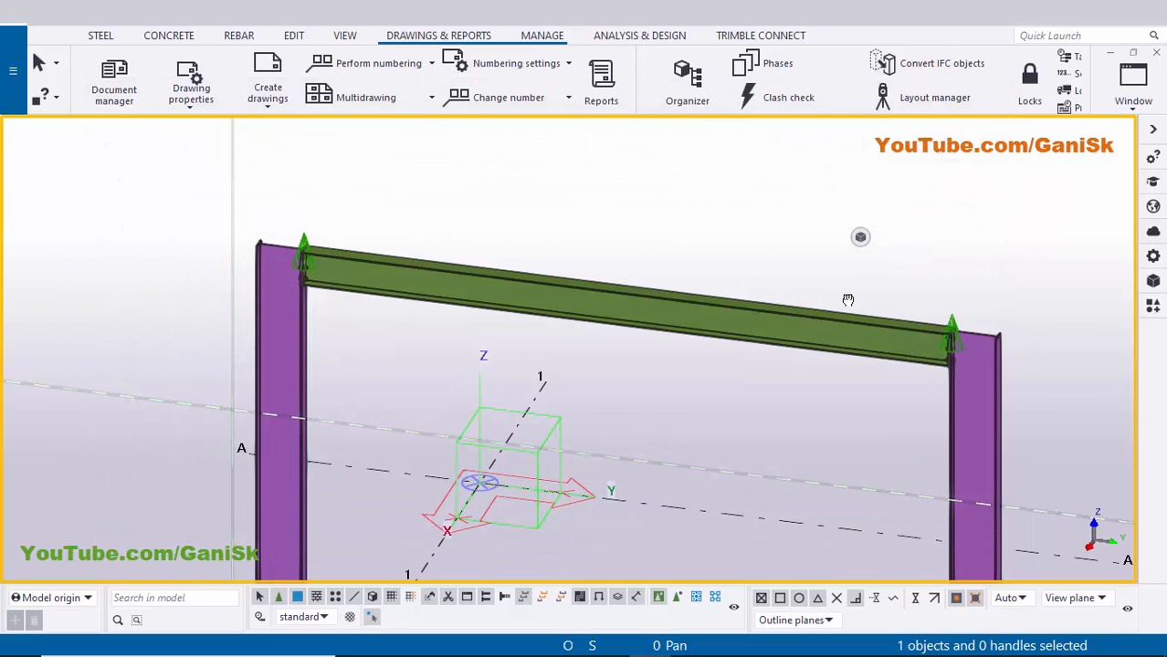
{"action": "middle_click_drag", "start_coordinate": [847, 299], "coordinate": [940, 280]}
{"action": "scroll", "coordinate": [542, 328], "scroll_direction": "down", "scroll_amount": 2}
{"action": "middle_click_drag", "start_coordinate": [637, 316], "coordinate": [509, 314]}
{"action": "scroll", "coordinate": [534, 324], "scroll_direction": "up", "scroll_amount": 6}
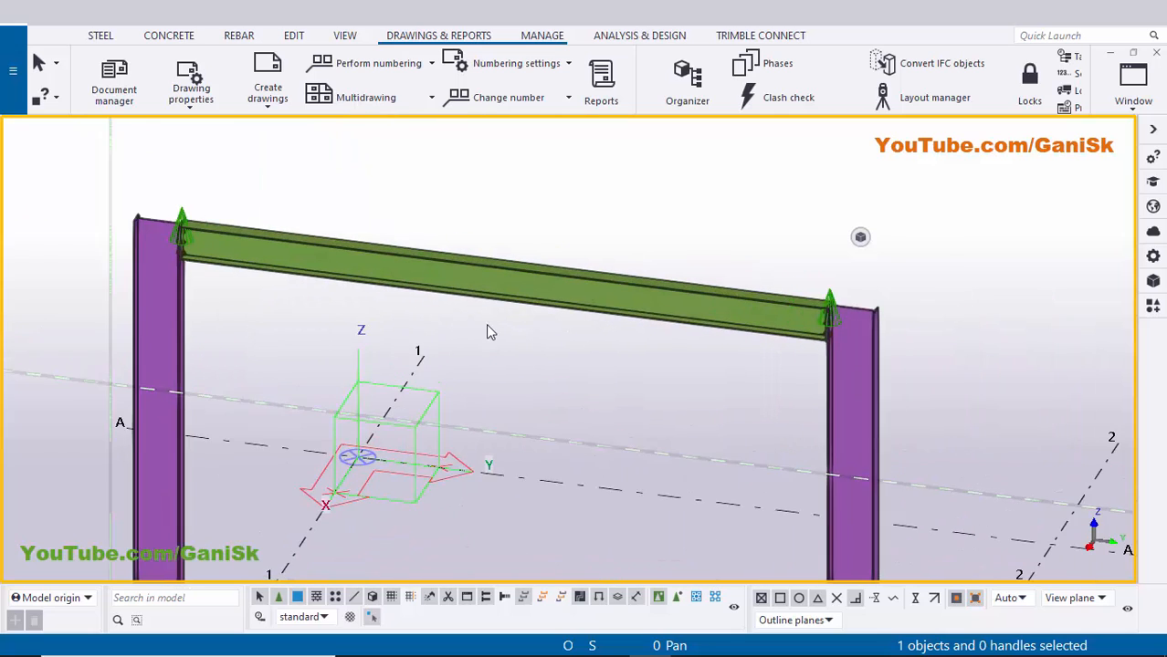